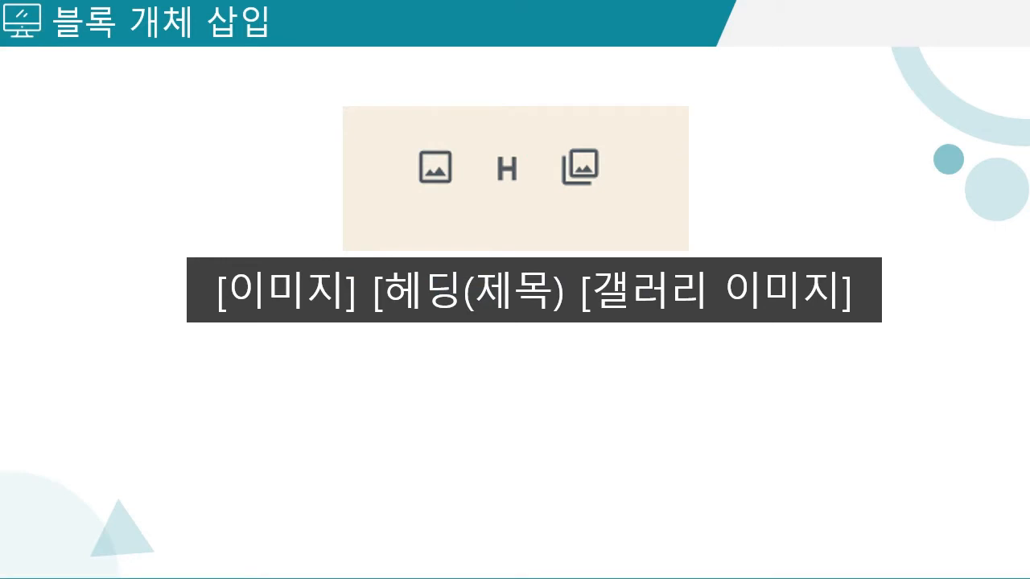
left_click(343, 577)
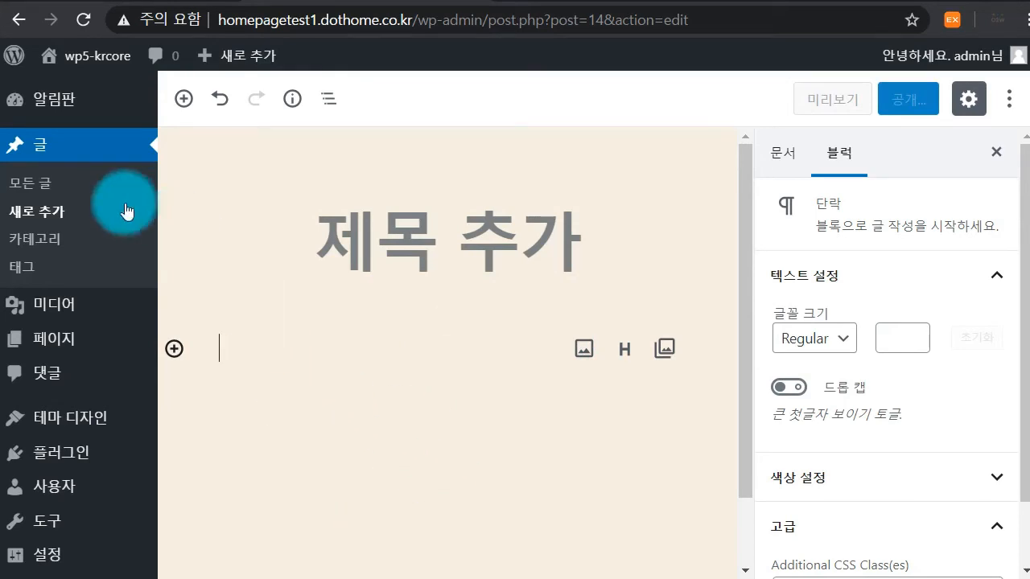
Start a new post and open the block inserter beside its empty first paragraph
left_click(42, 211)
left_click(636, 128)
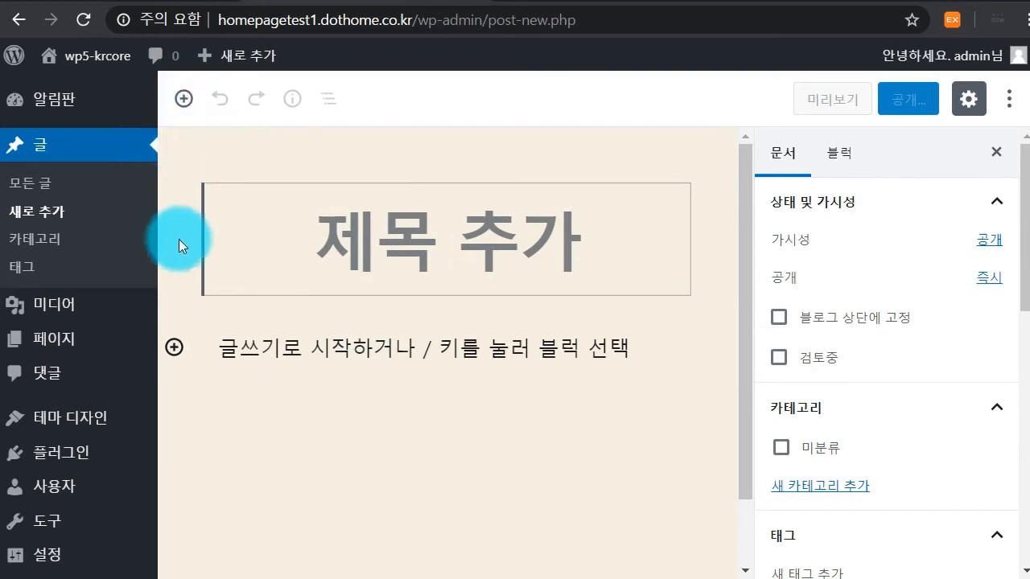
left_click(175, 350)
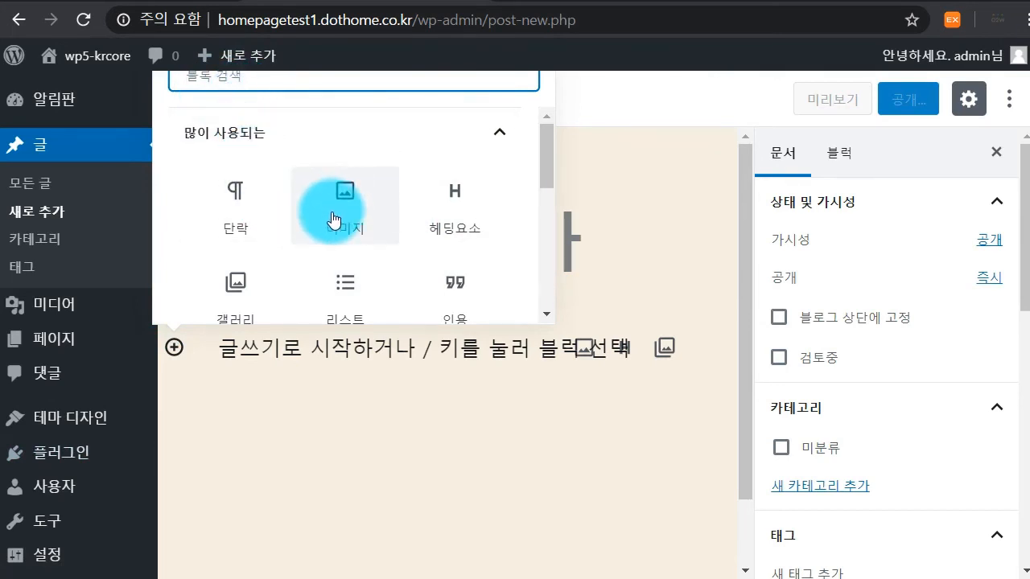
Write the paragraph "안녕하세요. 텍스트입니다." in the empty body block
left_click(251, 354)
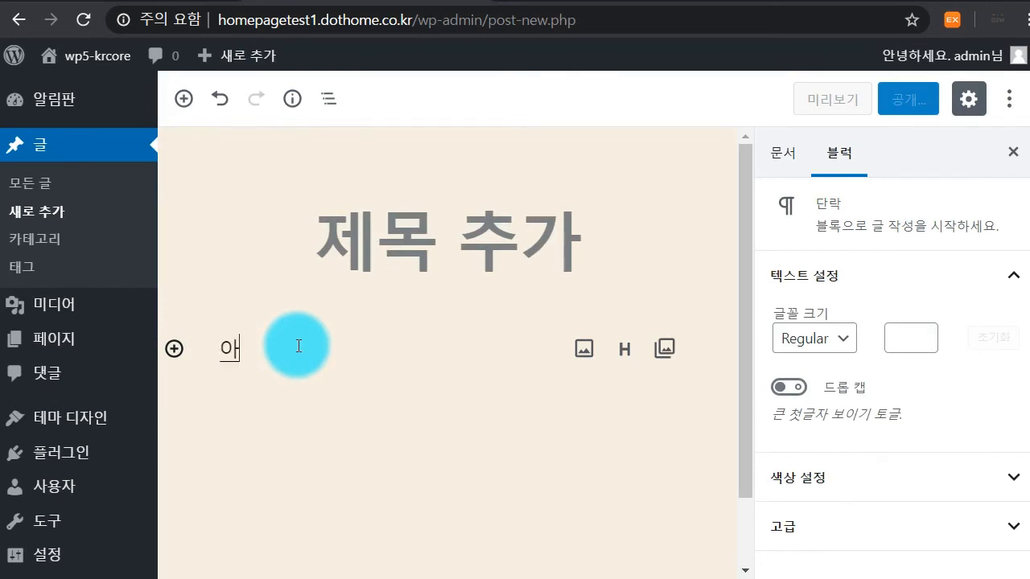
type("안녕하세요. 텍스트이")
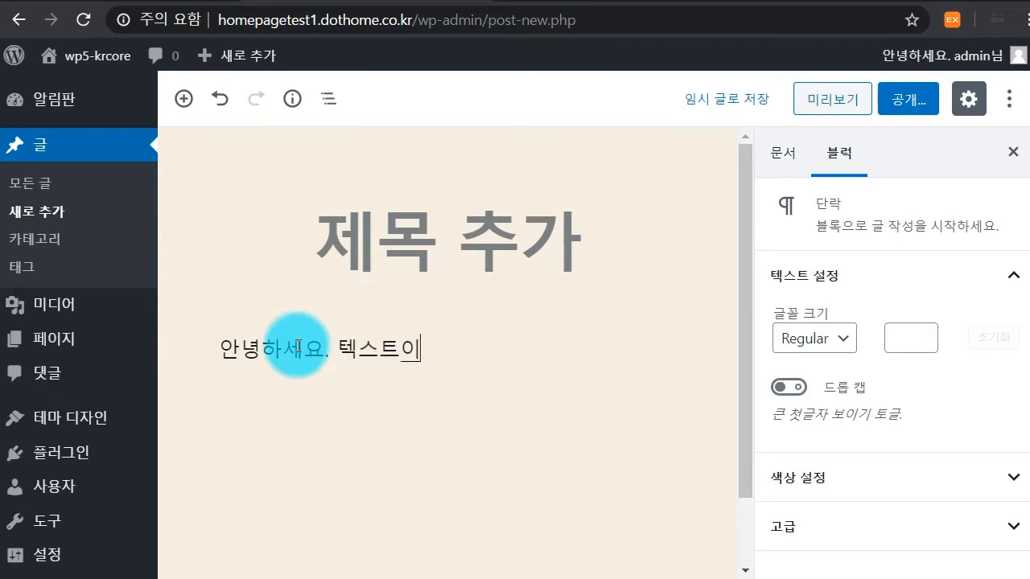
key("BackSpace")
type("입니다.")
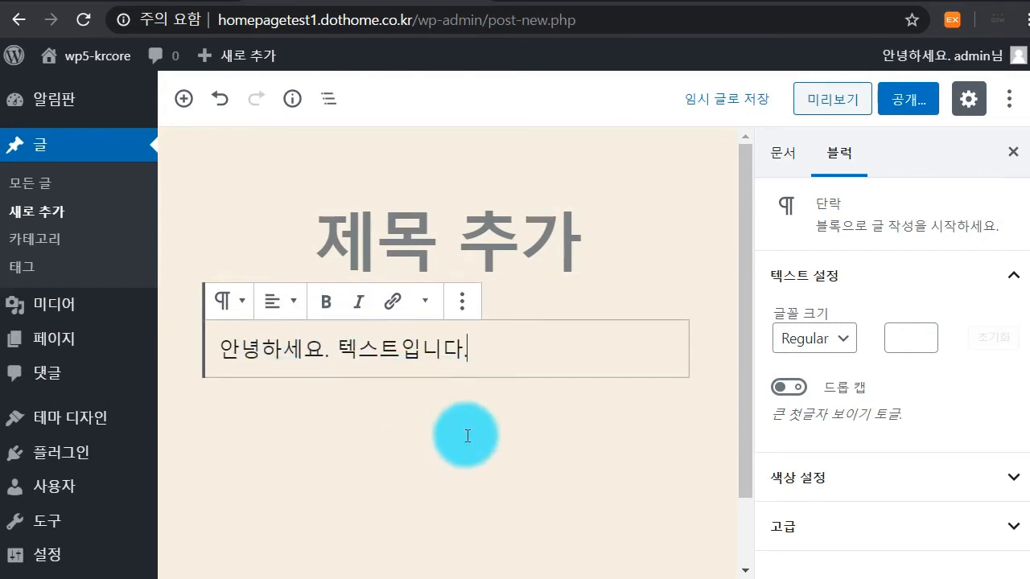
View the paragraph block's options, close them and delete the syllable "세" from the greeting
left_click(461, 302)
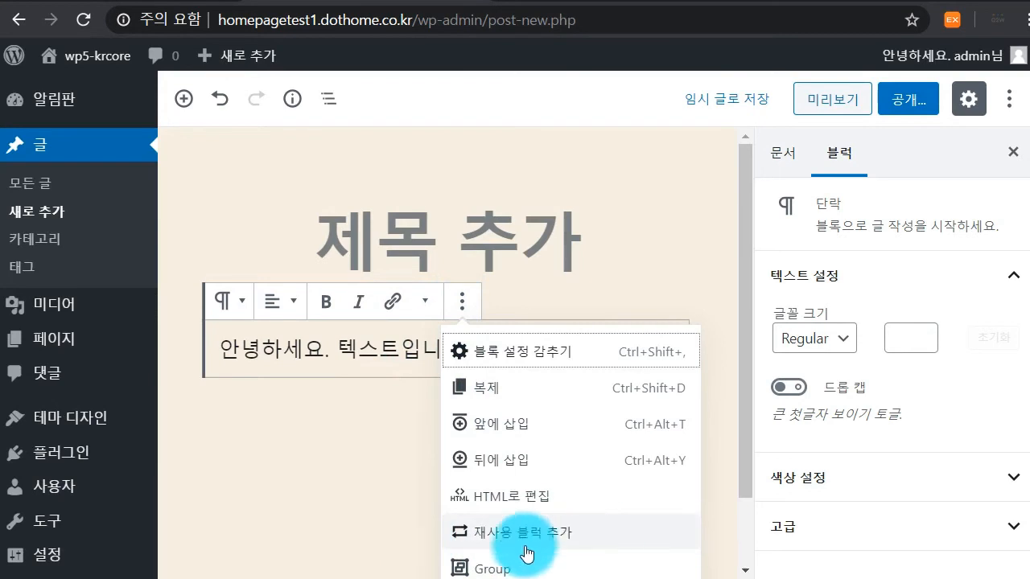
left_click(349, 366)
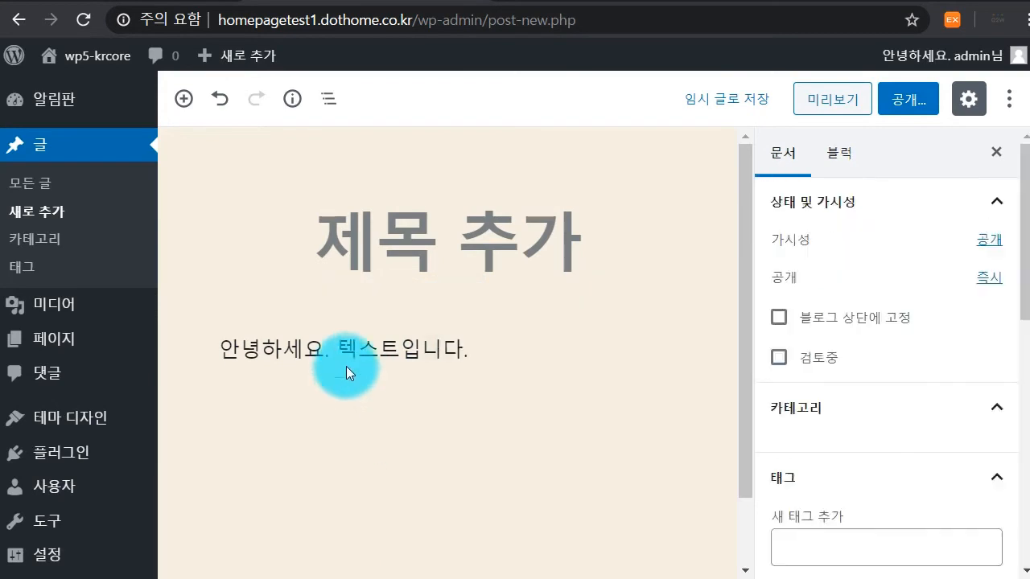
left_click(204, 331)
left_click(277, 345)
key("Delete")
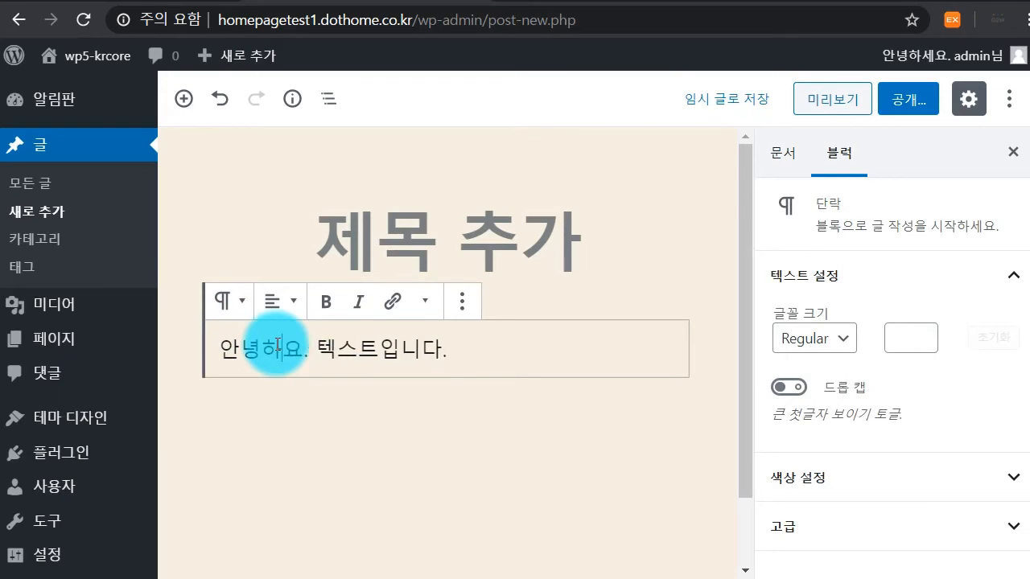
Remove the text paragraph block from the post through its block options
left_click(253, 410)
left_click(471, 303)
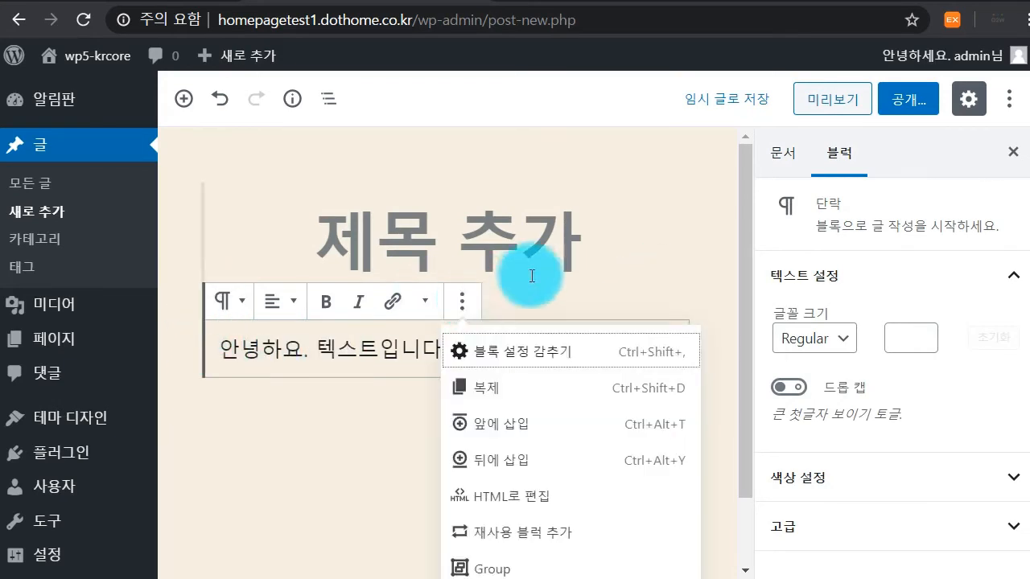
left_click(522, 276)
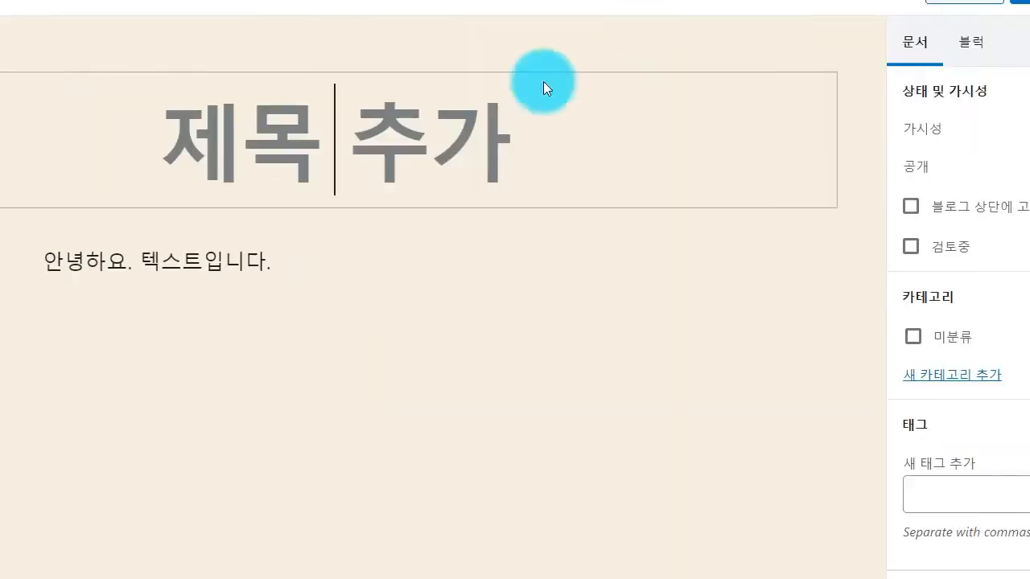
left_click(168, 281)
left_click(286, 213)
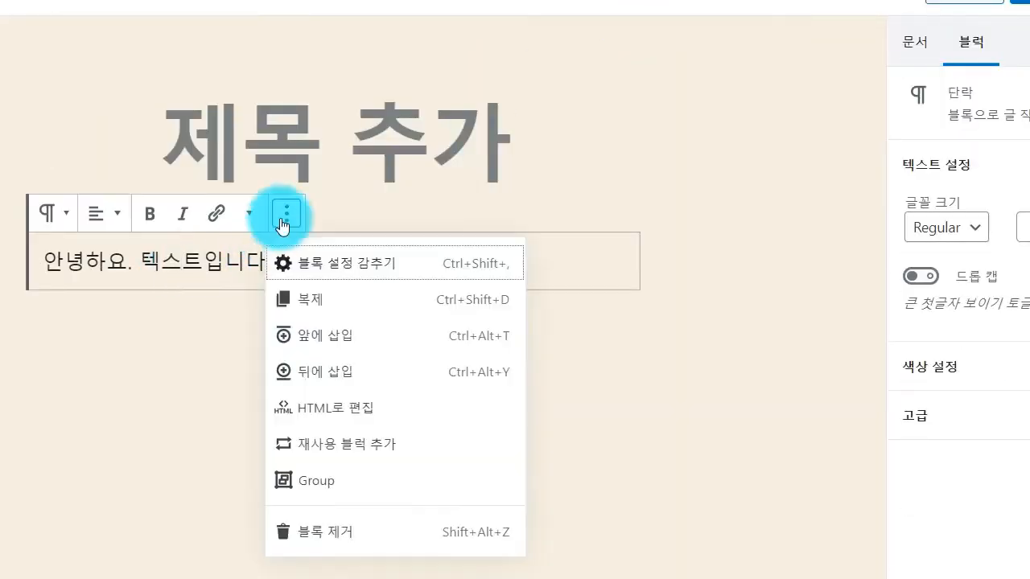
left_click(346, 524)
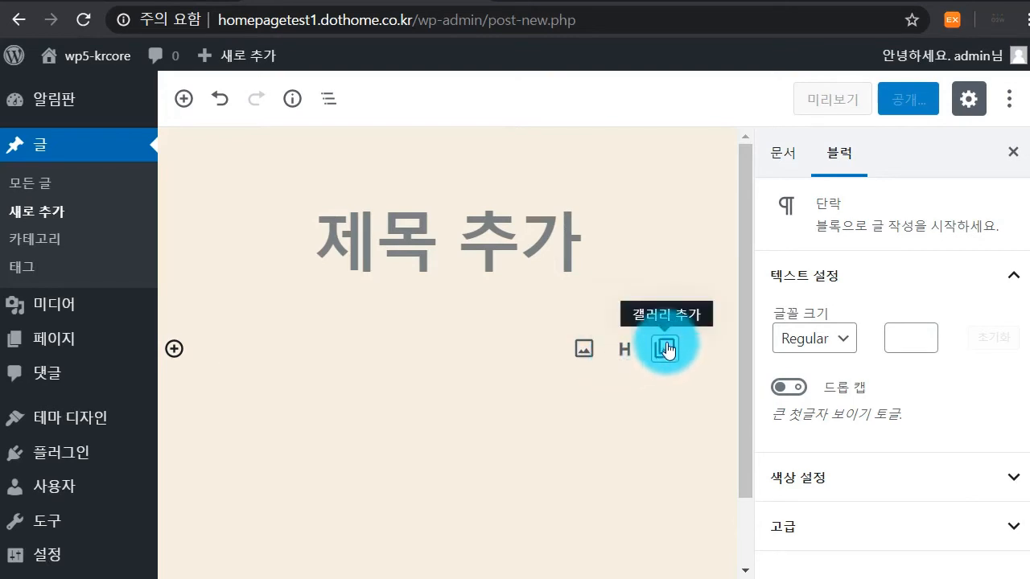
Insert an image block and try to upload the JPG 베이직클래스-채널아트-1 from the 다운로드 folder
left_click(585, 350)
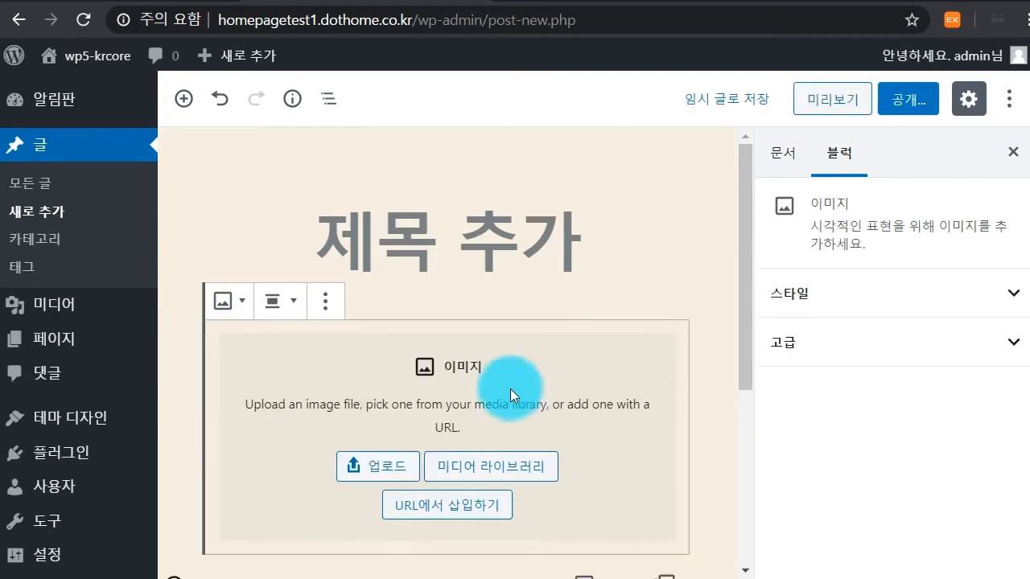
left_click(388, 479)
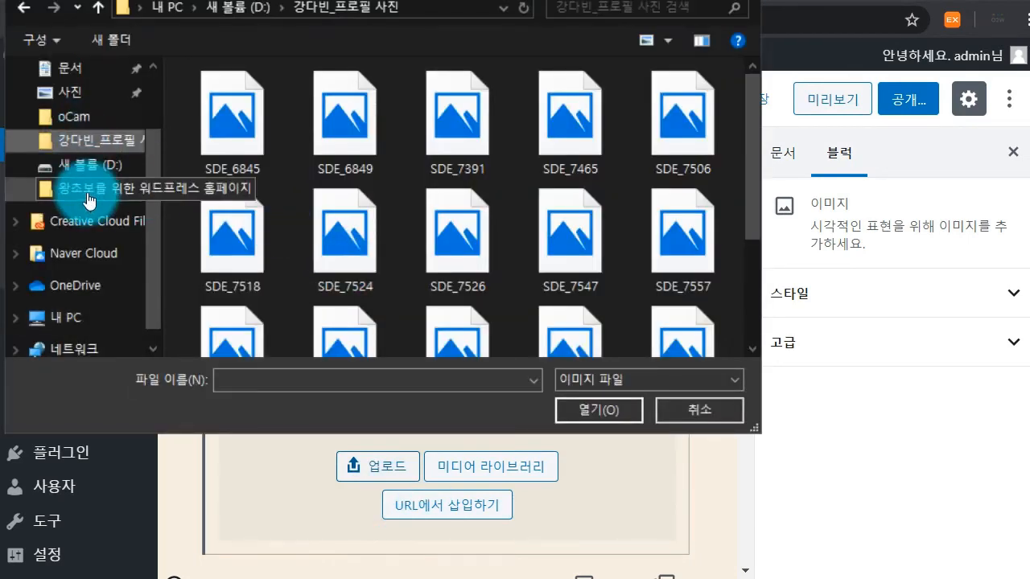
scroll(94, 189, "up", 1)
scroll(94, 189, "up", 1)
left_click(81, 92)
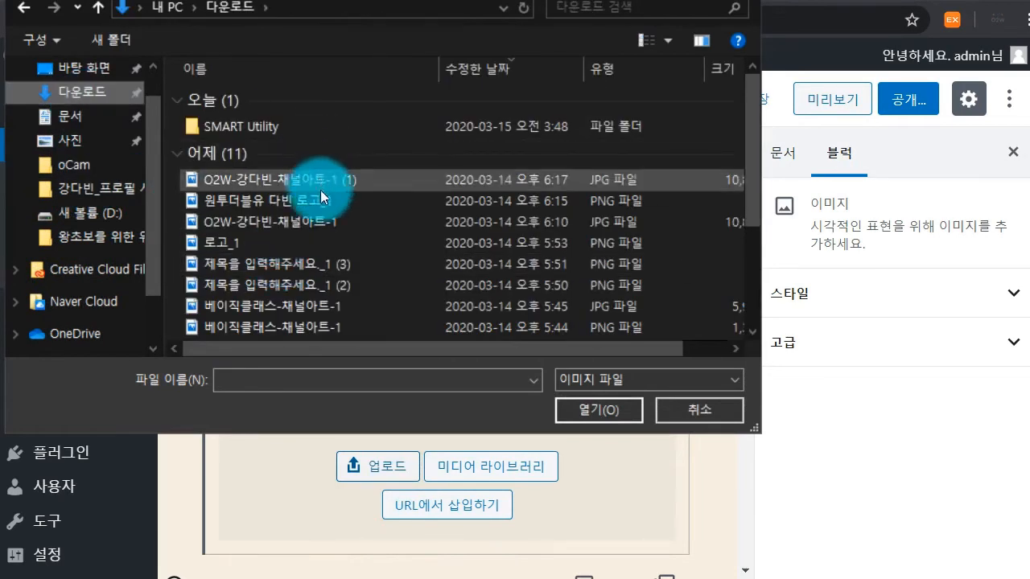
double_click(336, 312)
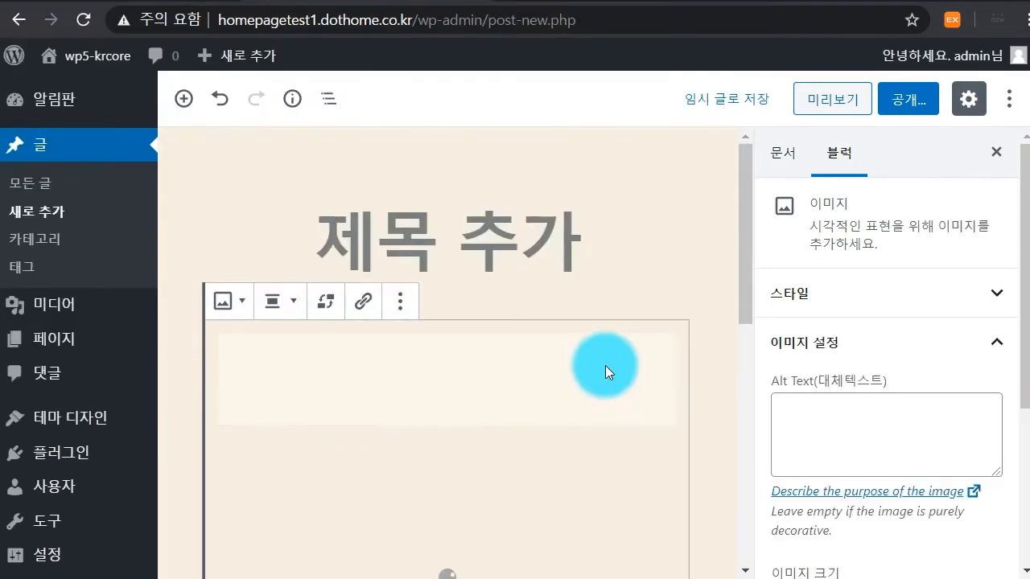
scroll(605, 366, "down", 1)
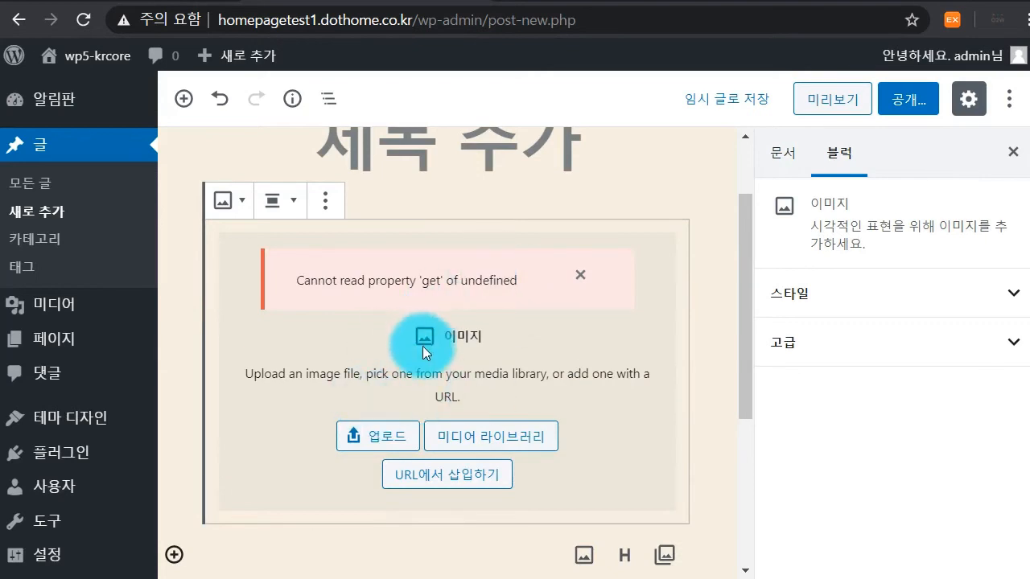
Replace the failed image block with a new one and upload the JPG 베이직클래스-채널아트-1 into it
left_click(333, 209)
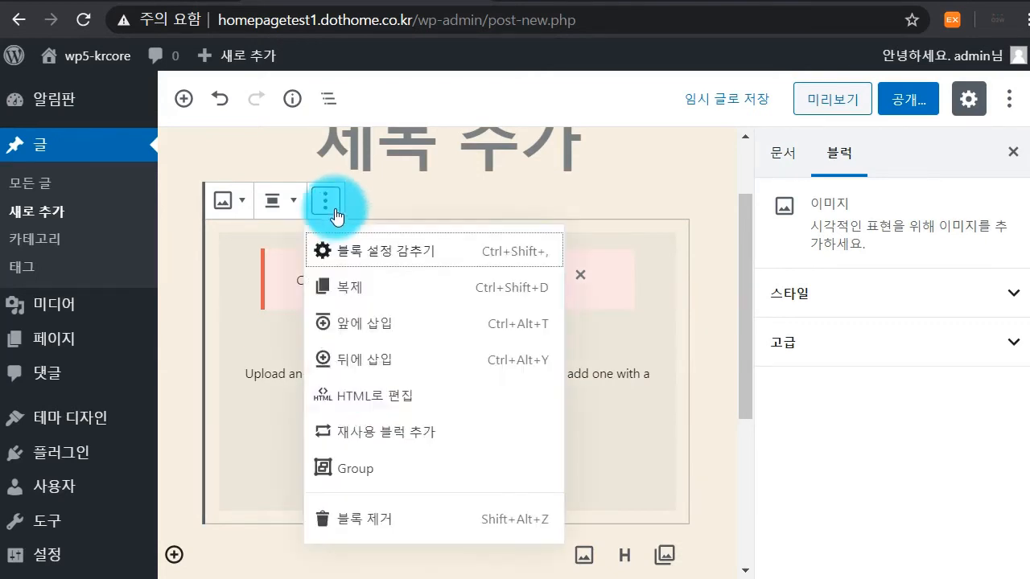
left_click(378, 519)
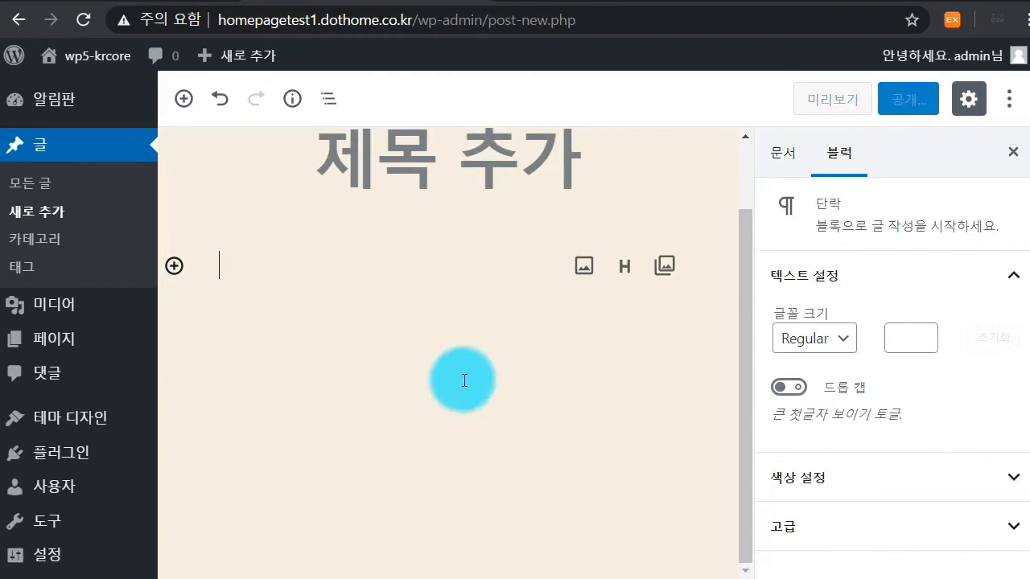
left_click(576, 276)
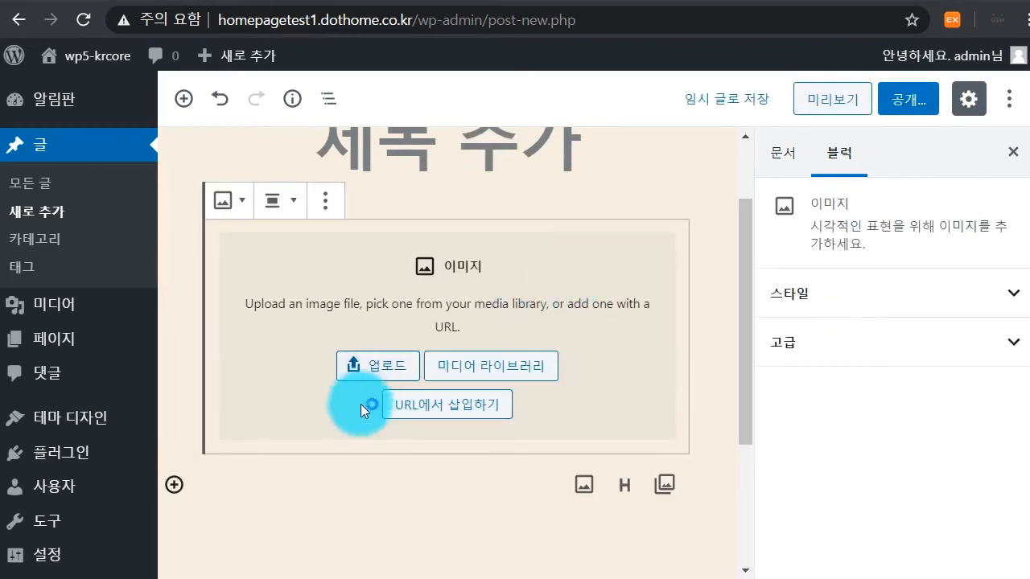
left_click(391, 372)
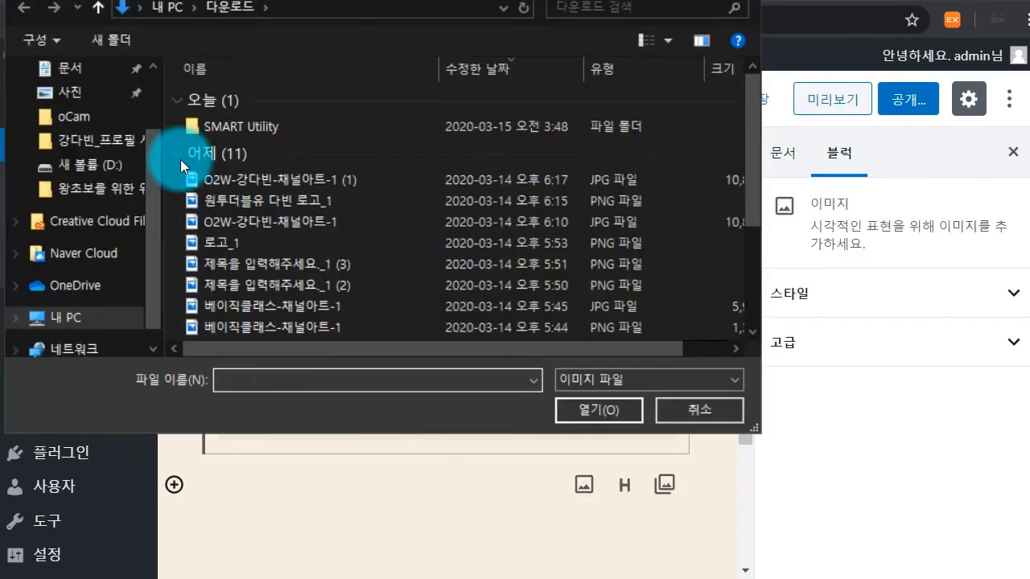
left_click(315, 322)
double_click(315, 321)
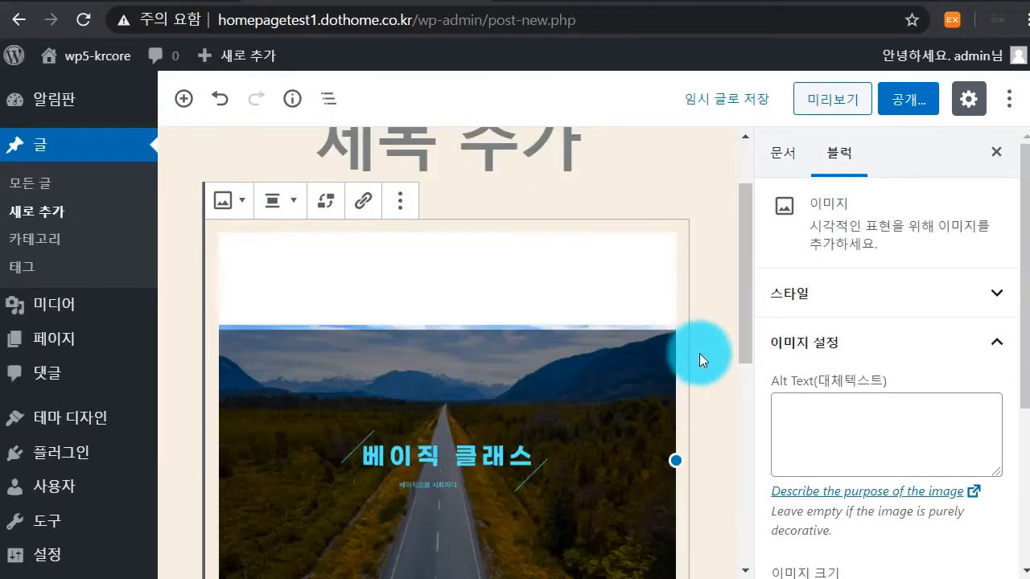
Shrink the inserted image proportionally, first by its width and again by its height
scroll(699, 353, "down", 1)
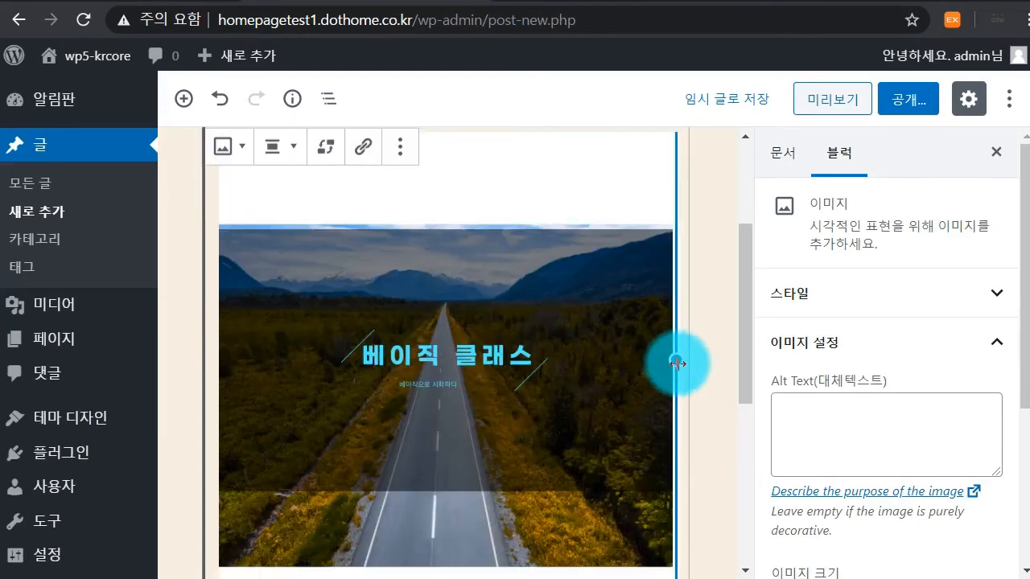
left_click_drag(677, 363, 571, 368)
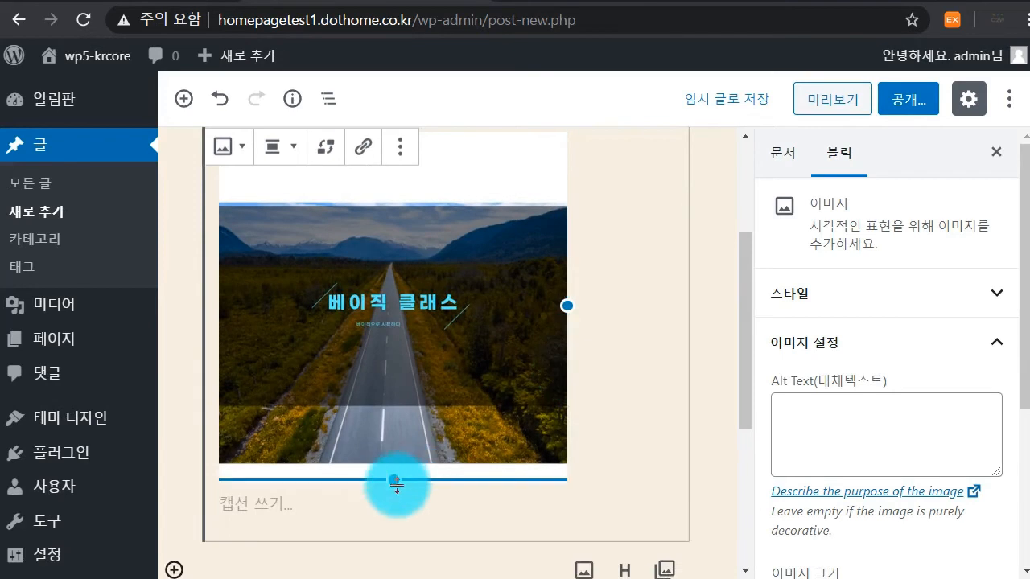
left_click_drag(390, 480, 379, 416)
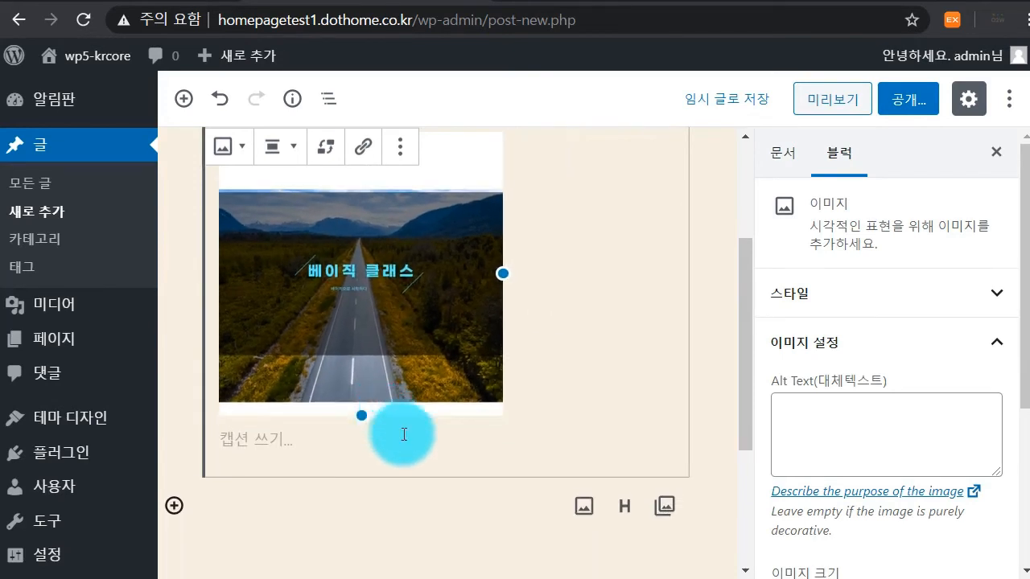
scroll(402, 430, "up", 1)
Preview the post to check how the resized image is displayed, and return to the editor
left_click(833, 99)
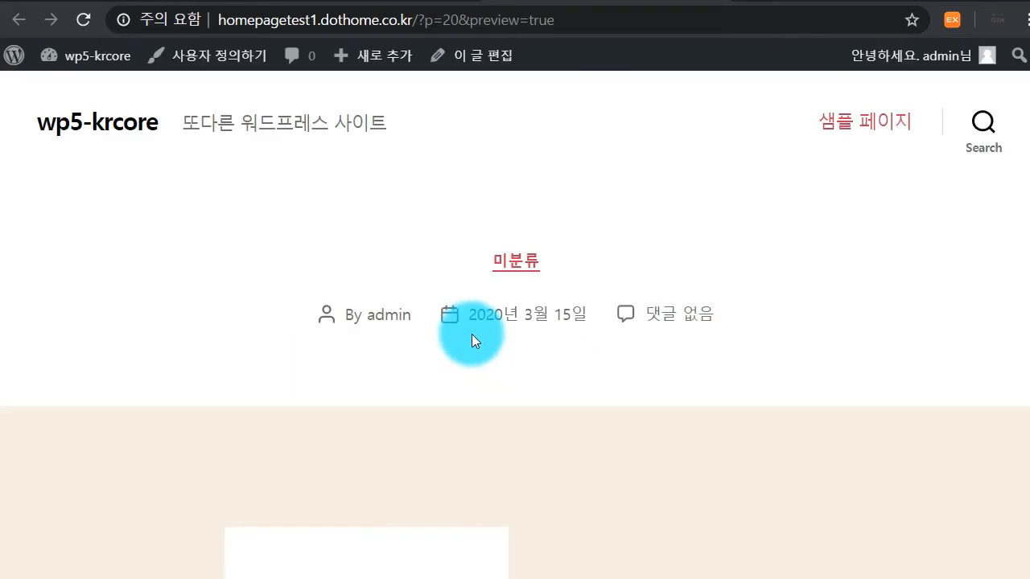
scroll(471, 333, "down", 3)
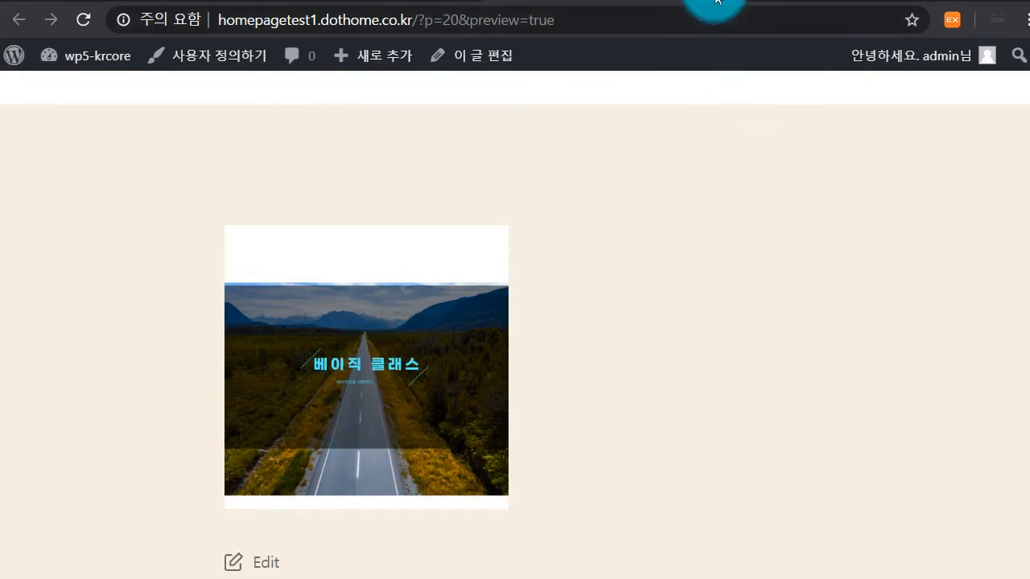
left_click(716, 2)
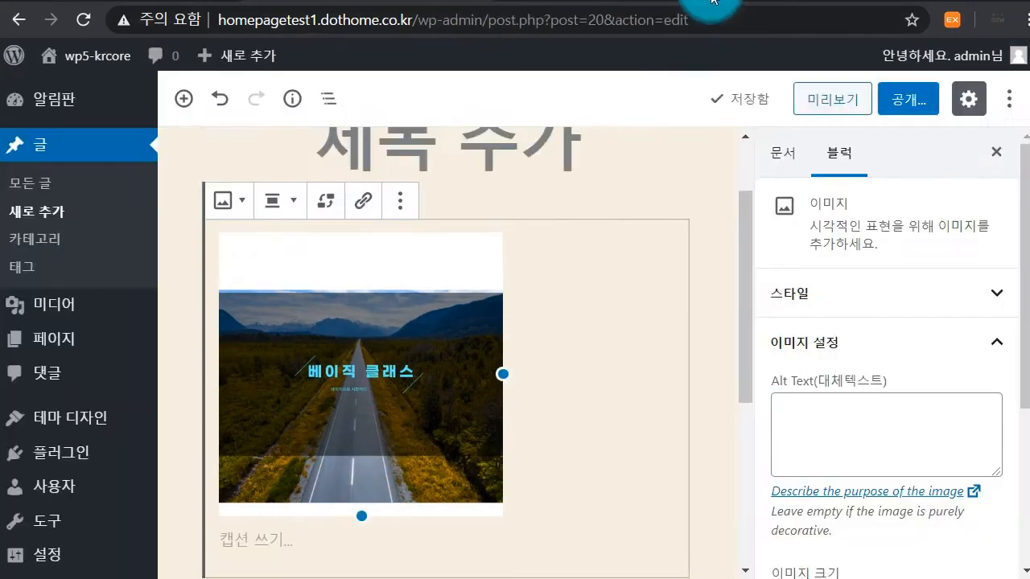
Remove the image block and place the cursor in the empty body paragraph
left_click(397, 202)
left_click(449, 521)
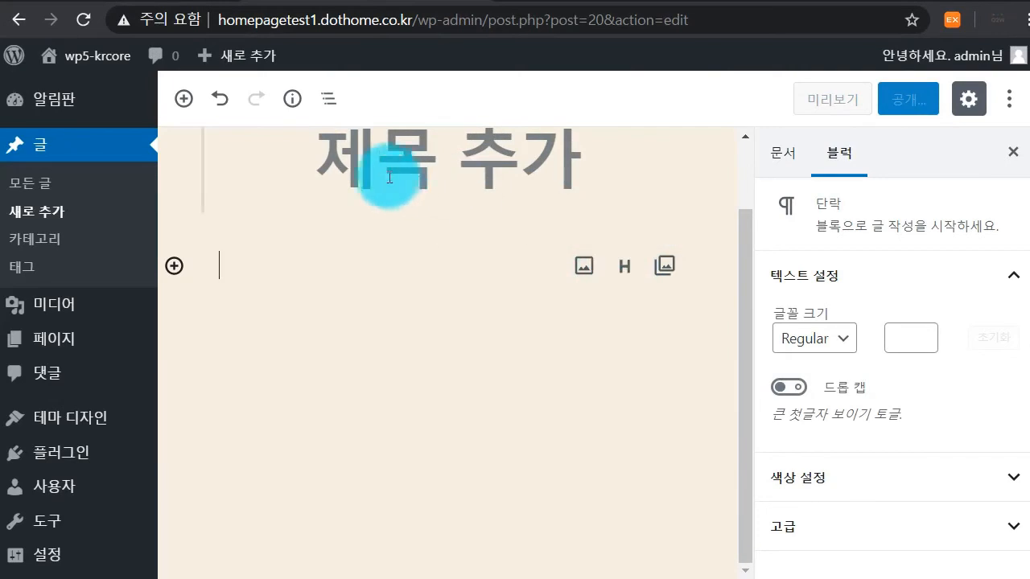
left_click(364, 172)
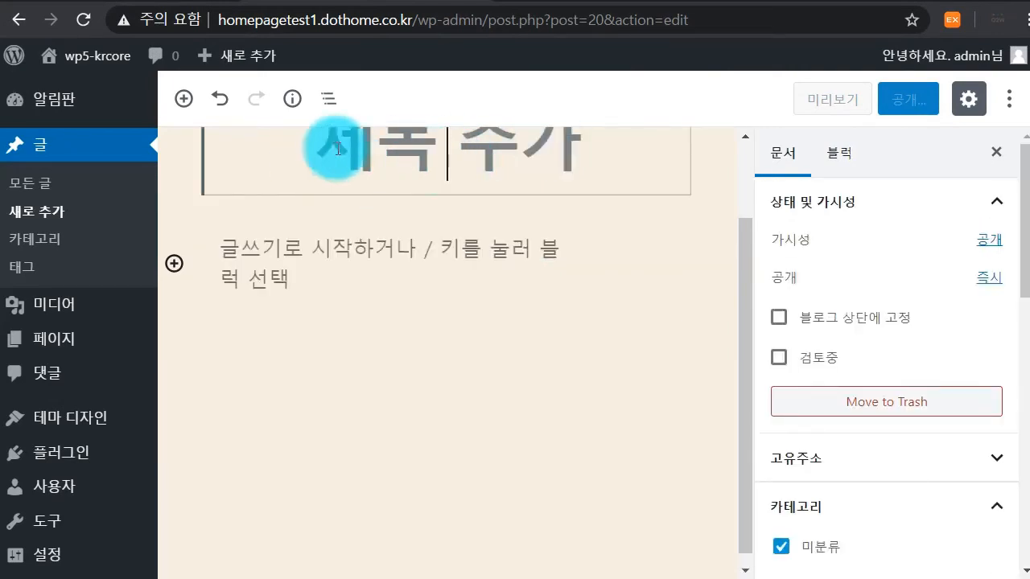
left_click(252, 265)
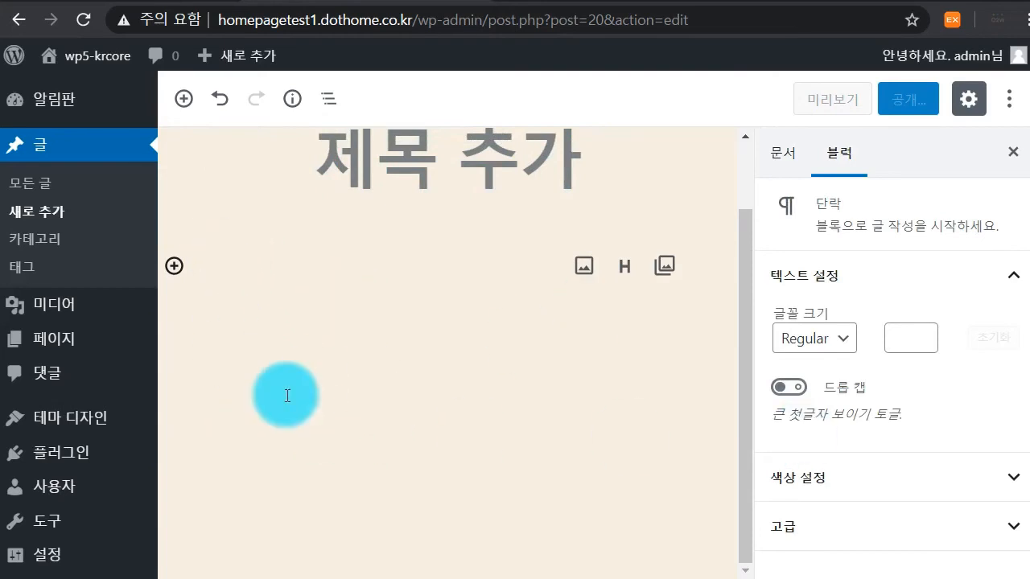
Insert a heading block beginning with "1." and undo its automatic conversion to a numbered list
left_click(625, 278)
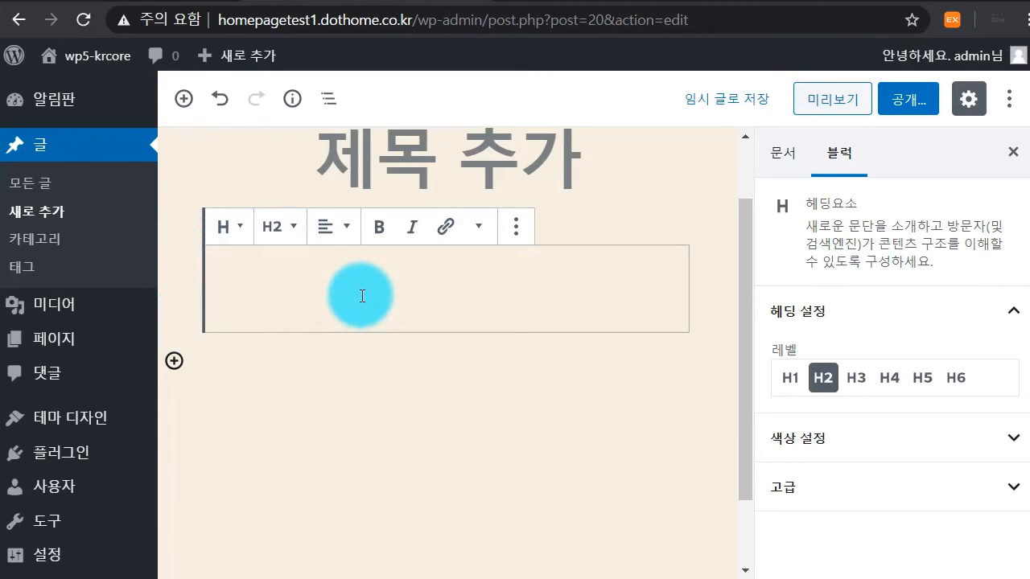
type("1.")
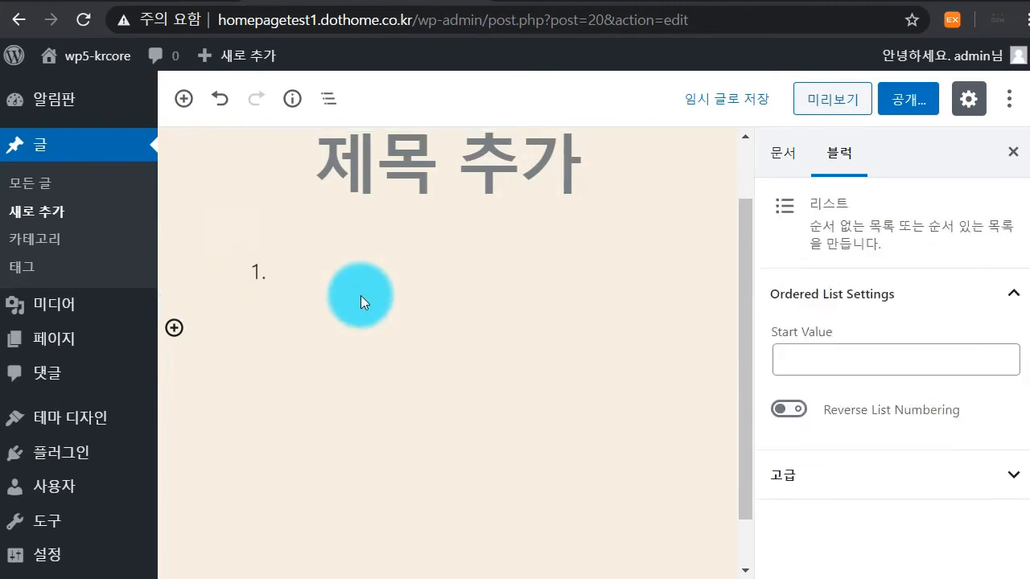
key("ctrl+z")
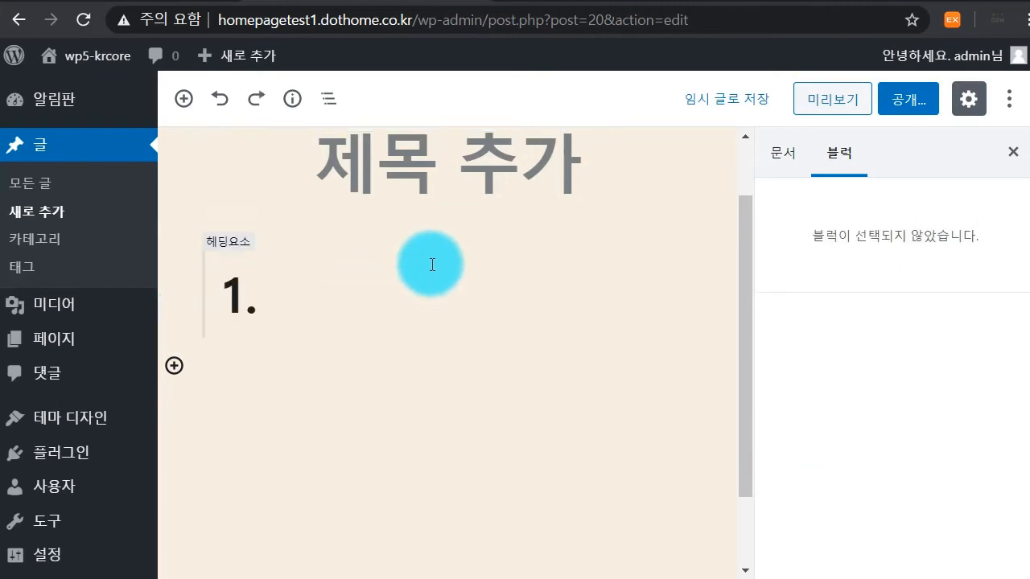
Complete the heading text as "1.워드프레스 안녕?" and deselect the block
left_click(281, 276)
type("ㅇㅠㅗ두==")
key("BackSpace")
key("BackSpace")
key("BackSpace")
key("BackSpace")
key("BackSpace")
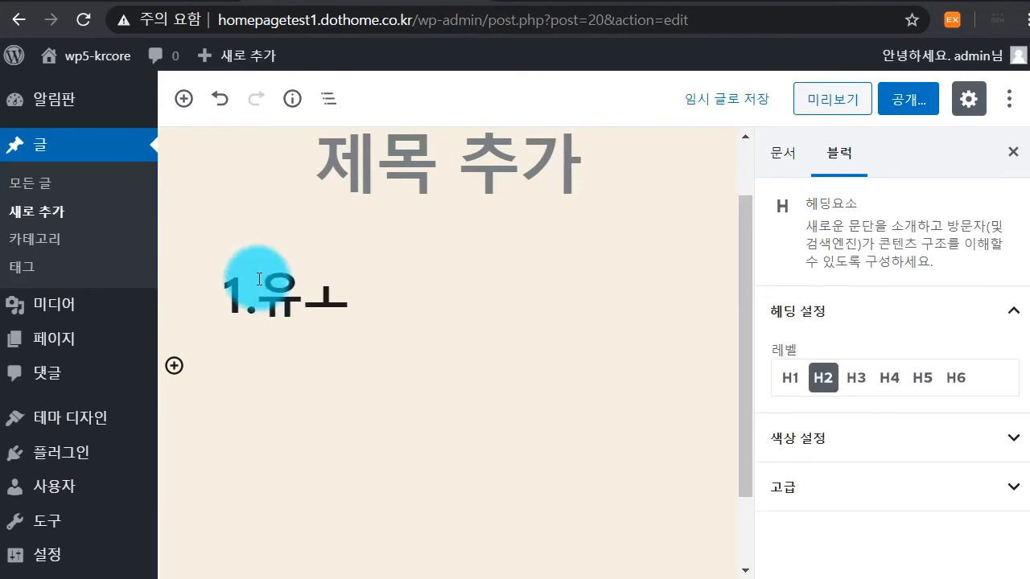
type("워드프레스 아")
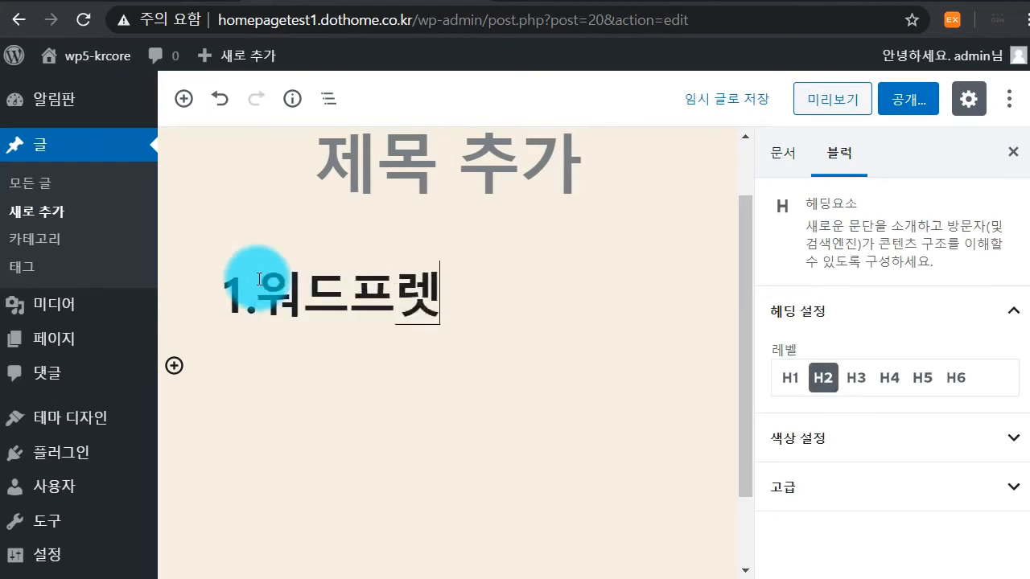
type("ㄴ녕")
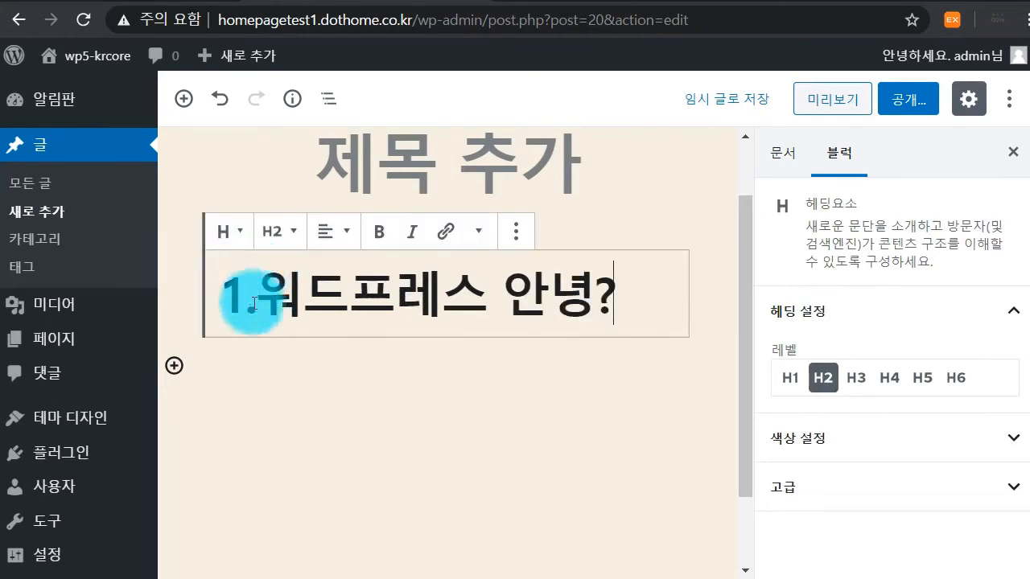
left_click(555, 383)
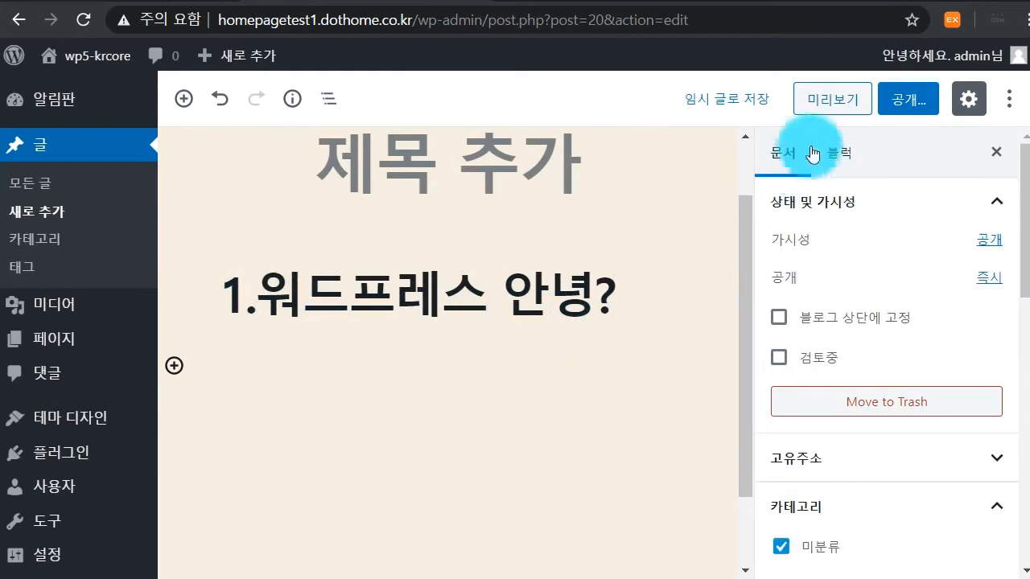
Preview the post to check how the heading is displayed, and return to the editor
left_click(824, 100)
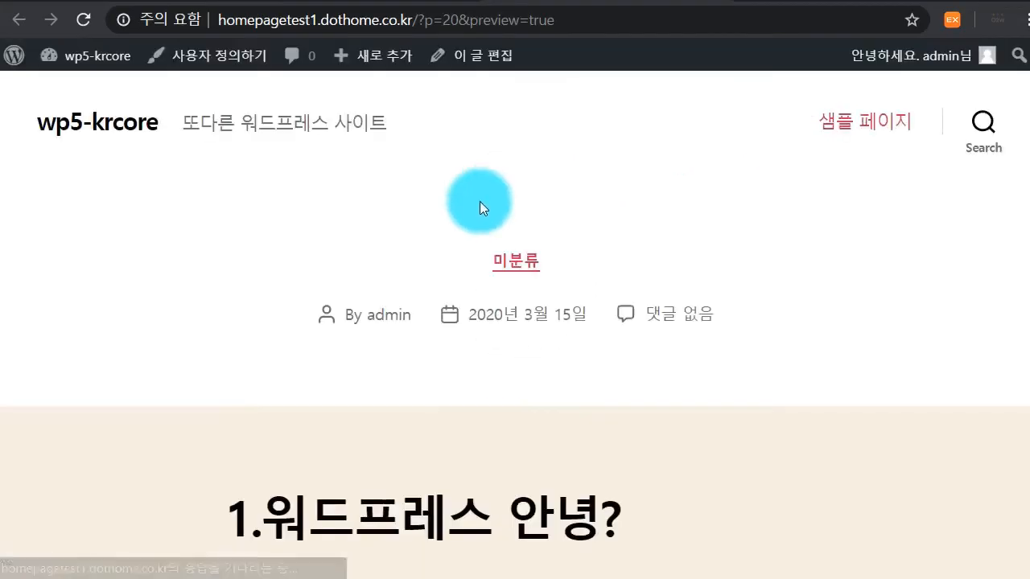
scroll(338, 347, "down", 2)
left_click_drag(231, 326, 708, 317)
left_click(708, 317)
scroll(705, 315, "up", 3)
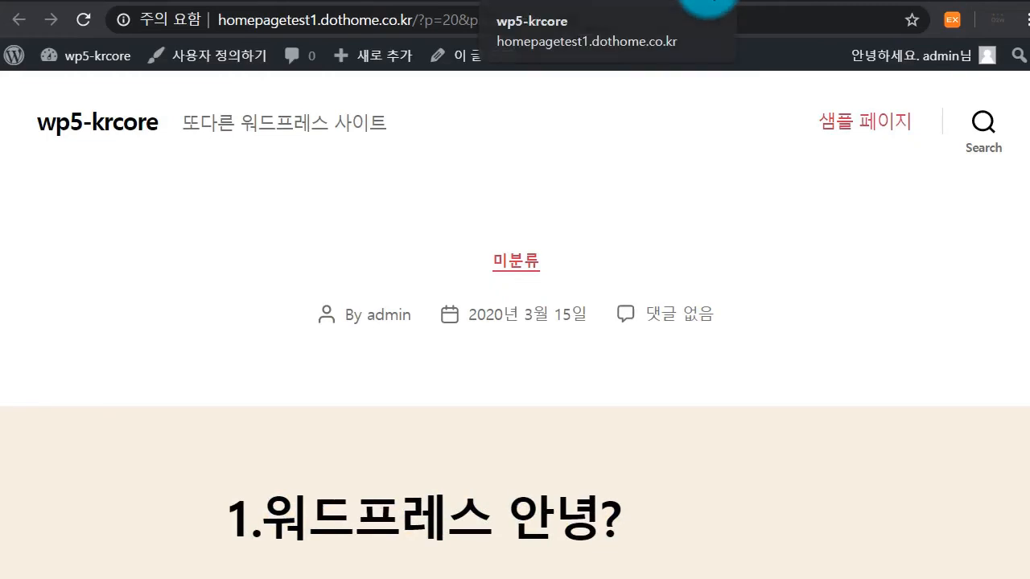
left_click(708, 2)
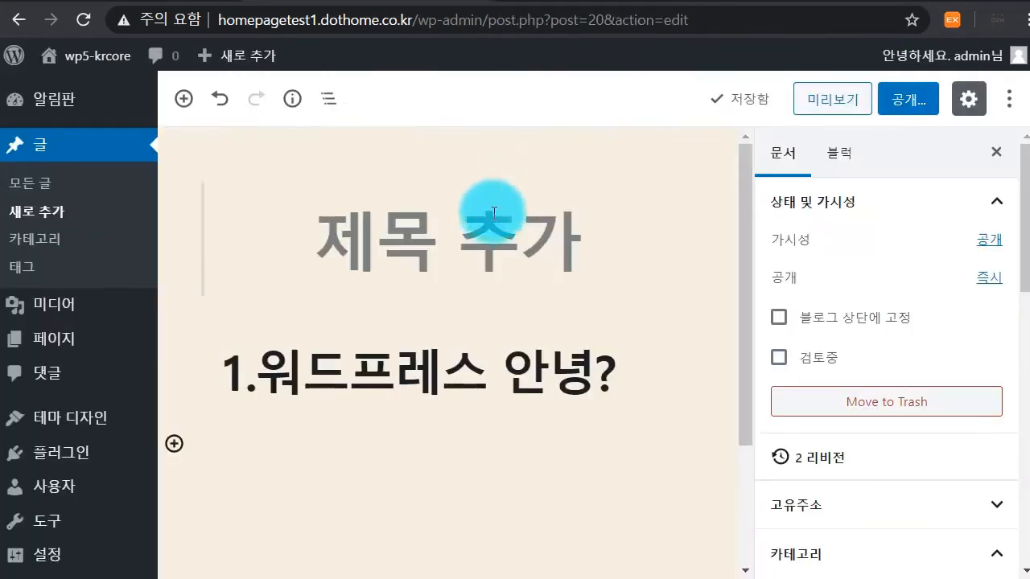
Try levels H3 to H6 on the "1.워드프레스 안녕?" heading and return it to H2
left_click(434, 237)
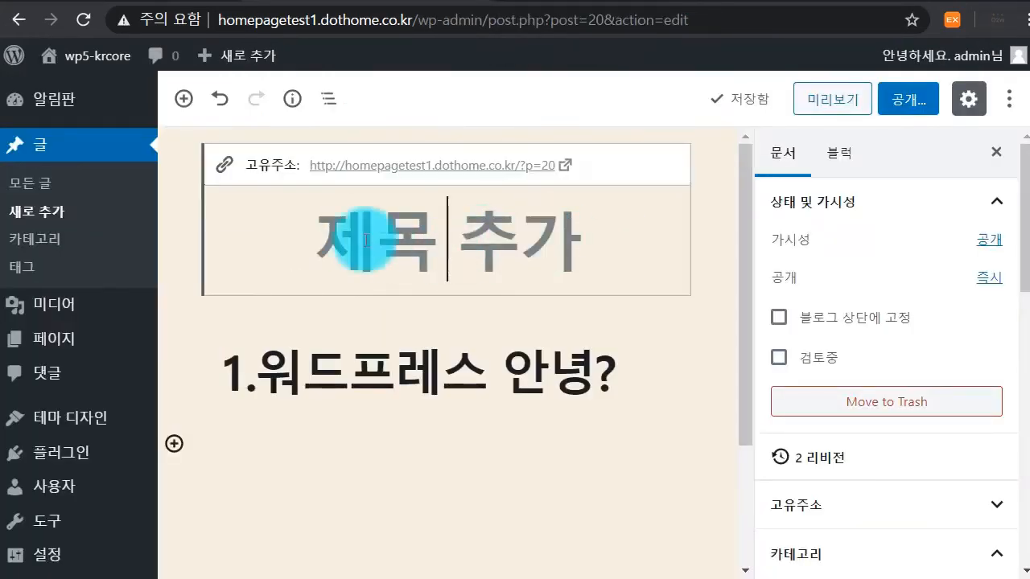
left_click(484, 369)
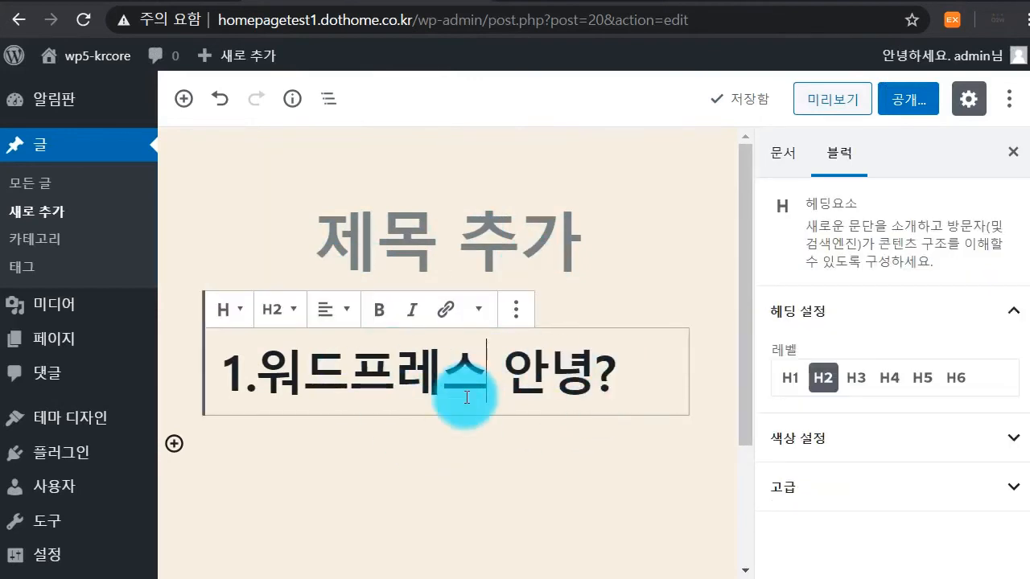
left_click(856, 377)
left_click(890, 378)
left_click(922, 377)
left_click(955, 377)
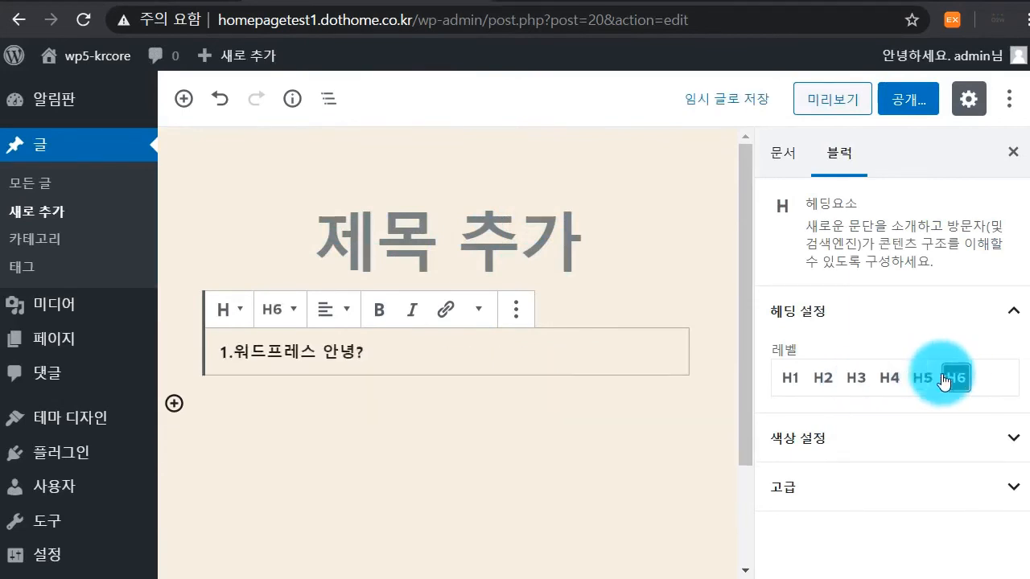
left_click(822, 378)
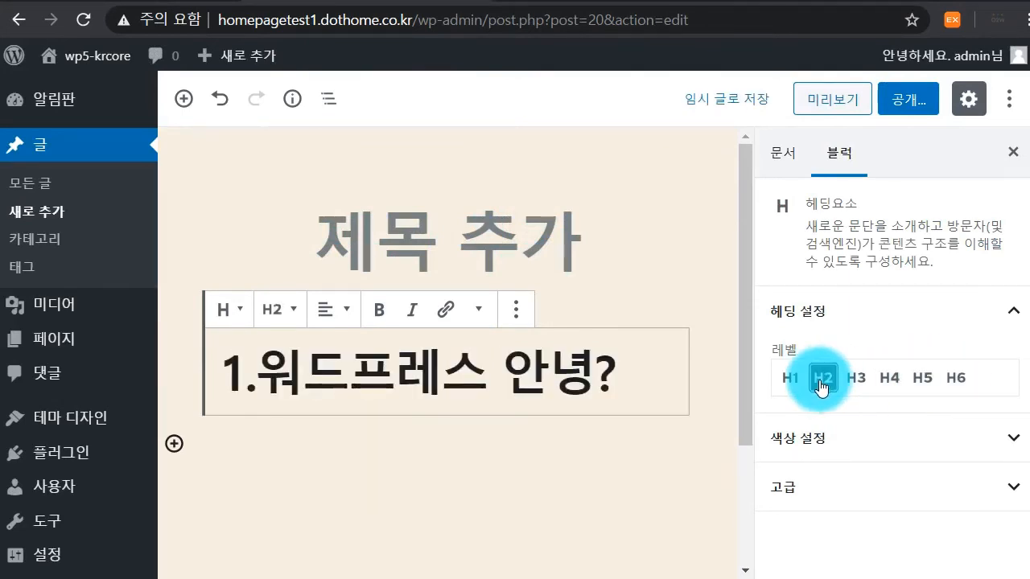
Try the preset text colours on the heading, including black and light grey, and apply red
left_click(827, 445)
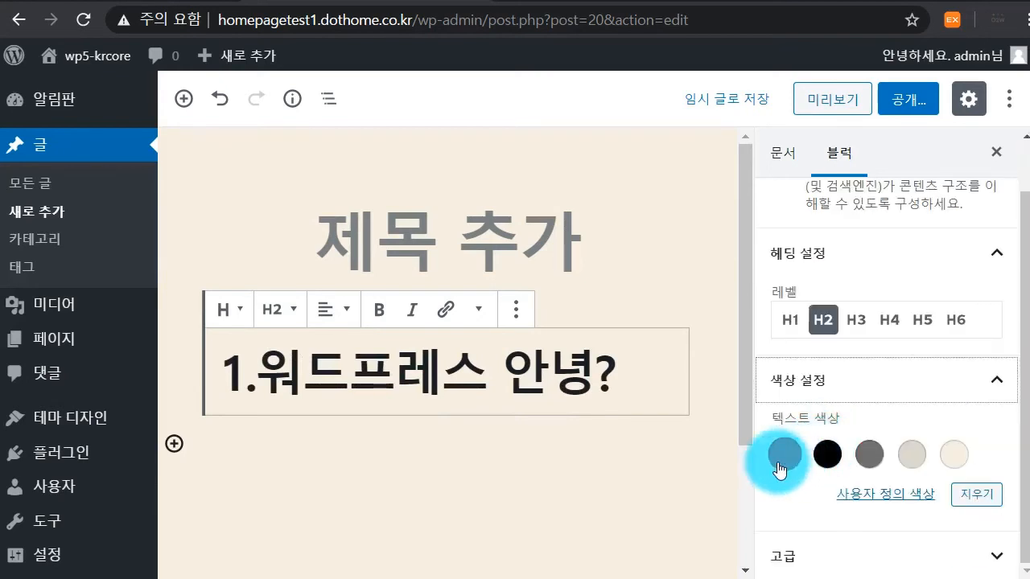
left_click(779, 463)
left_click(825, 455)
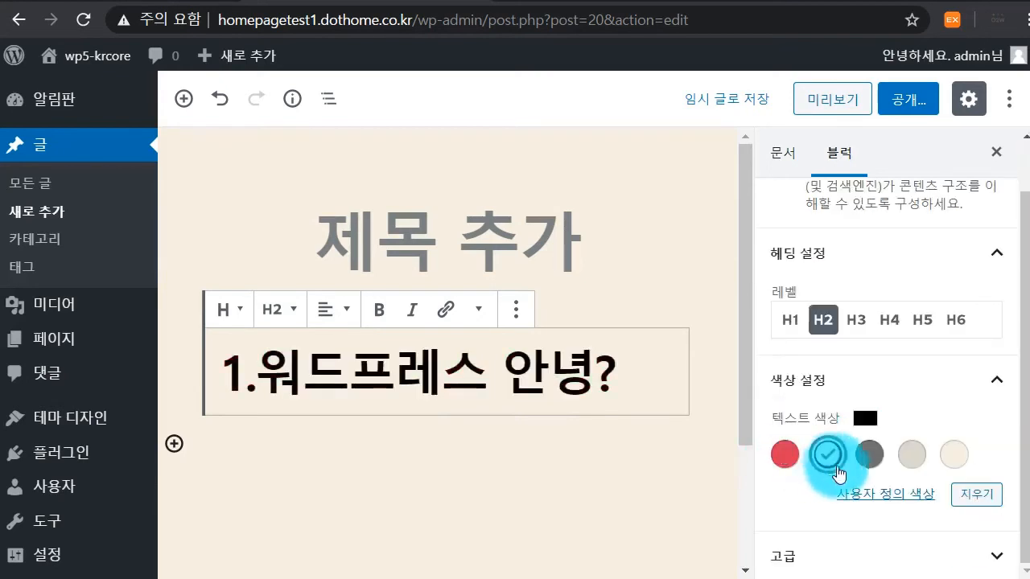
left_click(911, 454)
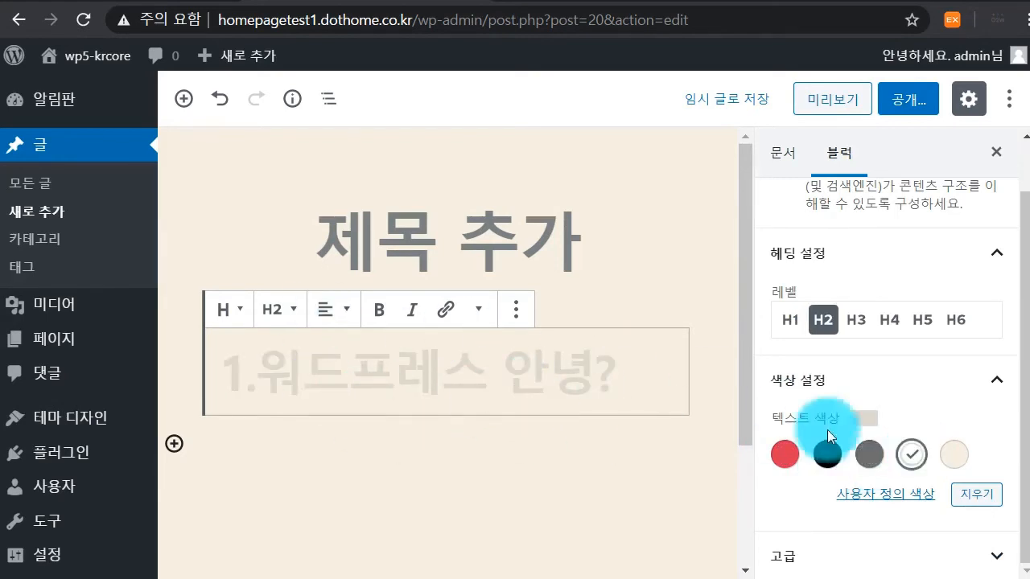
left_click(786, 456)
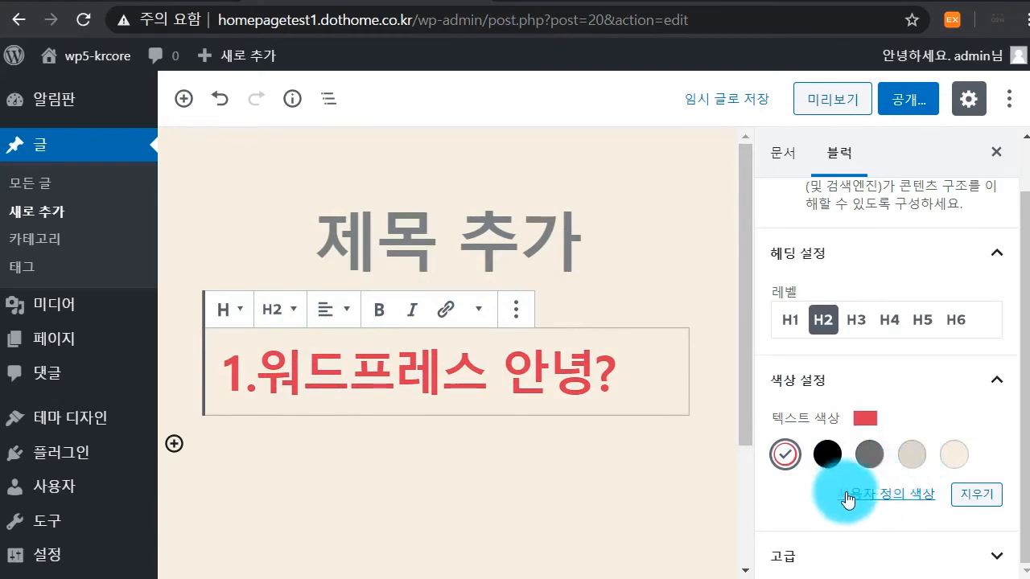
Give the heading text the custom blue colour #5172b5
left_click(899, 500)
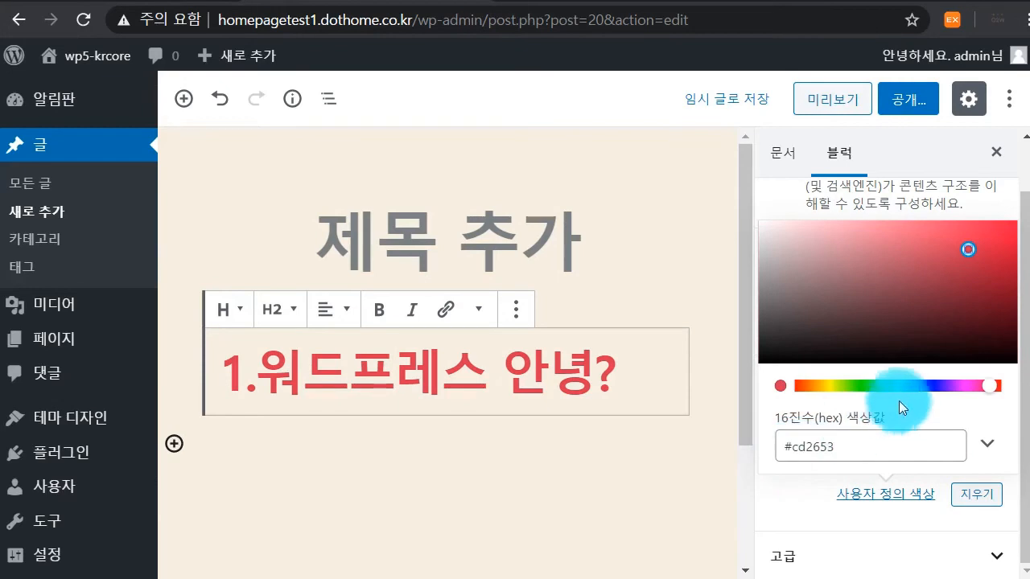
left_click(920, 385)
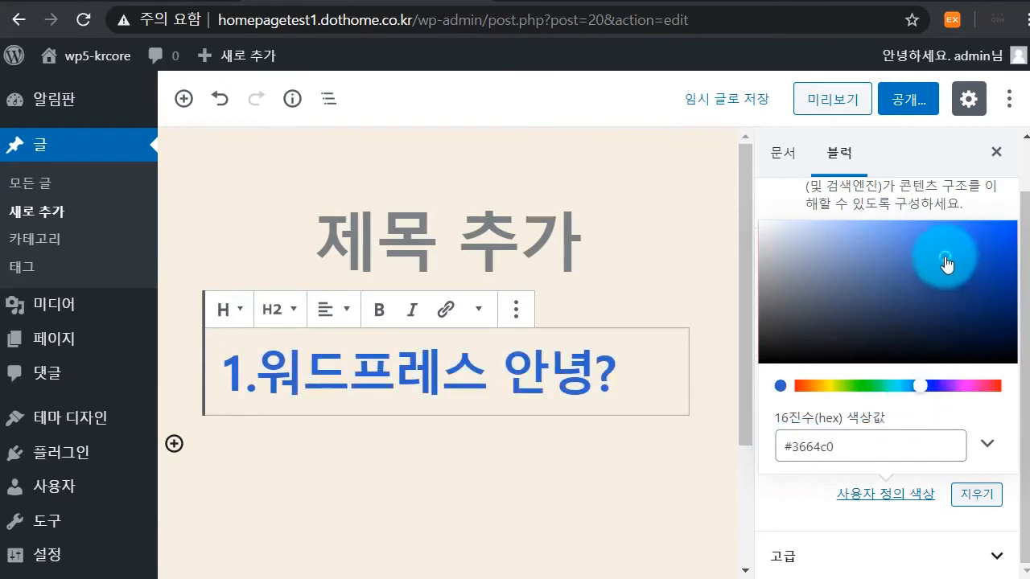
mouse_move(937, 294)
left_mouse_down()
mouse_move(902, 275)
mouse_move(912, 292)
mouse_move(899, 269)
left_mouse_up()
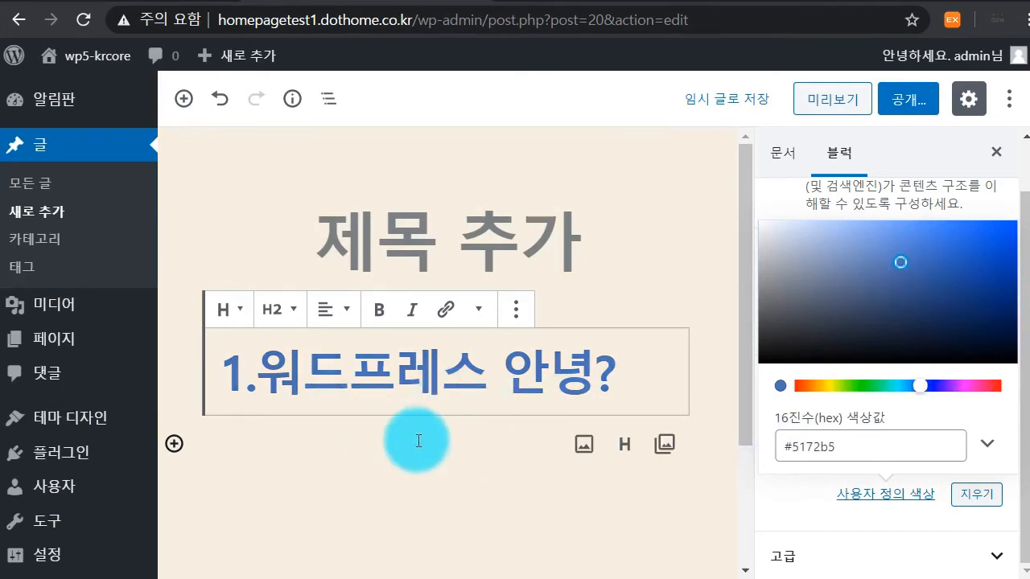
View the heading's transform options, try right alignment, and align the heading text to the center
left_click(229, 318)
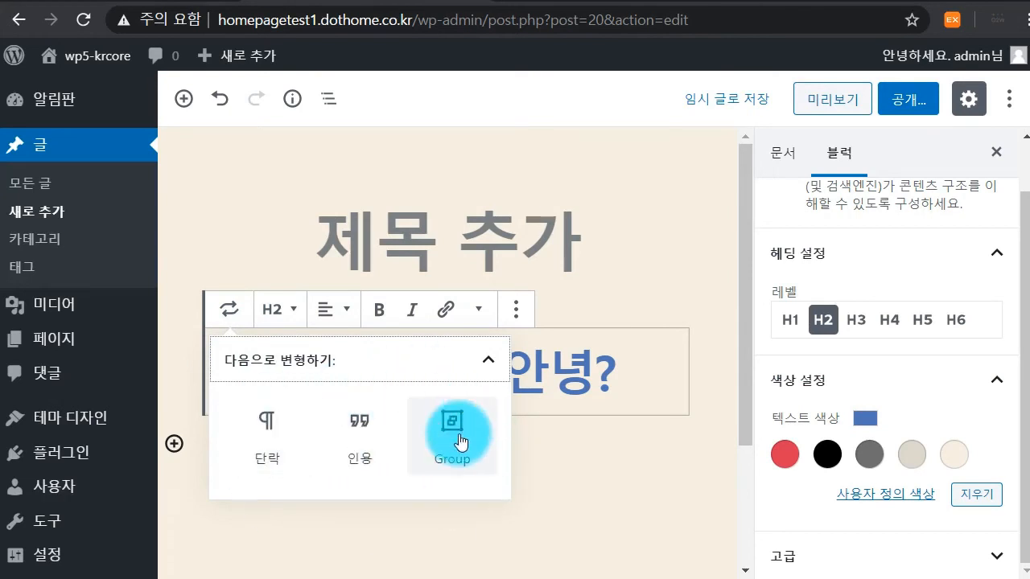
left_click(330, 310)
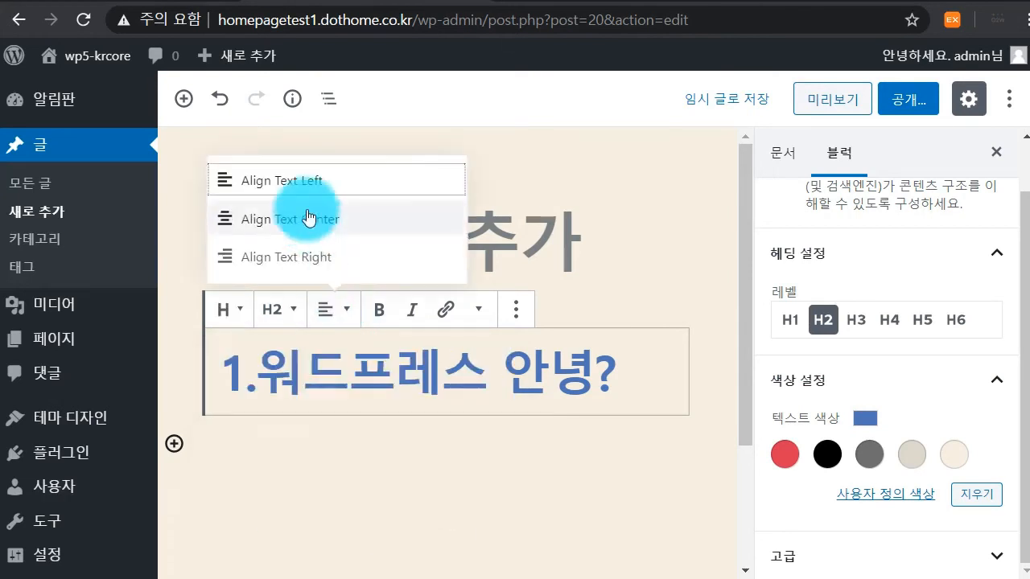
left_click(299, 221)
left_click(335, 311)
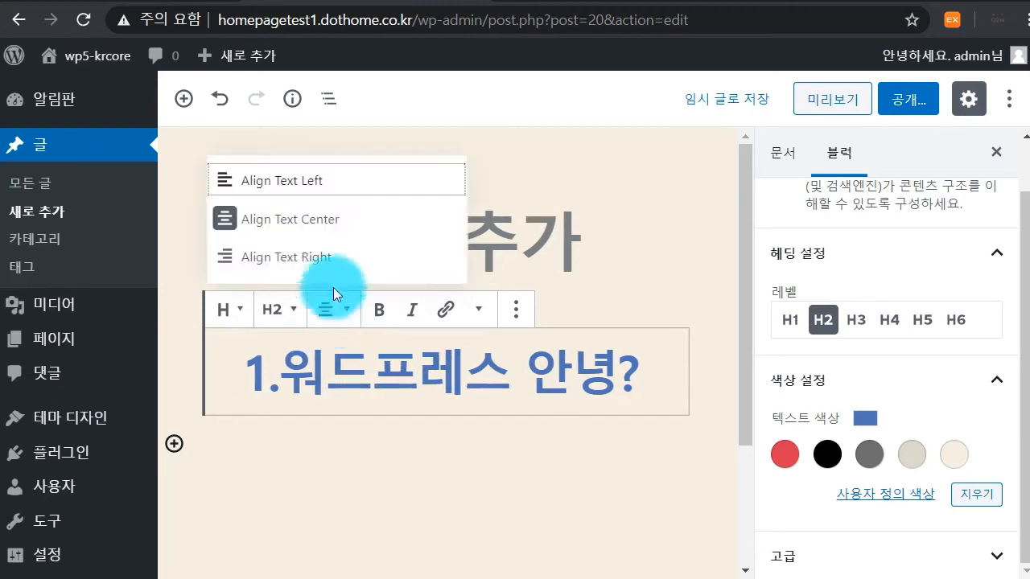
left_click(318, 256)
left_click(333, 309)
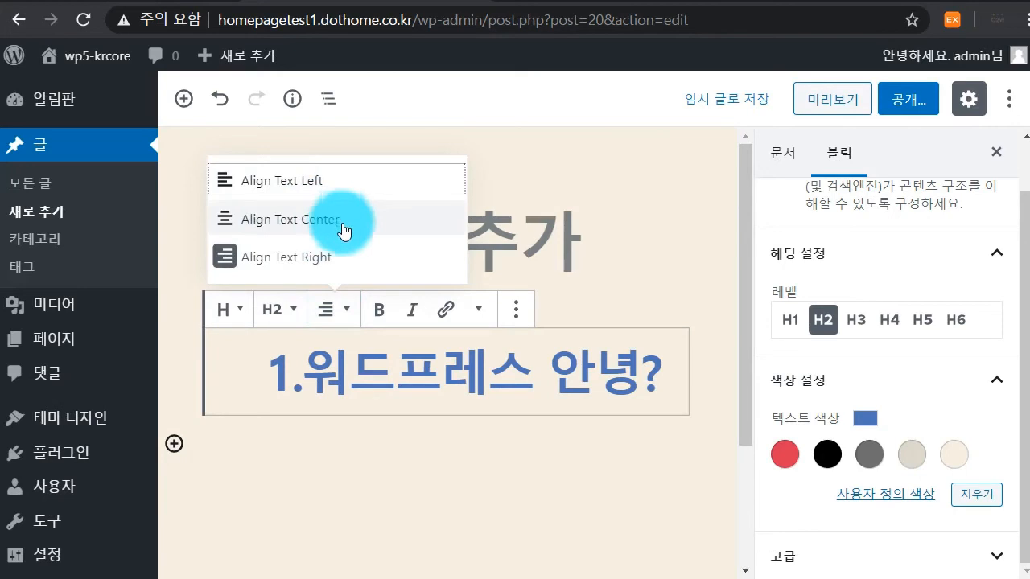
left_click(341, 222)
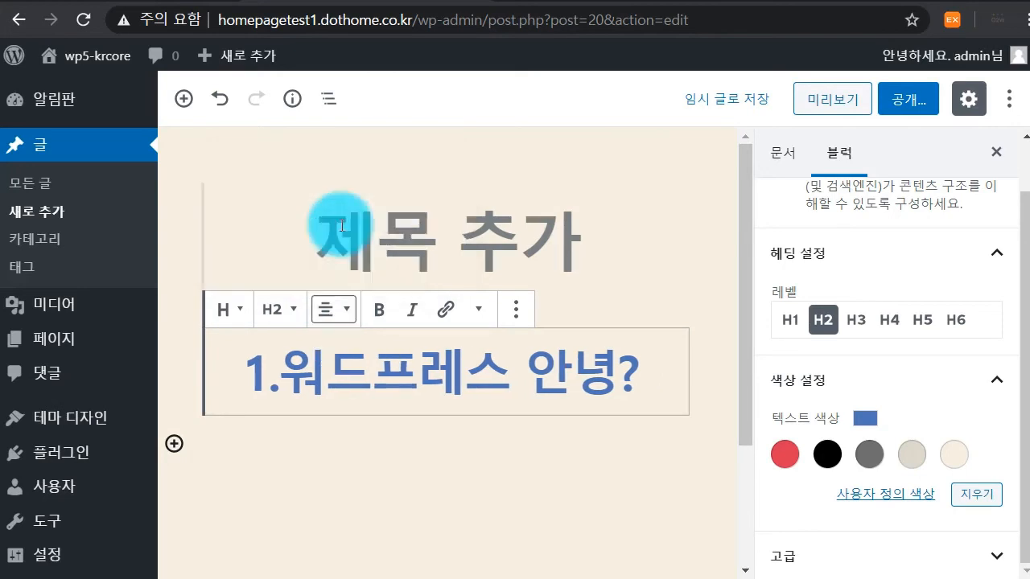
left_click(384, 316)
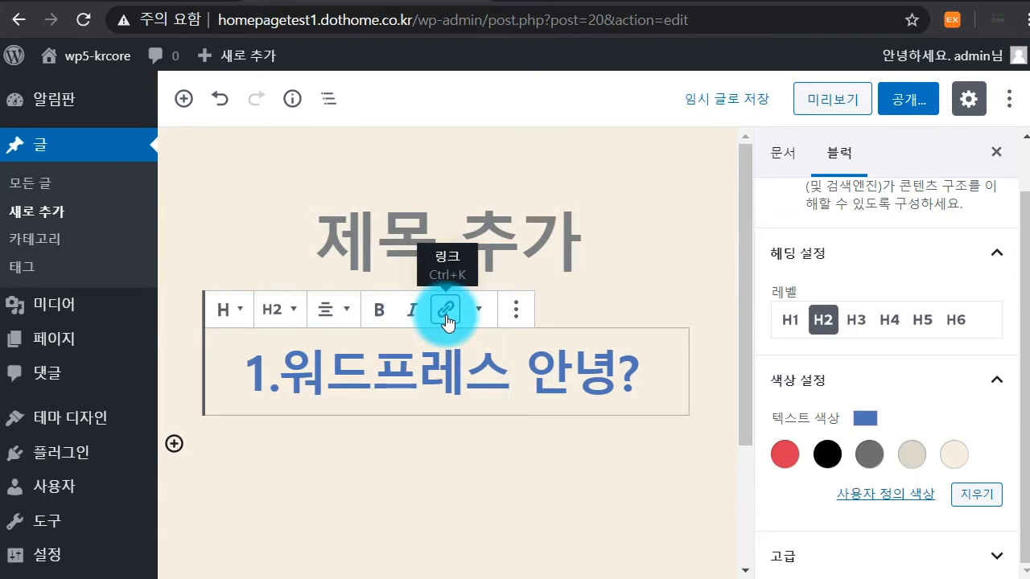
Remove the heading block and insert a gallery block in the empty paragraph
left_click(515, 310)
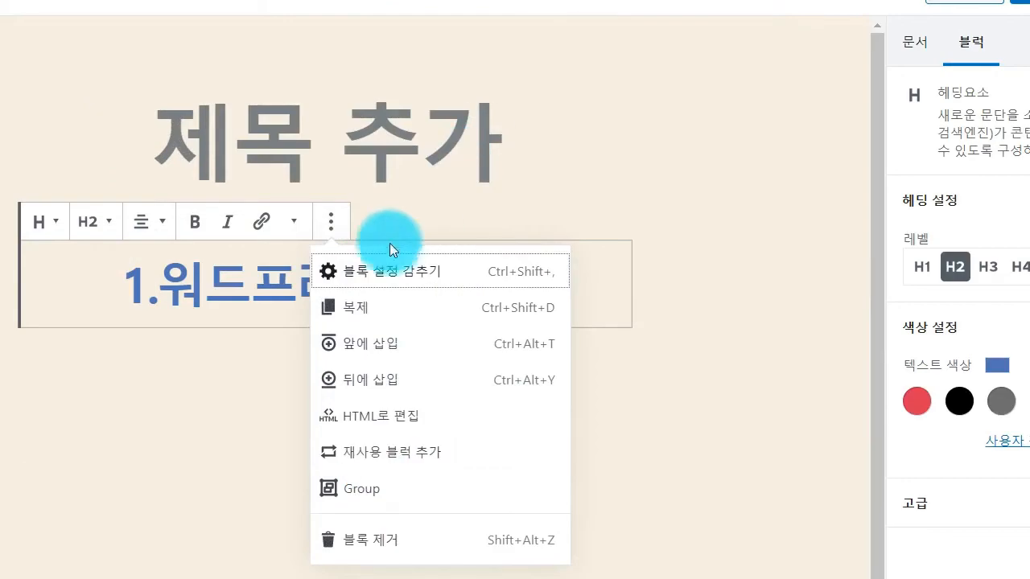
left_click(372, 537)
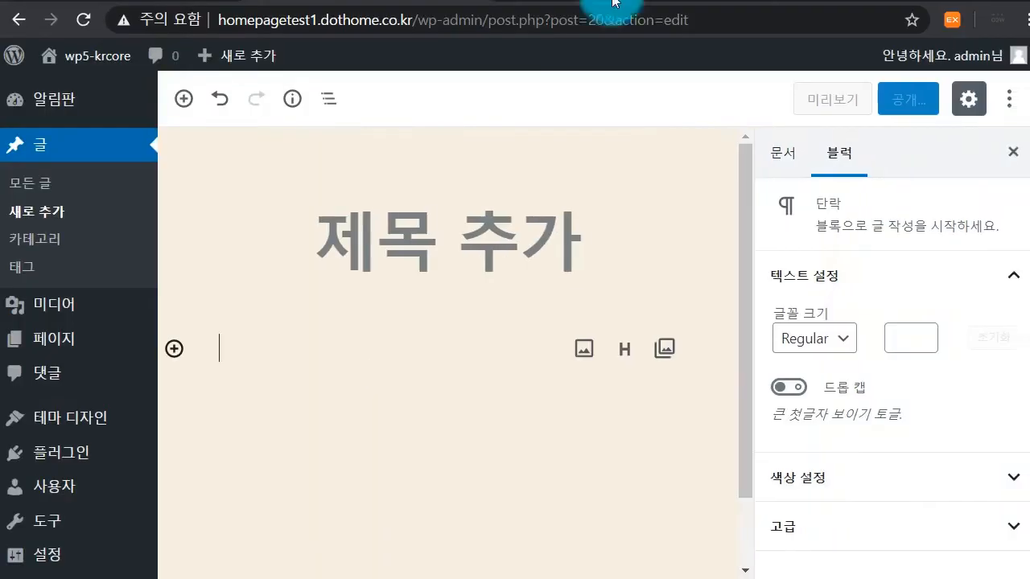
left_click(668, 346)
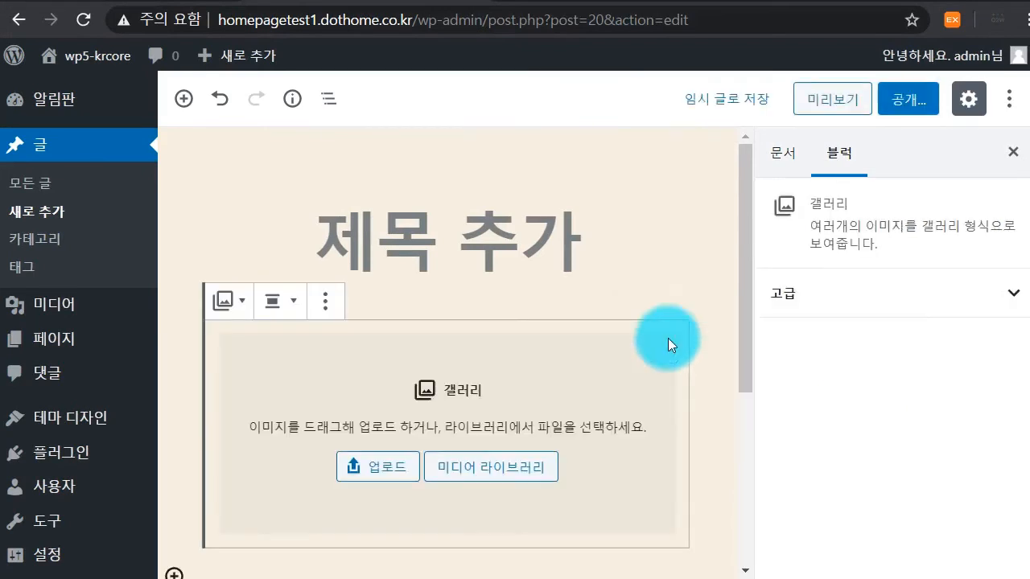
Upload two PNG logos into the gallery: the one whose file name starts with 원투더블유, and 로고_1
left_click(385, 475)
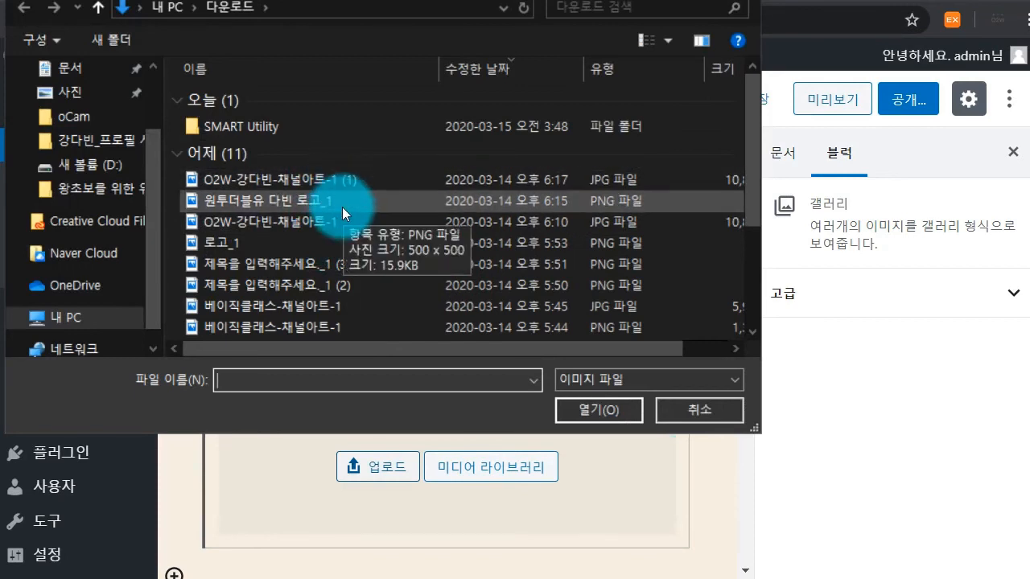
left_click(342, 207)
left_click(330, 243, "ctrl")
left_click(597, 409)
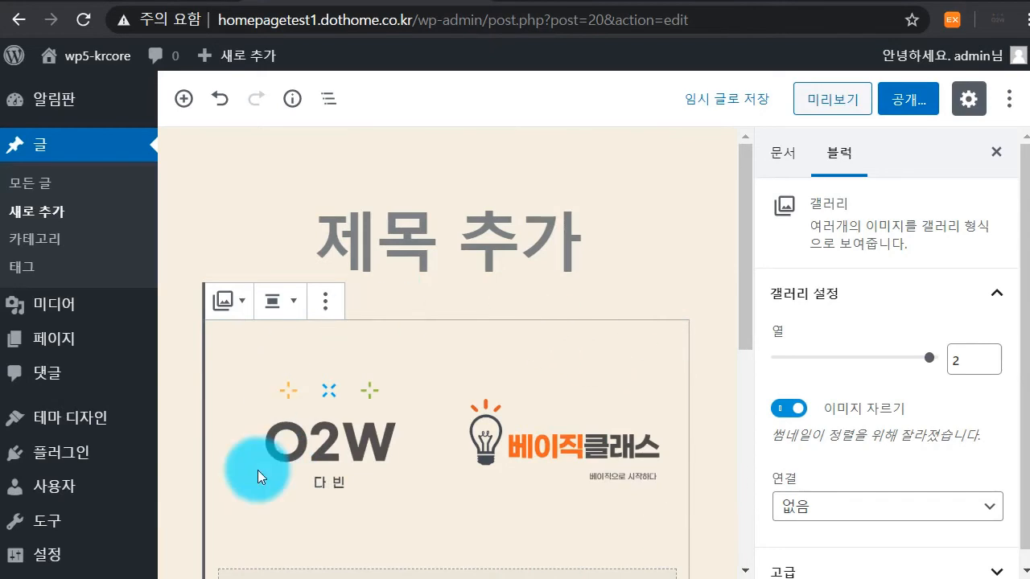
Preview the post to check how the two gallery images are displayed side by side
left_click(829, 101)
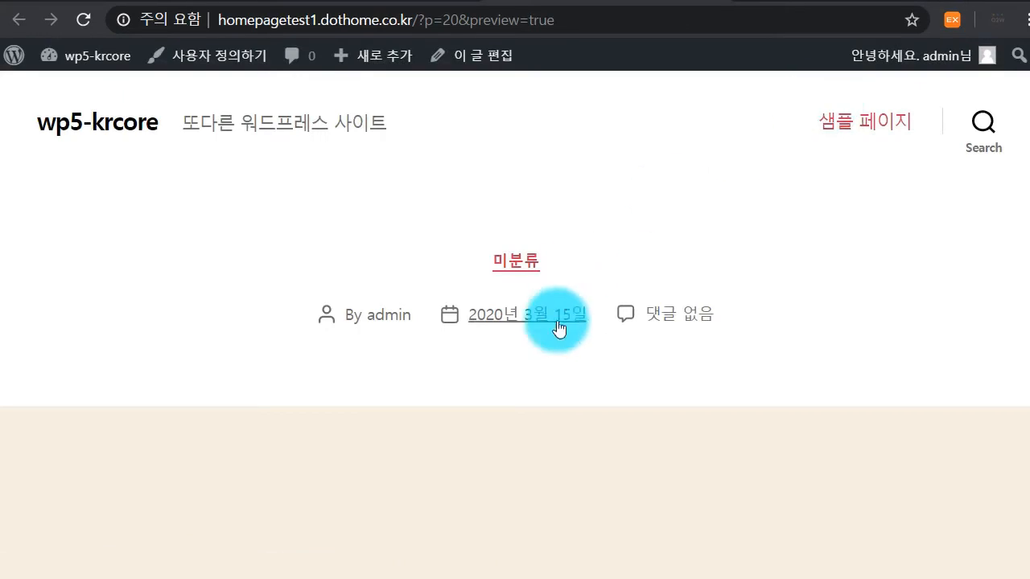
scroll(615, 329, "down", 1)
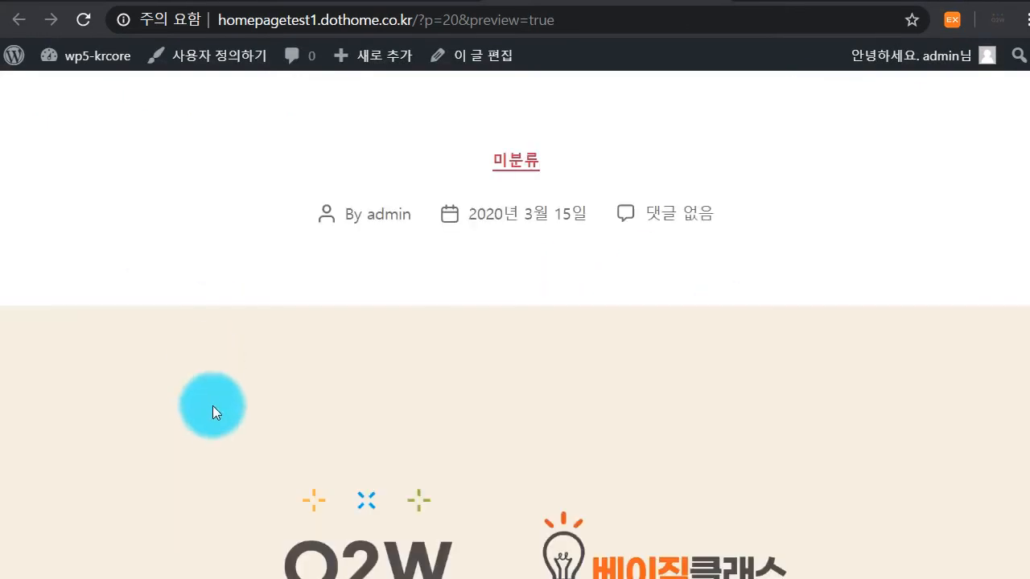
scroll(213, 398, "down", 2)
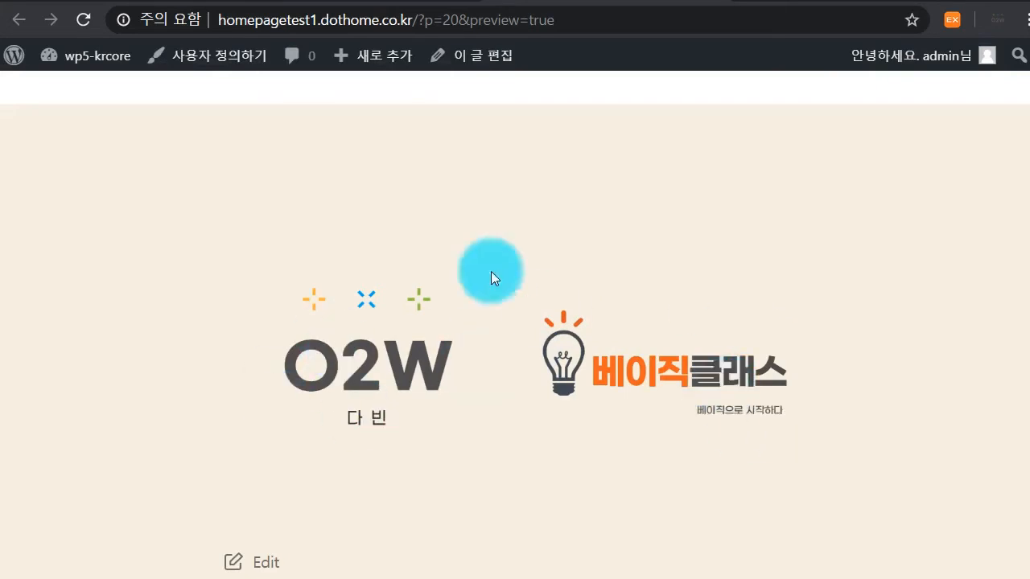
Return to the post editor, try the gallery with 1 column, and set the columns back to 2
left_click(712, 2)
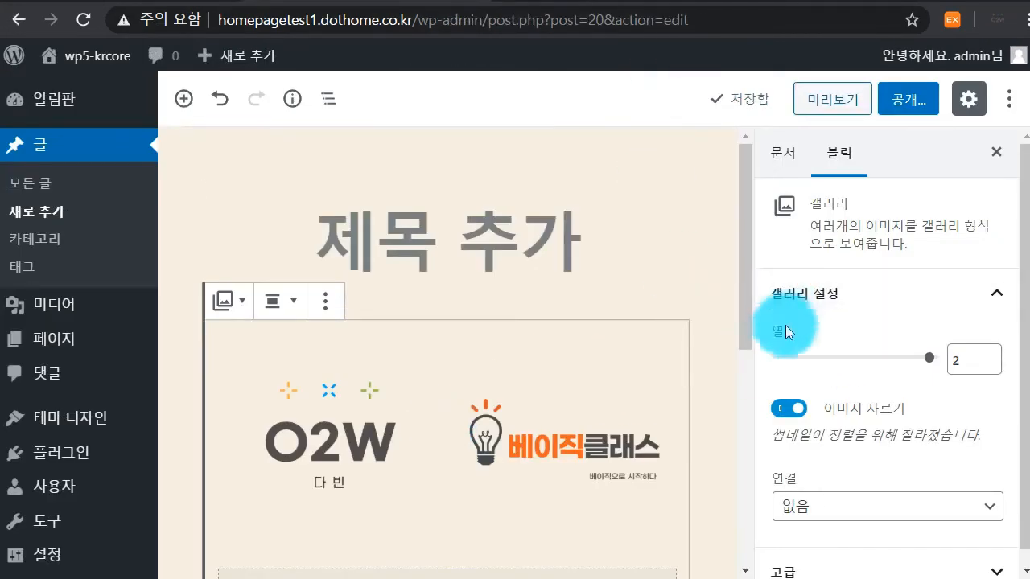
left_click_drag(918, 360, 823, 353)
scroll(378, 478, "down", 8)
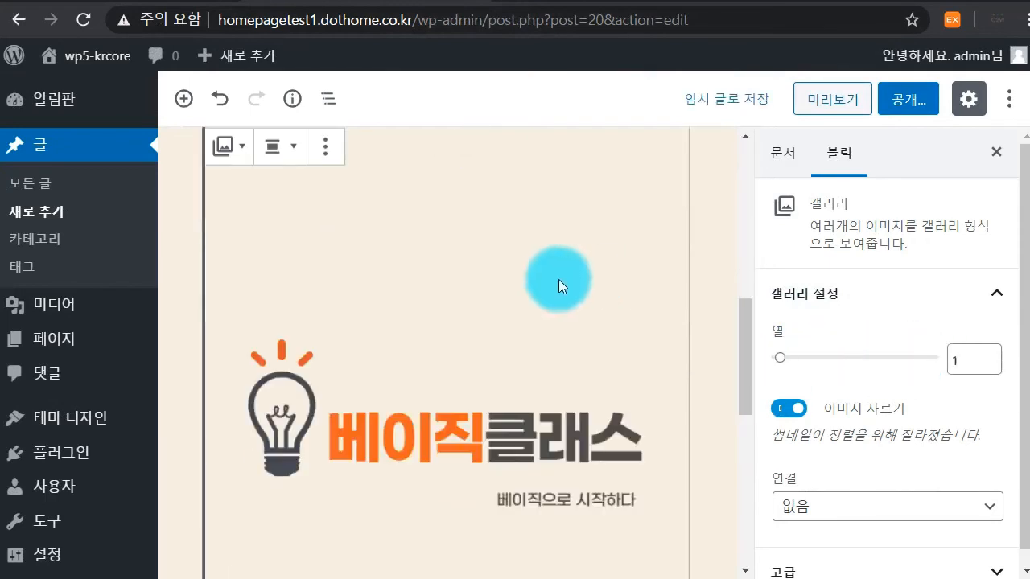
left_click_drag(784, 358, 941, 357)
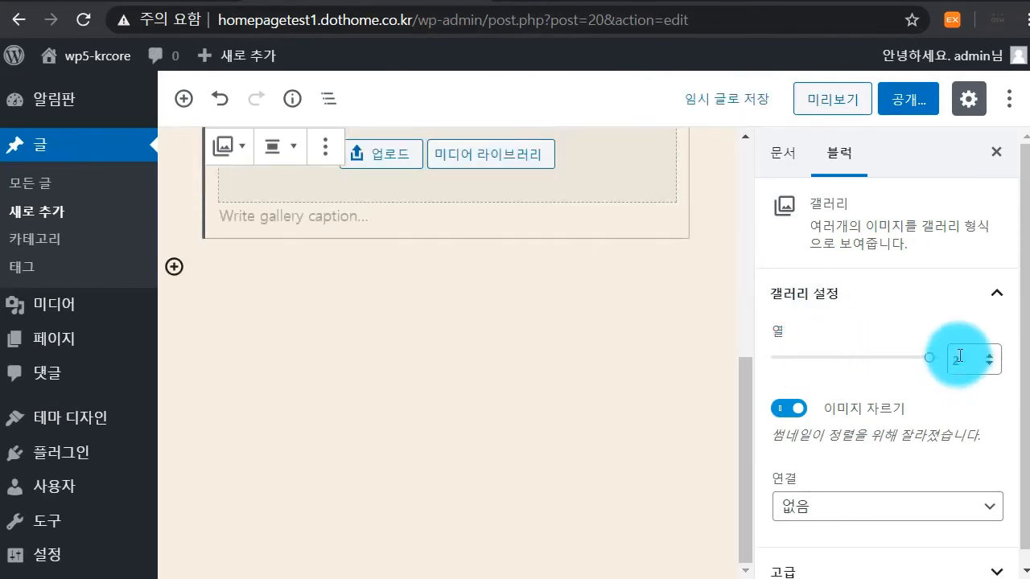
scroll(645, 352, "up", 5)
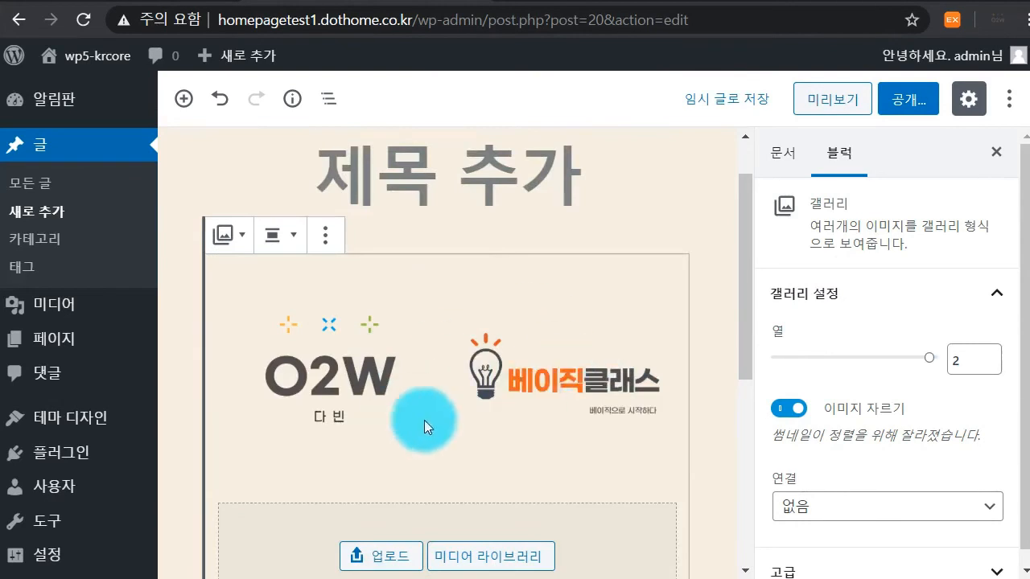
Try switching the gallery's image cropping off and turn it back on
left_click(789, 408)
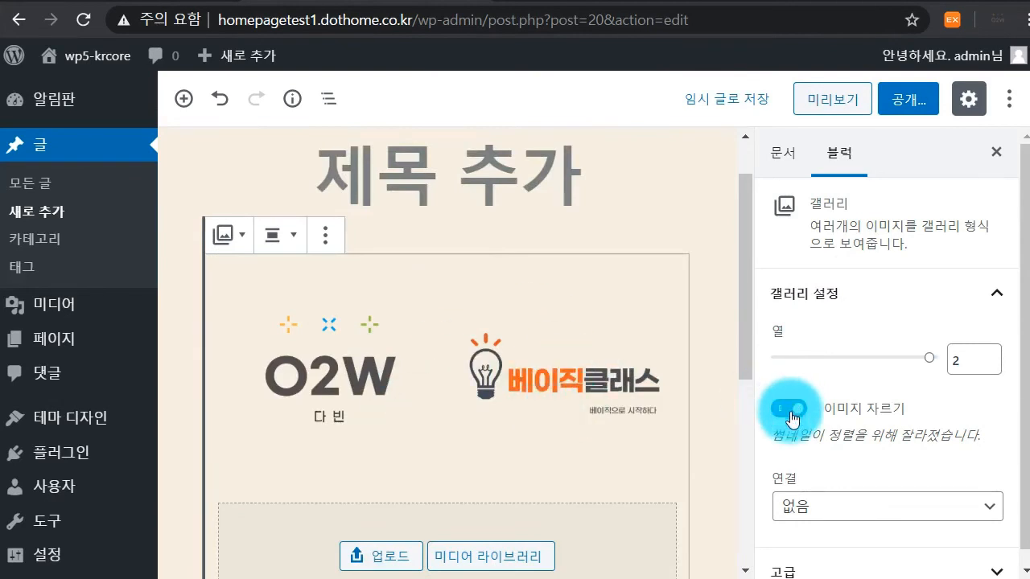
left_click(790, 410)
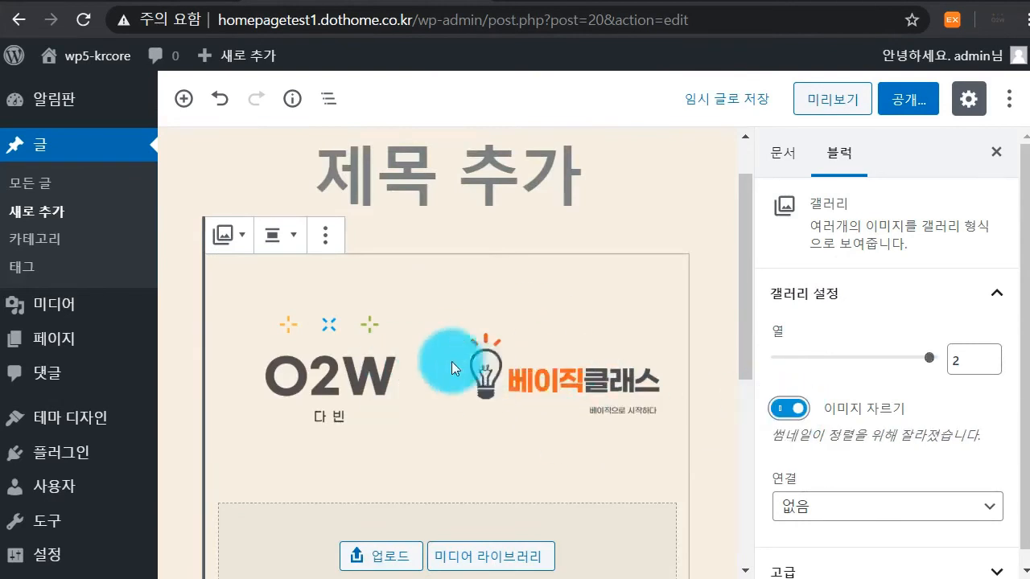
scroll(850, 367, "down", 1)
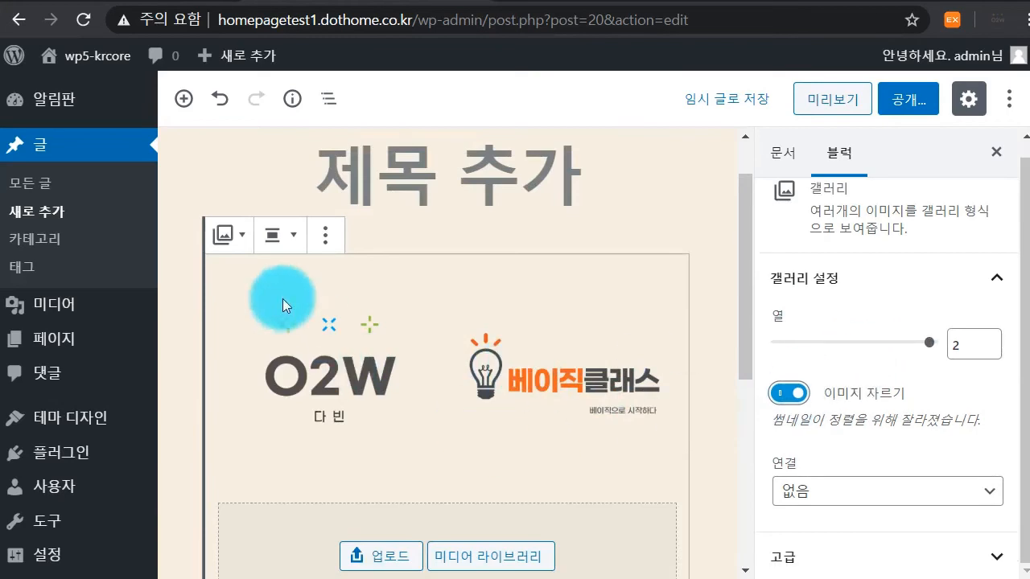
View the gallery block's transform options and set its alignment to Wide Width
left_click(228, 238)
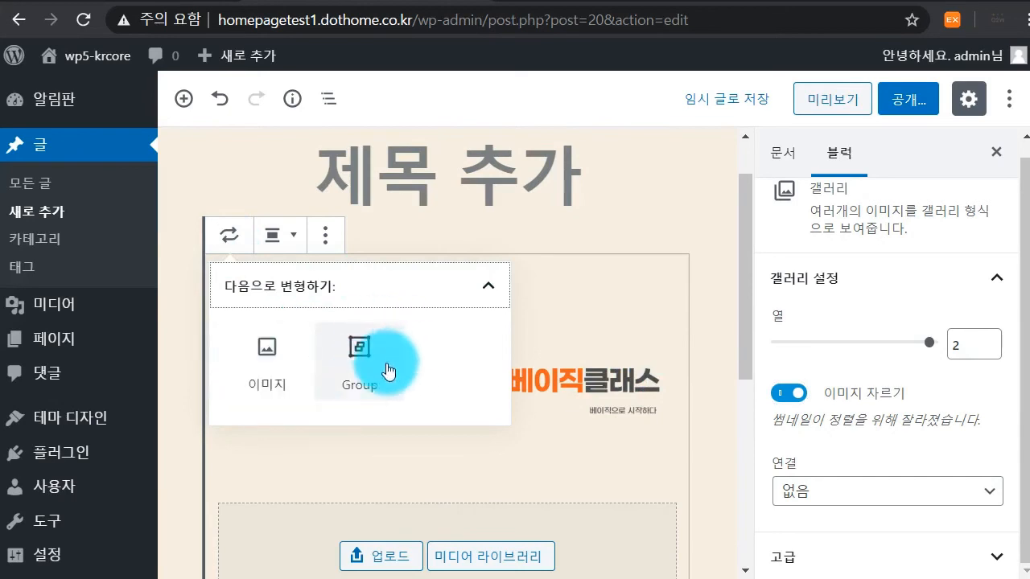
left_click(283, 235)
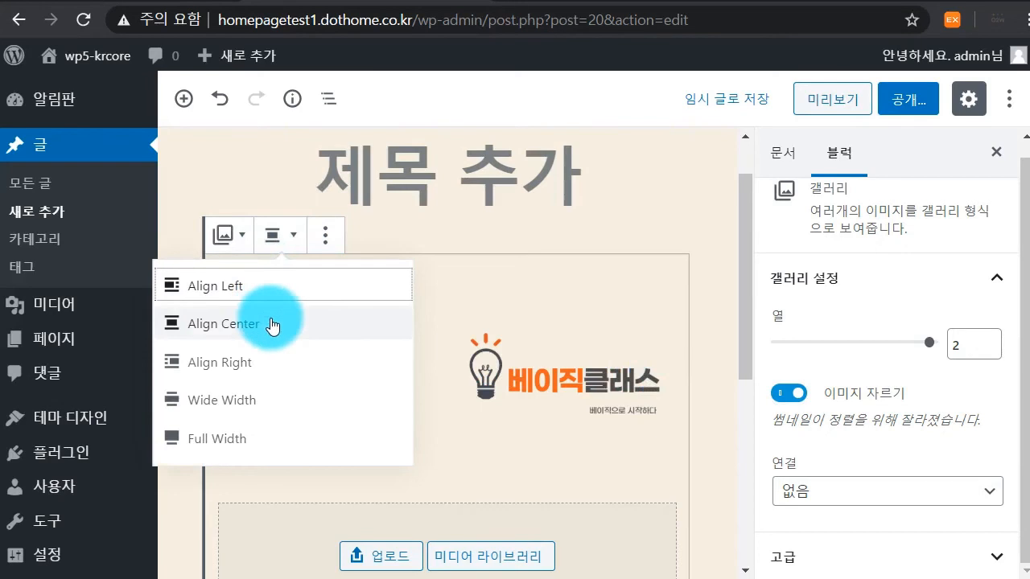
left_click(251, 398)
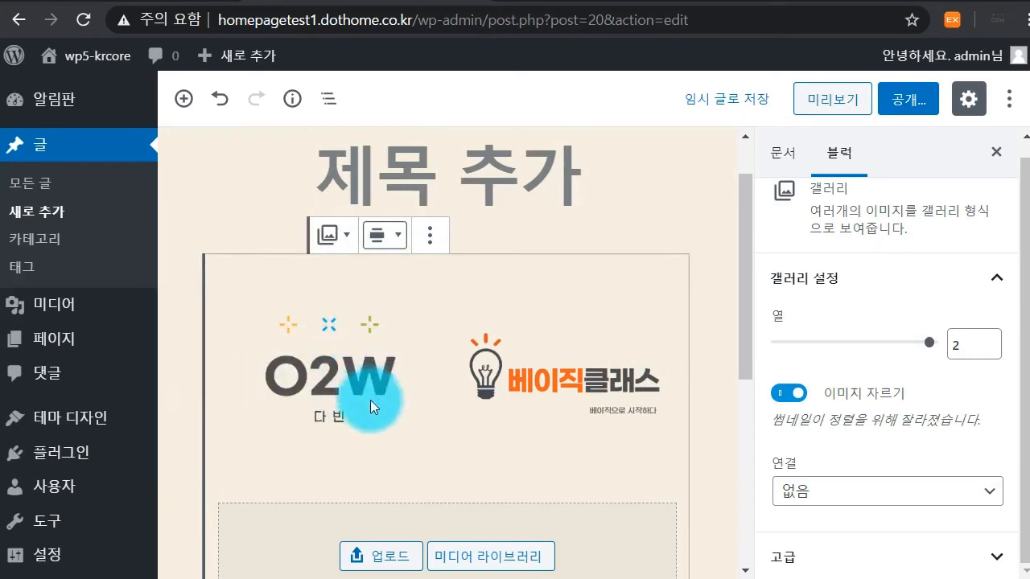
Upload a third image to the gallery: the JPG file whose name starts with O2W and ends with (1)
scroll(368, 390, "down", 1)
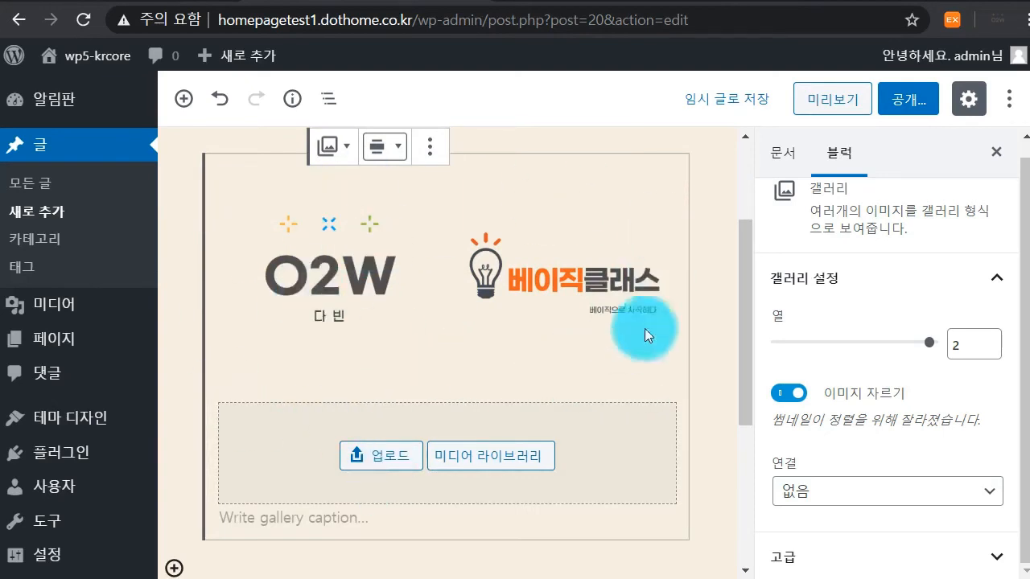
left_click(375, 455)
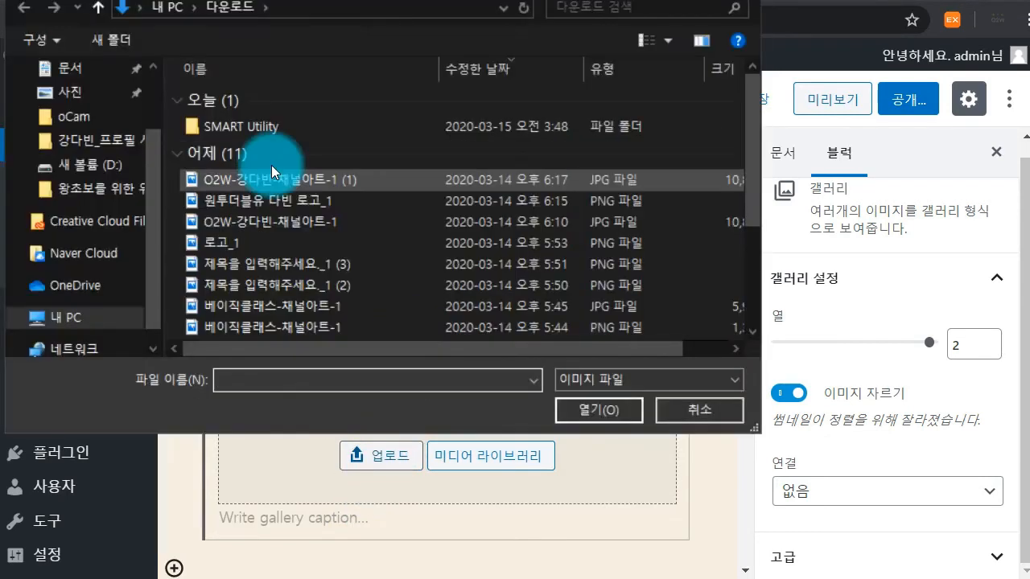
double_click(315, 179)
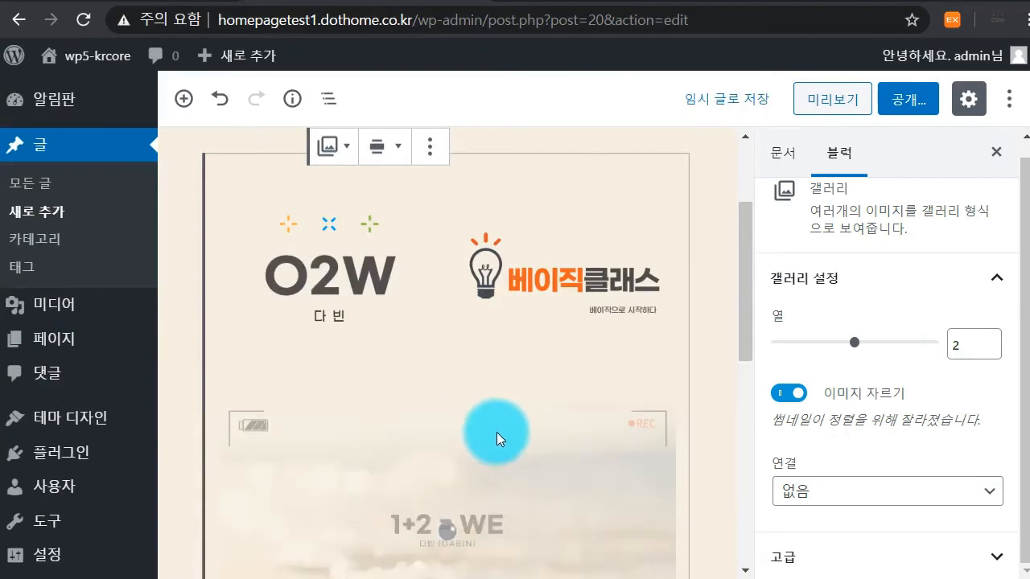
scroll(496, 432, "down", 1)
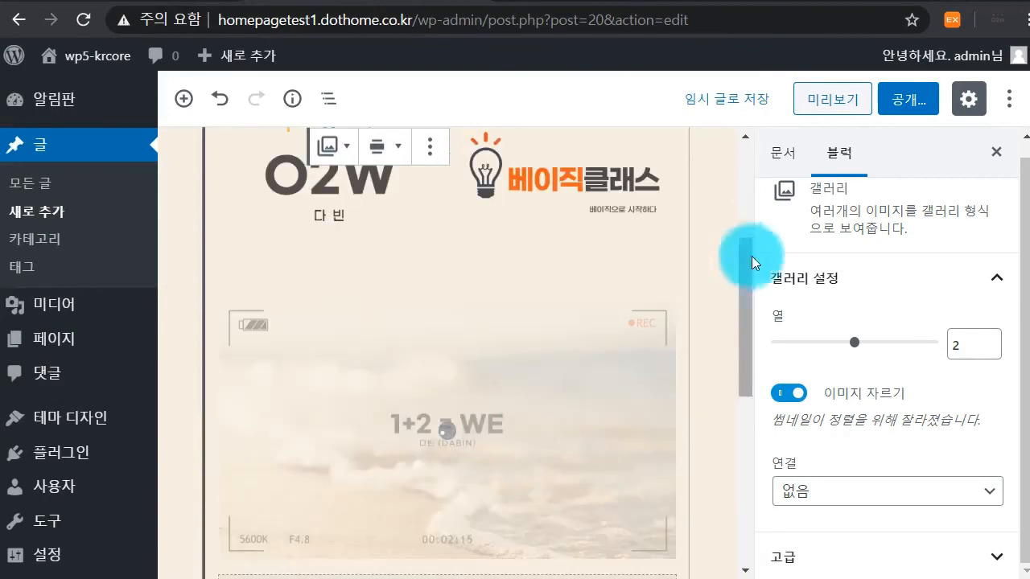
Preview the post to check how the wide gallery displays its three images
left_click(816, 102)
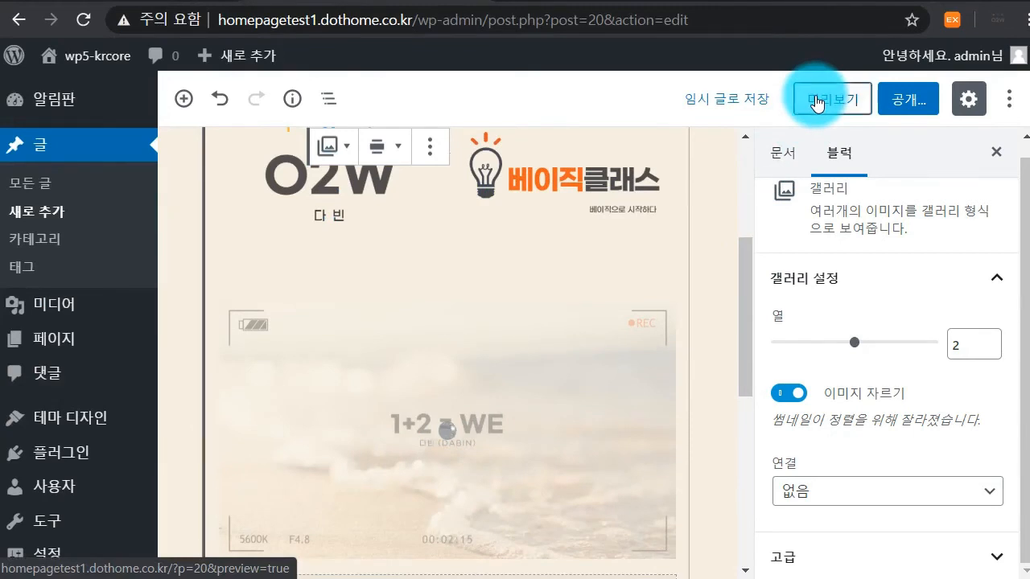
scroll(576, 244, "down", 8)
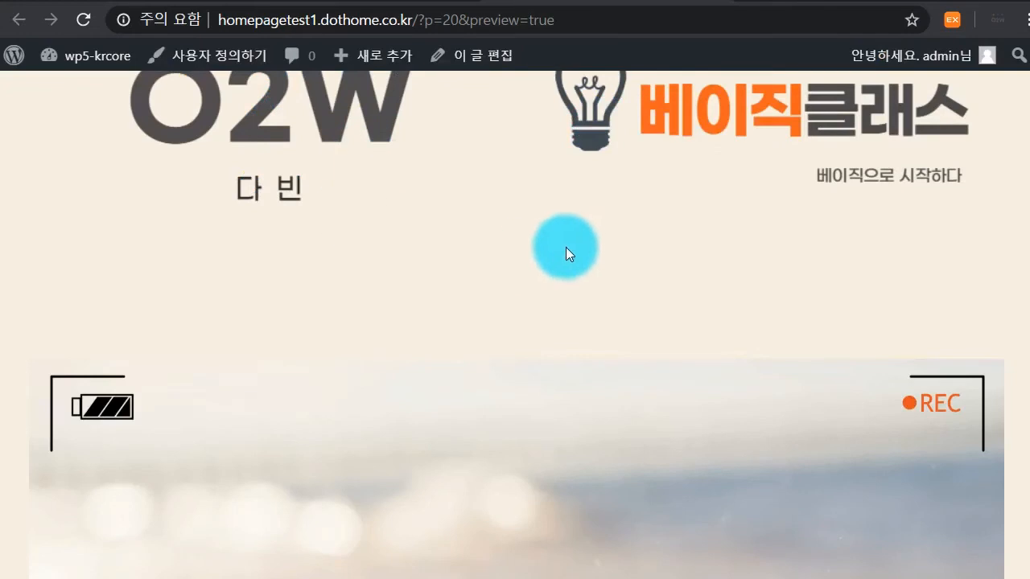
scroll(540, 311, "down", 5)
scroll(395, 260, "up", 5)
scroll(551, 413, "up", 3)
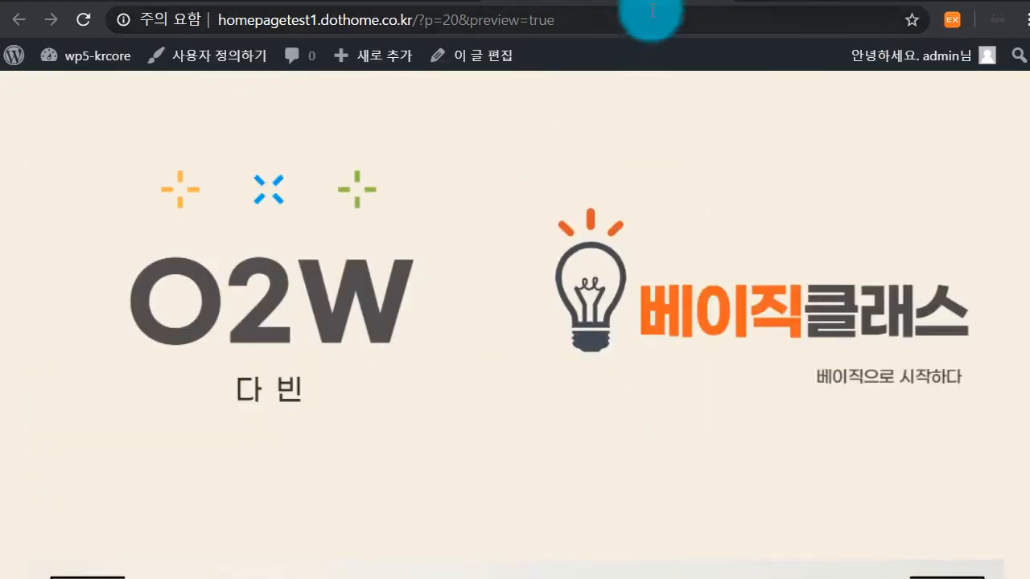
Return to the post editor and remove the gallery block
left_click(716, 1)
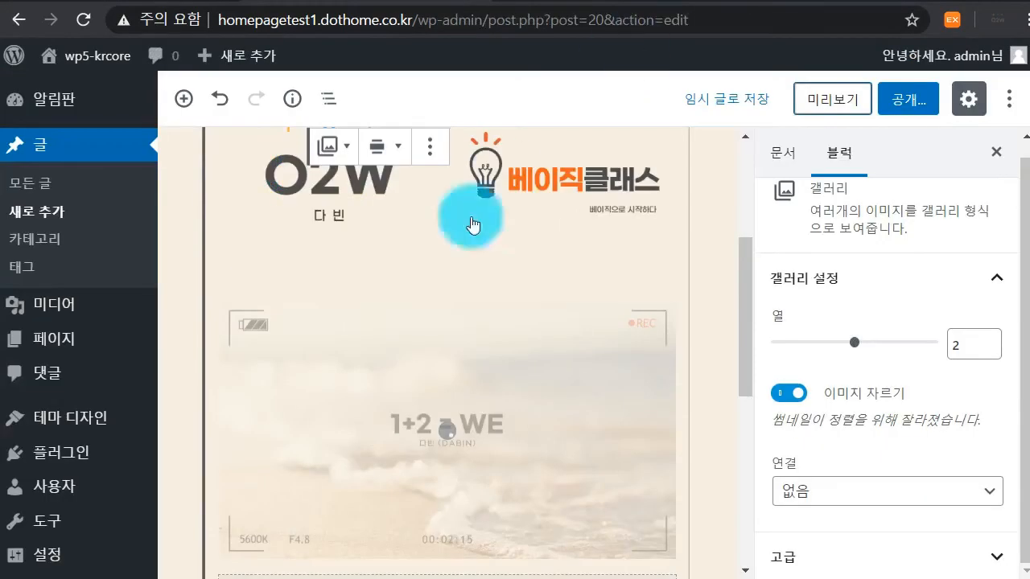
scroll(483, 386, "up", 1)
scroll(413, 376, "up", 2)
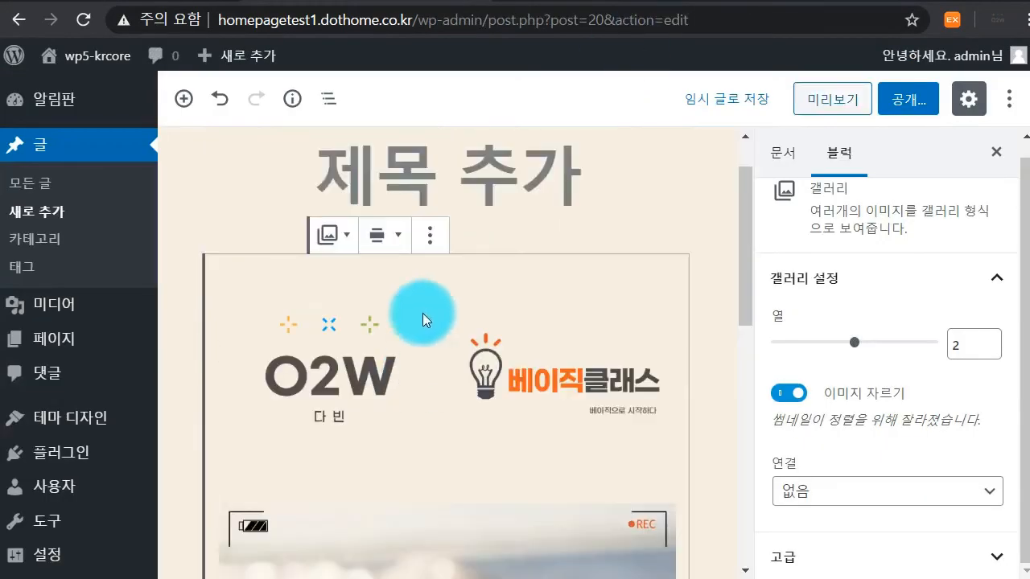
left_click(430, 235)
left_click(491, 551)
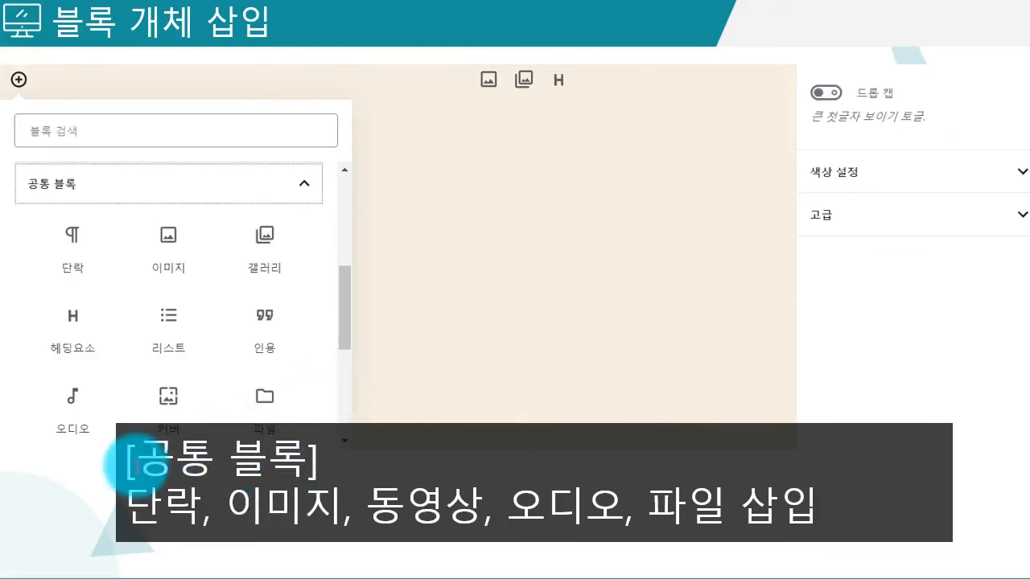
left_click_drag(135, 467, 290, 461)
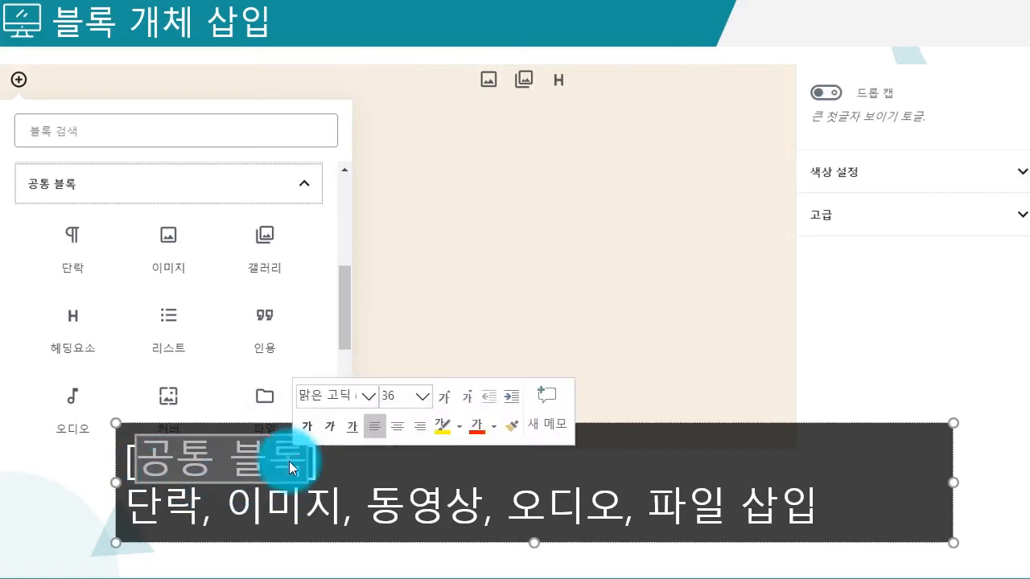
left_click(290, 461)
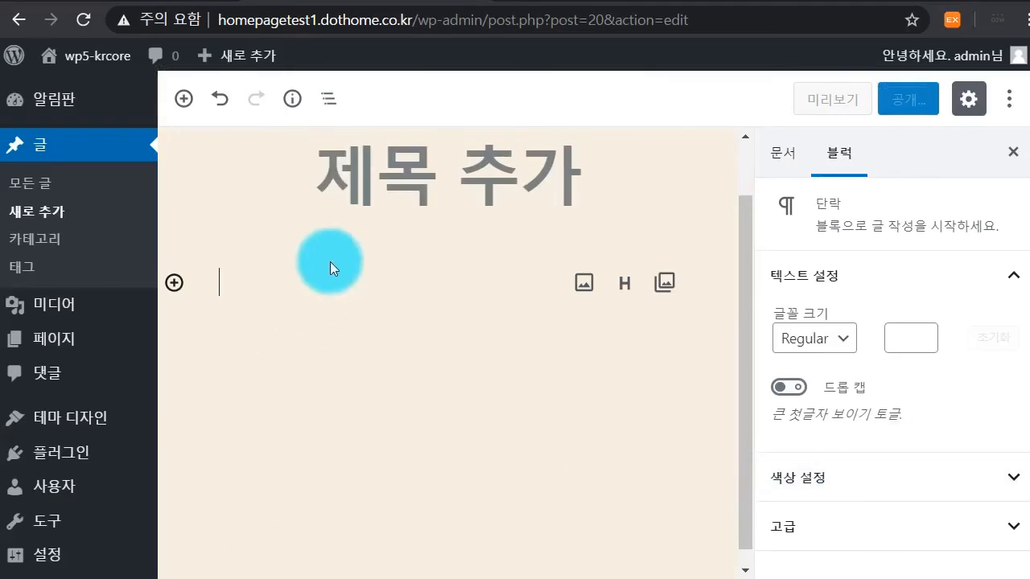
Insert a paragraph (단락) block from the common blocks (공통 블록) and enter the text 안녕하세요
left_click(173, 283)
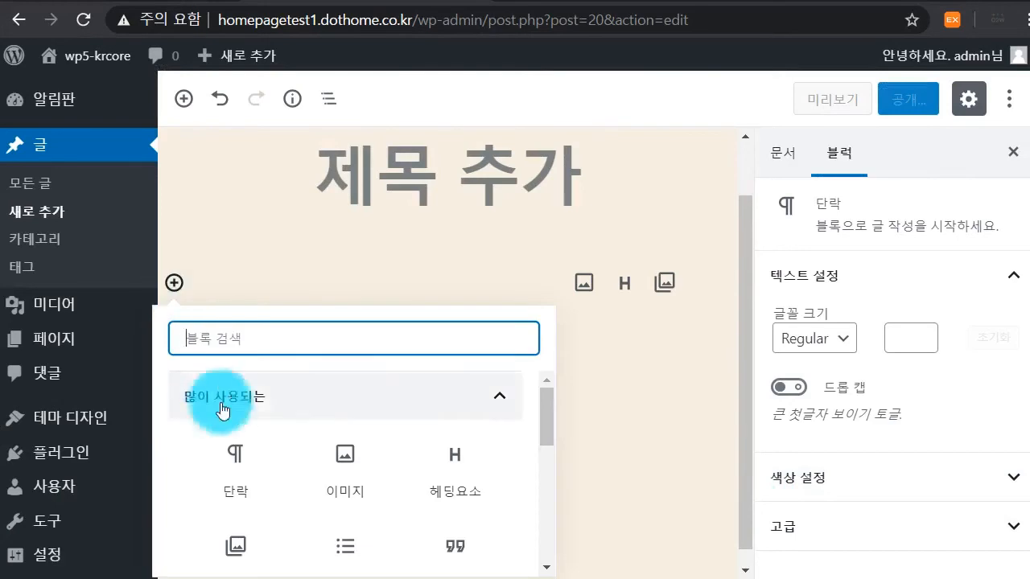
left_click_drag(546, 423, 561, 505)
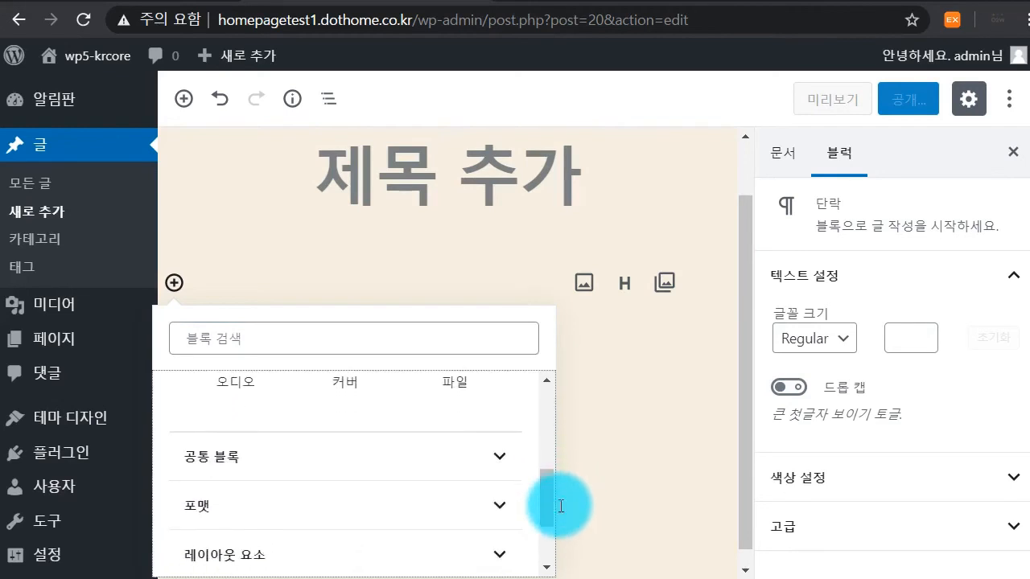
left_click(491, 457)
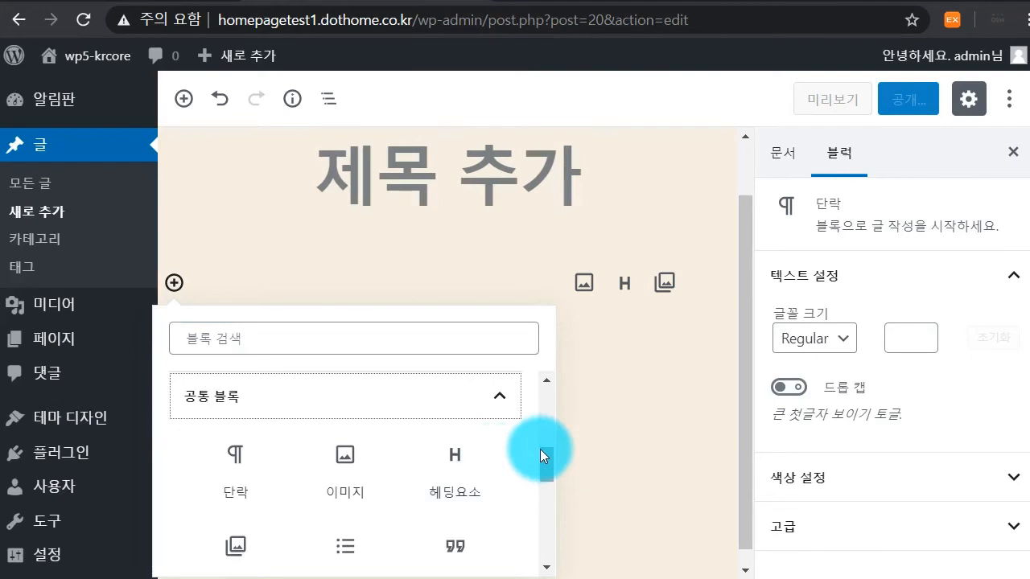
left_click(241, 462)
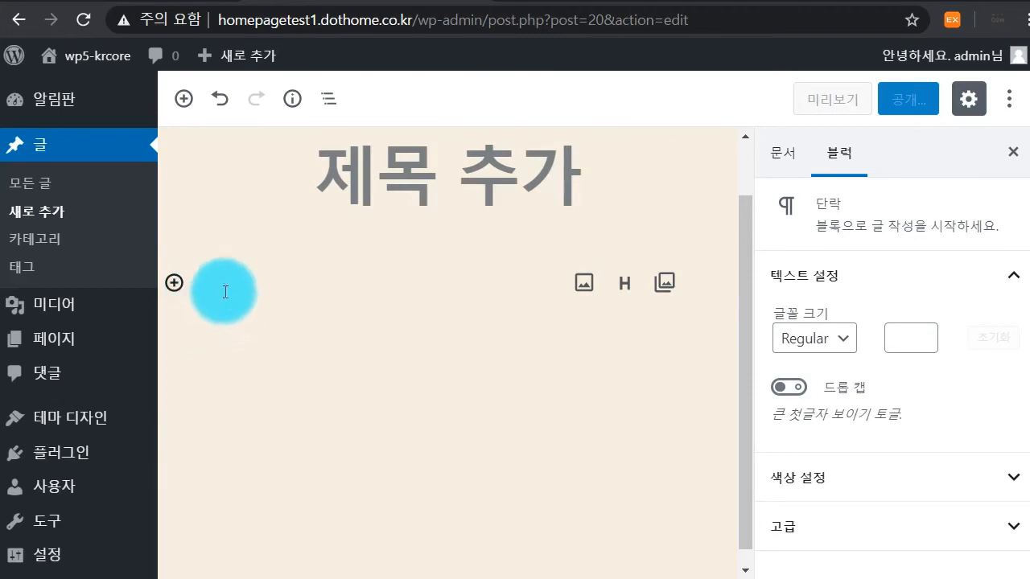
type("안녕하세요")
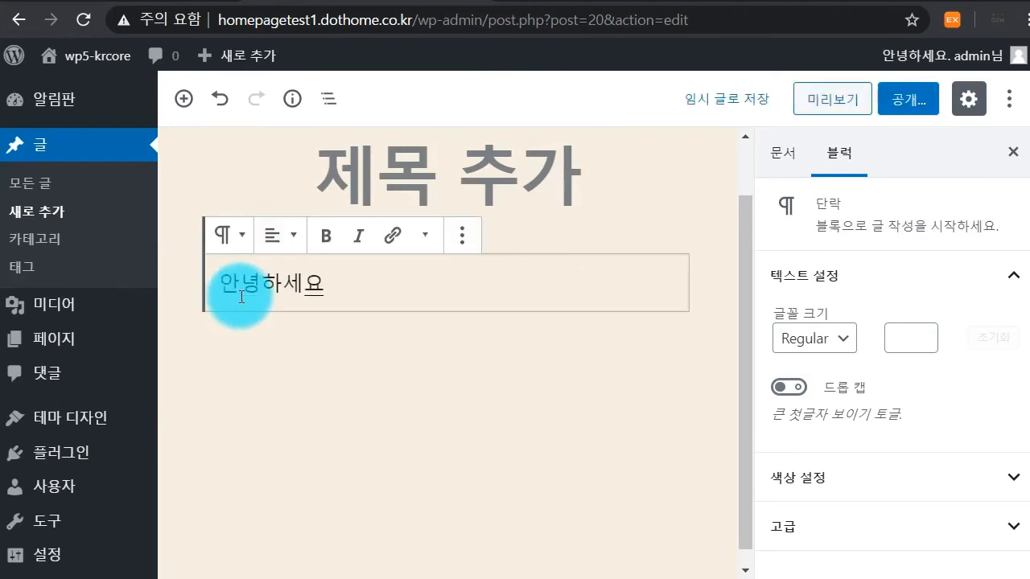
Add another paragraph block from the most used blocks below the 안녕하세요 paragraph
left_click(295, 365)
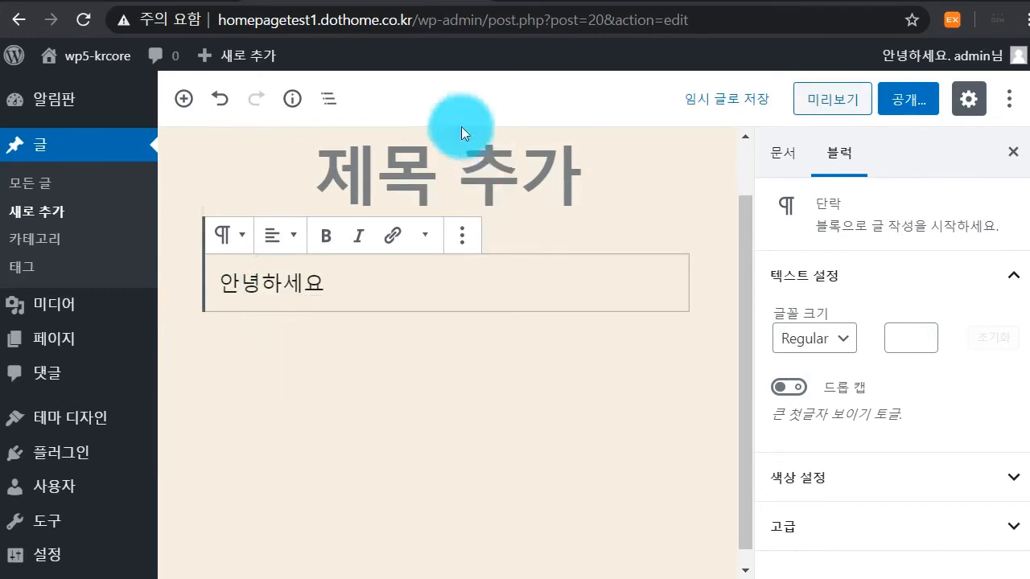
left_click(183, 99)
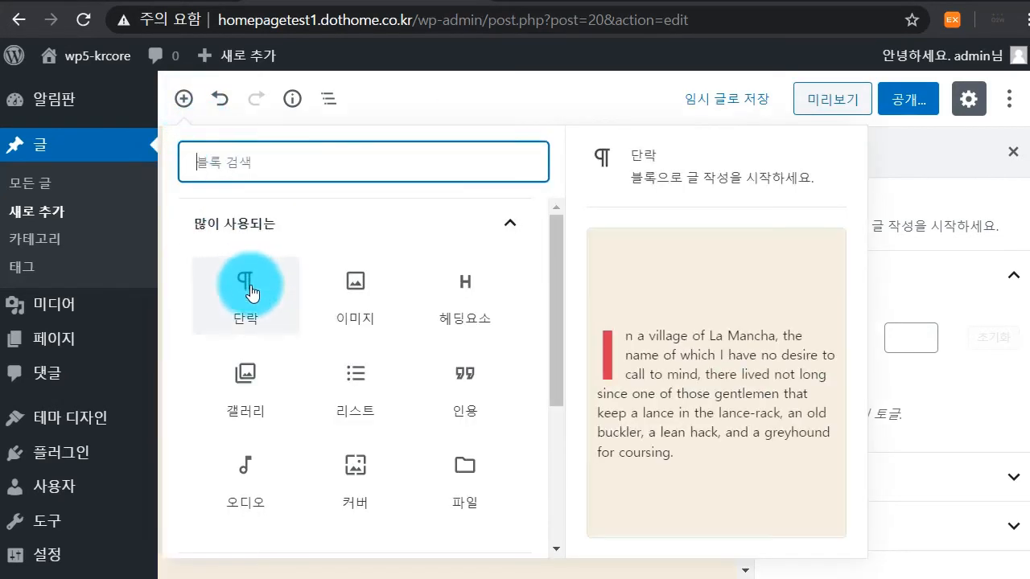
left_click(250, 293)
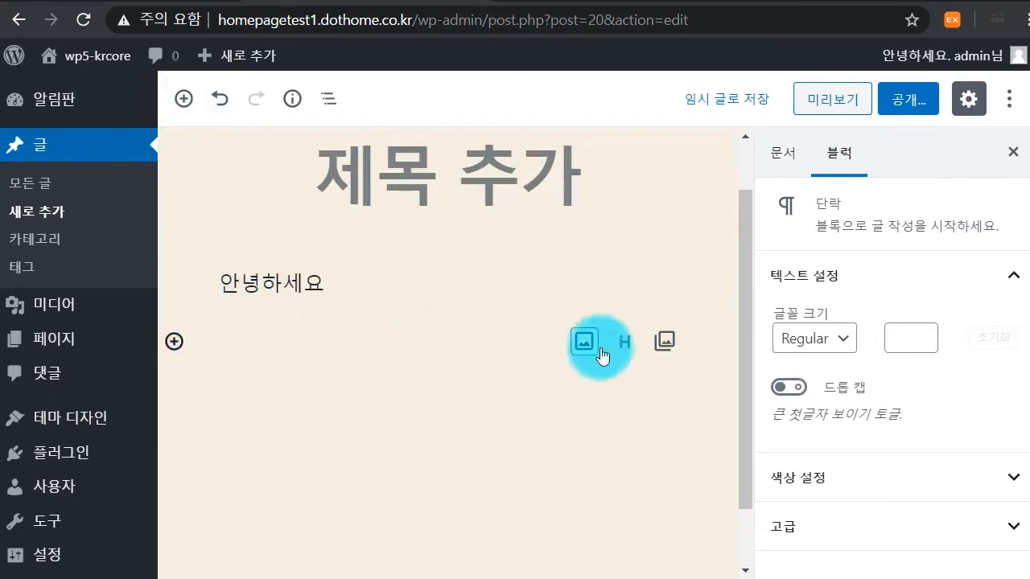
Insert a list (리스트) block from the common blocks below the 안녕하세요 paragraph and make it an ordered list
left_click(173, 341)
scroll(305, 217, "down", 5)
scroll(359, 210, "up", 3)
scroll(354, 209, "up", 3)
scroll(346, 241, "down", 3)
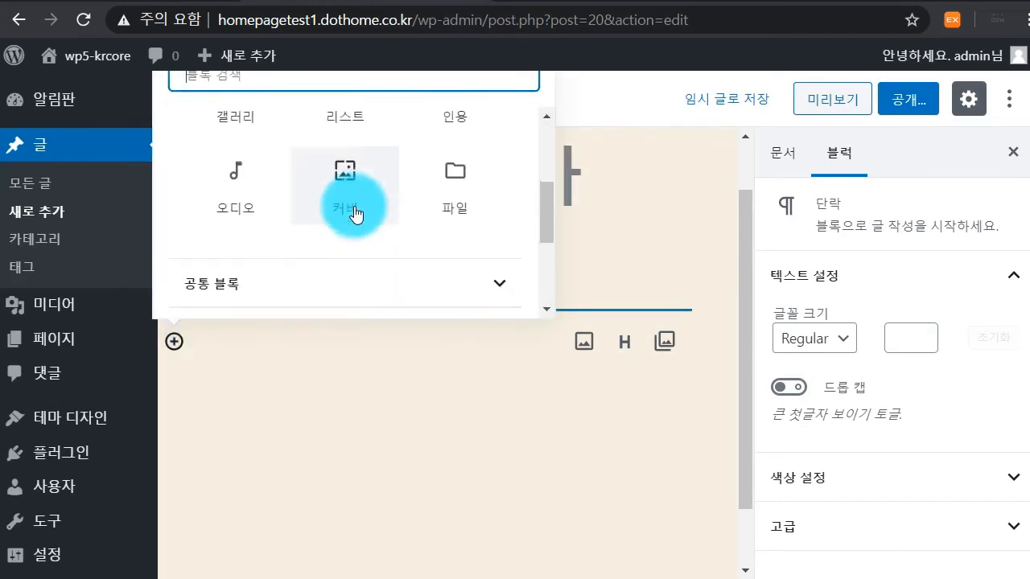
left_click(346, 262)
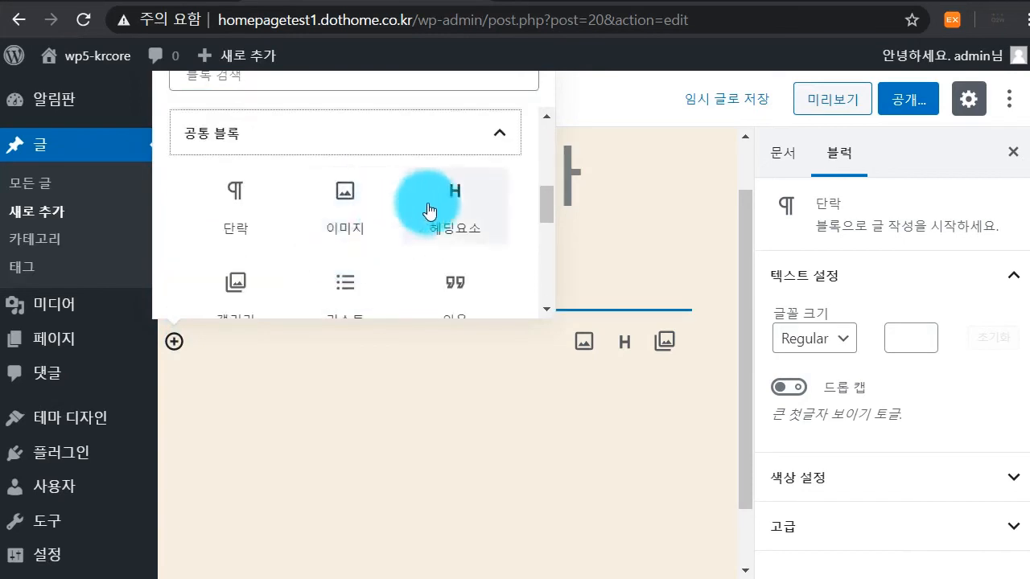
scroll(256, 282, "down", 2)
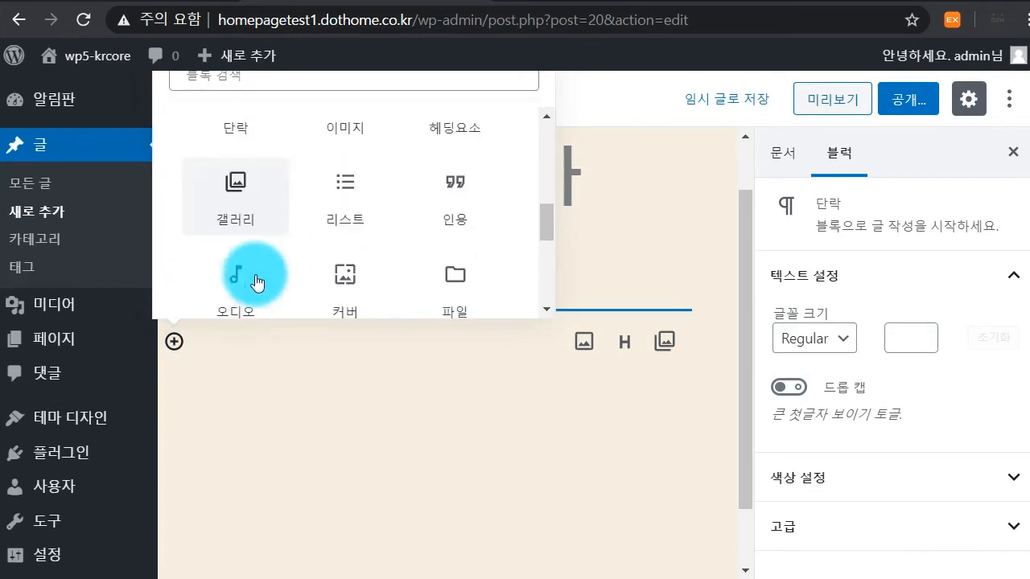
left_click(356, 219)
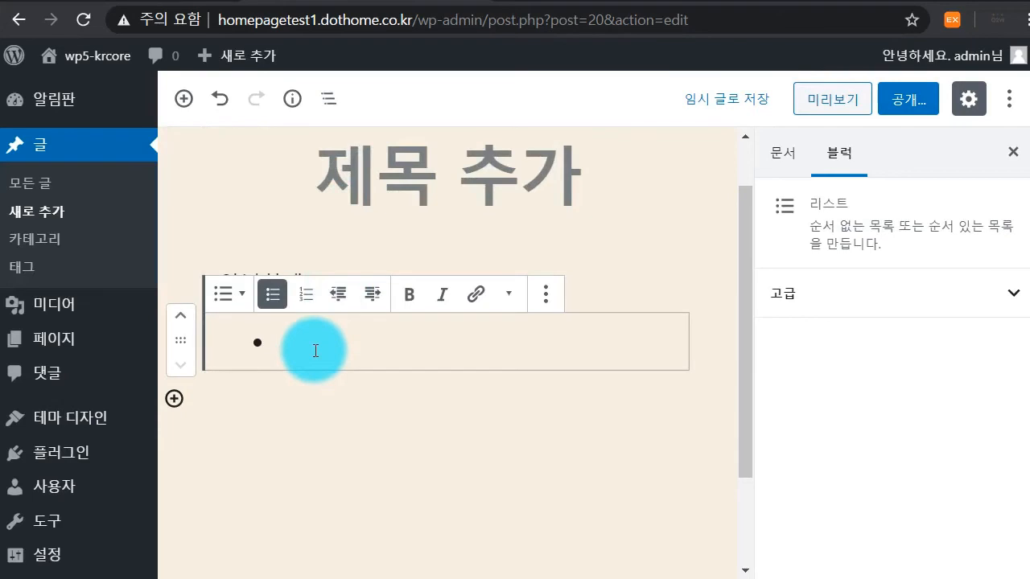
type("1.")
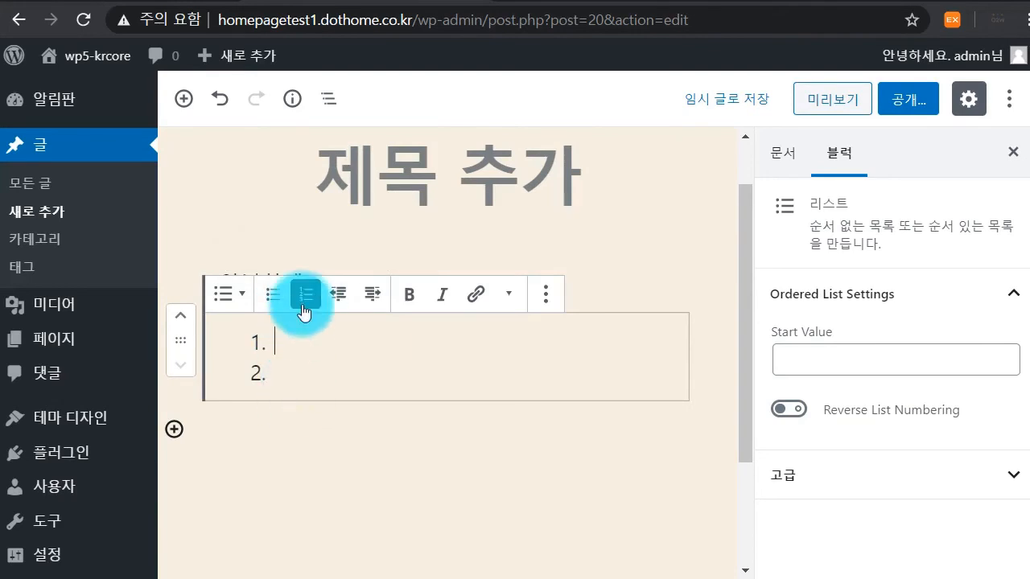
Make the list unordered and enter the items 워드프레스의 이해 and 초보자도 한번에 만들 수 있는 홈페이지 제작
left_click(274, 296)
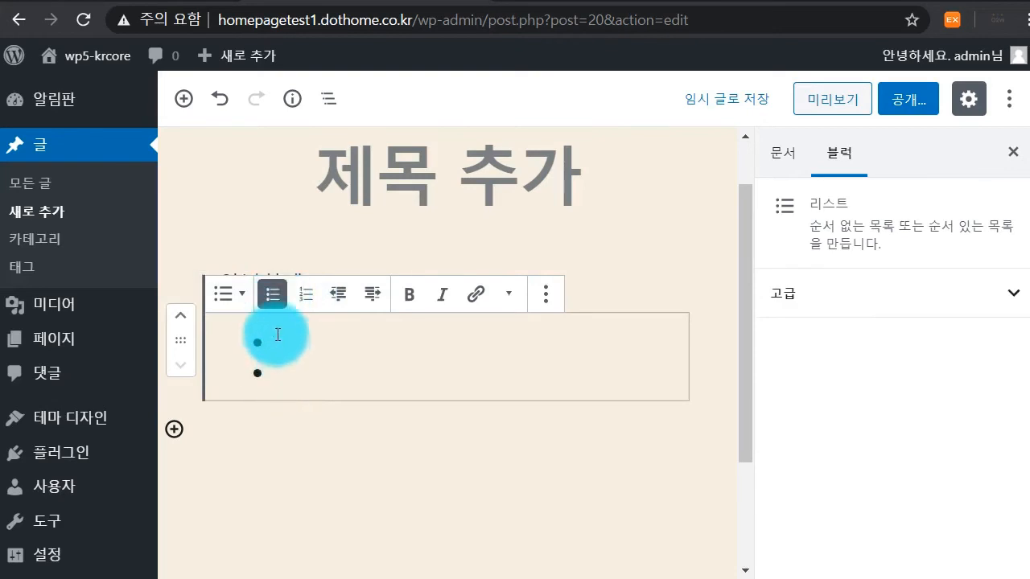
left_click(241, 300)
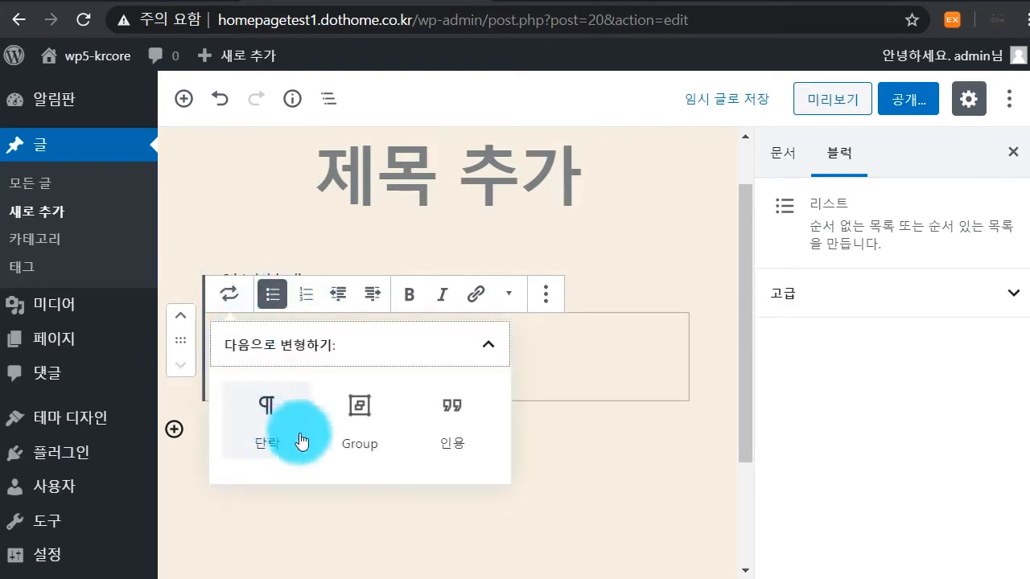
left_click(544, 332)
type("워드프레스의 ")
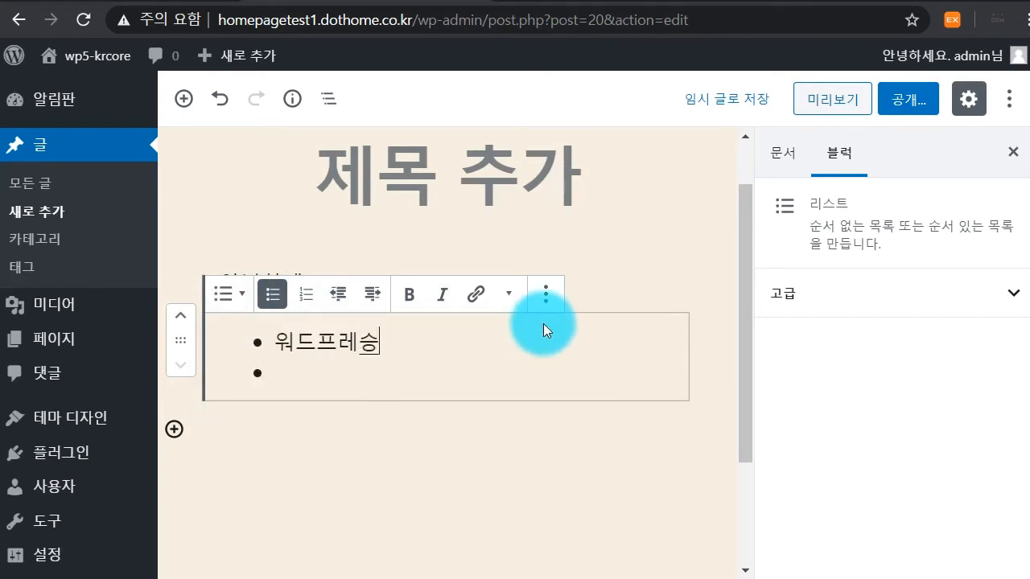
type("이해")
key("Down")
type("촙보자도 한번ㅇ")
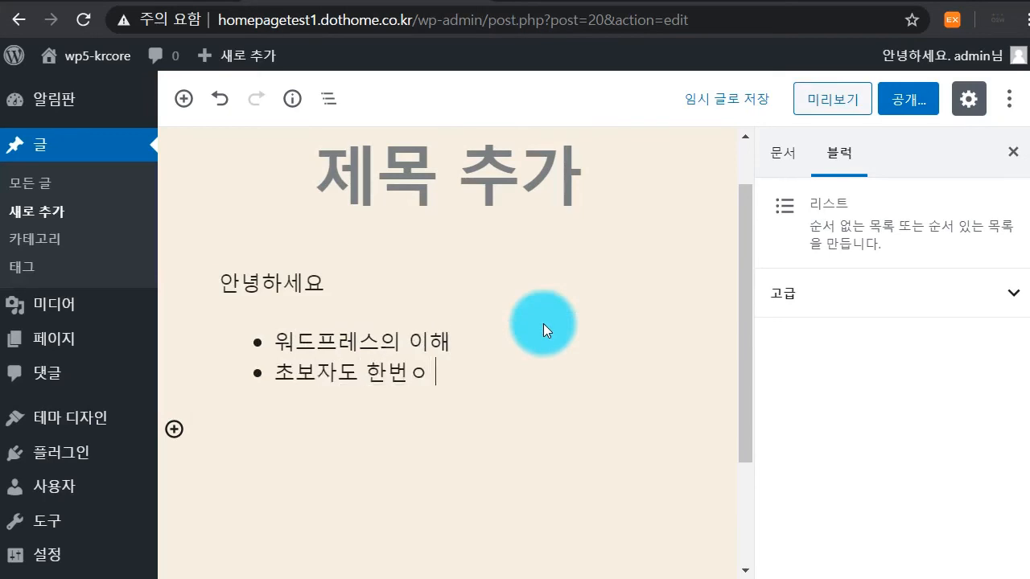
type("에 만들 ㅅ")
type("수 있는 홈페이지")
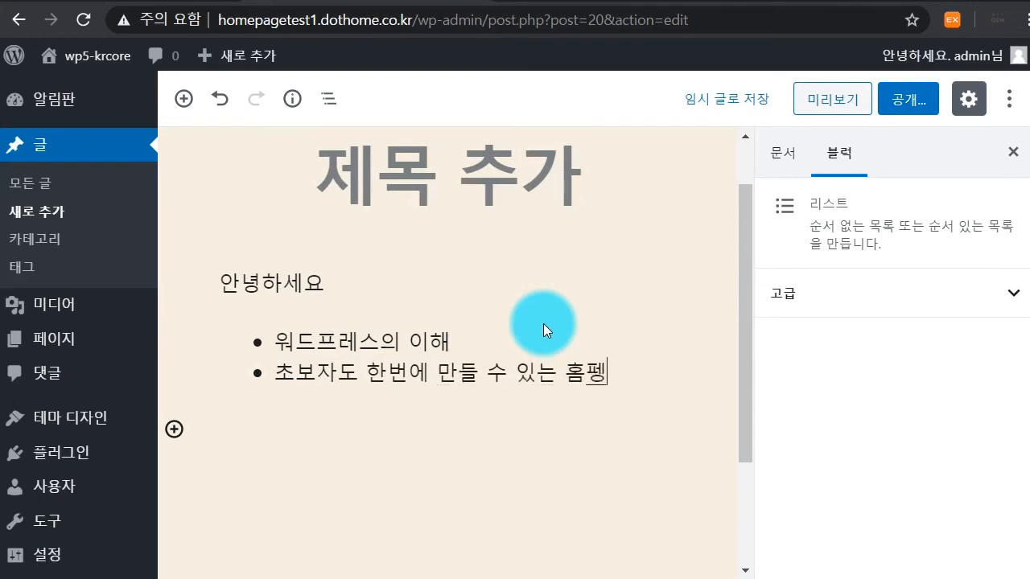
type(" 제작")
key("Return")
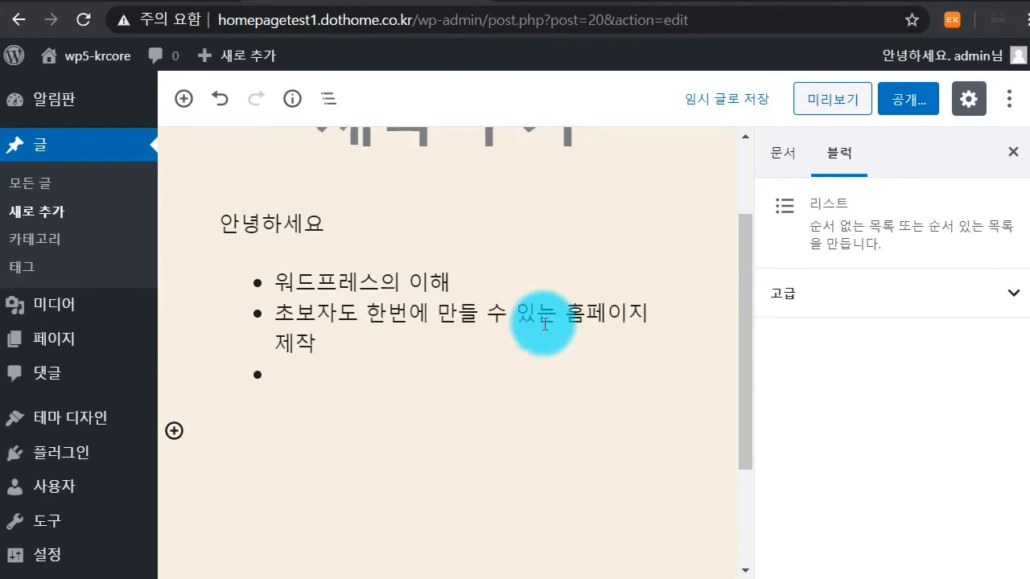
Add the list items 당신도 할 수 있다 and YOU CAN DO IT
type("당신도 하ㄹ 수 있다")
key("Return")
type("YOU CAN DO IT")
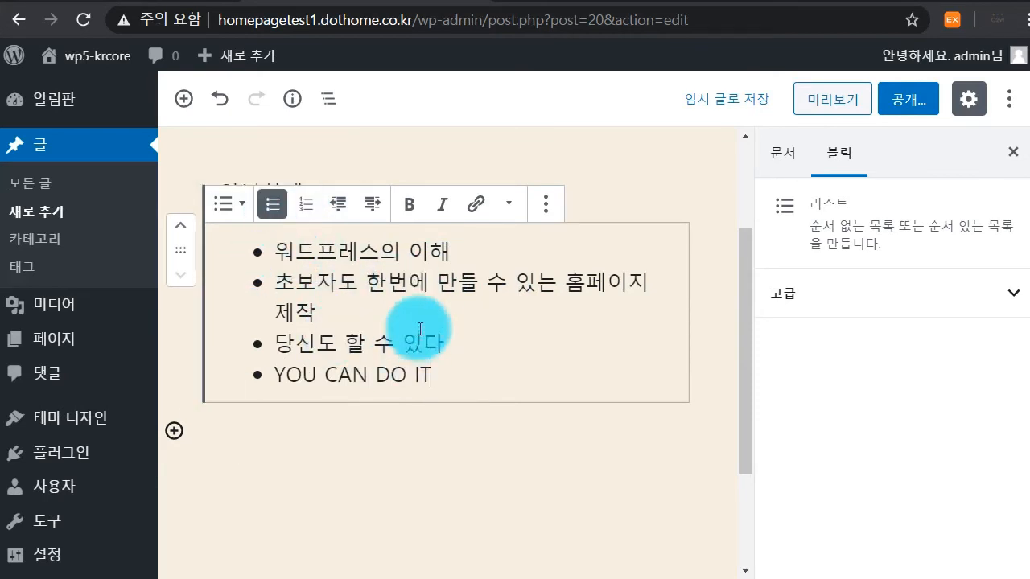
Make the list ordered, and indent the item 초보자도 한번에 만들 수 있는 홈페이지 제작 one level and outdent it again
left_click(307, 206)
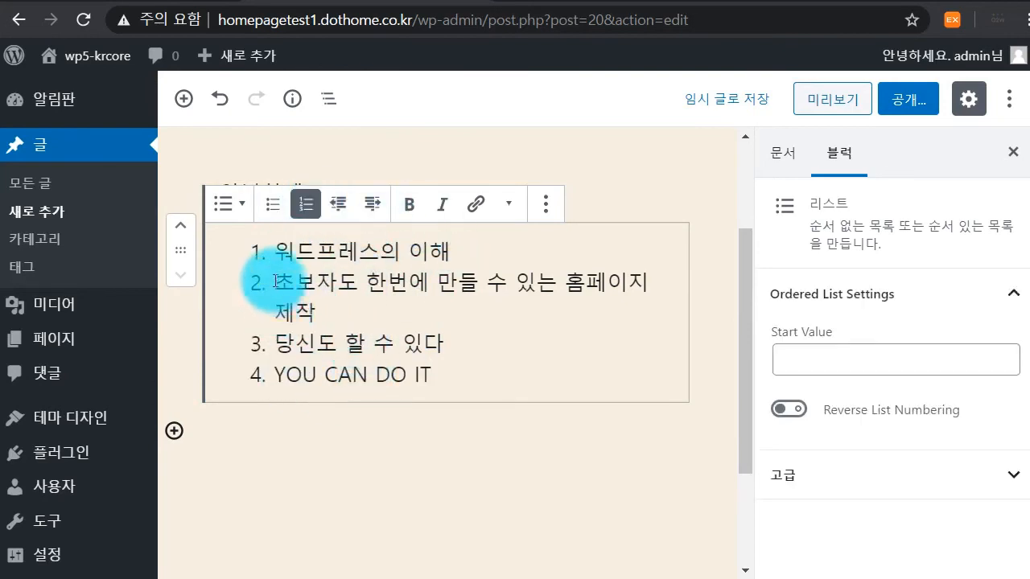
left_click_drag(274, 283, 325, 315)
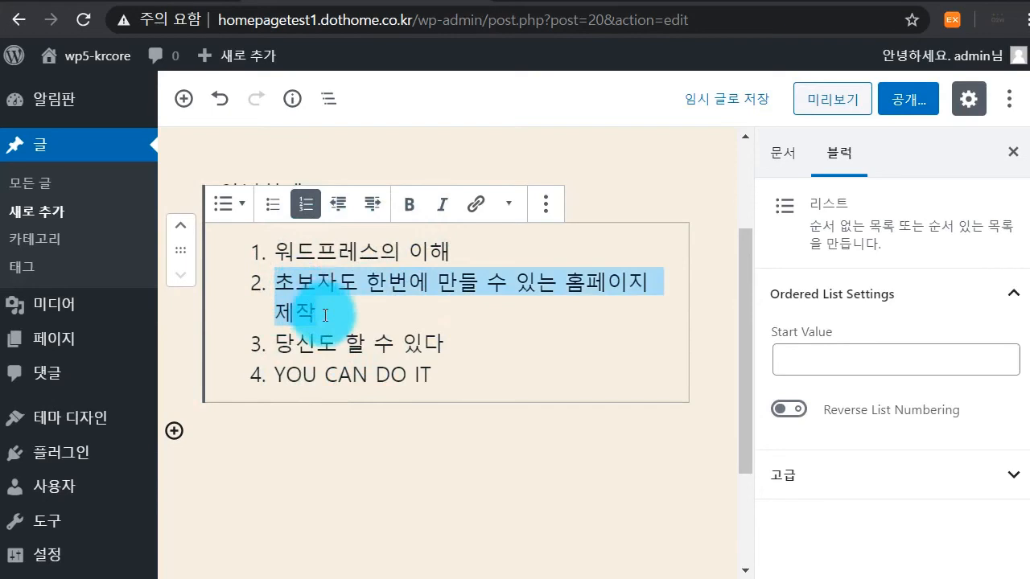
left_click(378, 210)
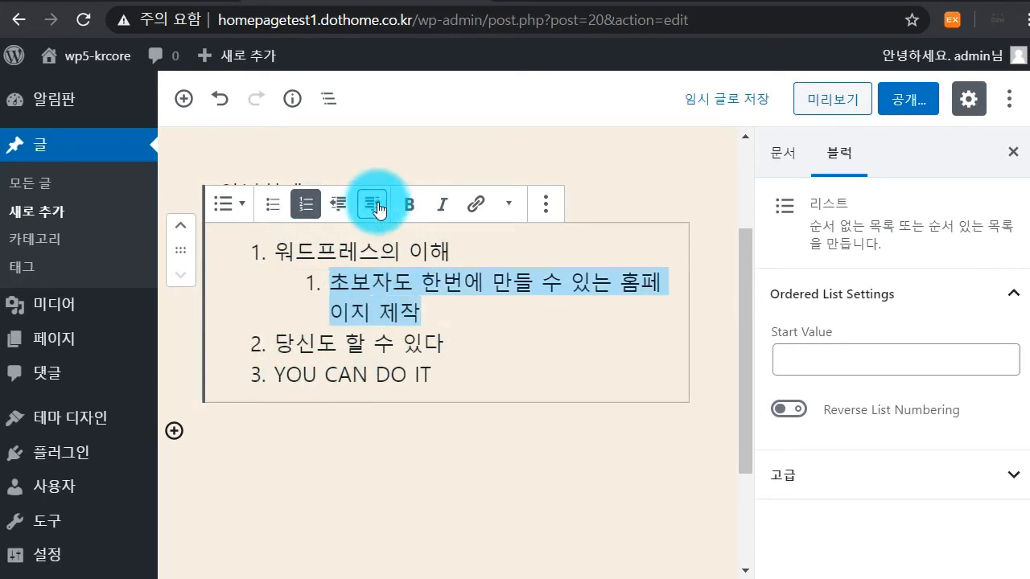
left_click(340, 208)
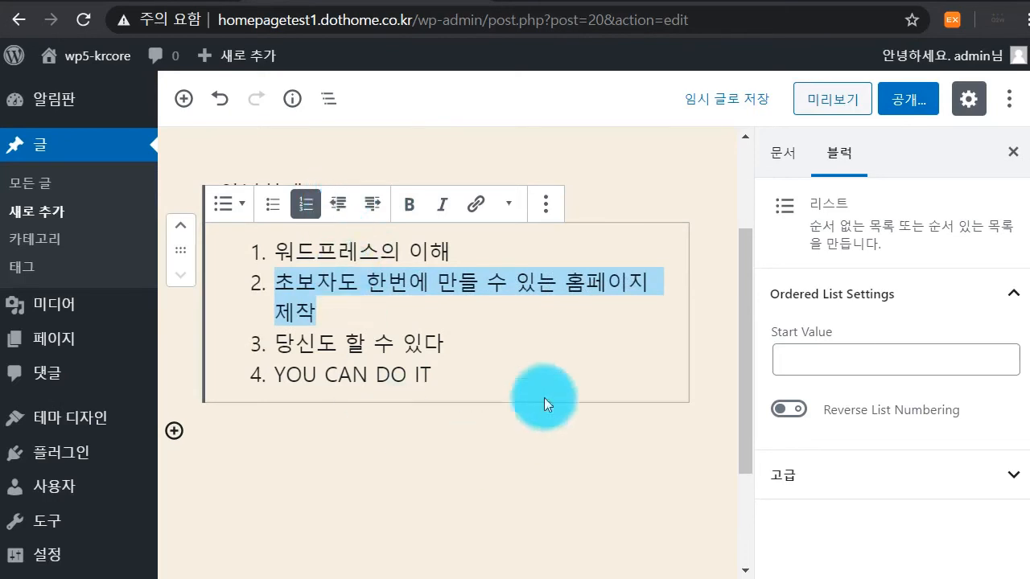
Remove the list block and insert a quote (인용) block from the common blocks (공통 블록) below the 안녕하세요 paragraph
left_click(545, 203)
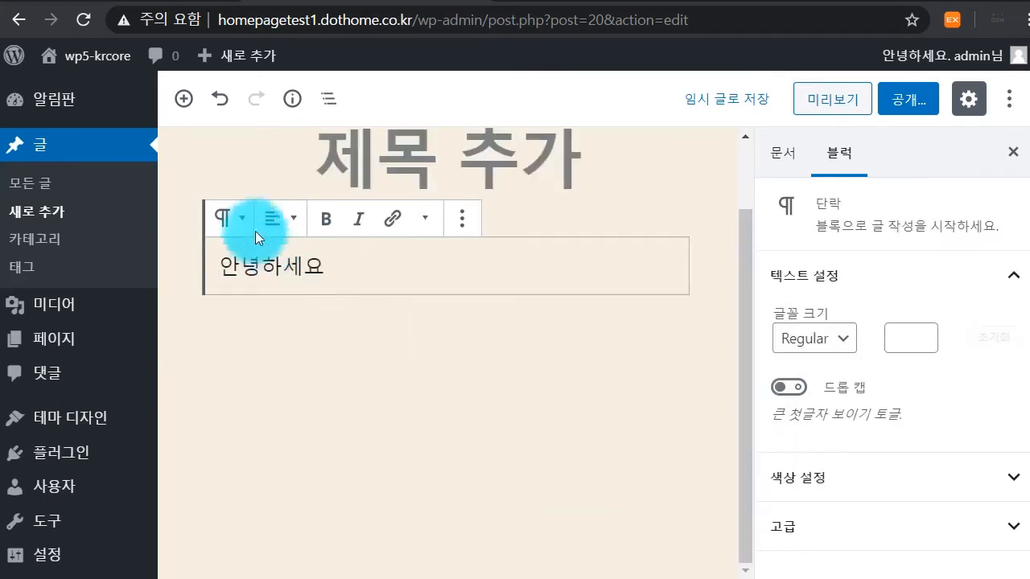
left_click(184, 98)
scroll(351, 382, "down", 2)
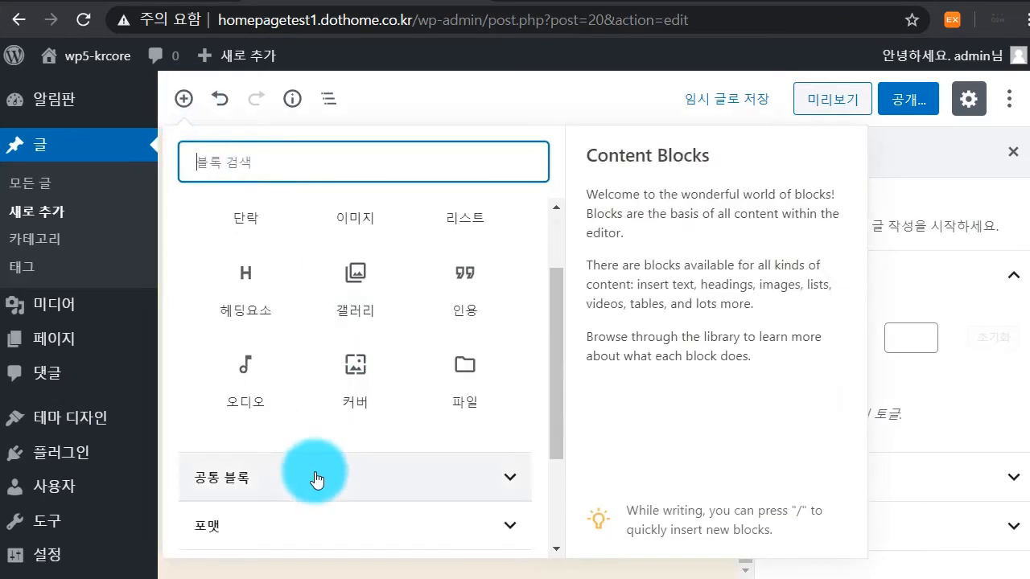
left_click(315, 475)
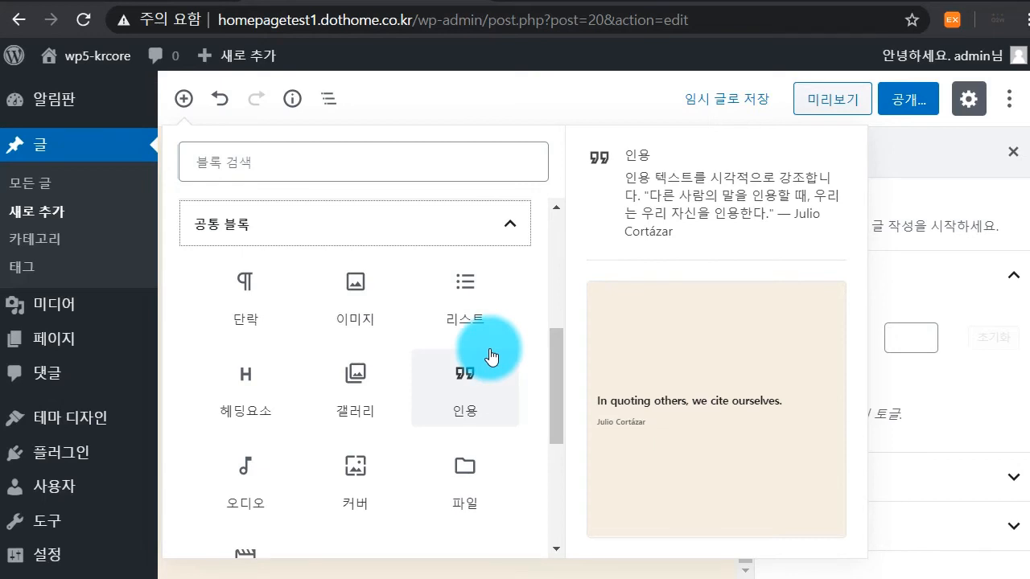
left_click(491, 392)
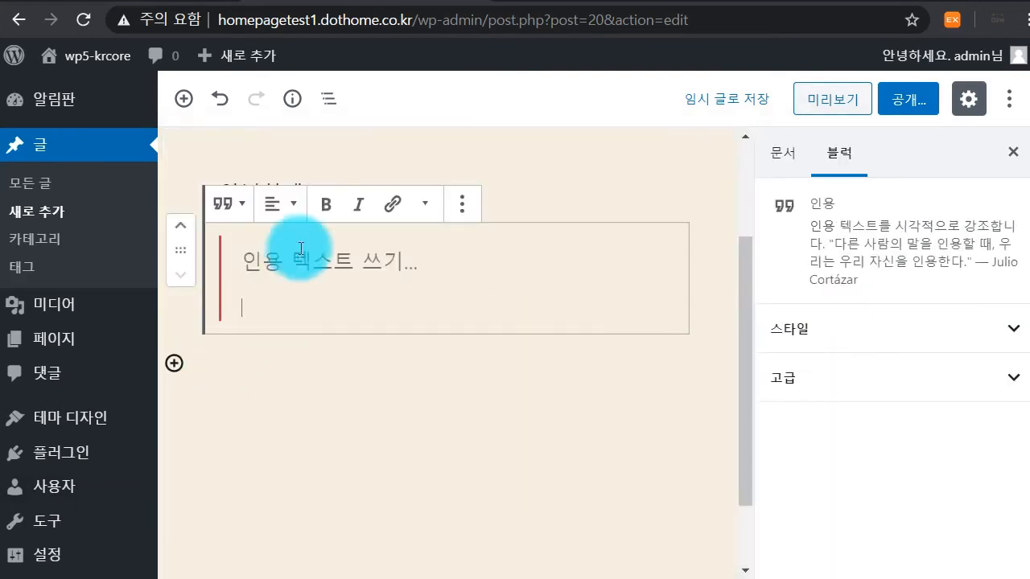
Enter 젊은이여 그대의 이름을 가치있게 하라 as the quote text and 카네기 as its citation
left_click(302, 251)
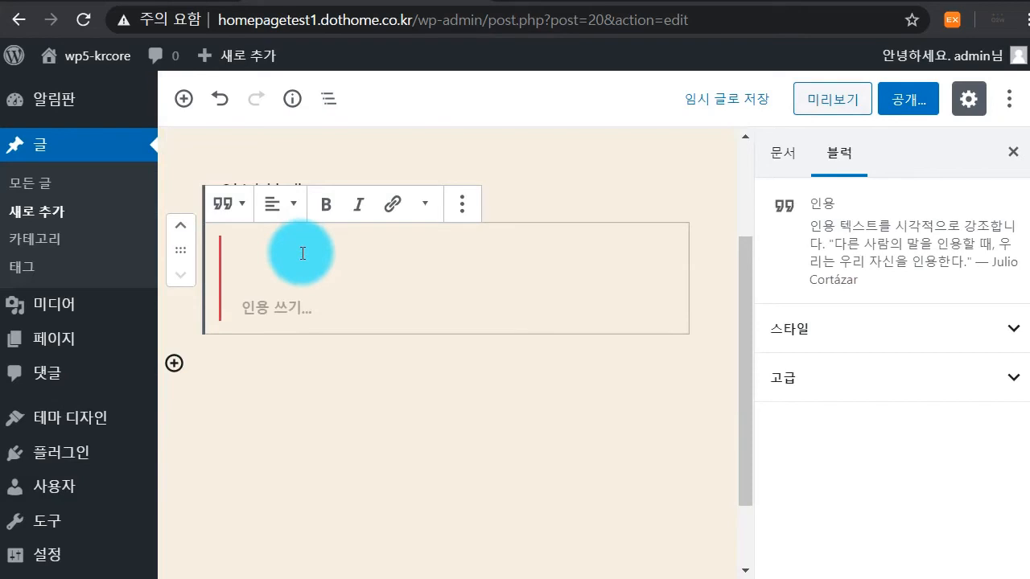
type("wjf")
type("젊은이야")
type(" 그대의 이름을 개")
type("치있게 하라")
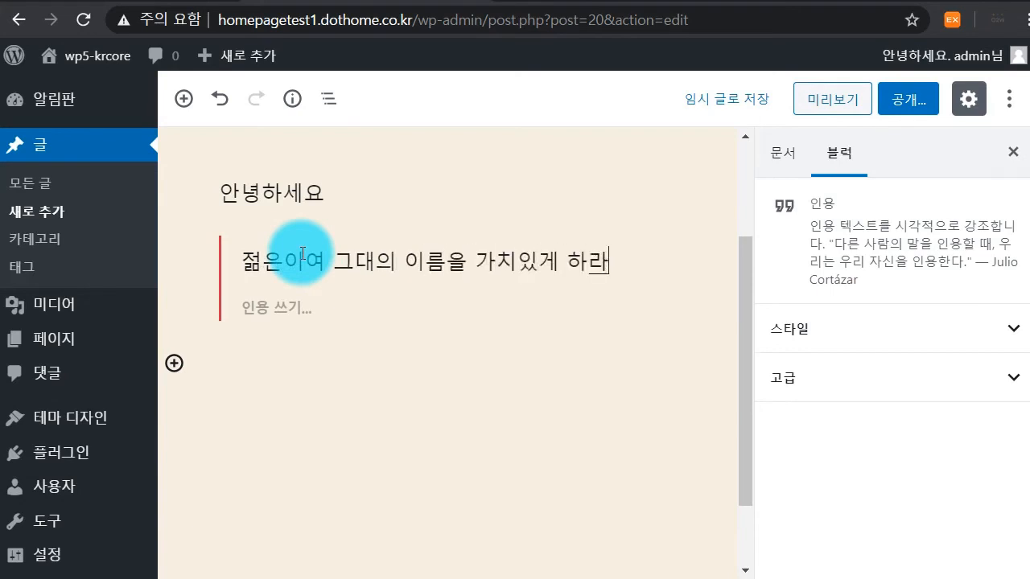
left_click(317, 306)
type("카네기")
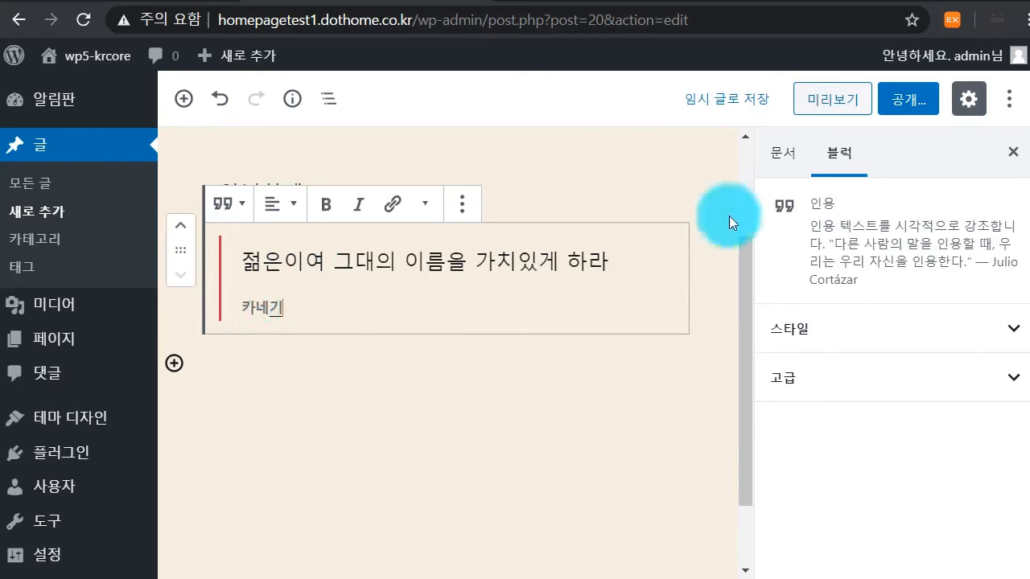
Preview the post to check how the quote and its citation look, and return to the post editor
left_click(847, 106)
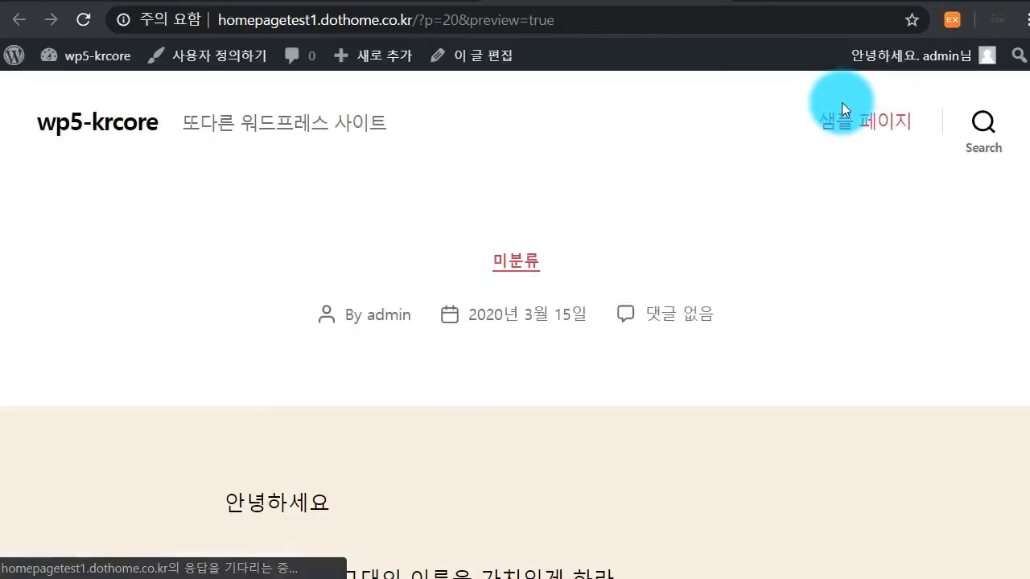
scroll(679, 242, "down", 3)
left_click_drag(373, 344, 243, 274)
left_click(243, 274)
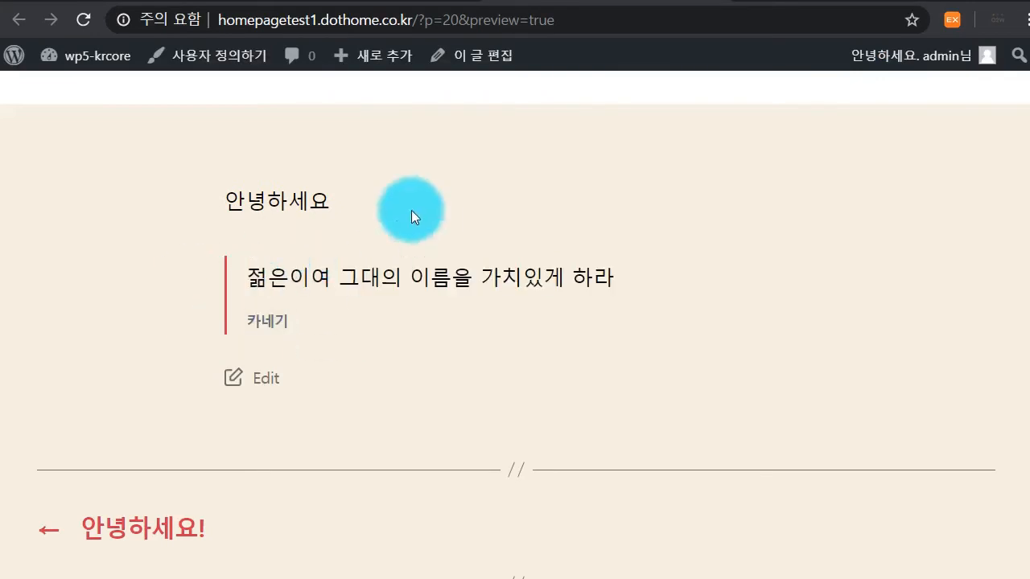
left_click(714, 2)
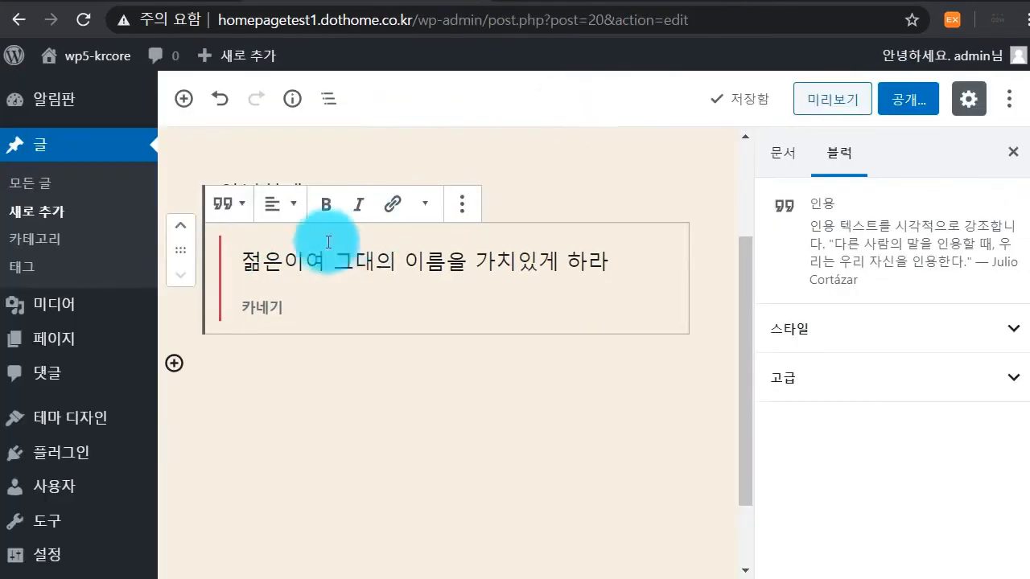
Change the quote block's style to Large
left_click(230, 206)
mouse_move(266, 336)
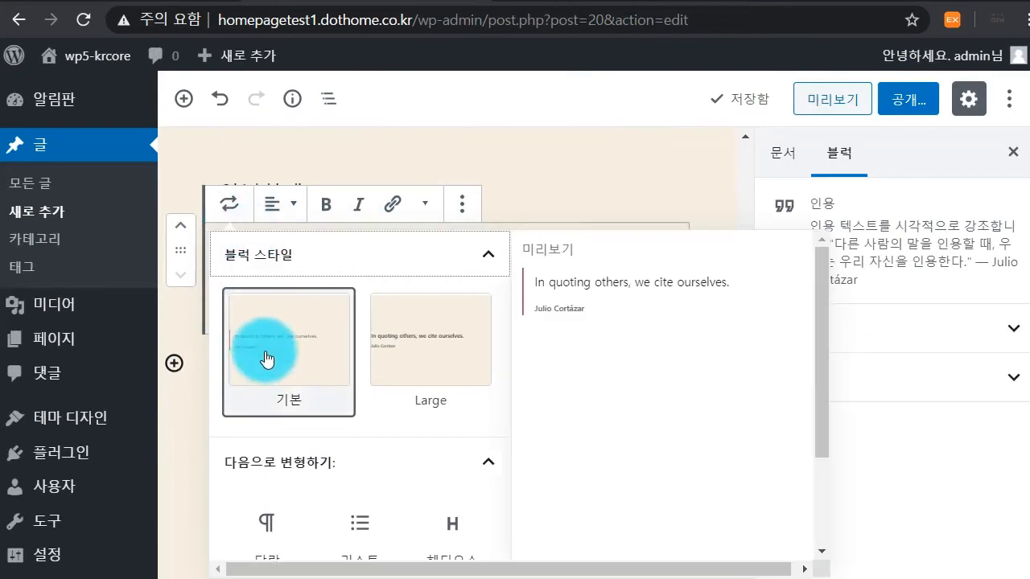
left_click(465, 330)
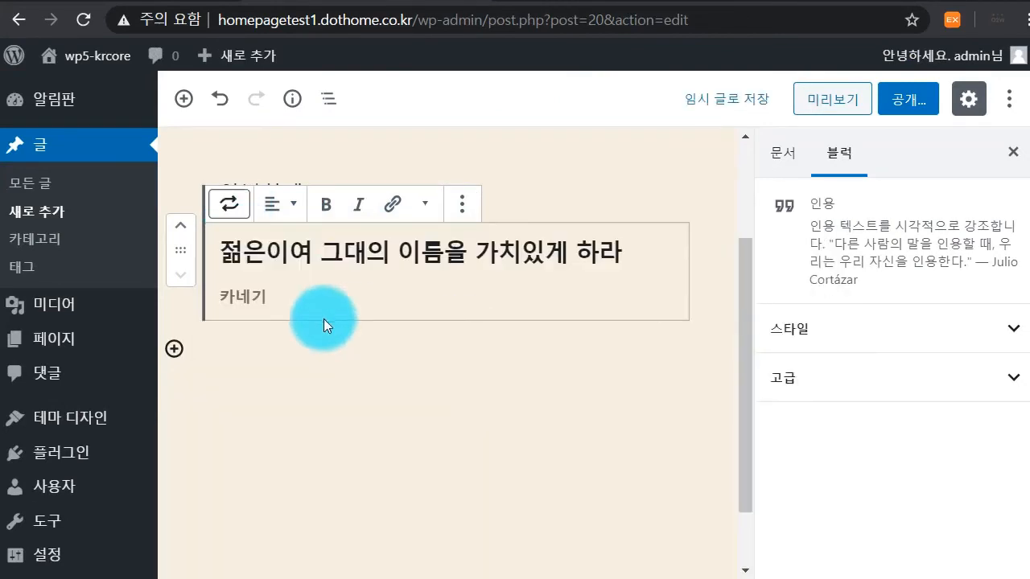
Preview the post with the Large-style quote, and return to the editor to remove the quote block
left_click(828, 97)
scroll(483, 346, "down", 3)
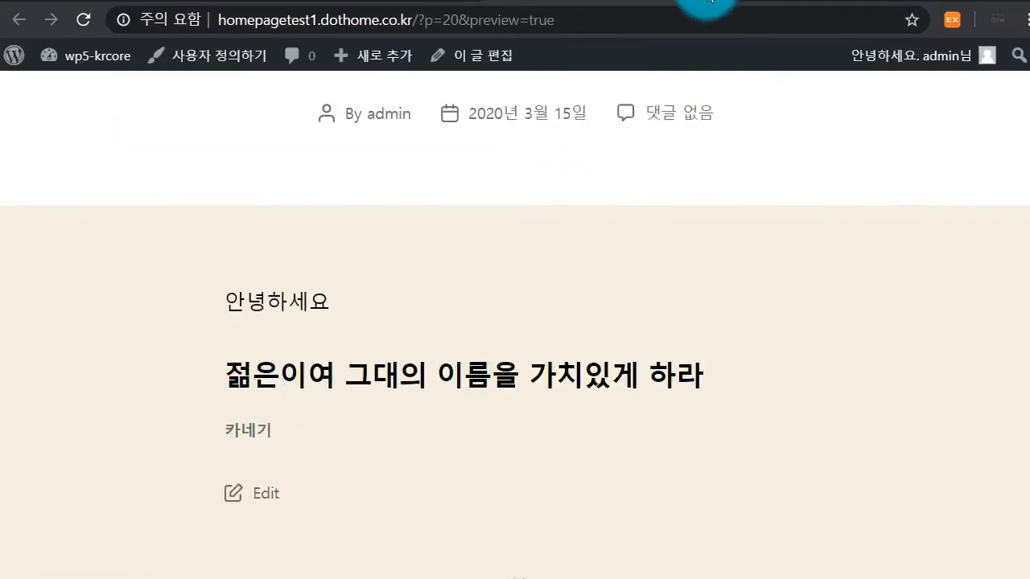
left_click(702, 2)
left_click(462, 205)
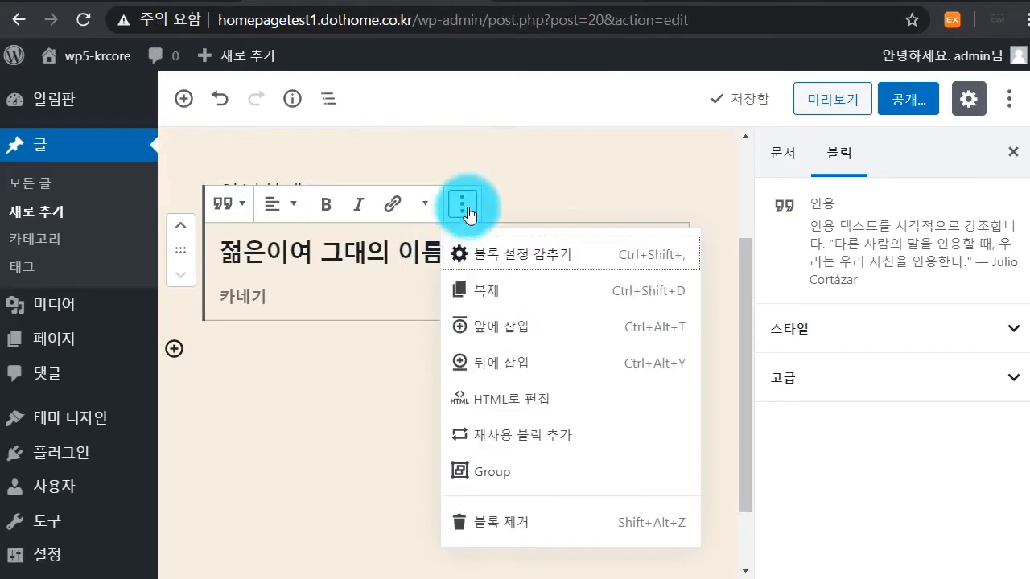
left_click(507, 523)
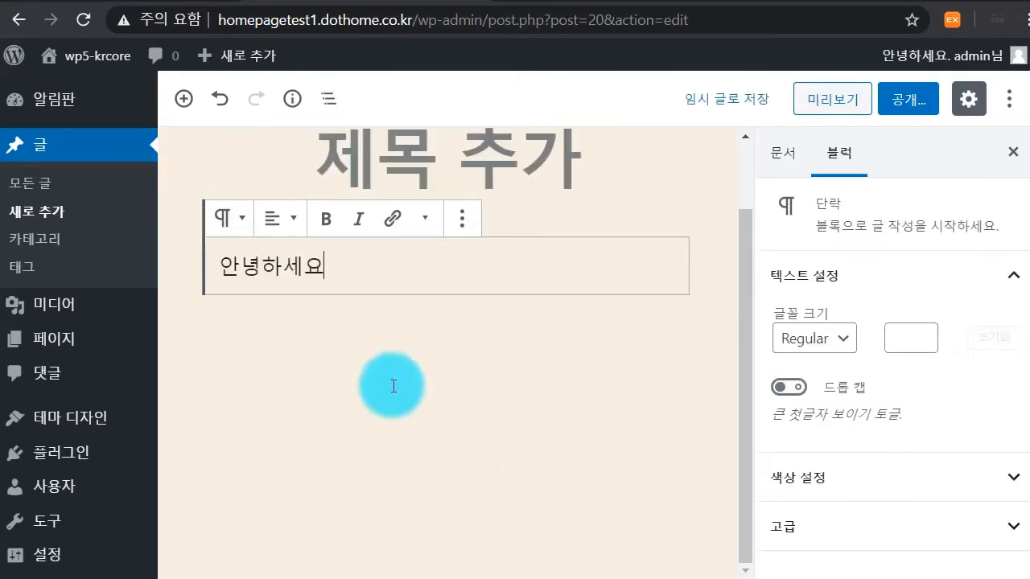
Insert an audio (오디오) block from the common blocks (공통 블록) and upload the MP3 file Xylophone Music (No Copyright) _ from the downloads folder
left_click(183, 100)
scroll(321, 432, "down", 2)
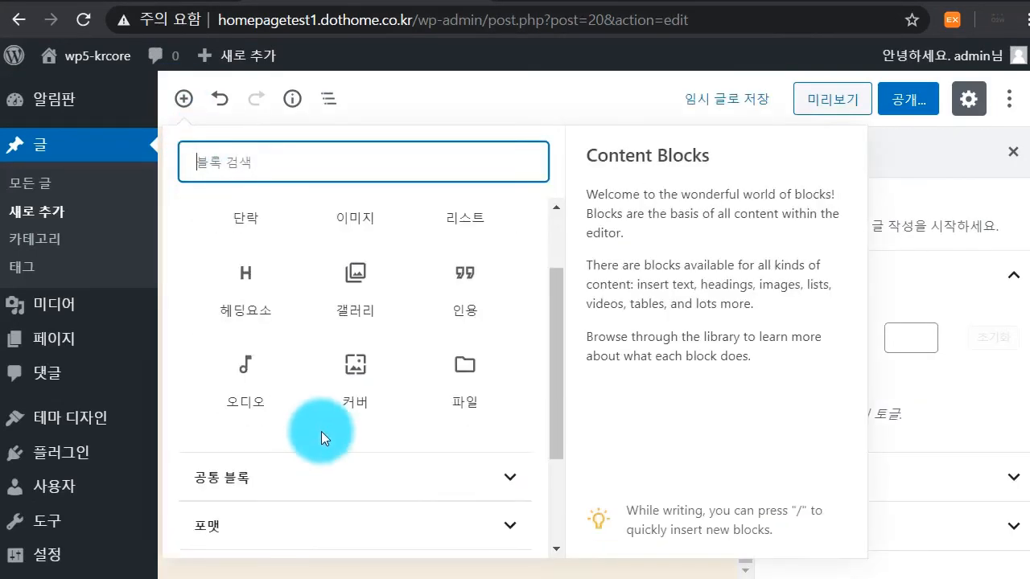
left_click(322, 490)
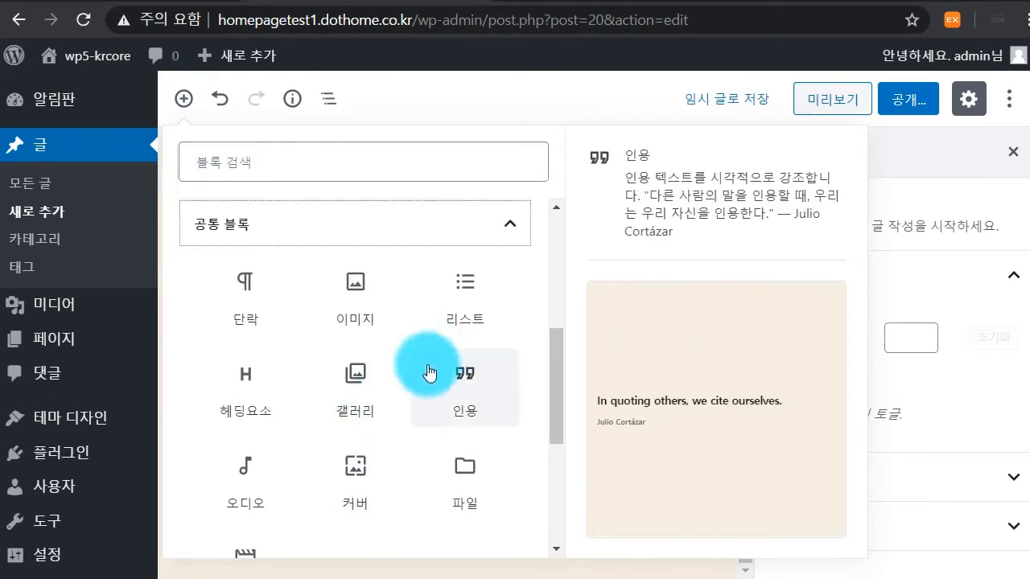
left_click(224, 484)
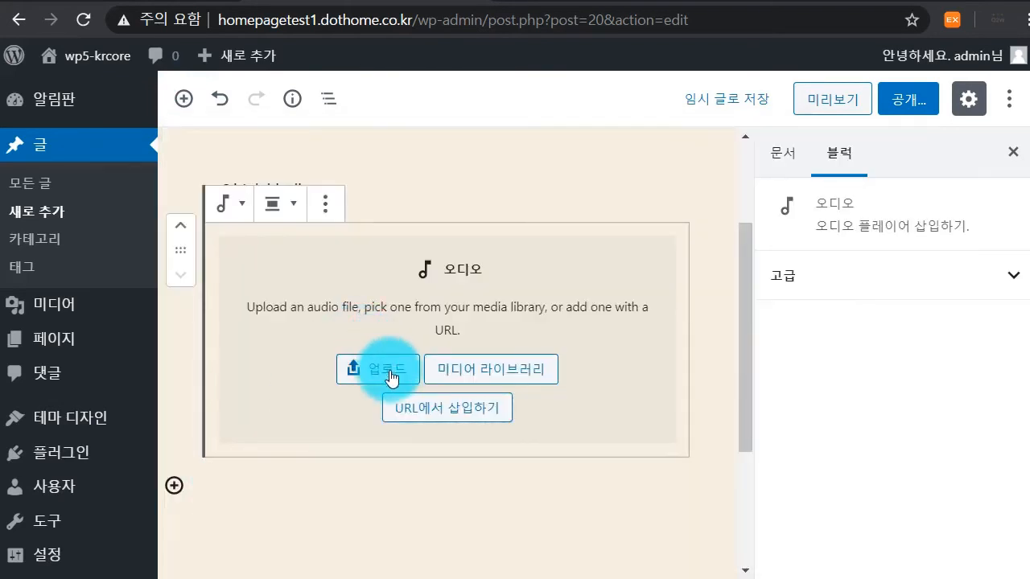
left_click(390, 375)
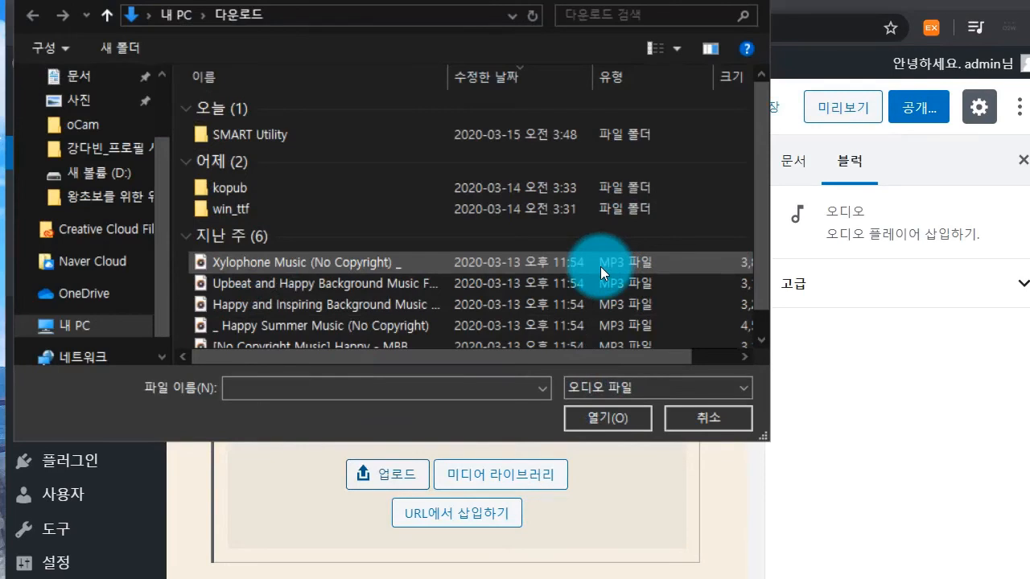
double_click(296, 260)
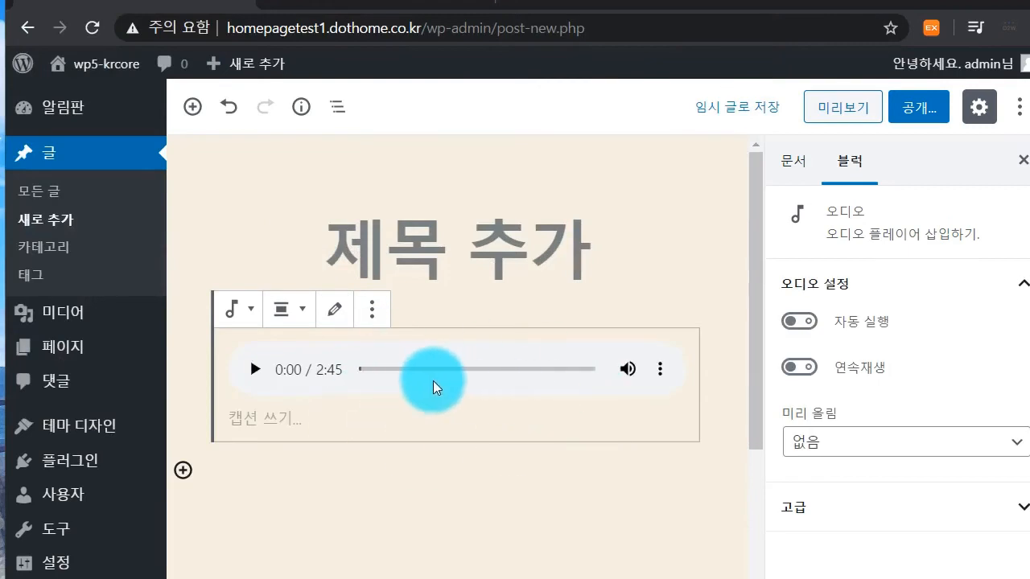
Preview the post and play the embedded audio for a few seconds before pausing it
left_click(856, 113)
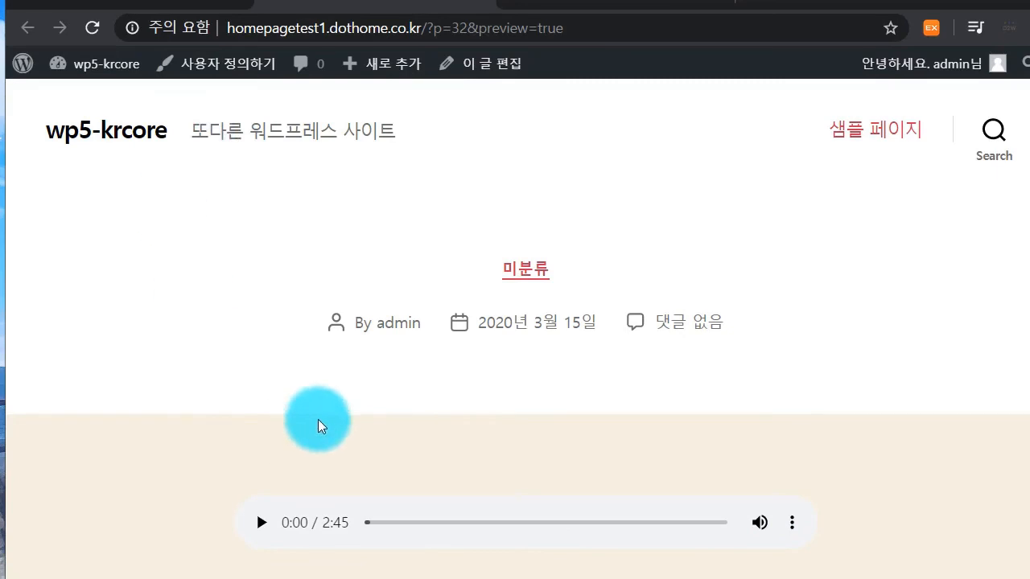
scroll(322, 425, "down", 1)
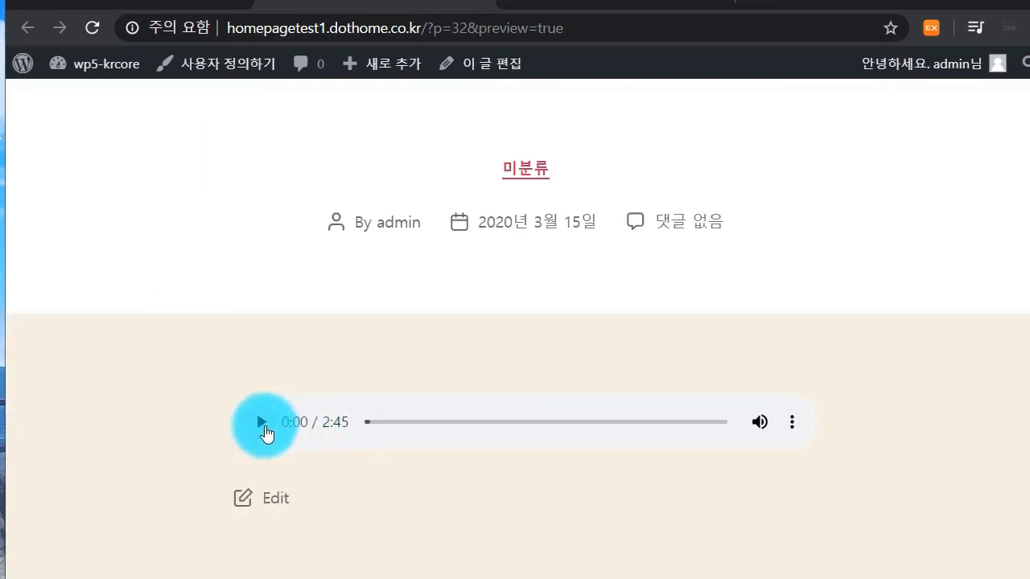
left_click(263, 427)
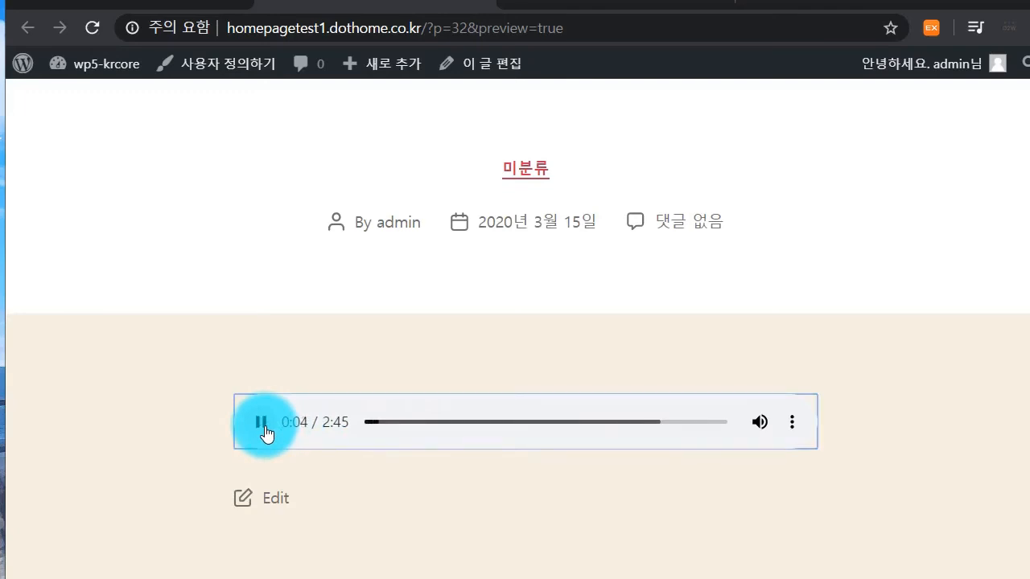
left_click(264, 431)
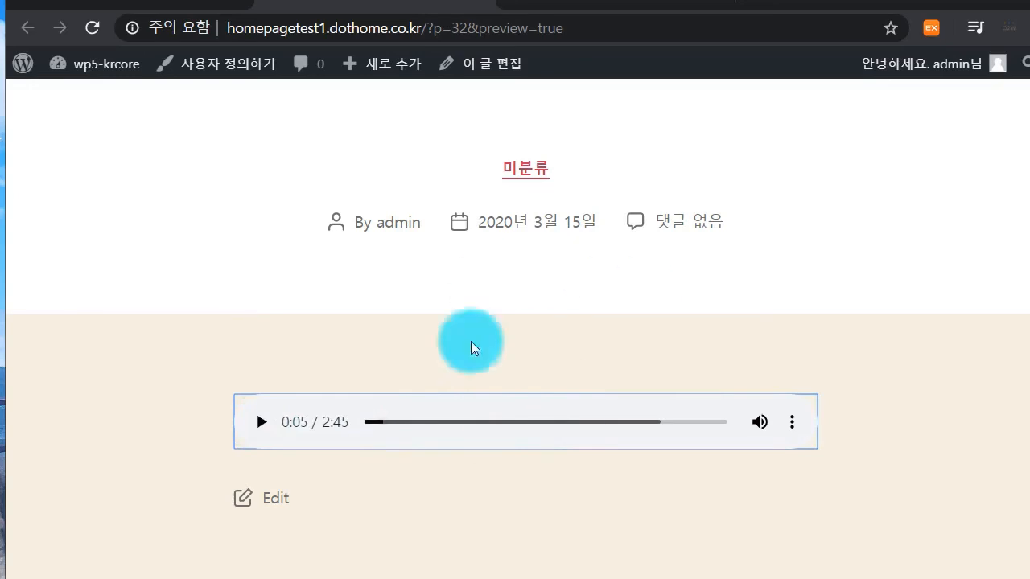
Switch to YouTube and search for "no copyright music"
scroll(569, 334, "up", 2)
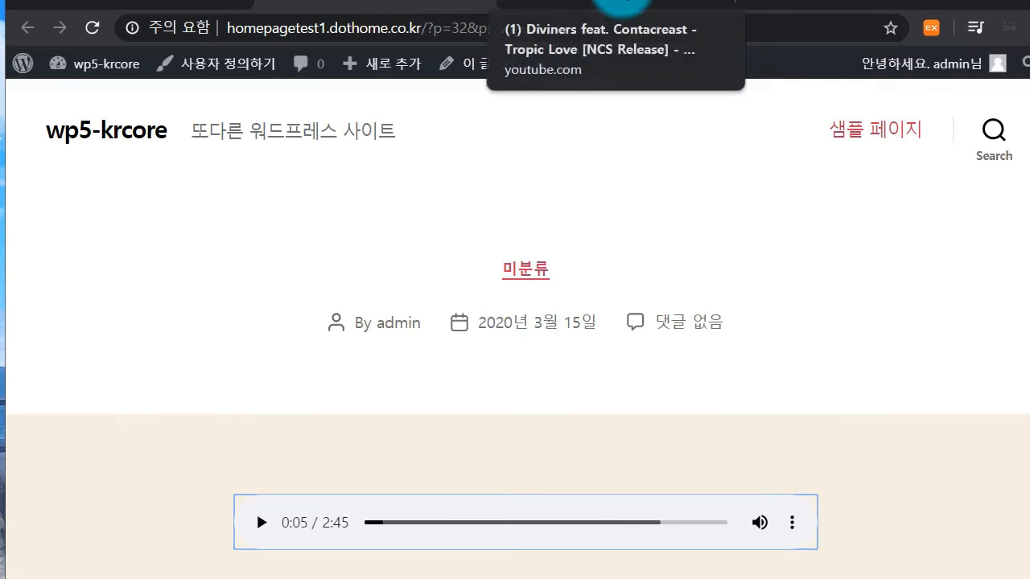
left_click(616, 6)
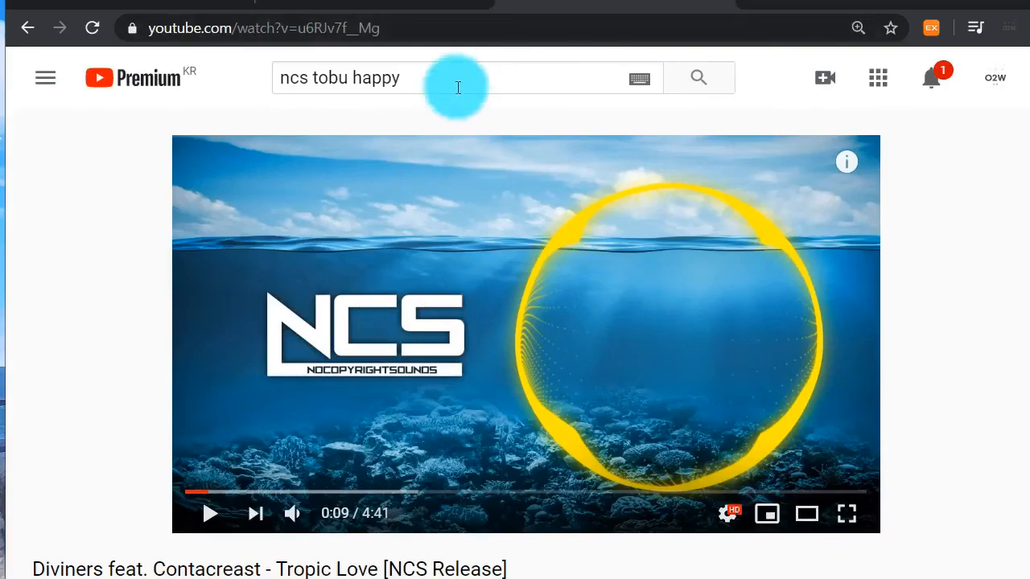
double_click(454, 77)
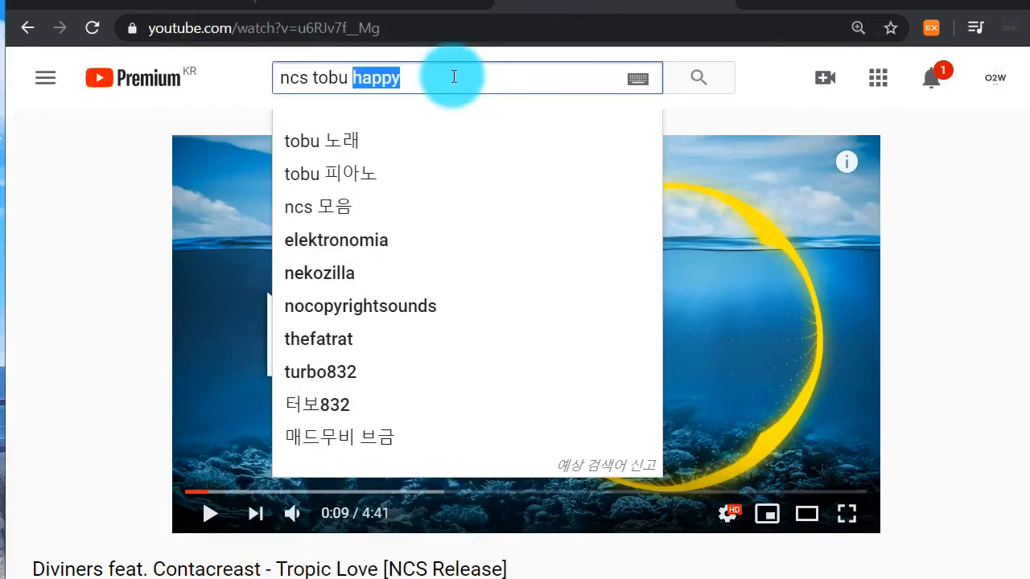
key("ctrl+a")
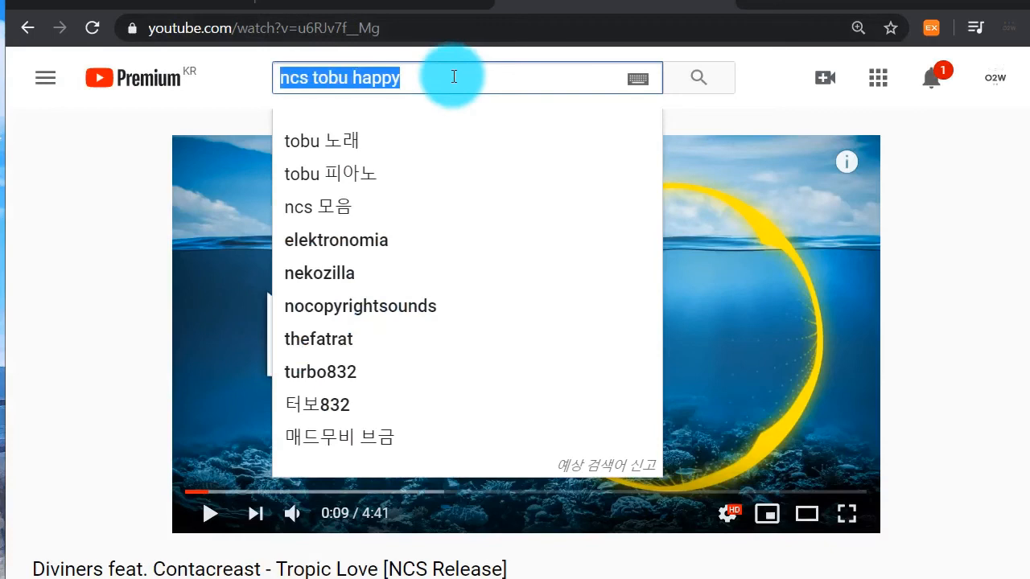
type("no cor")
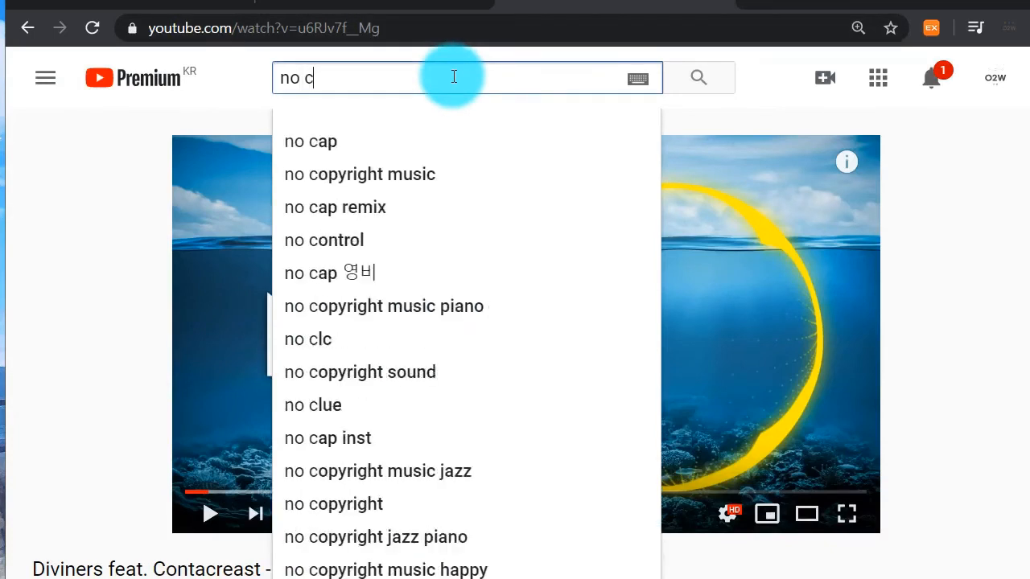
key("BackSpace")
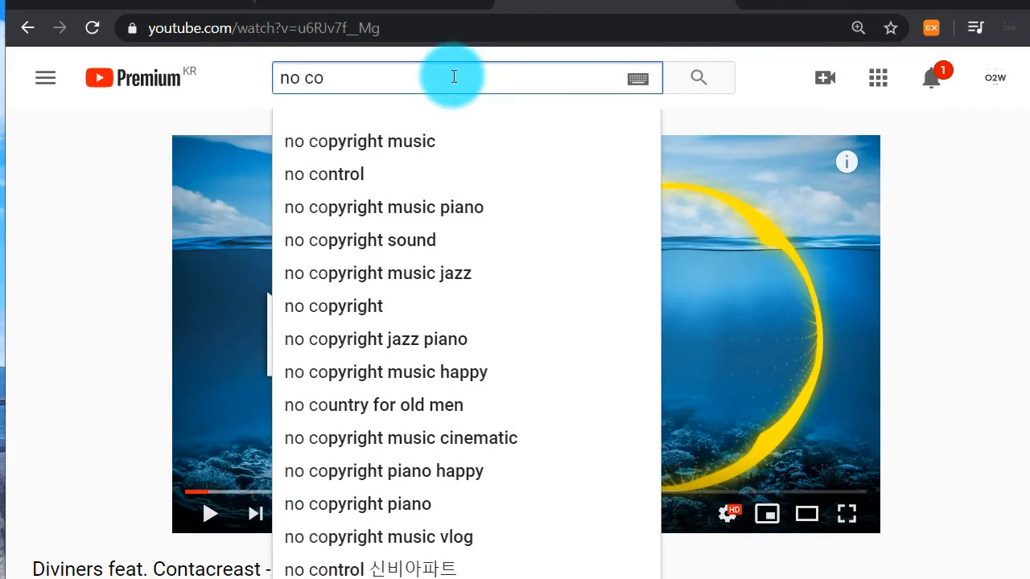
key("Down")
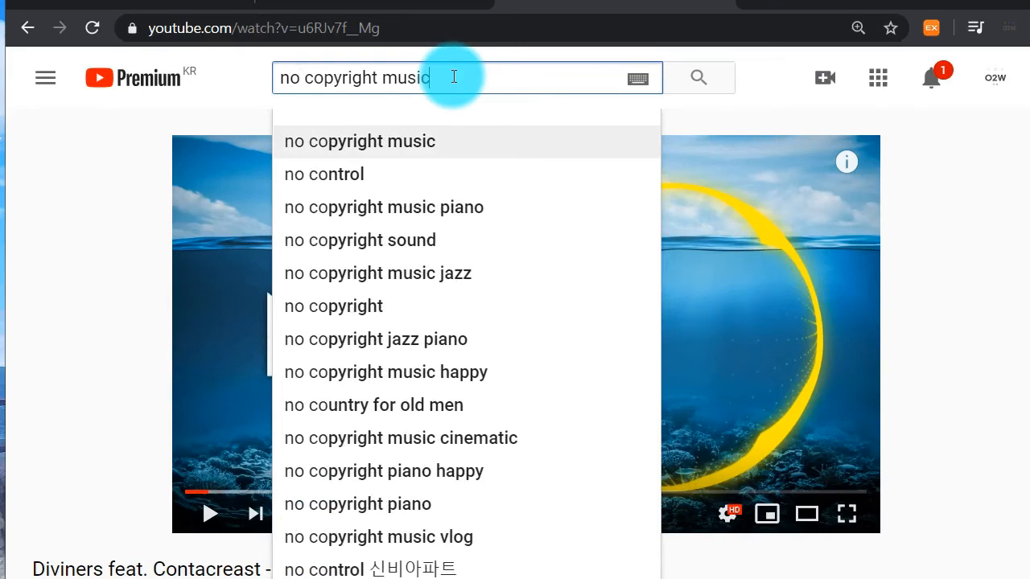
key("Return")
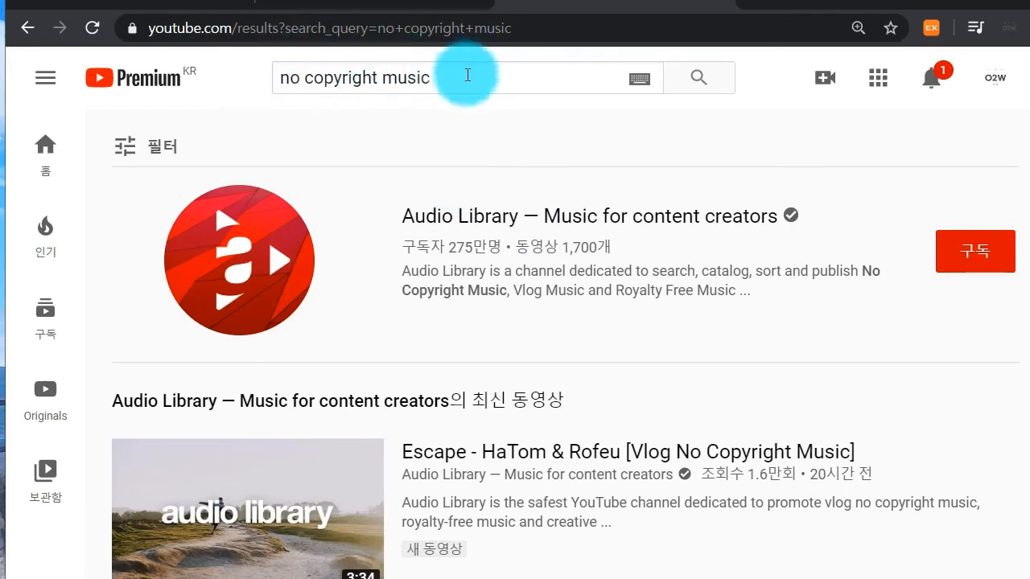
Browse the search results, play the "No Copyright Music from SoundCloud" playlist for a few seconds and pause it
scroll(462, 72, "down", 9)
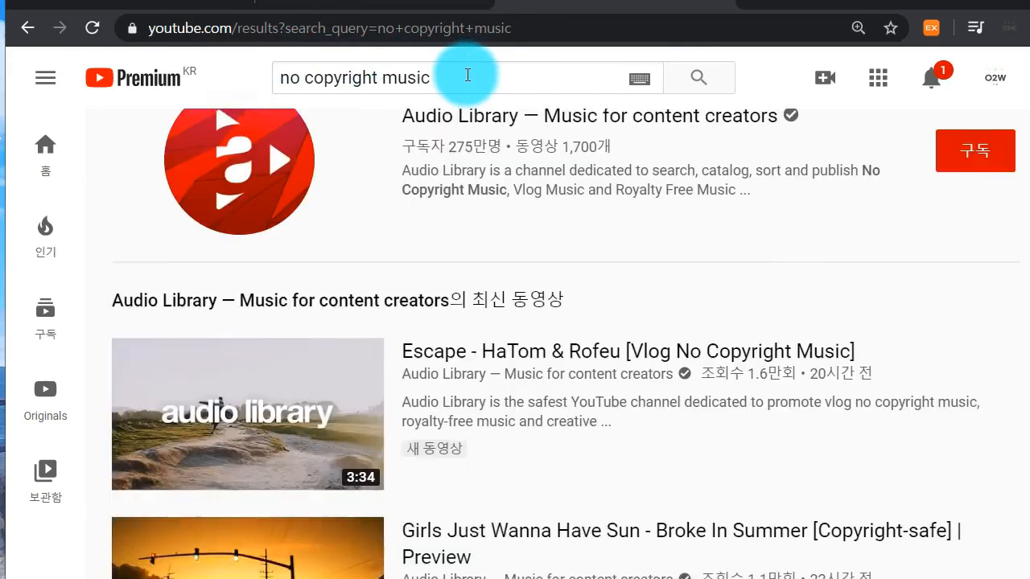
scroll(418, 298, "down", 5)
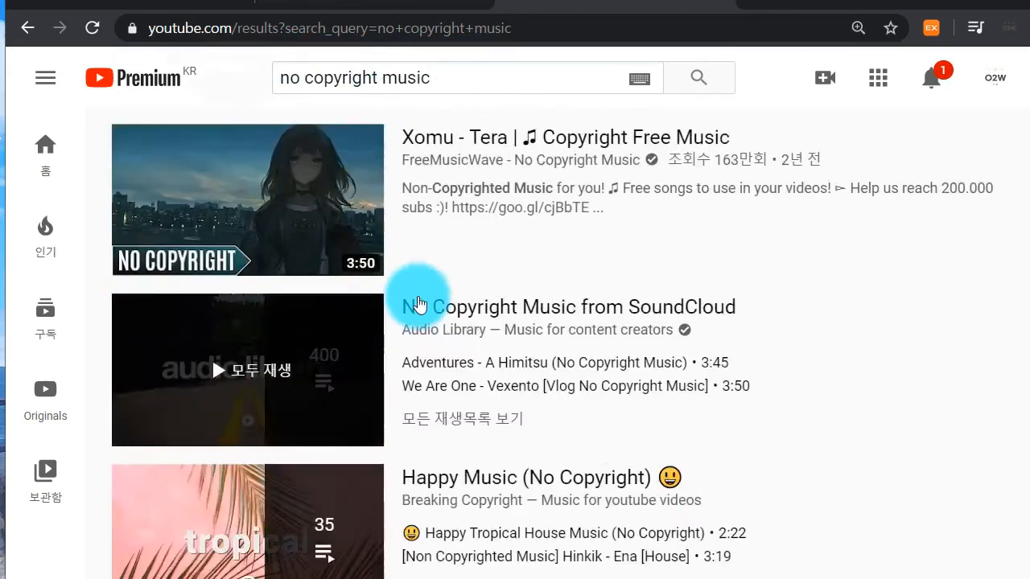
scroll(408, 294, "up", 3)
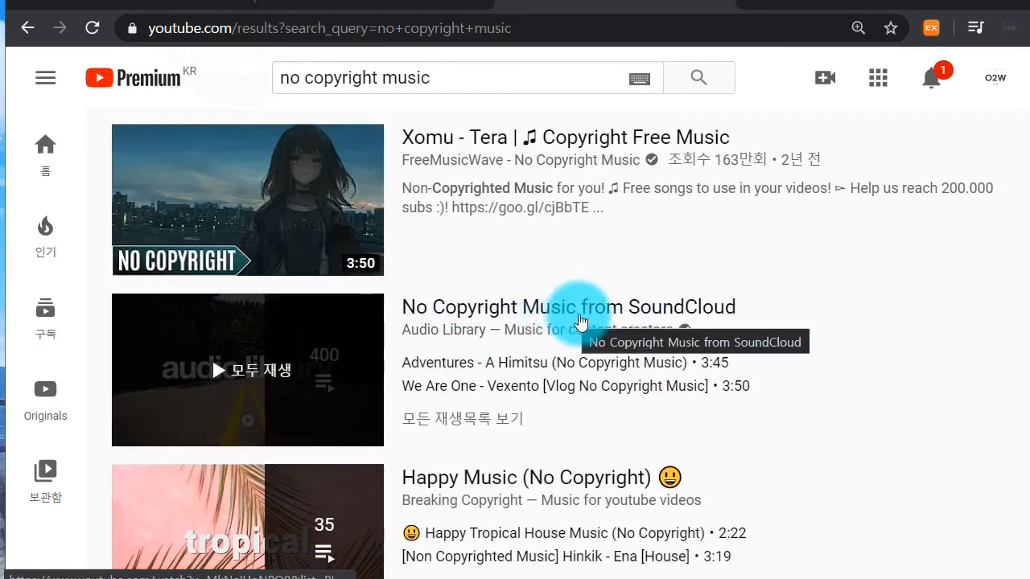
left_click(276, 368)
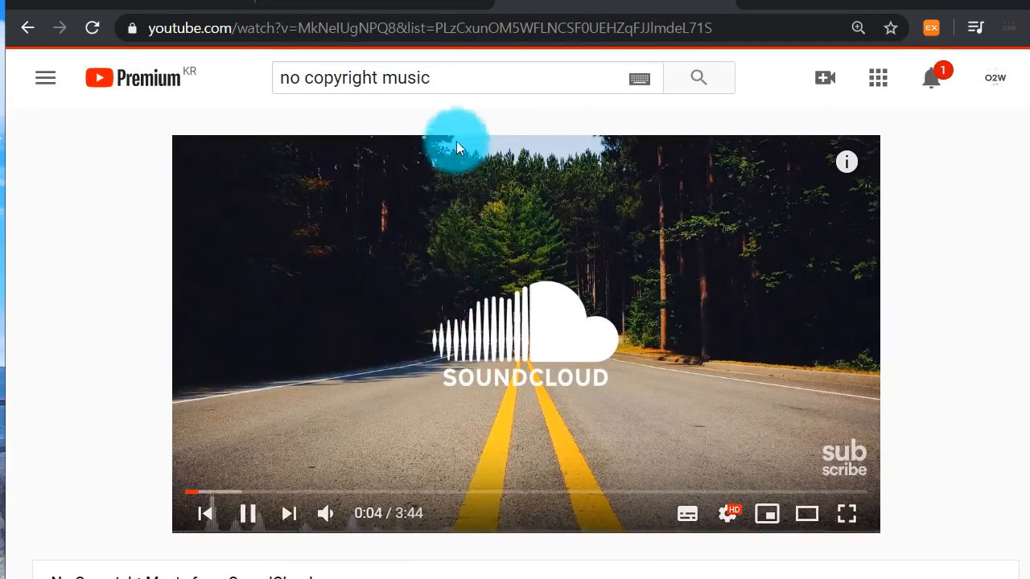
left_click(409, 301)
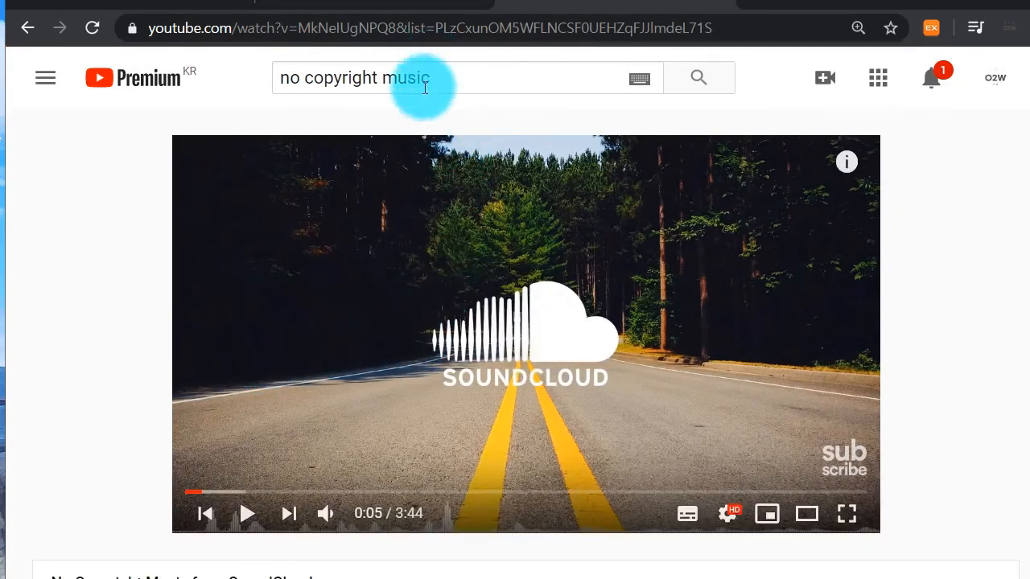
Search YouTube for "ncs happy" and open the video "Raven & Kreyn - So Happy [NCS Official Video]"
triple_click(424, 85)
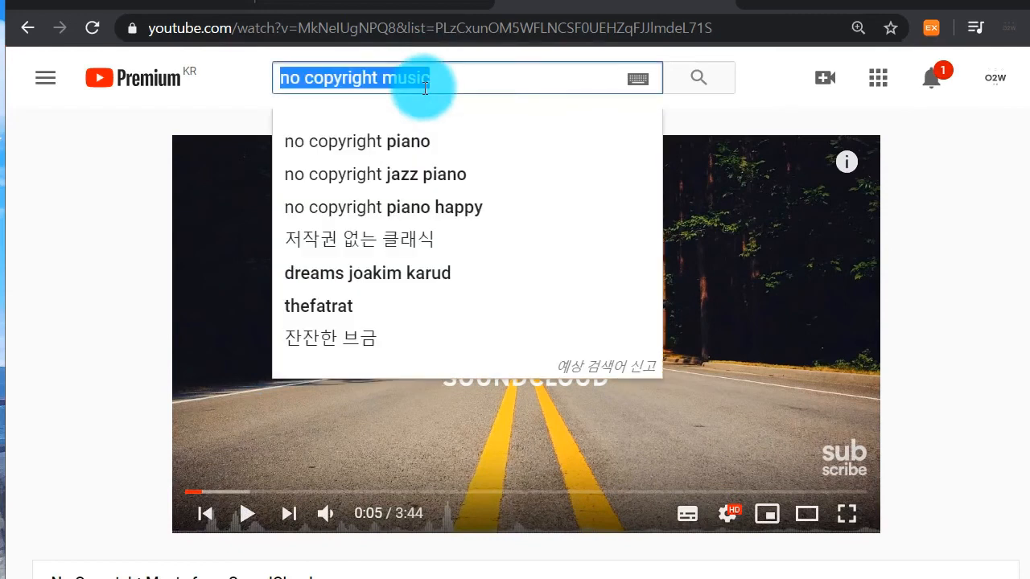
type("ncs ")
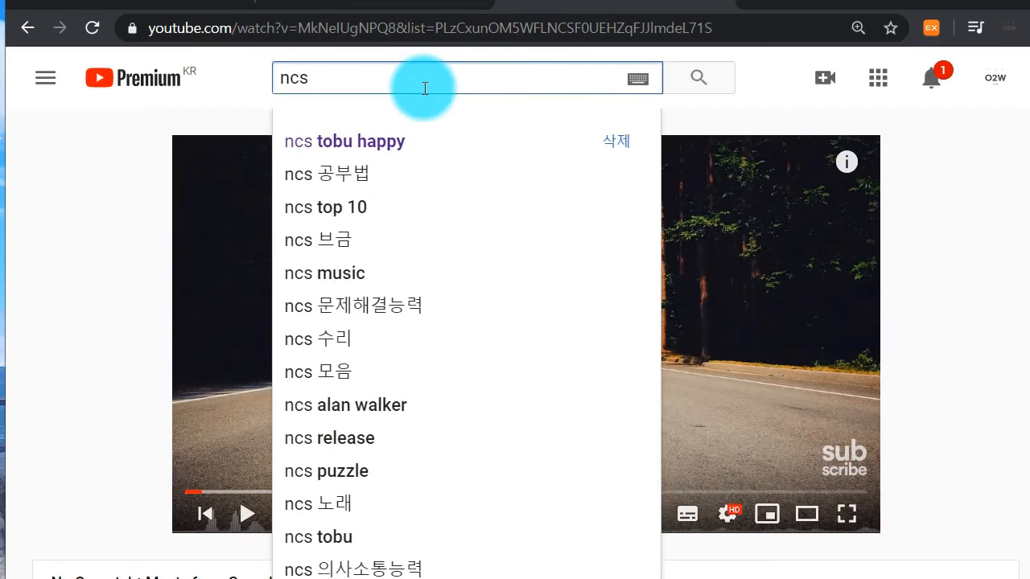
type("happy")
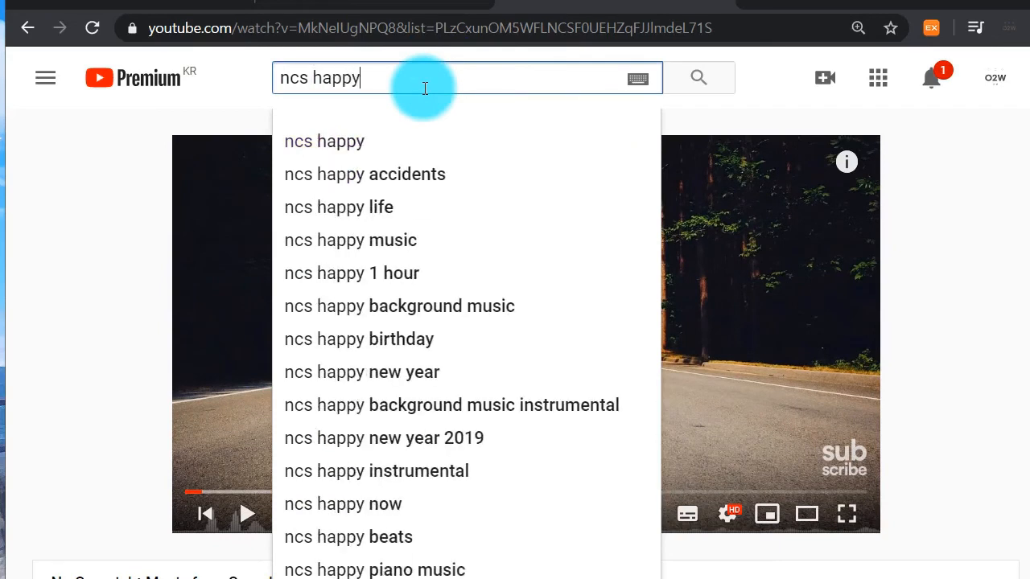
key("Return")
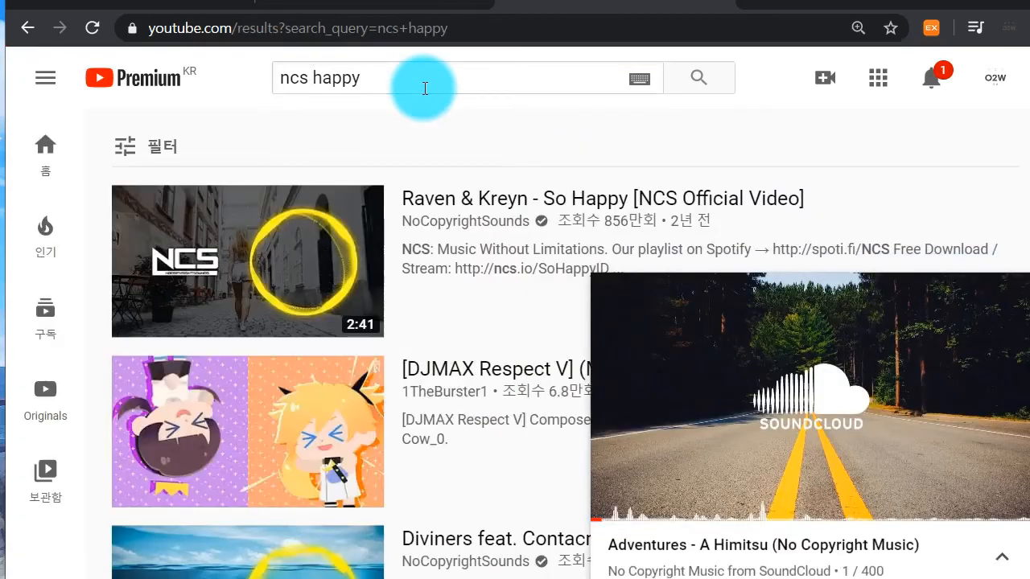
mouse_move(228, 253)
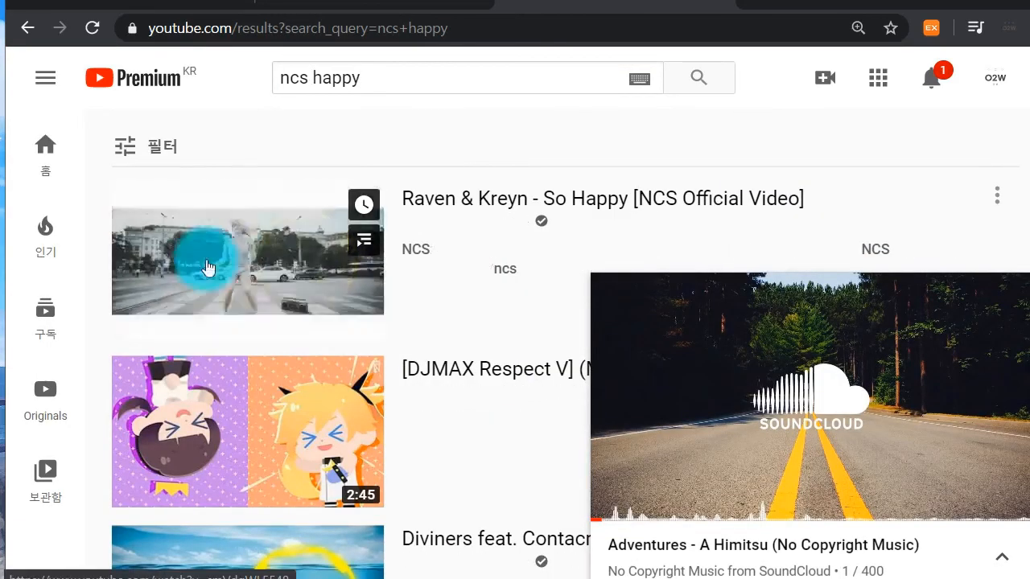
left_click(205, 280)
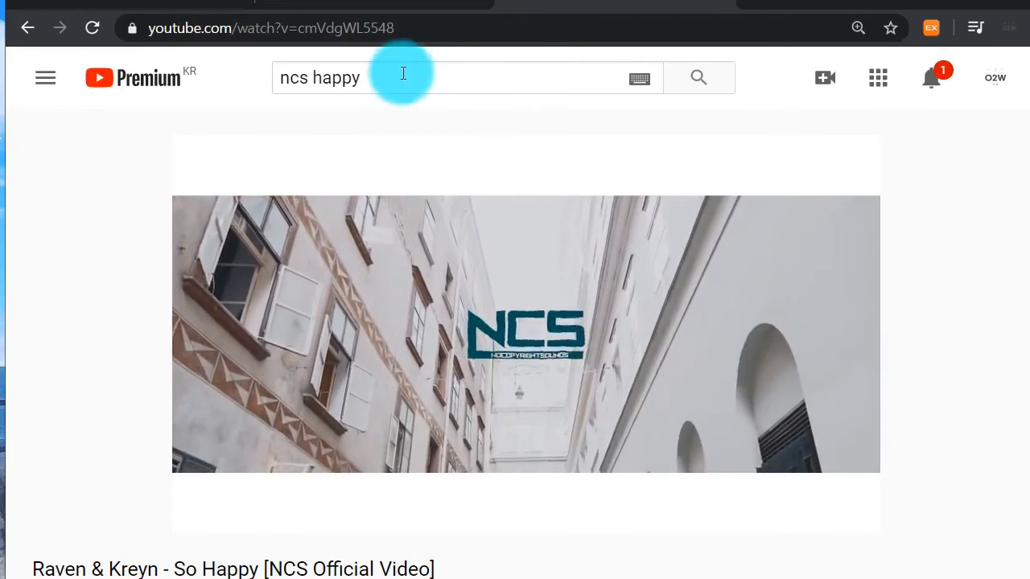
Search YouTube for "vlog background music" and look over the results
left_click(403, 74)
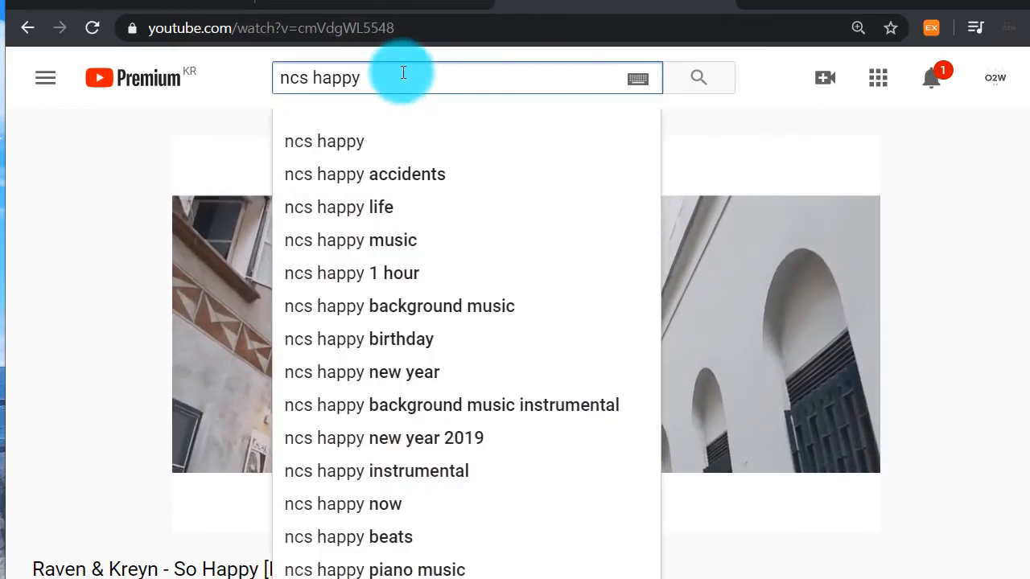
key("ctrl+a")
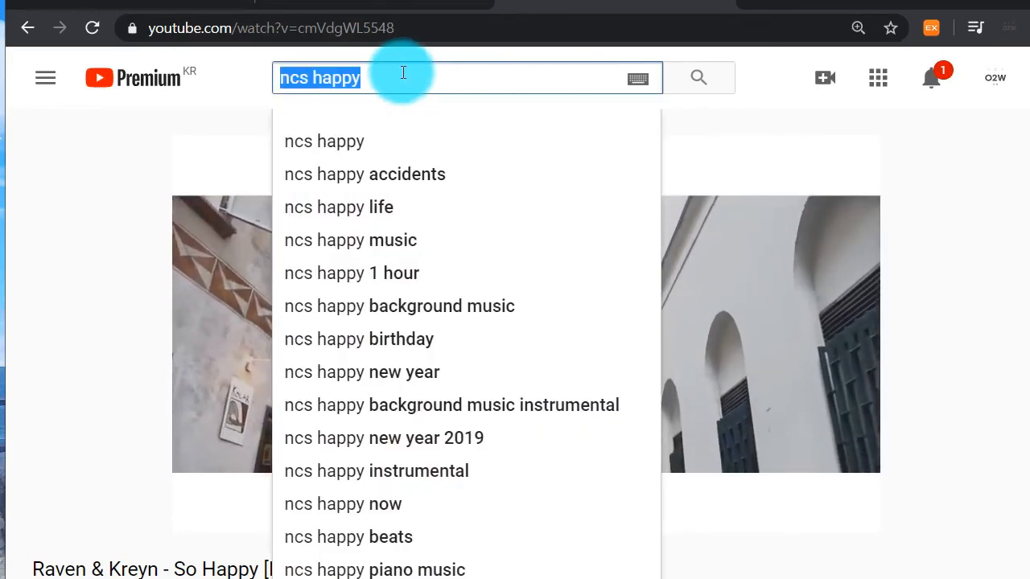
type("vlo")
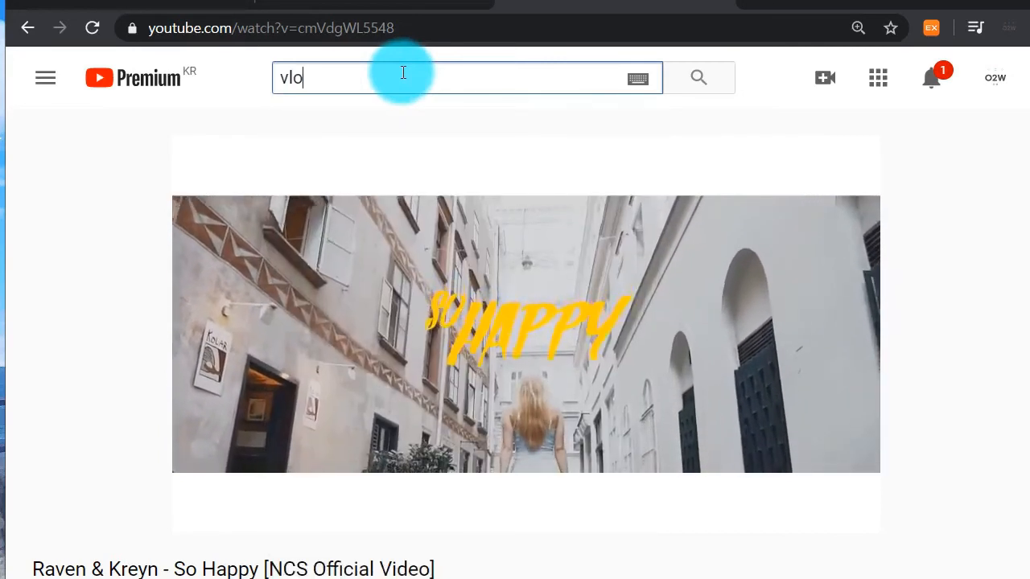
type("g ba")
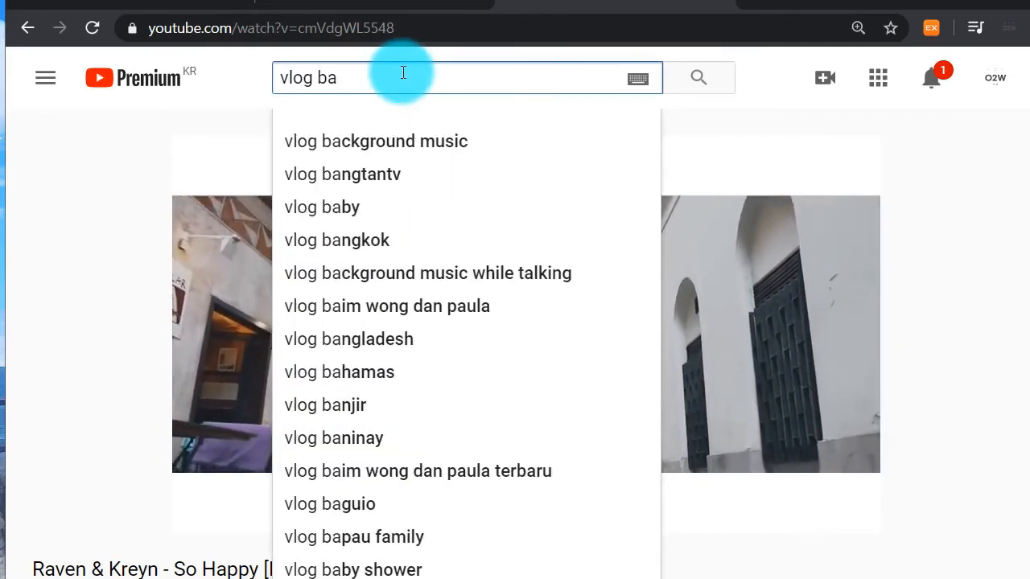
key("Down")
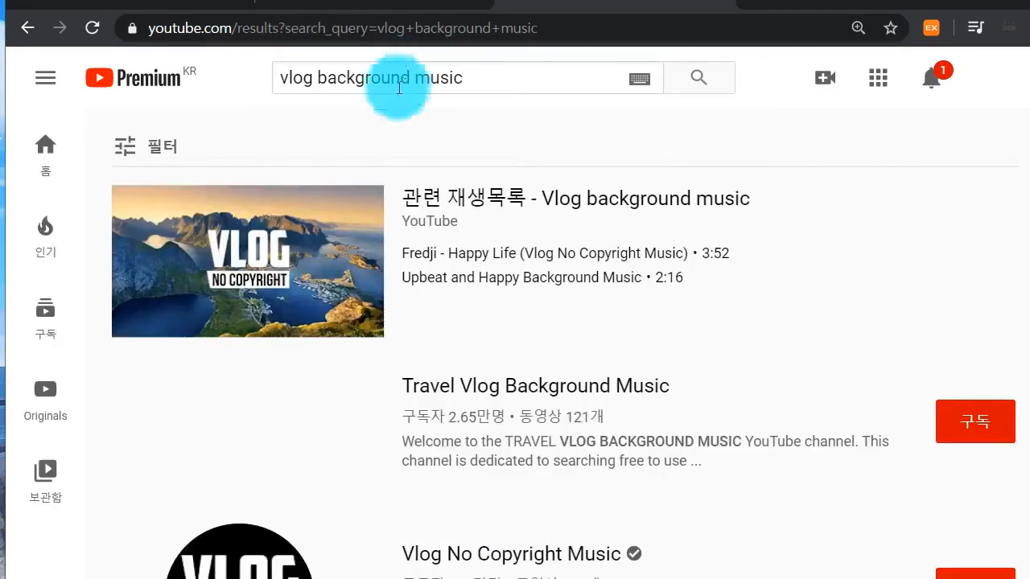
mouse_move(301, 285)
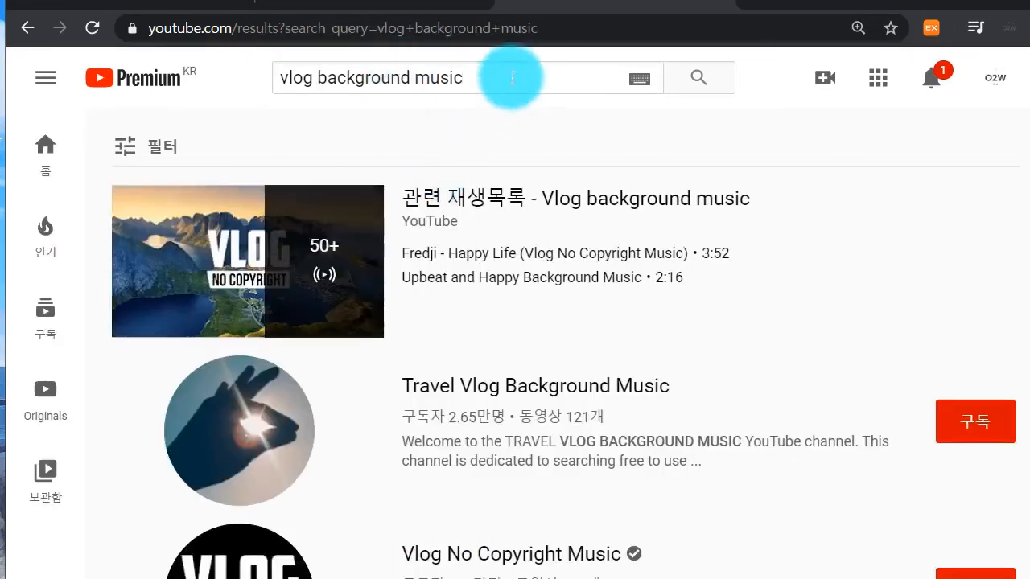
Extend the search to "vlog background music happy" and open the video "MBB - Happy (Vlog No Copyright Music)"
left_click(512, 76)
type("h")
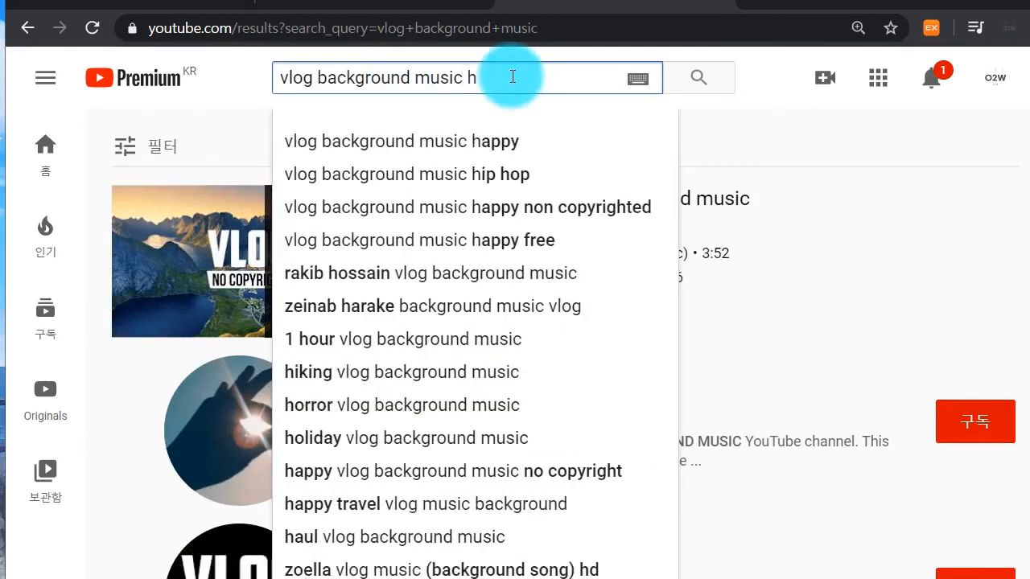
type("appy")
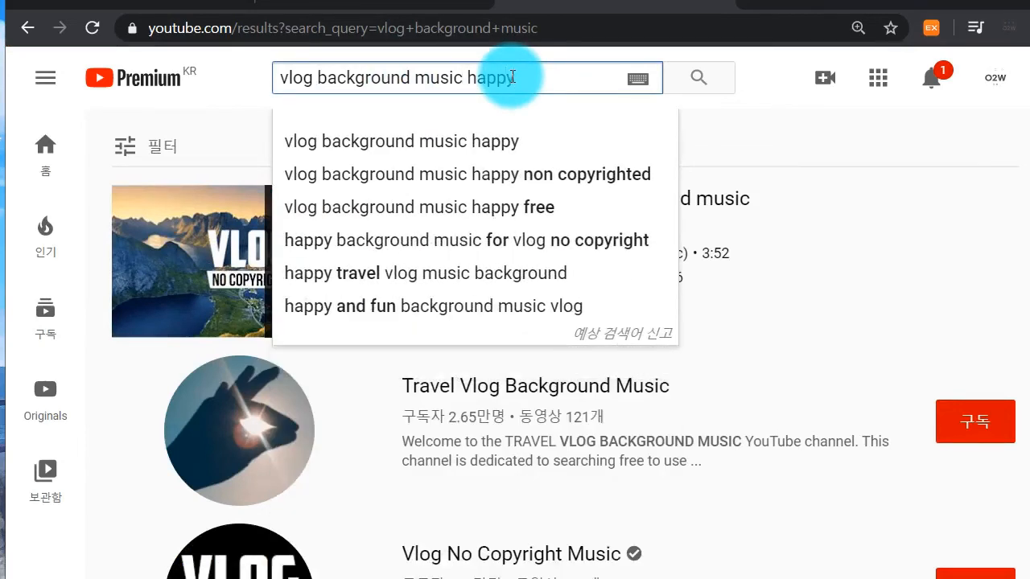
key("Return")
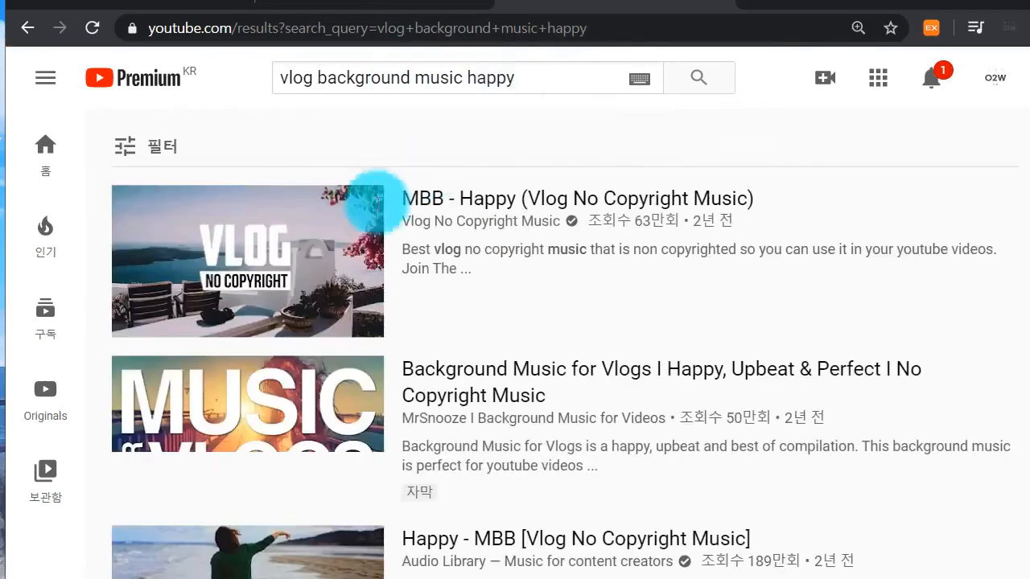
left_click(241, 280)
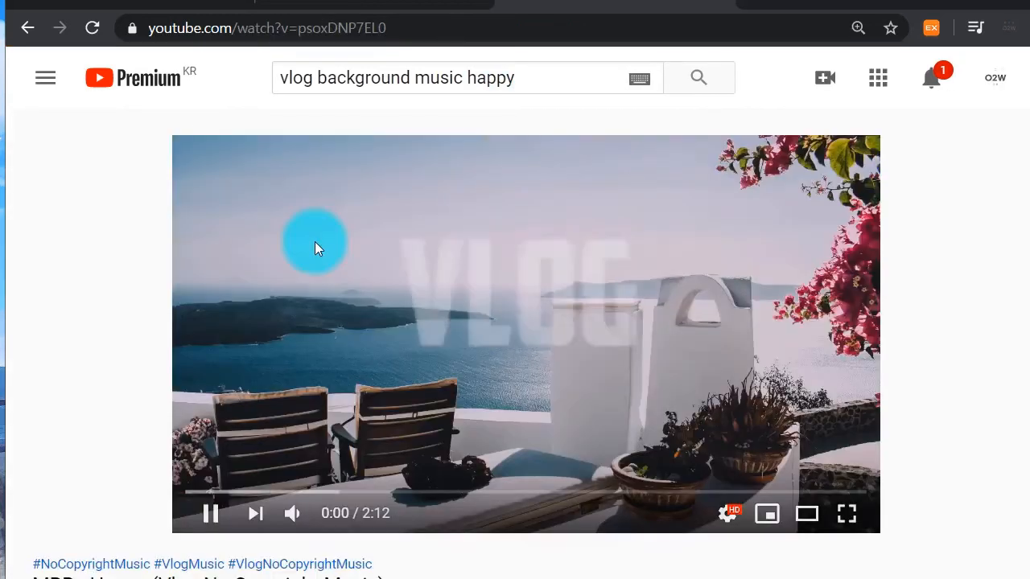
Search for "audio library - free music (무료 음악) happy" and play the "Happy Music | YouTube Audio Library" playlist, viewing its track list
triple_click(465, 73)
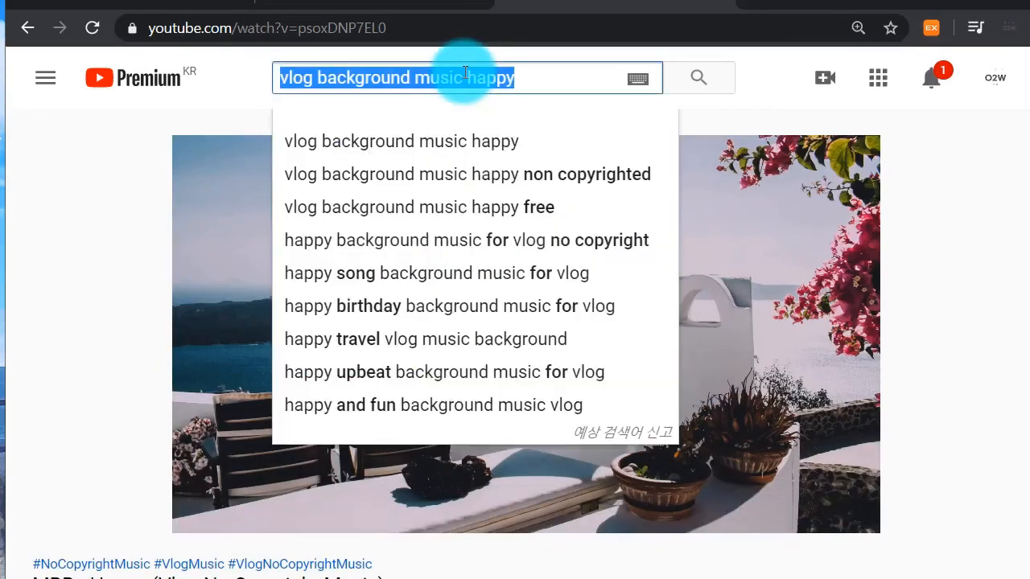
type("audi")
type("o")
key("BackSpace")
key("BackSpace")
type("udio")
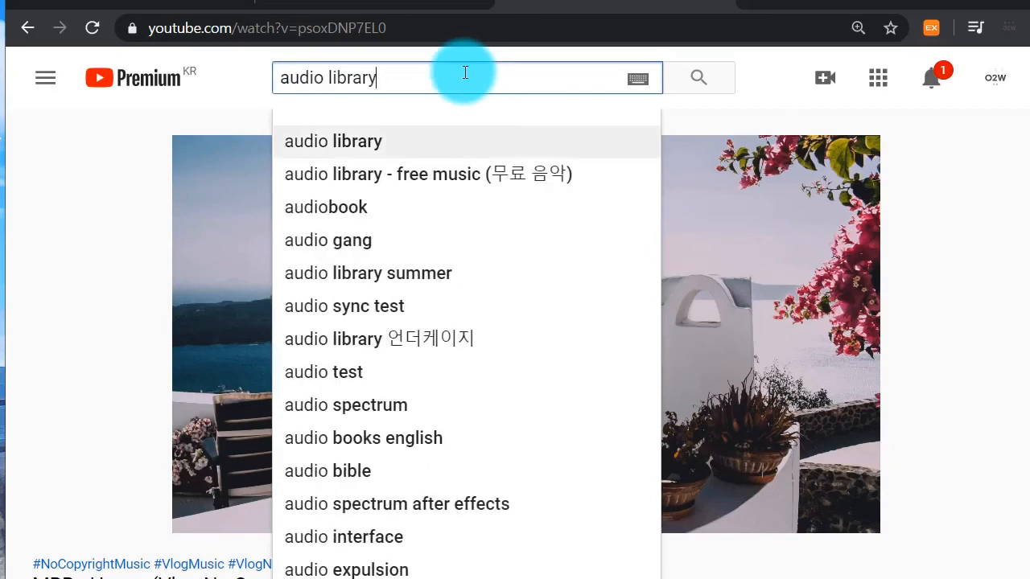
key("Down")
key("Down")
type("happy")
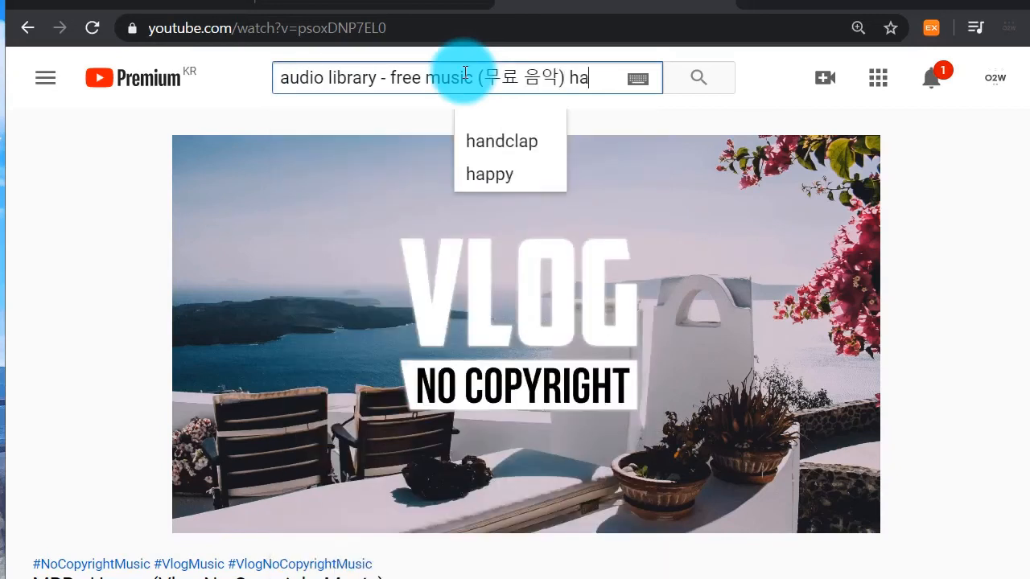
key("Return")
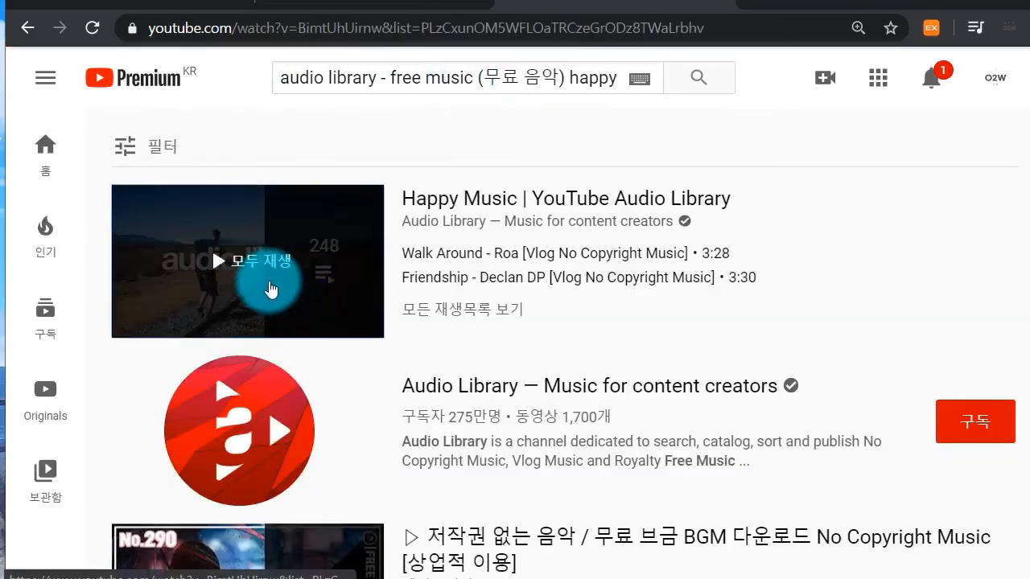
left_click(271, 290)
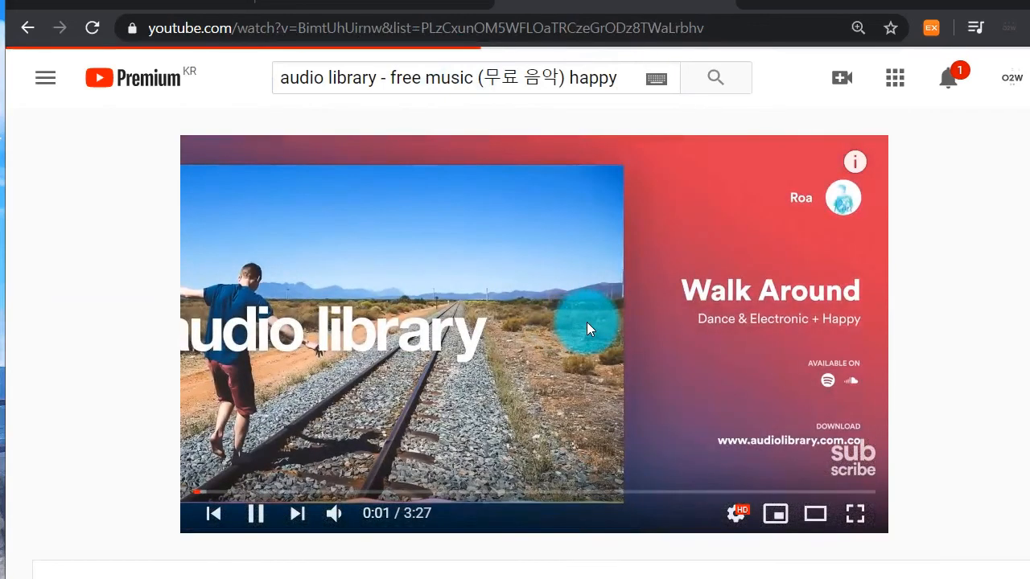
scroll(586, 323, "down", 4)
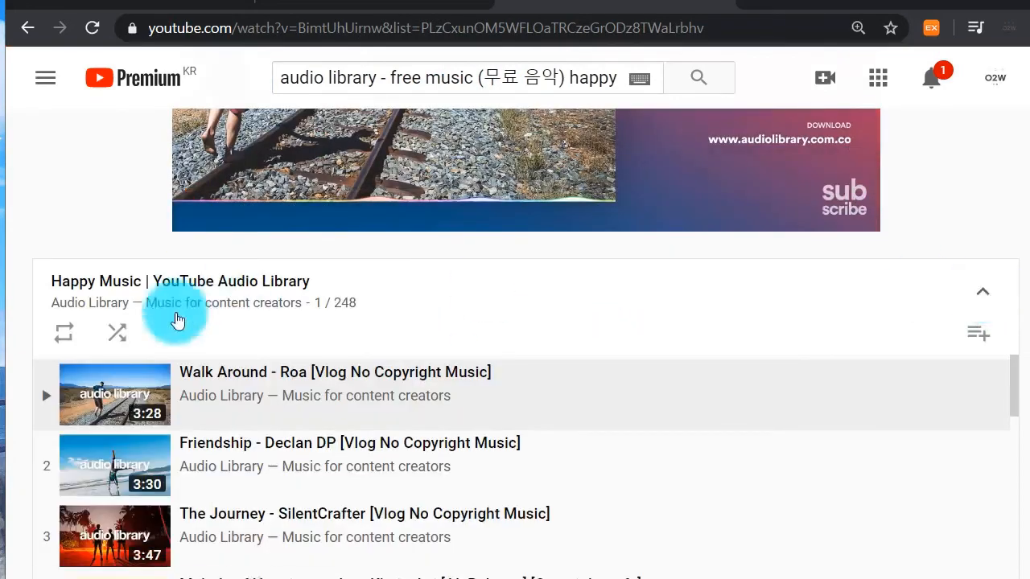
Expand the description of the "Walk Around - Roa" video and open its free download page
left_click(231, 304)
scroll(224, 404, "down", 3)
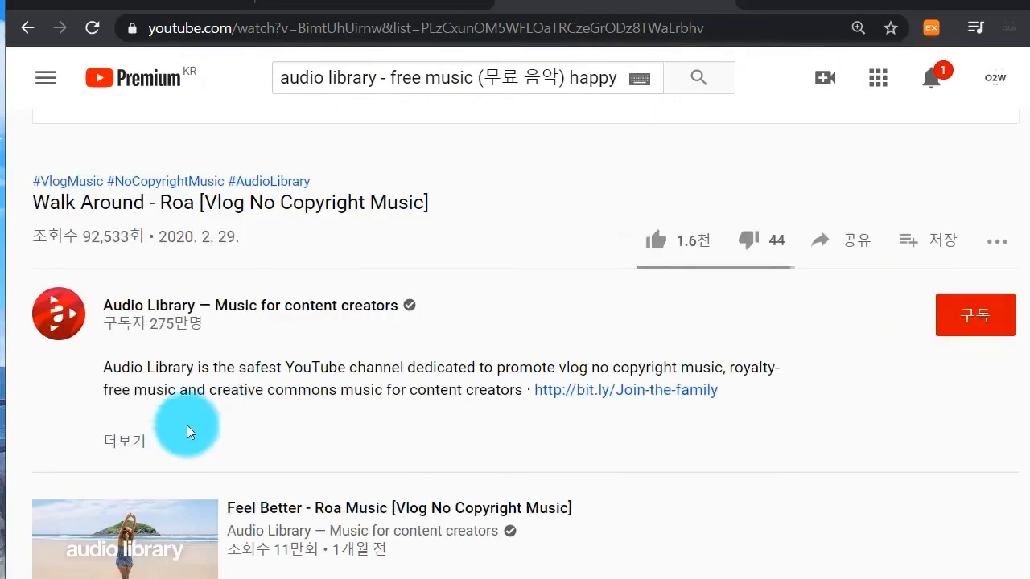
left_click(116, 439)
scroll(189, 430, "down", 1)
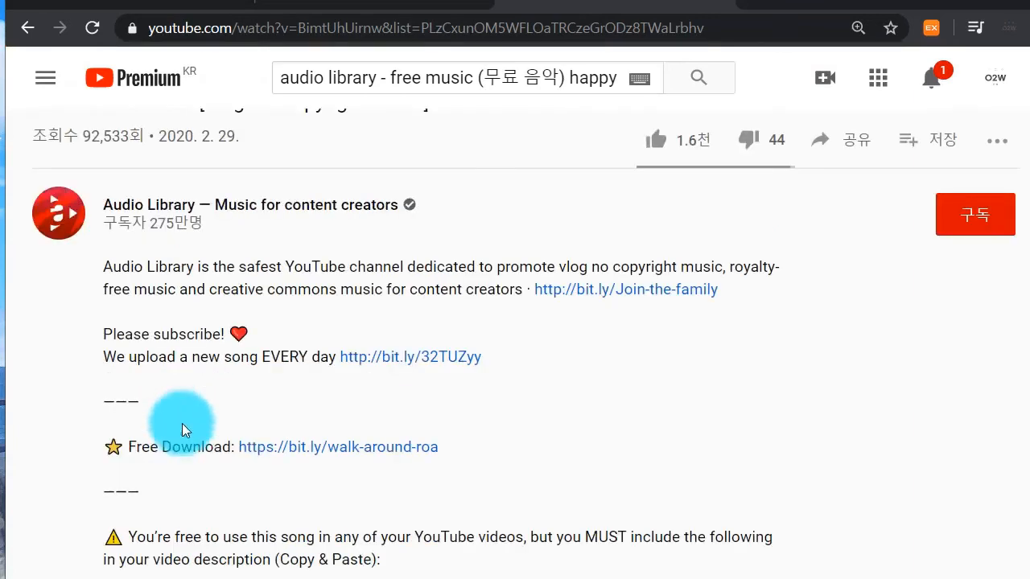
left_click(381, 461)
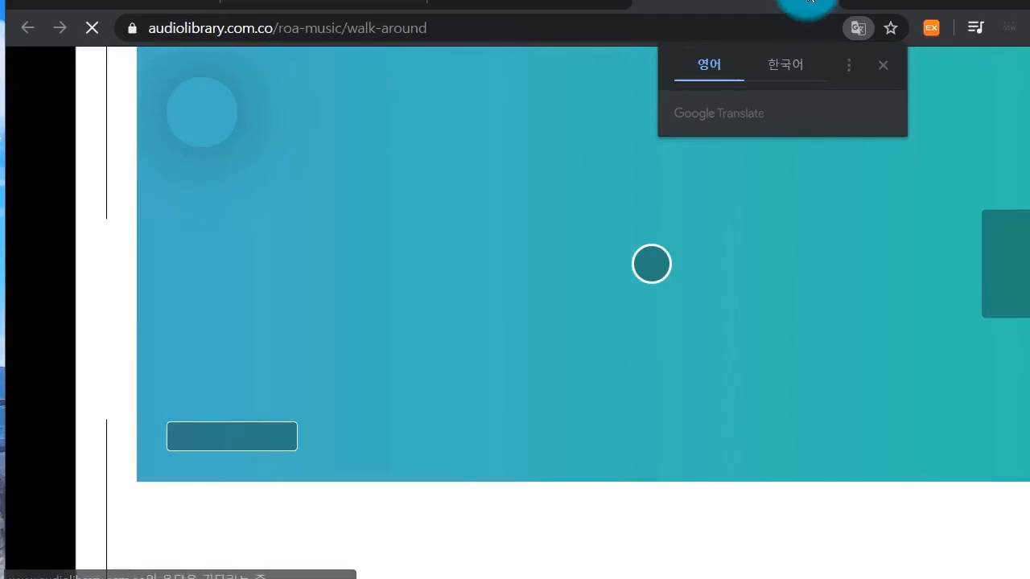
Leave the music pages, return to the WordPress post editor, and examine the audio block's transform and alignment options
left_click(821, 2)
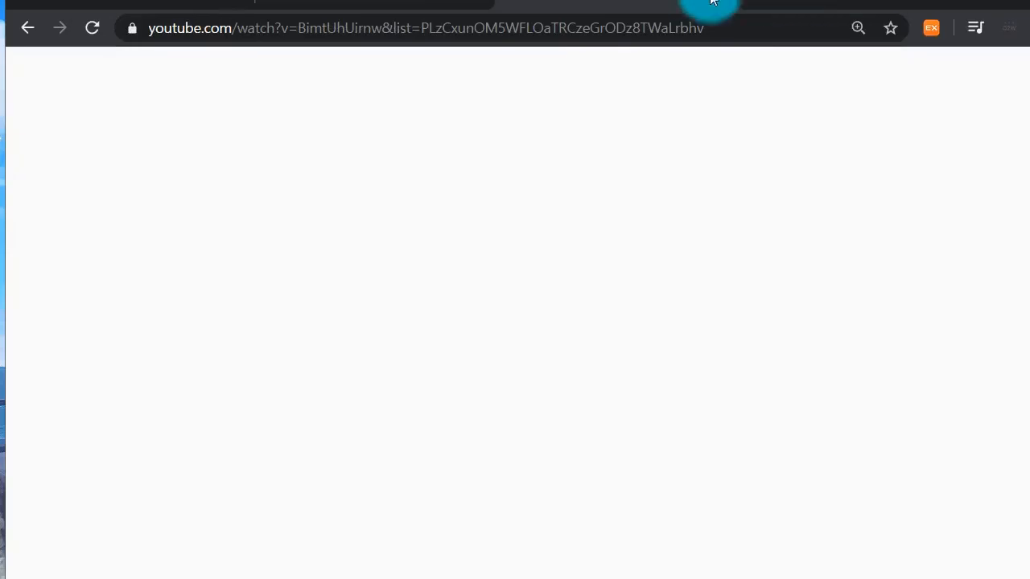
left_click(724, 2)
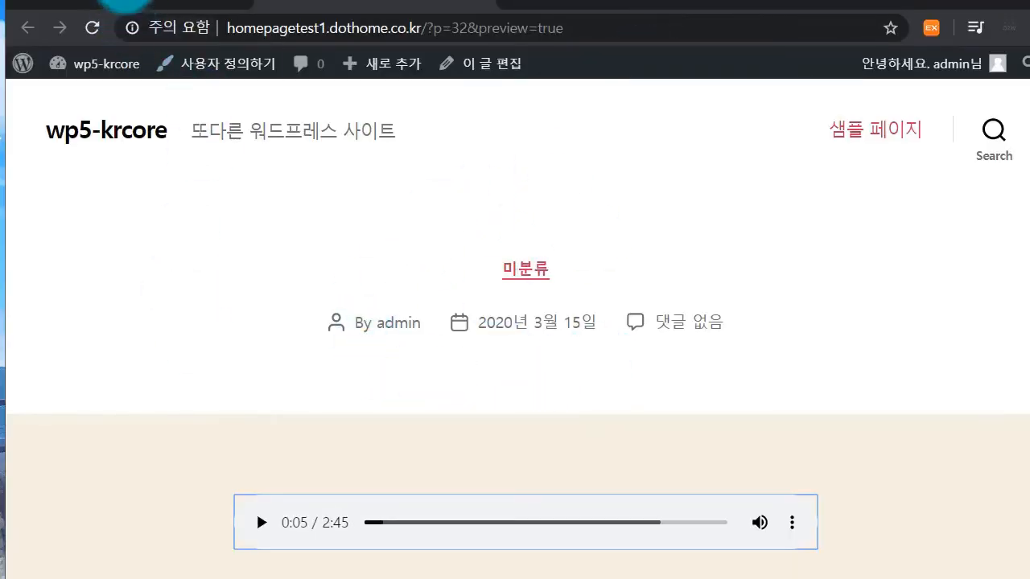
left_click(135, 3)
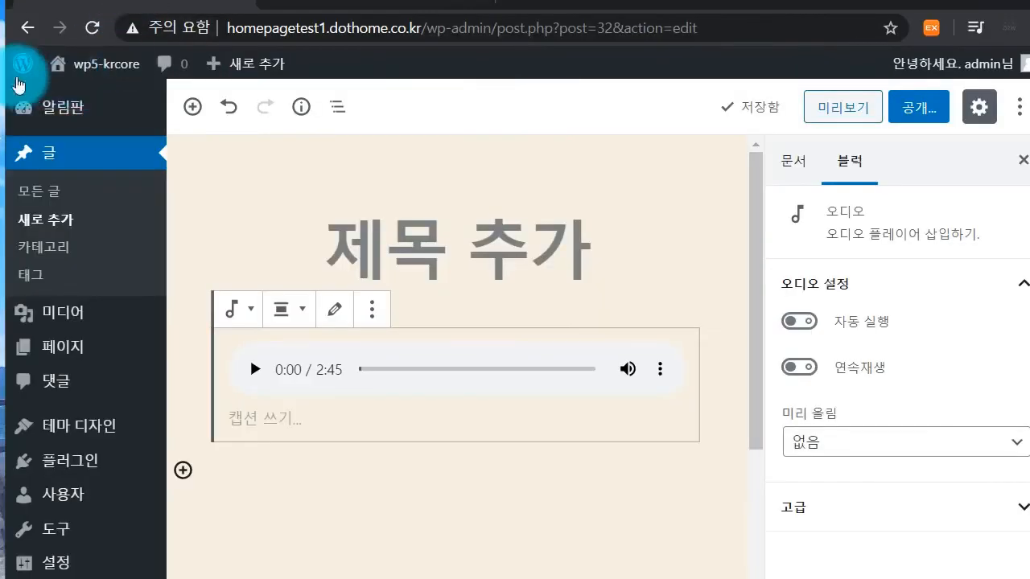
left_click_drag(6, 74, 0, 73)
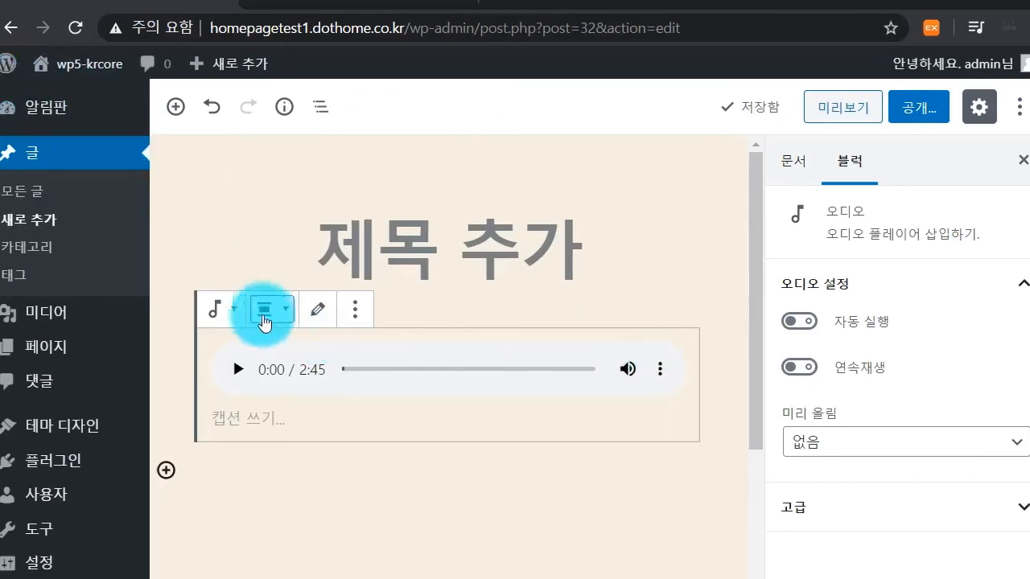
left_click(225, 312)
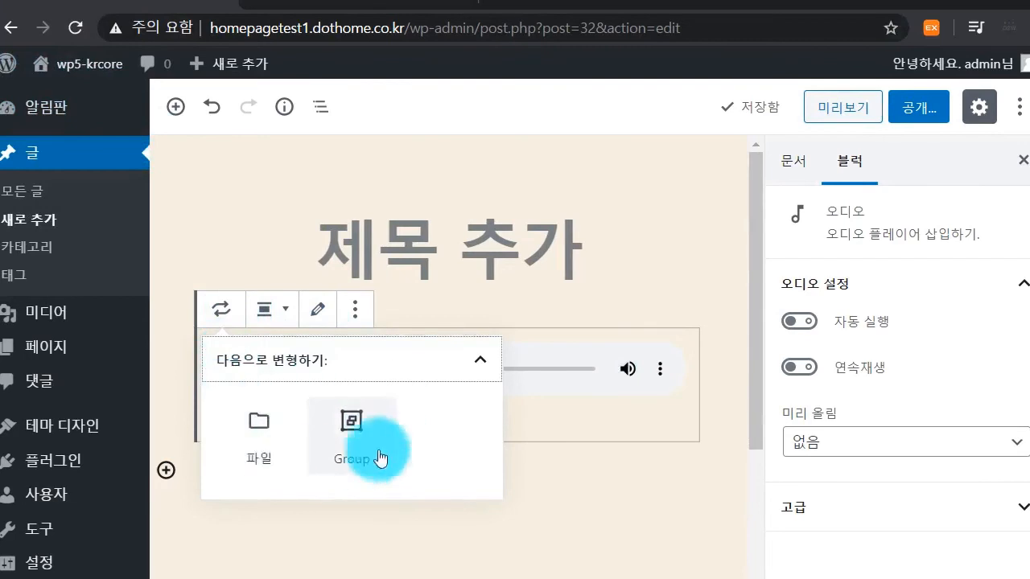
left_click(273, 310)
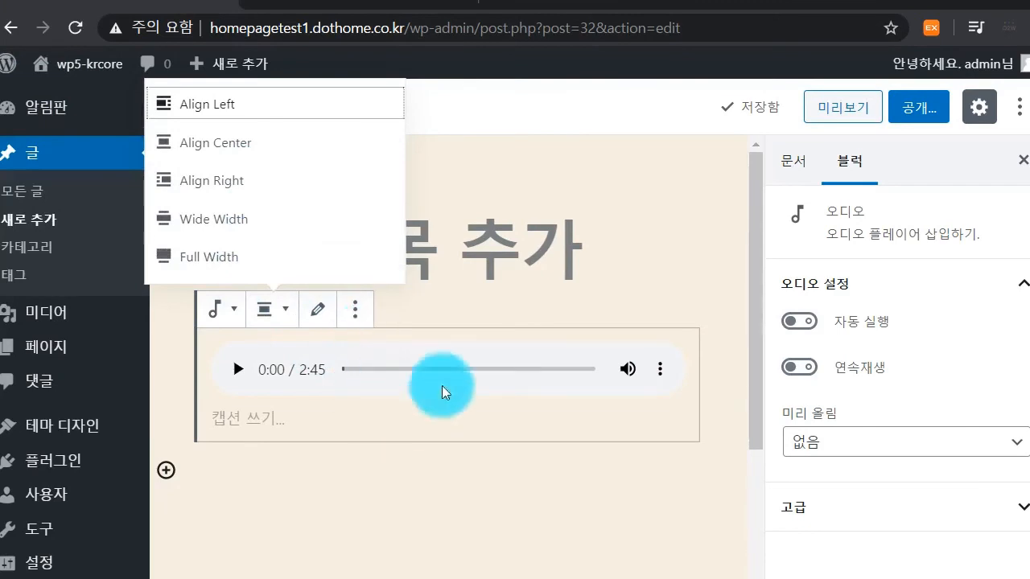
left_click(497, 366)
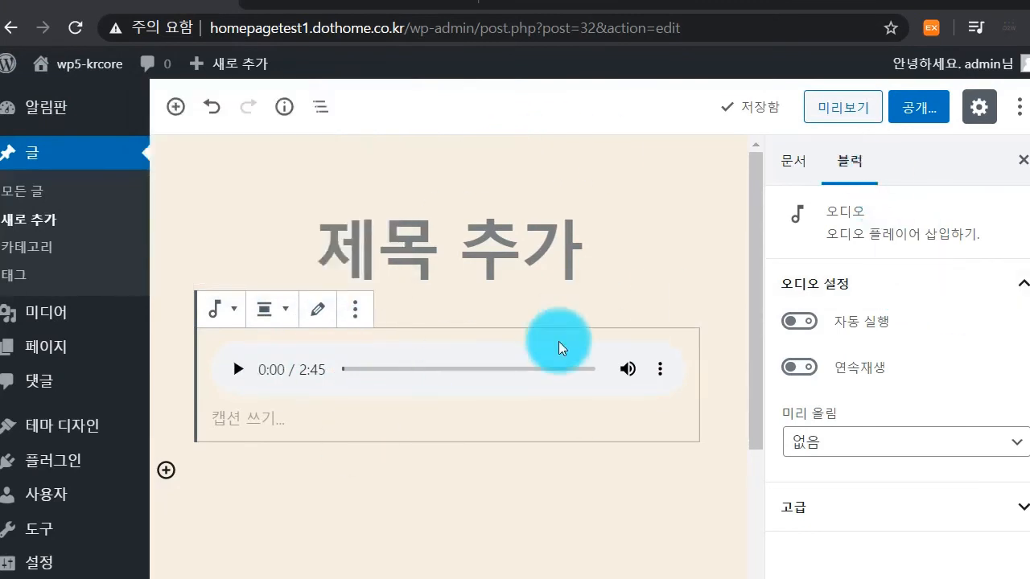
Turn on autoplay (자동 실행) for the audio block and check it in the post preview, pausing the playback
left_click(792, 325)
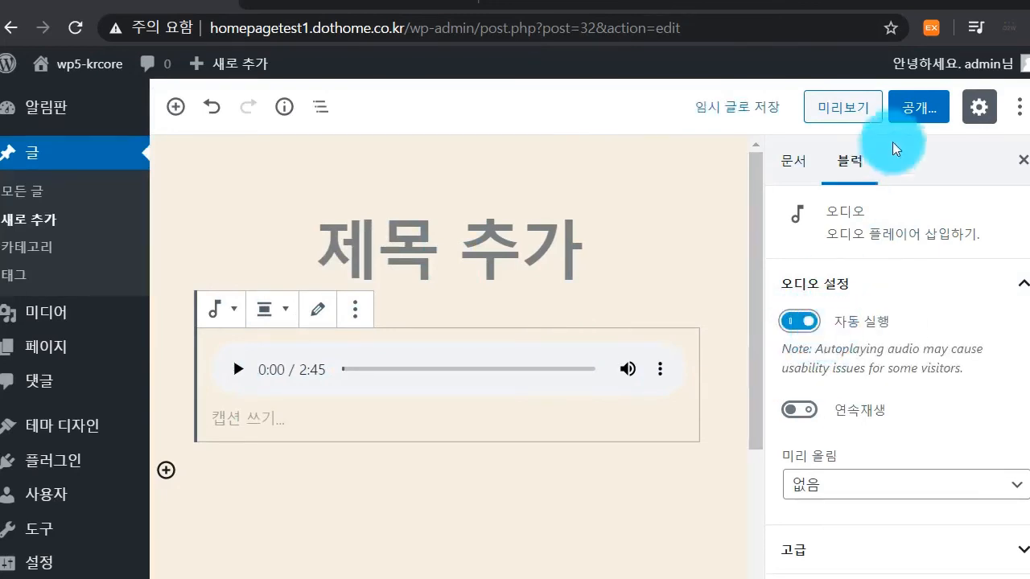
left_click(845, 108)
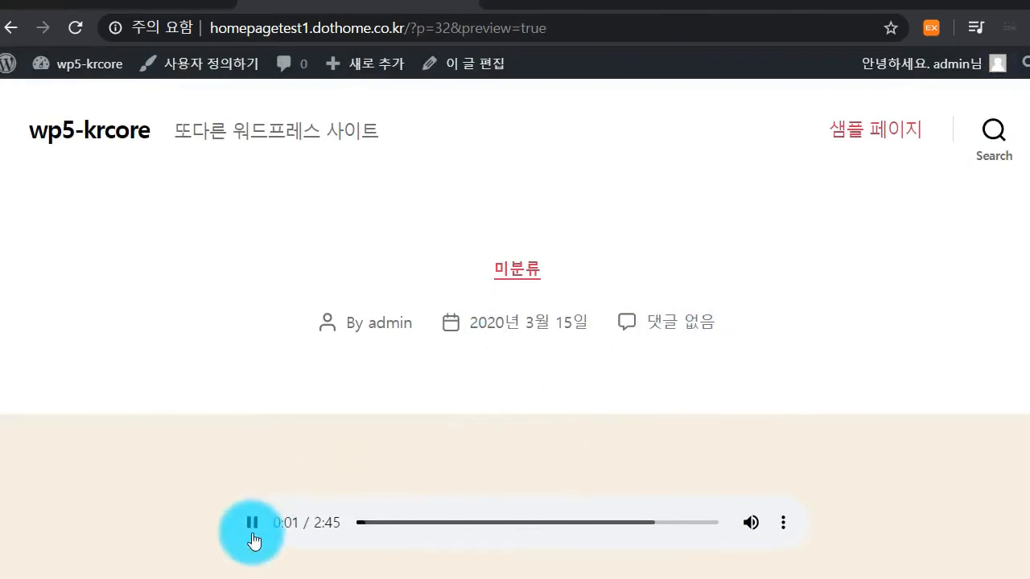
left_click(250, 533)
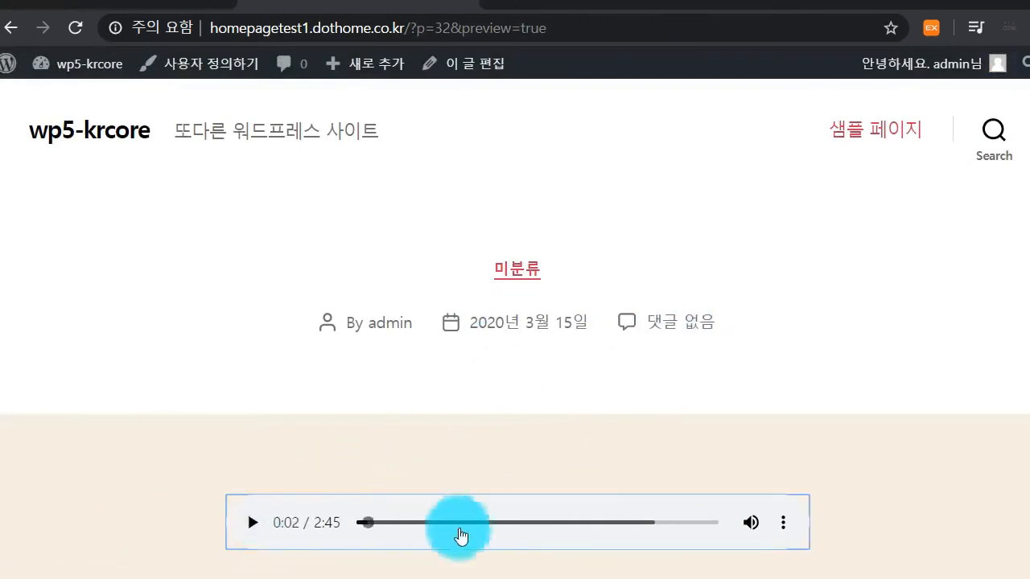
left_click(450, 55)
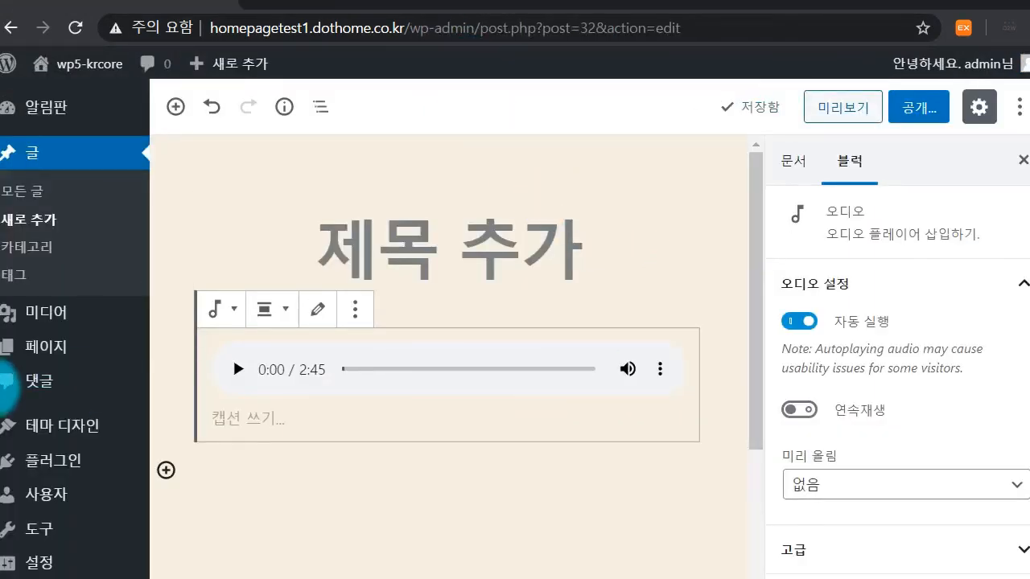
Turn on loop playback (연속재생) for the audio block and look over its preload and advanced settings
left_click(807, 402)
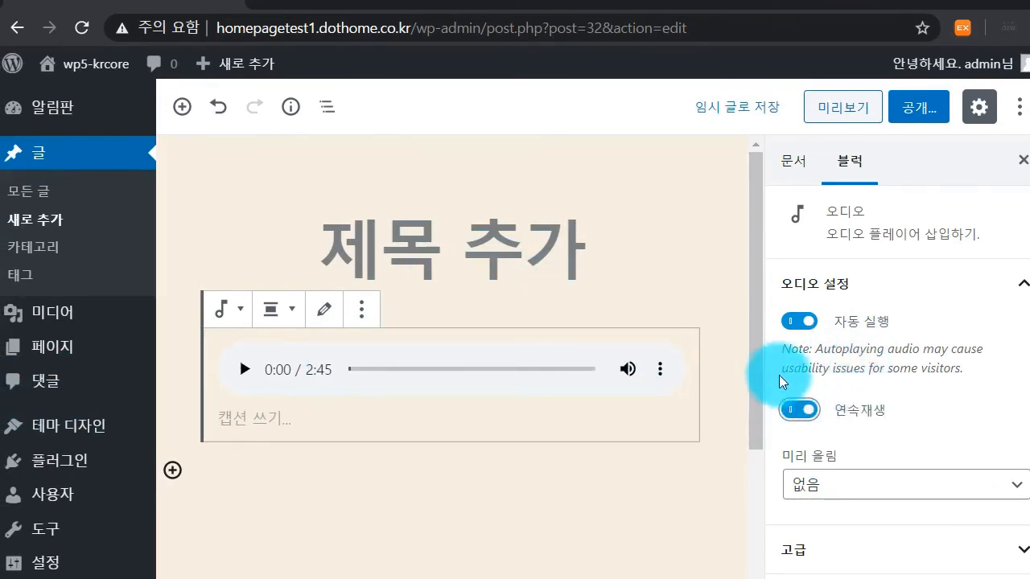
left_click(848, 484)
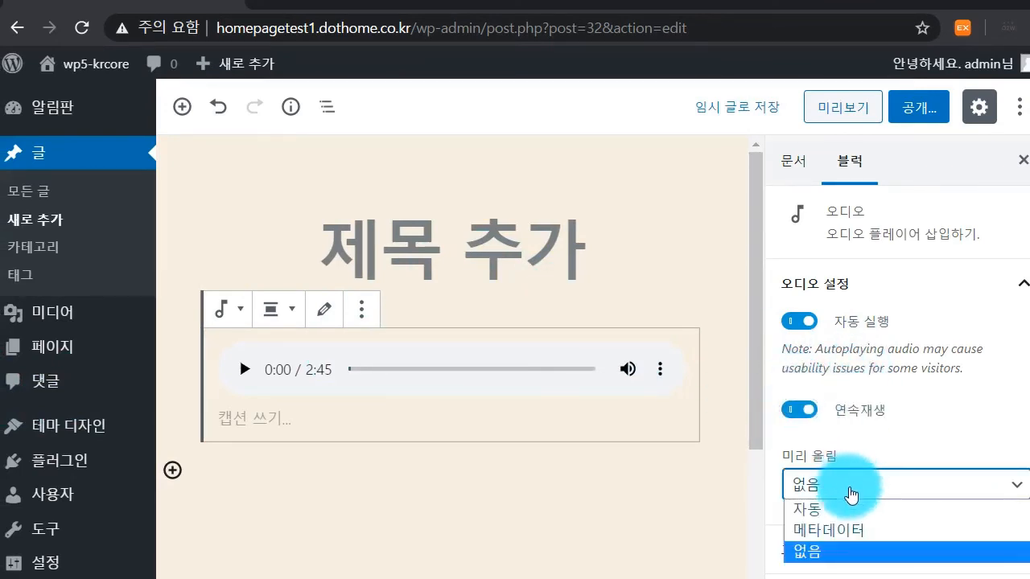
left_click(851, 487)
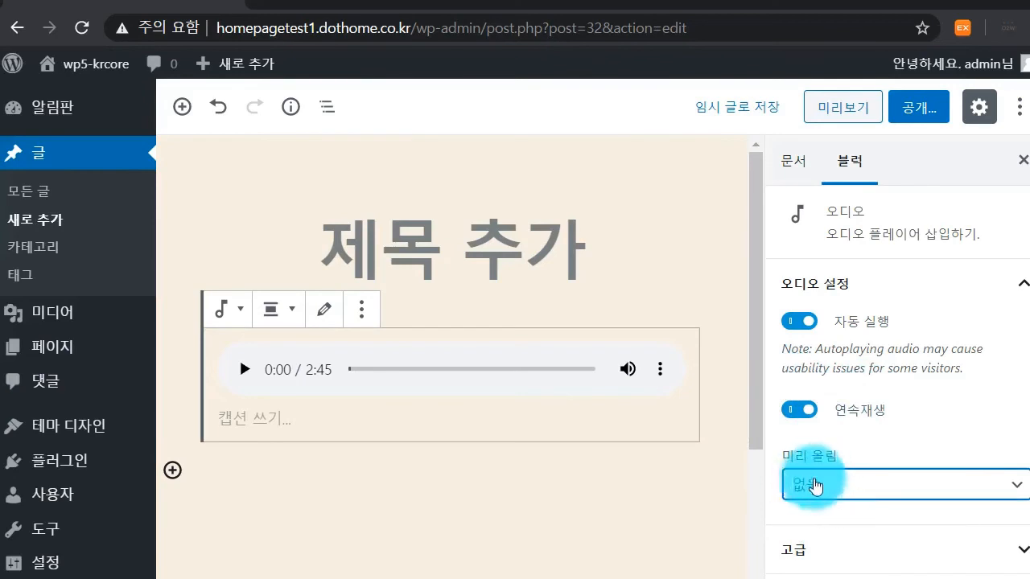
left_click(817, 539)
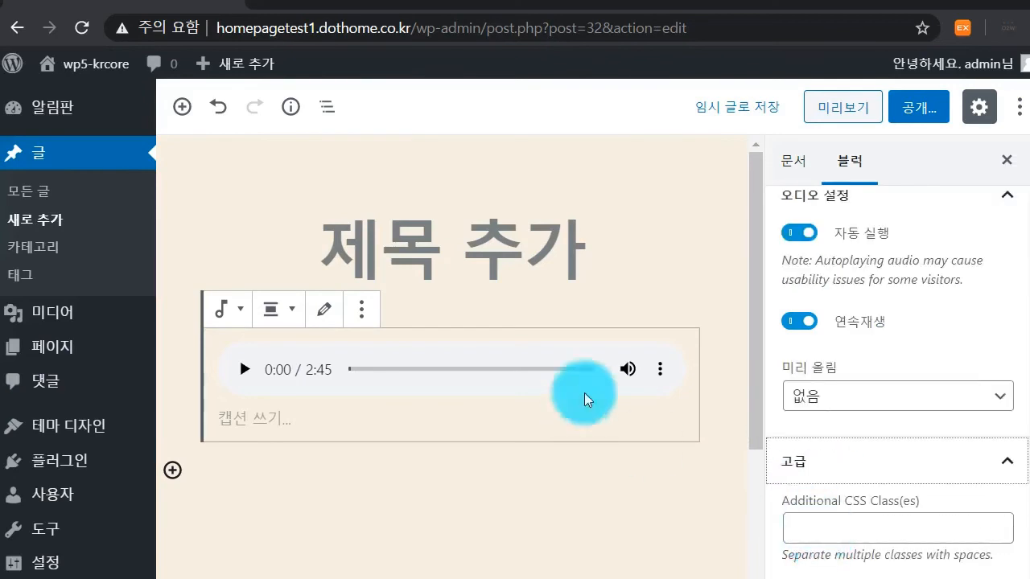
Delete the audio block from the post
left_click(362, 311)
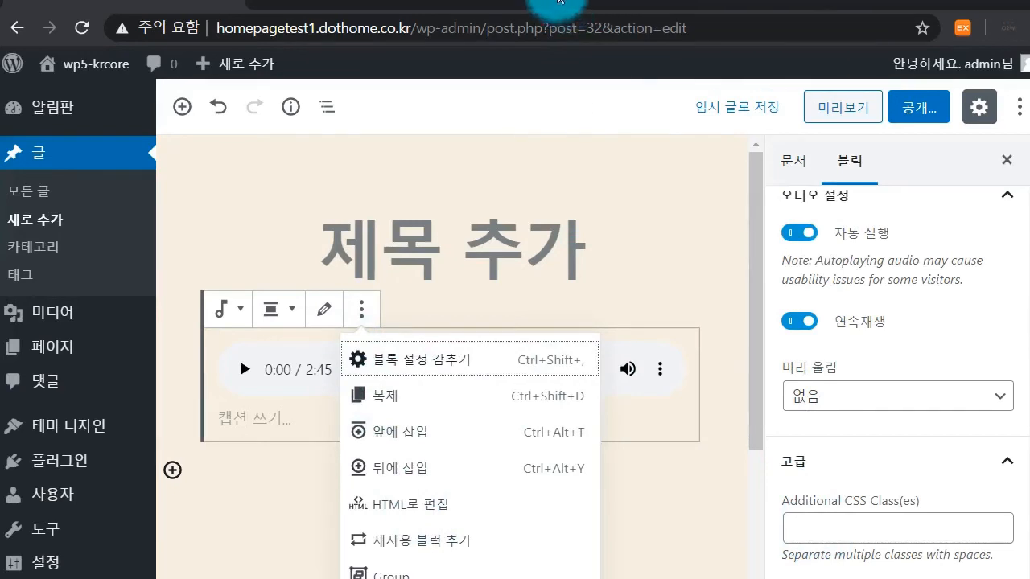
double_click(561, 1)
left_click(296, 528)
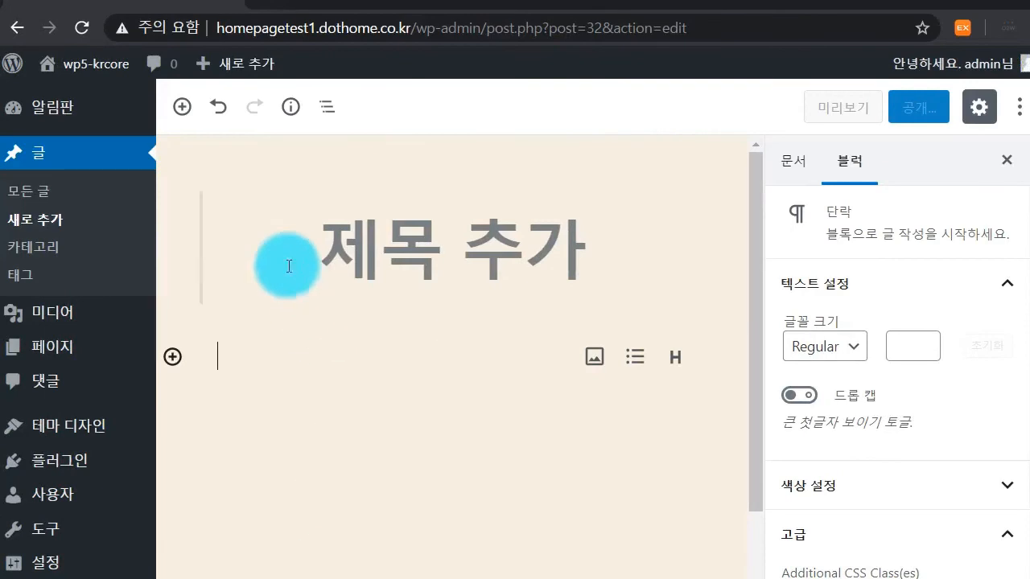
Insert a cover (커버) block from the common blocks into the empty post
left_click(181, 106)
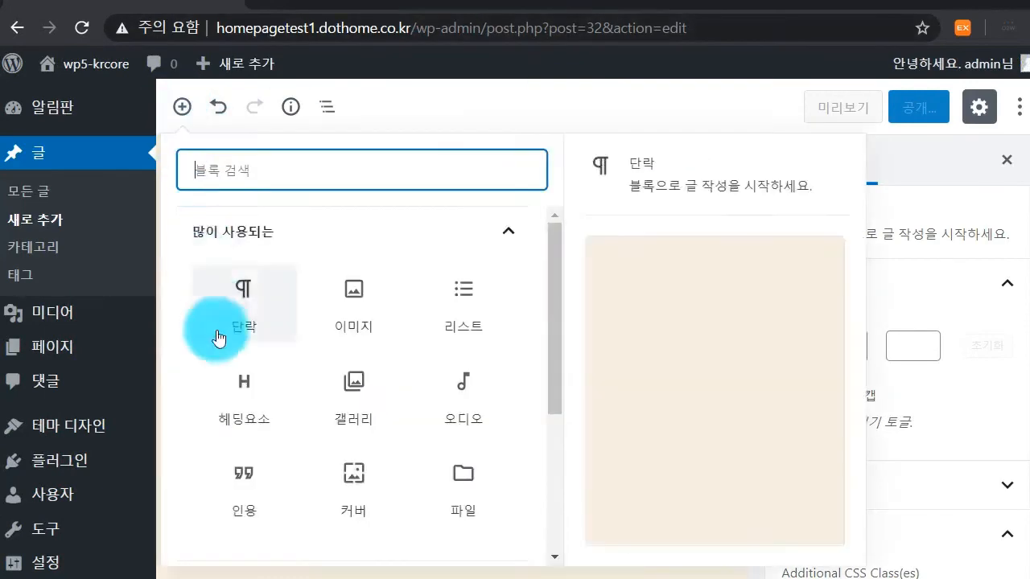
scroll(257, 354, "down", 3)
left_click(296, 482)
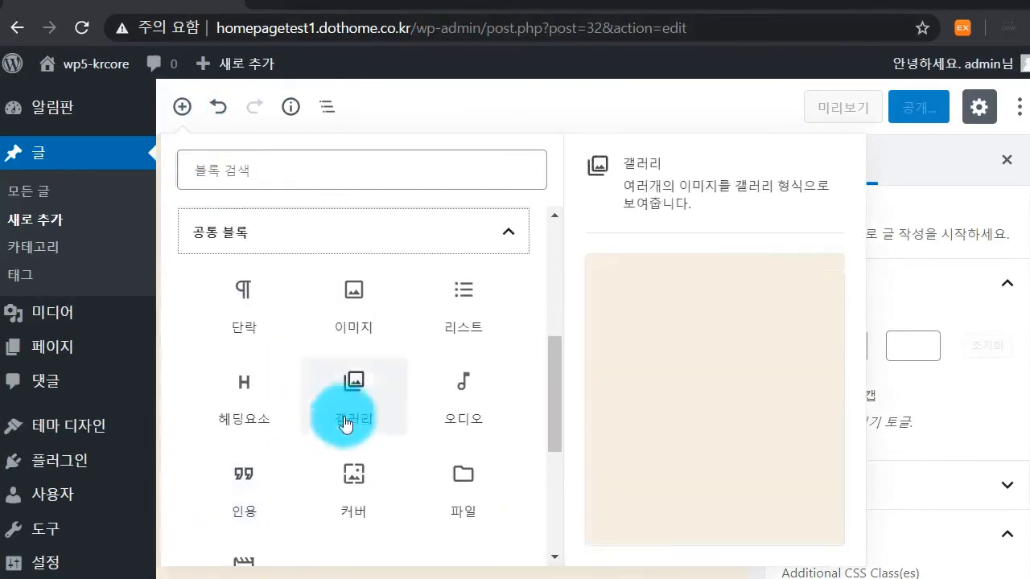
scroll(354, 474, "down", 2)
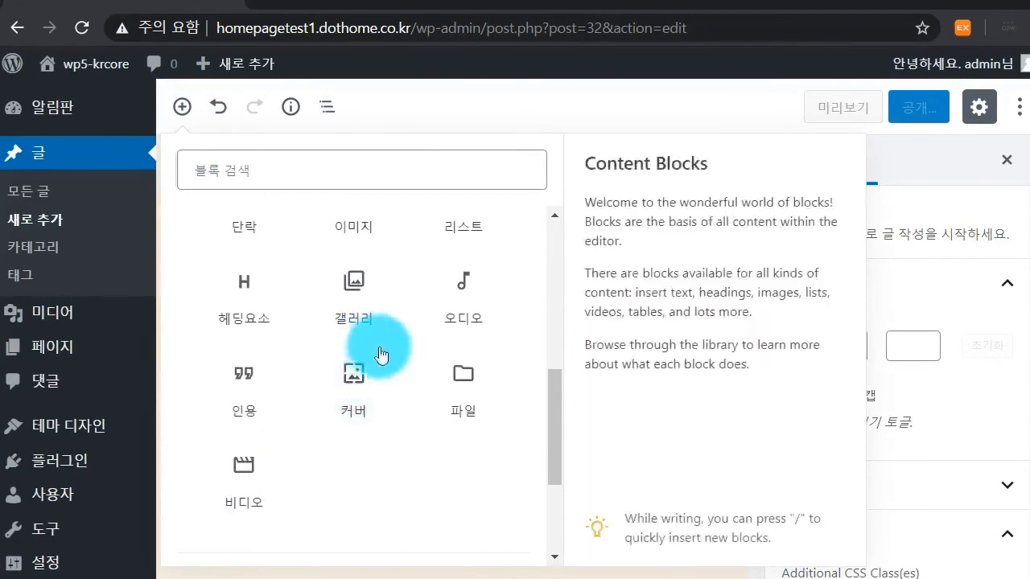
left_click(350, 394)
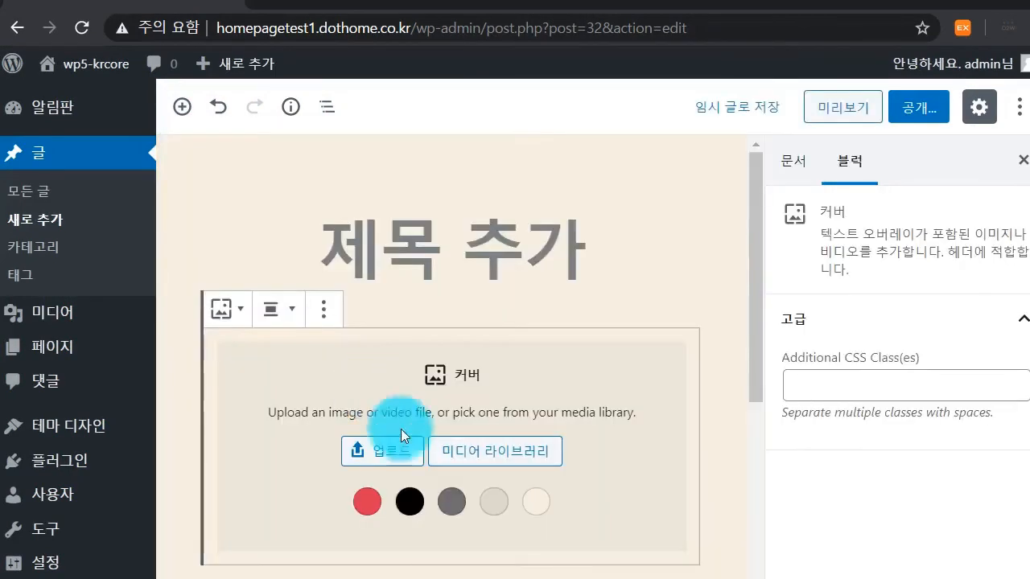
Upload the channel-art JPG ending in "채널아트-1 (1)" from the Downloads folder as the cover's image and view the result
left_click(397, 456)
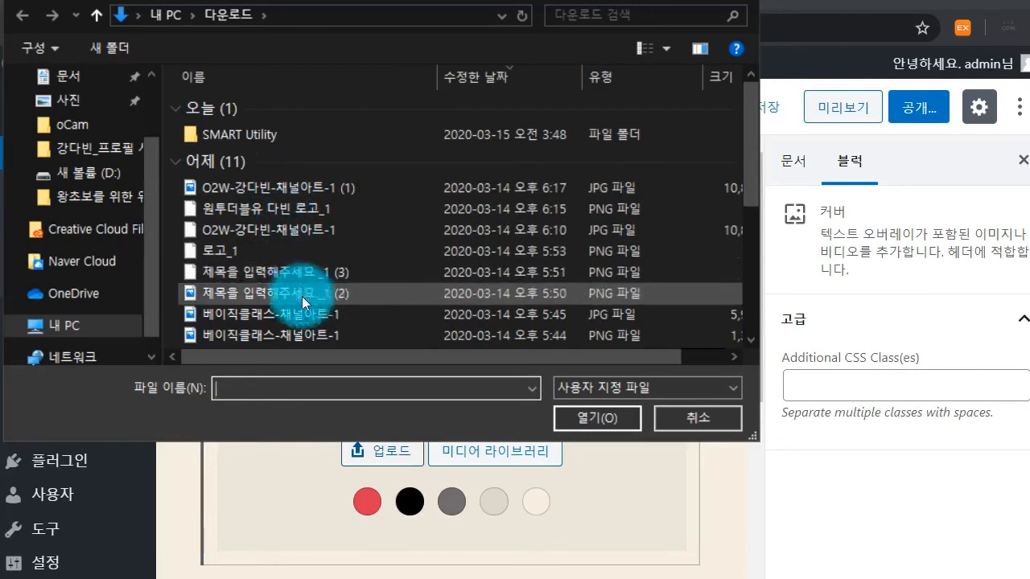
double_click(270, 190)
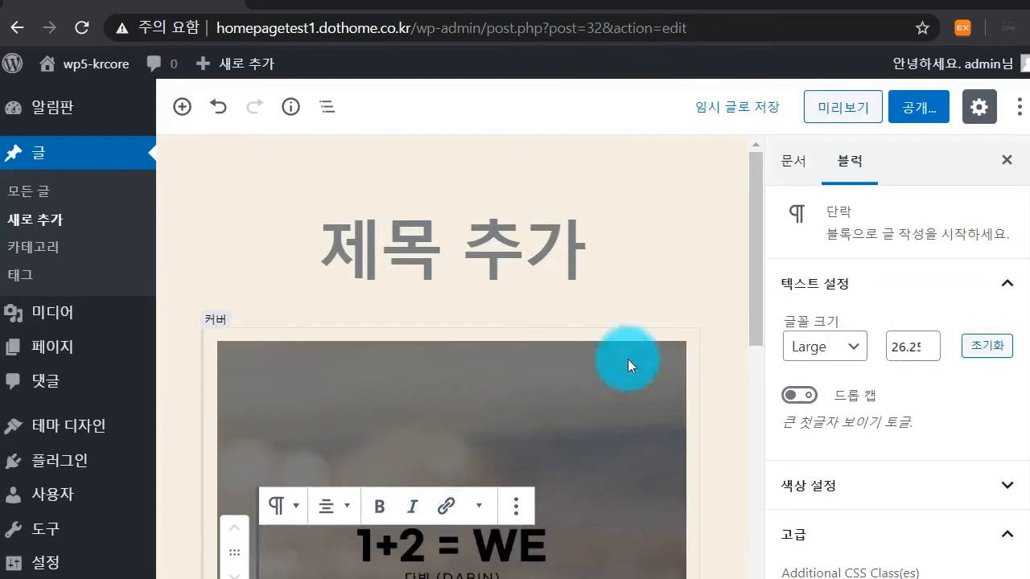
scroll(596, 411, "down", 3)
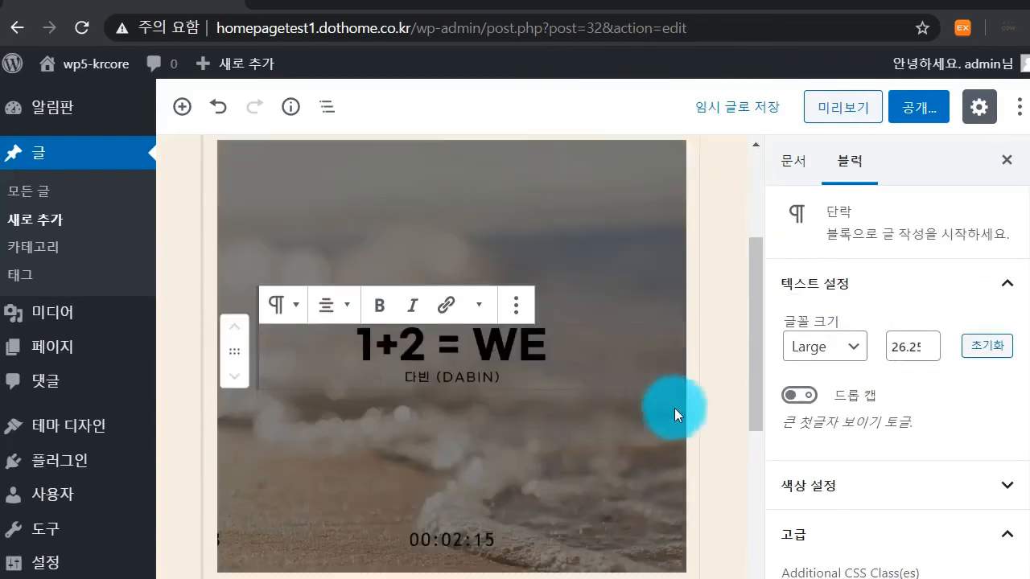
left_click(716, 377)
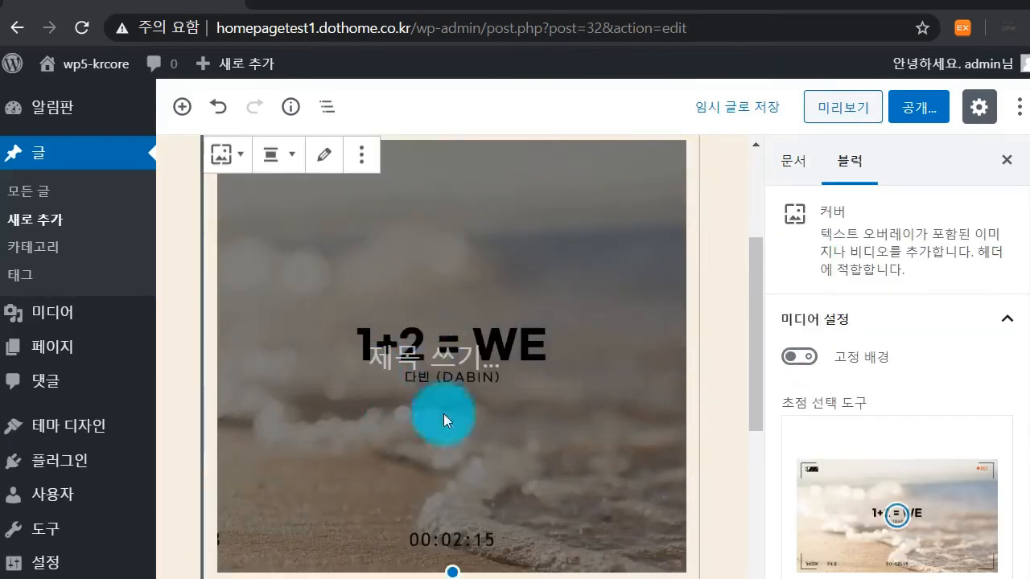
scroll(443, 408, "up", 1)
scroll(443, 408, "down", 1)
Write "안녕하세요." as the title text over the cover image
left_click(445, 346)
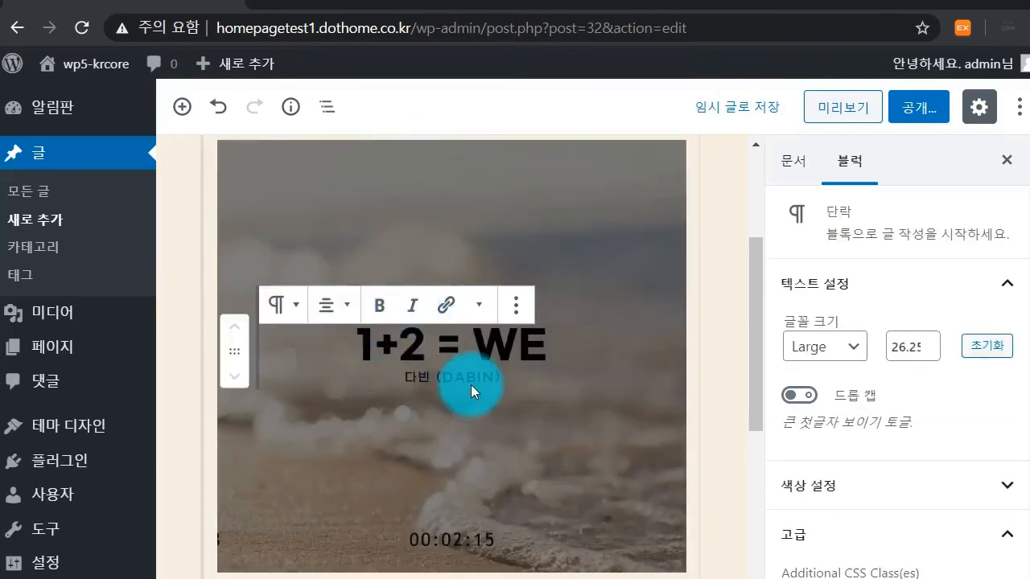
type("dks")
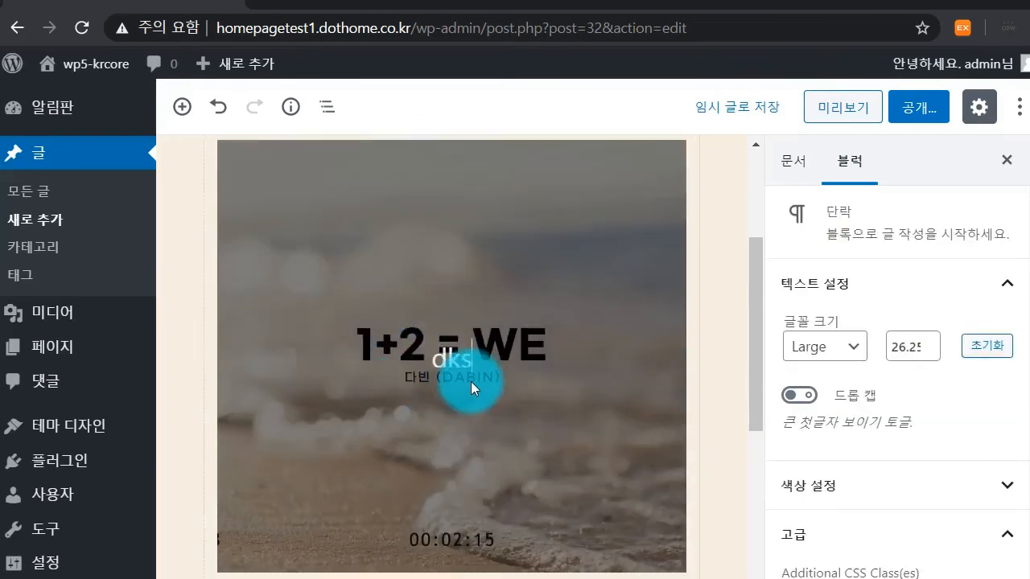
type("안녕")
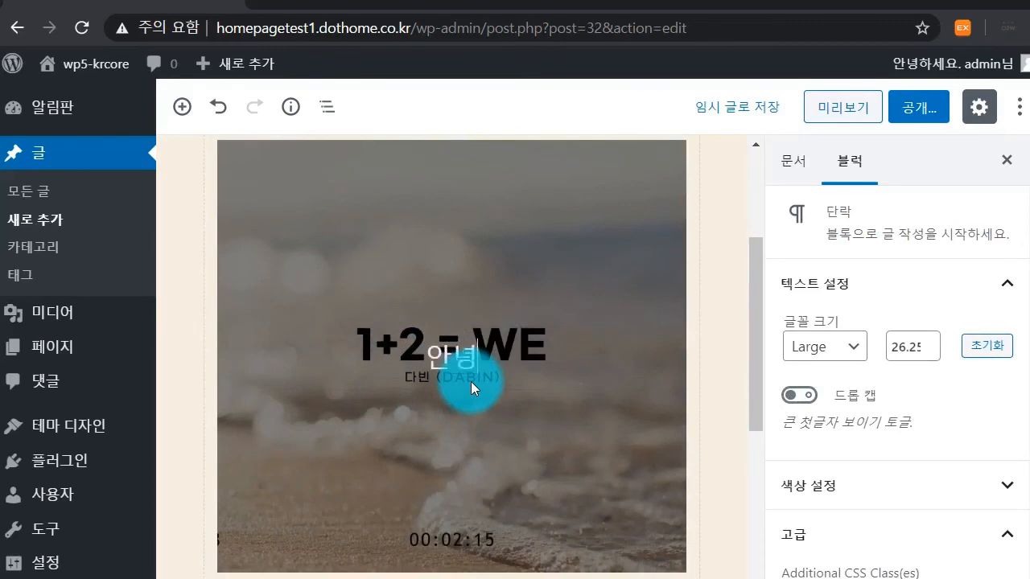
type("하세요.")
Add a second paragraph under the cover title reading "오늘은 워드프레스 3강입니다."
key("Return")
type("오늘은 이")
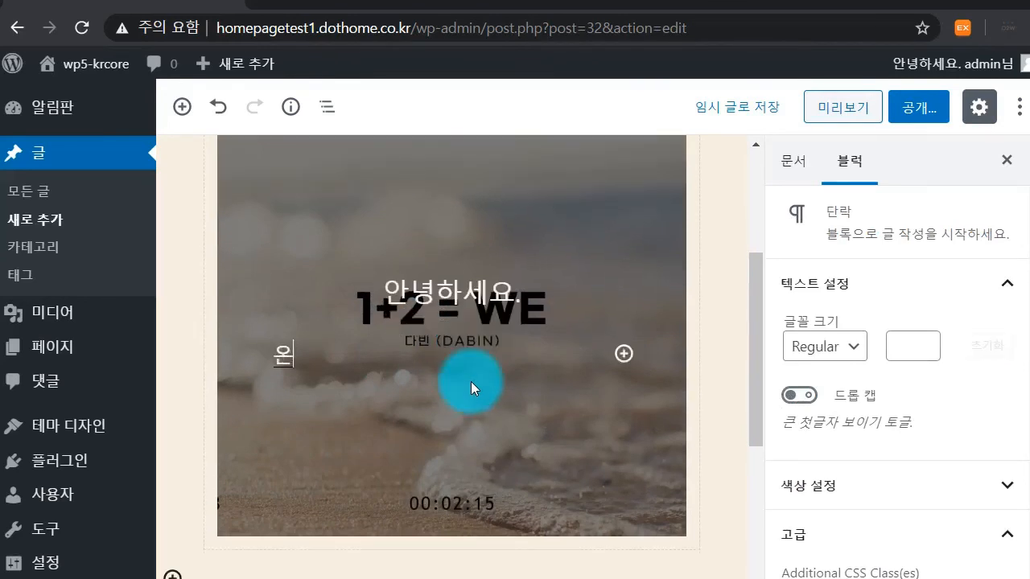
type("워드프레스")
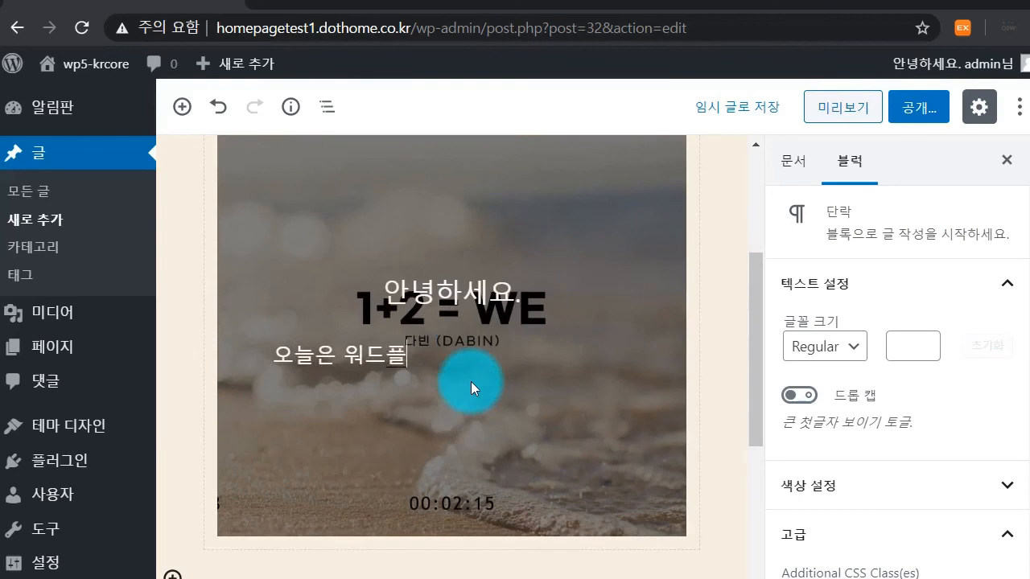
type(" 1")
key("BackSpace")
type("3강")
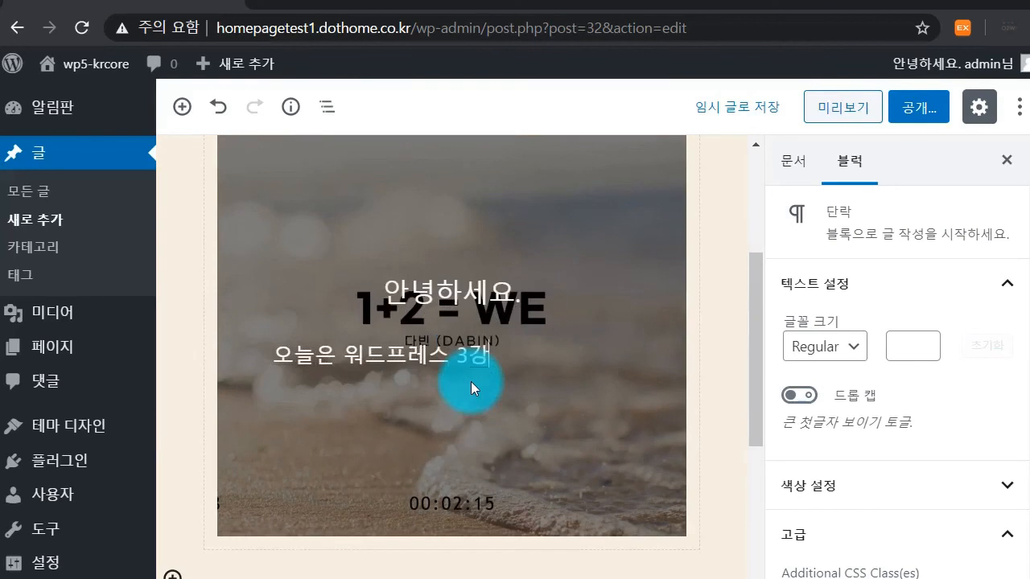
type("입니다.")
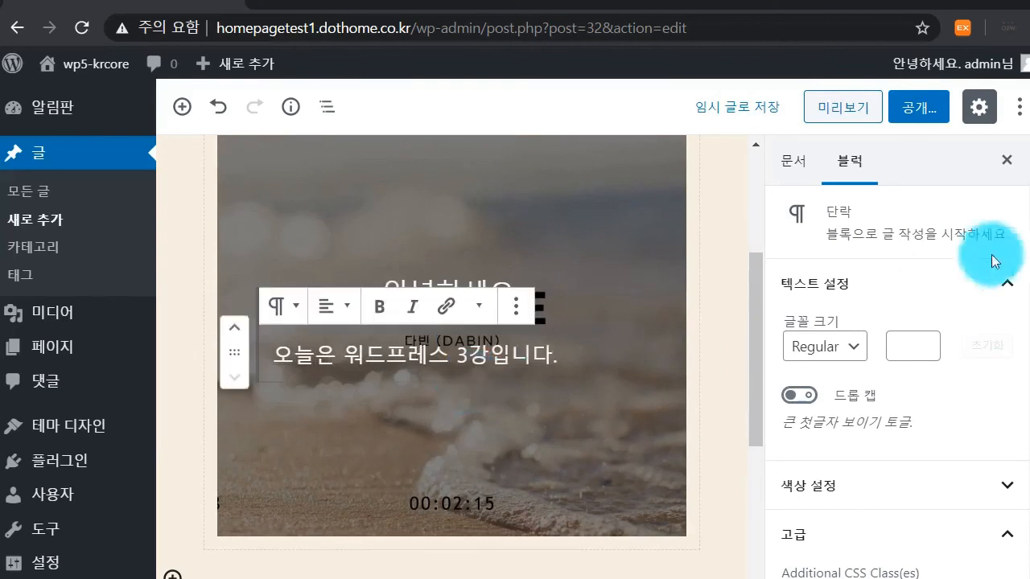
Preview the post, inspect the two text lines over the cover image, and return to the editor
left_click(825, 103)
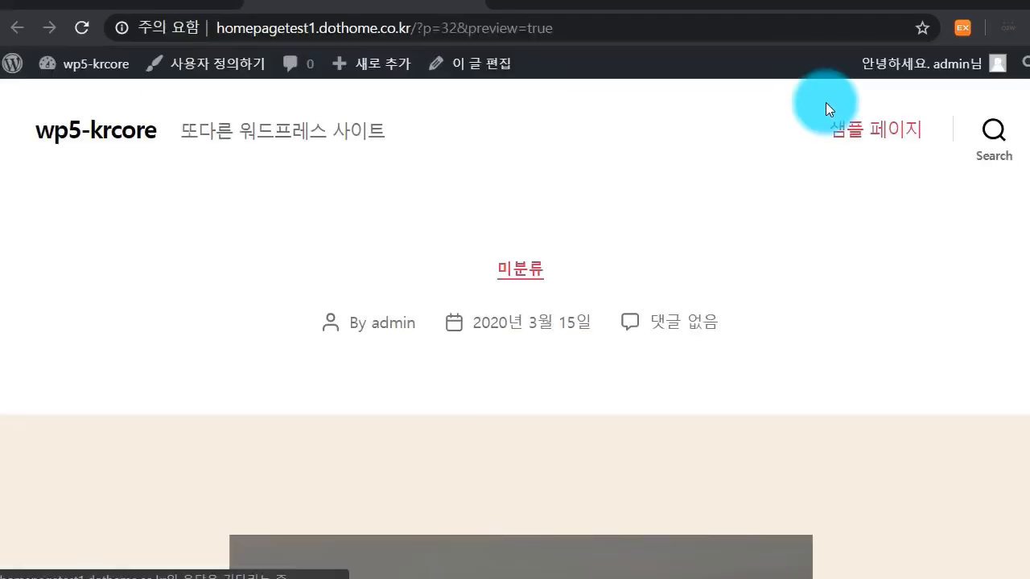
scroll(725, 300, "down", 5)
left_click_drag(454, 313, 502, 362)
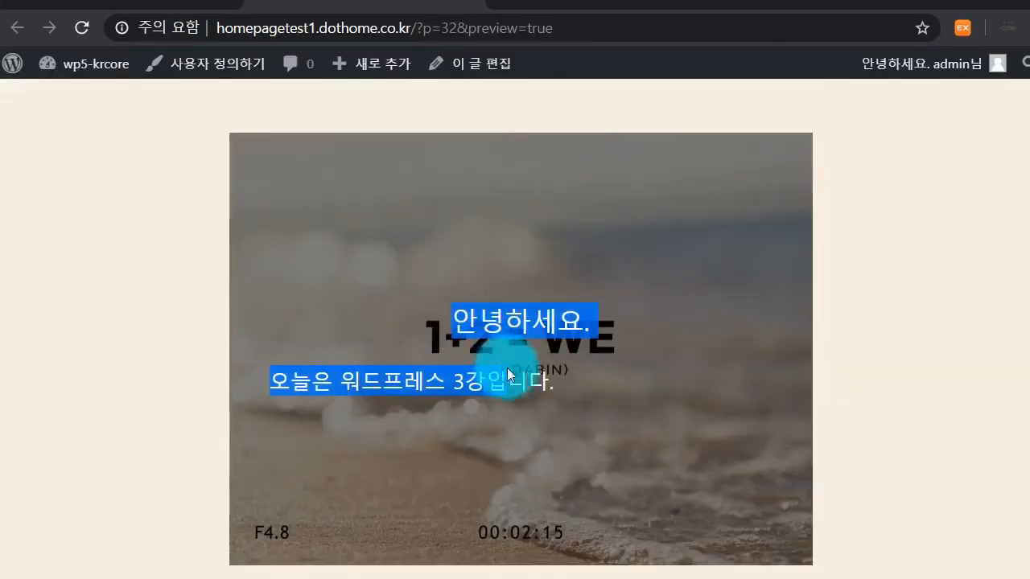
left_click(601, 428)
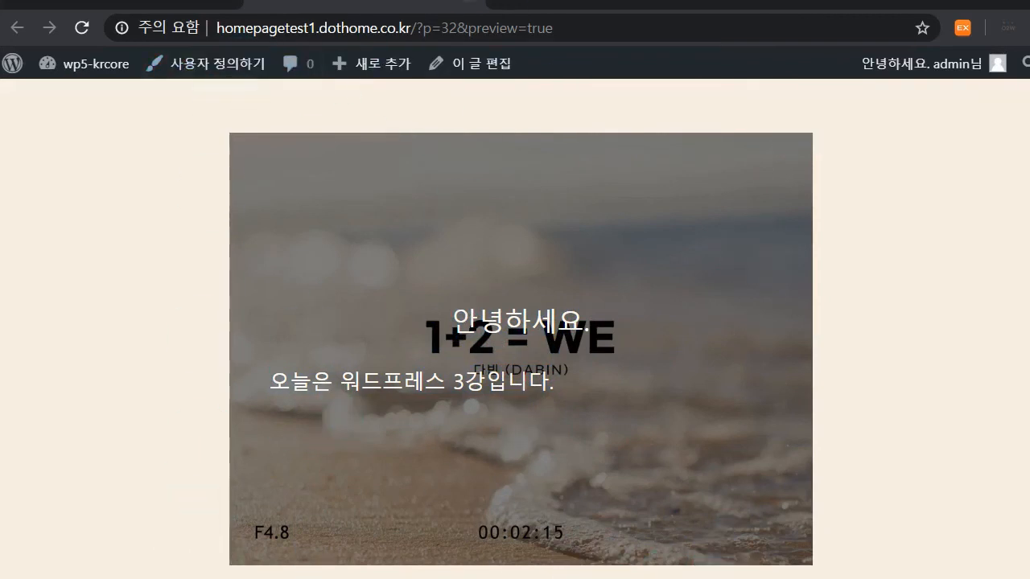
left_click(473, 3)
Move the cover image's focal point to 48% horizontally and 100% vertically in the cover block's media settings
scroll(357, 165, "up", 2)
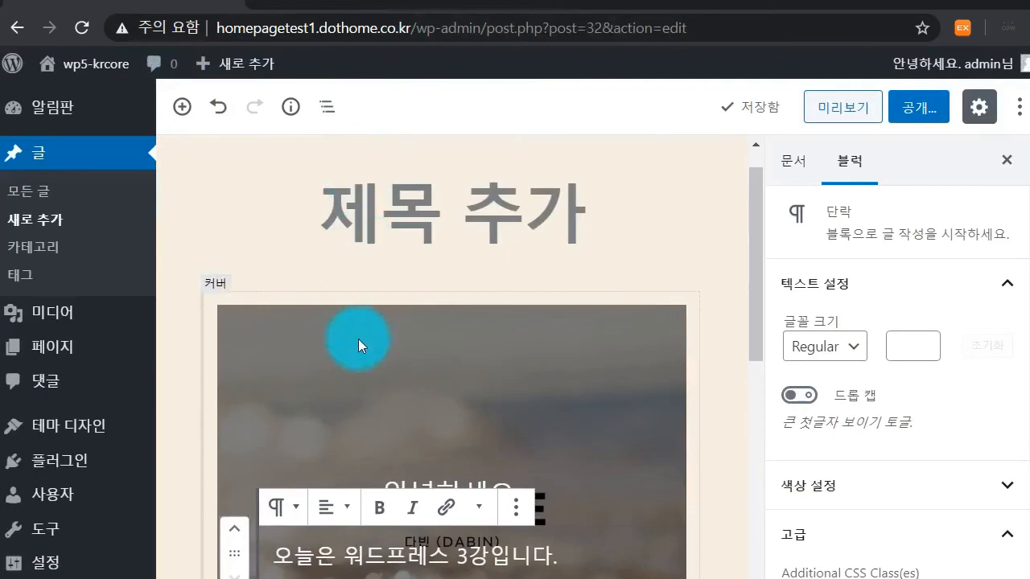
left_click(357, 339)
left_click(362, 273)
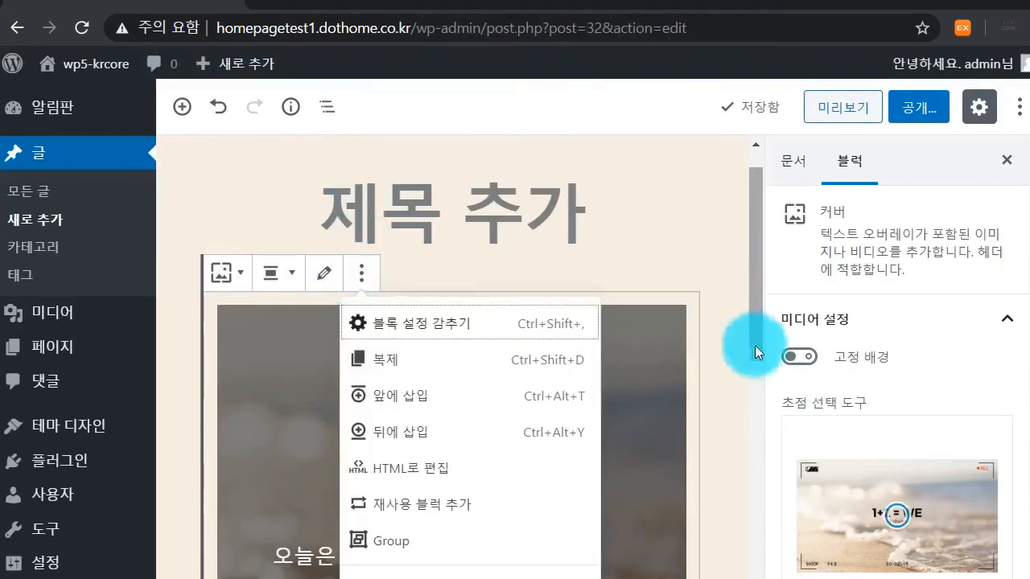
left_click(800, 357)
left_click(805, 359)
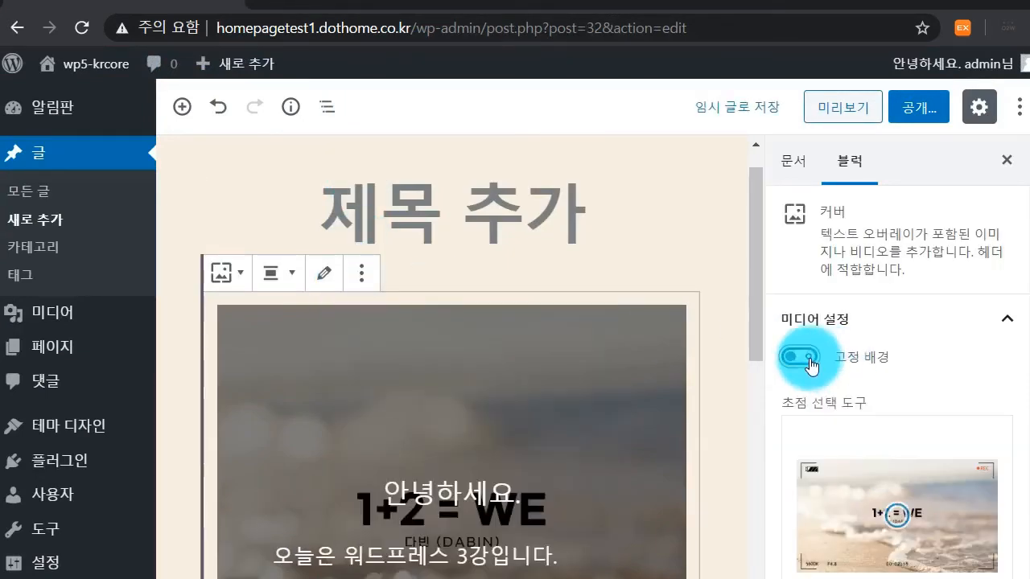
scroll(861, 391, "down", 2)
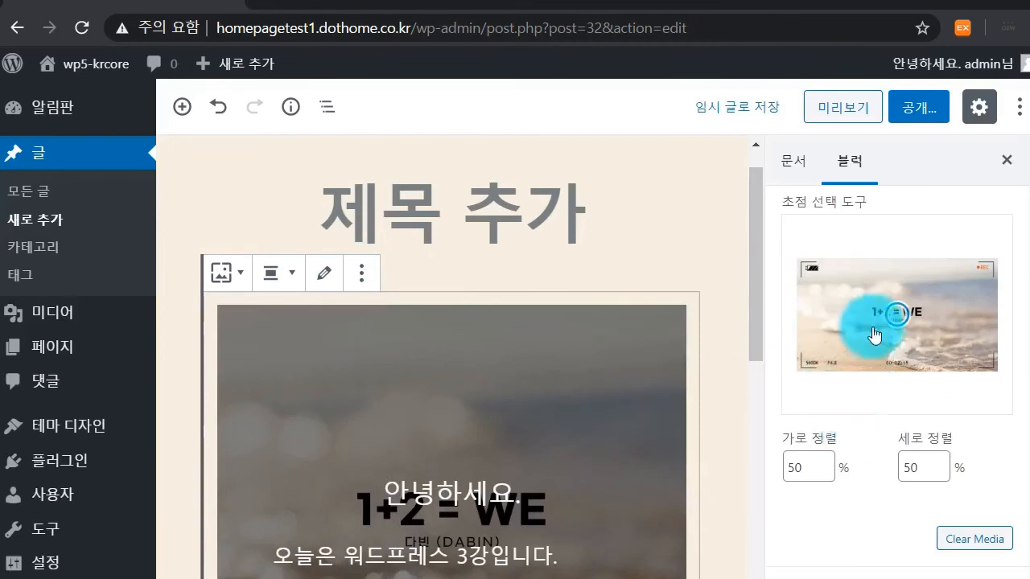
mouse_move(893, 309)
left_mouse_down()
mouse_move(805, 276)
mouse_move(816, 322)
mouse_move(839, 351)
mouse_move(901, 331)
mouse_move(896, 312)
mouse_move(892, 395)
left_mouse_up()
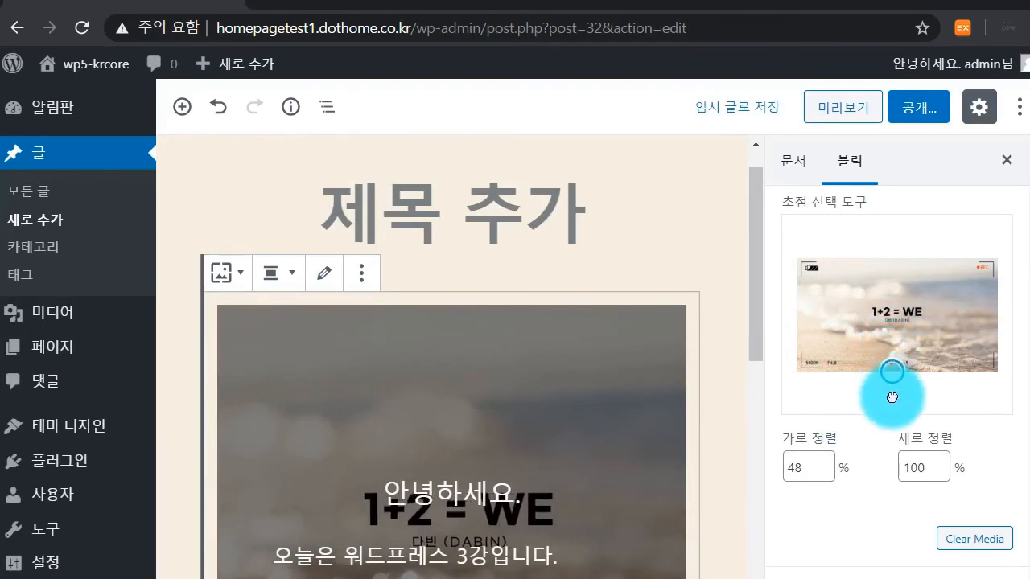
Delete the whole cover block from the post
left_click(361, 273)
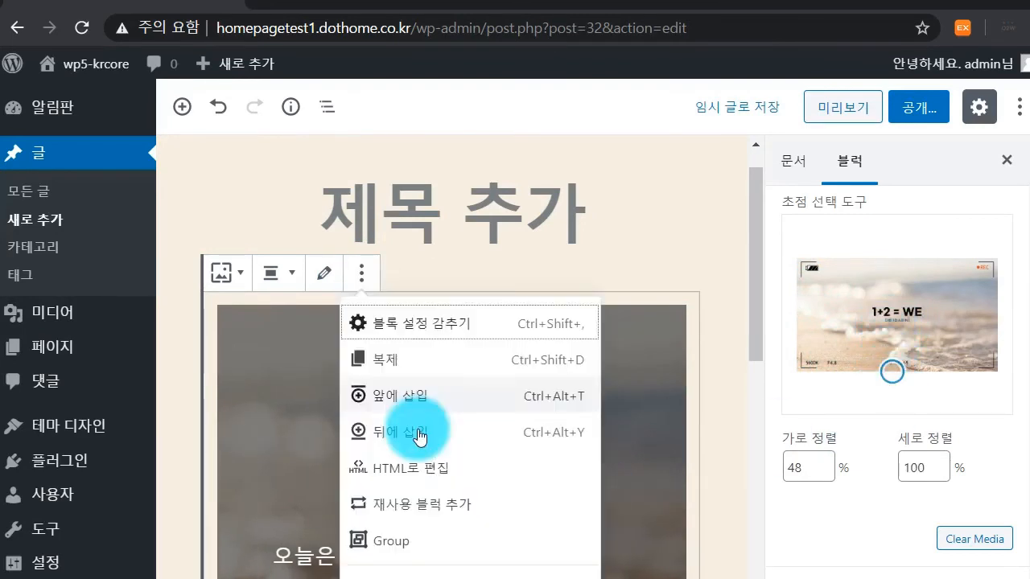
left_click(287, 399)
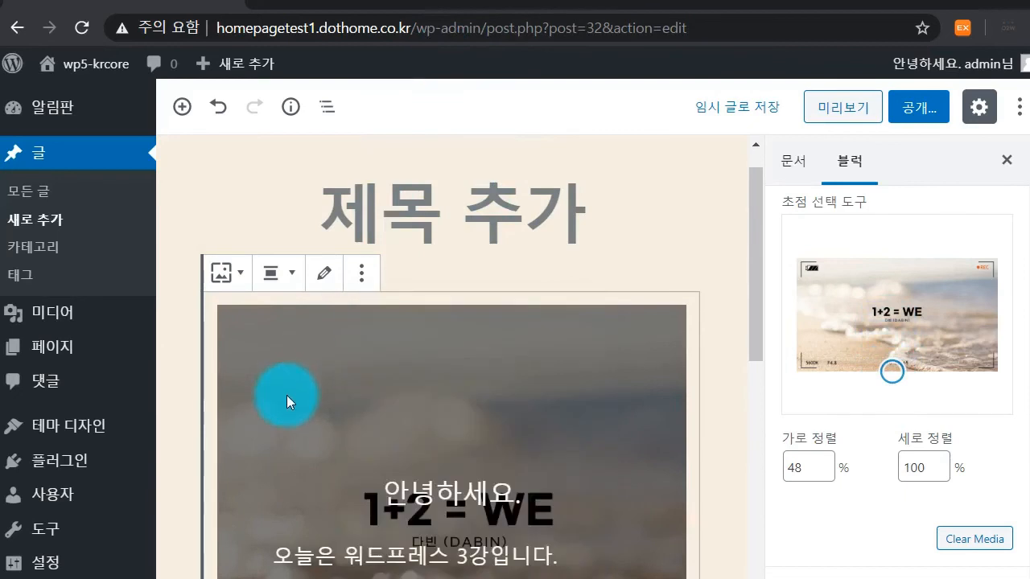
key("Delete")
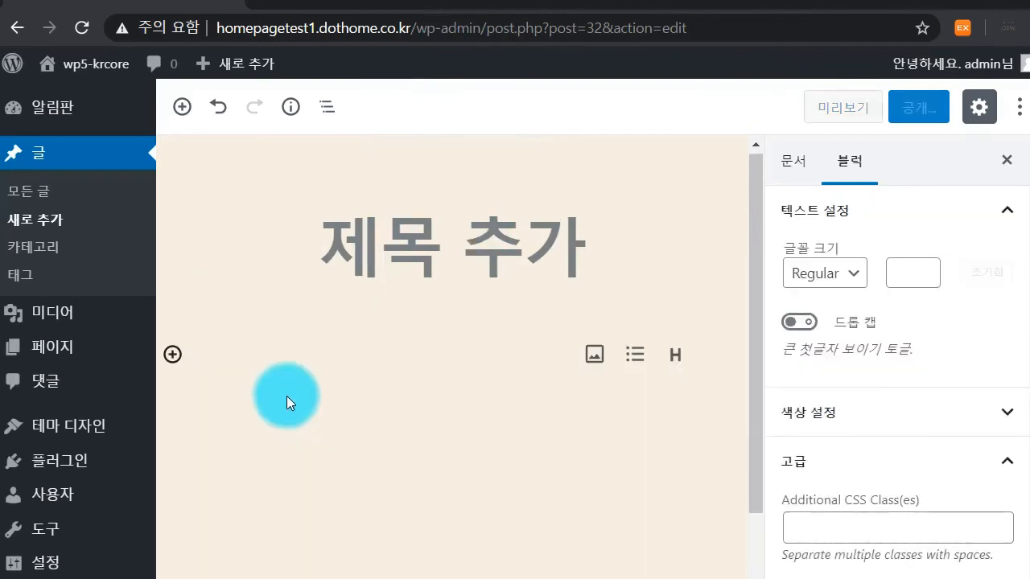
Insert a file (파일) block and upload the channel-art JPG ending in "채널아트-1 (1)" from the Downloads folder
left_click(181, 106)
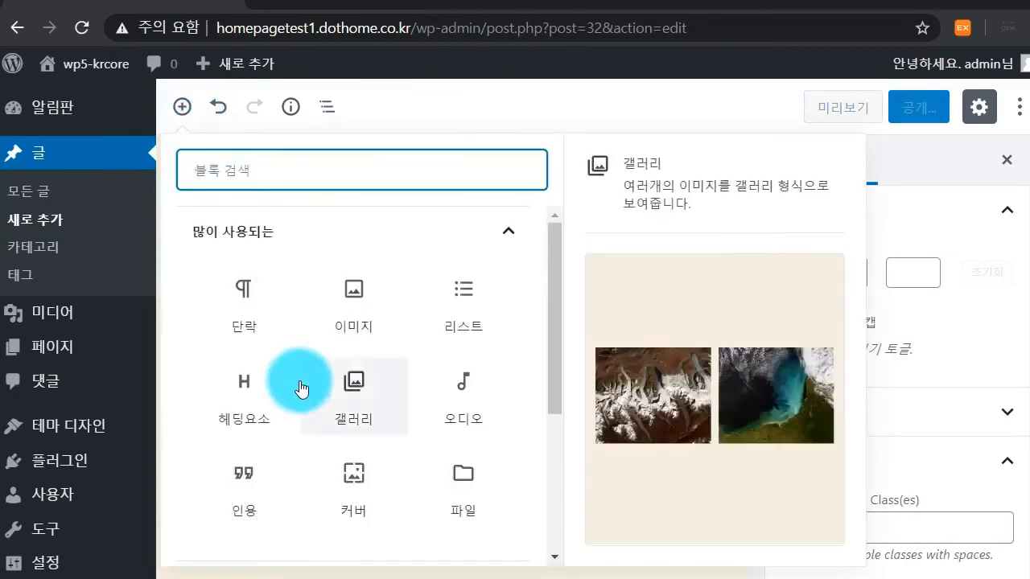
left_click(346, 487)
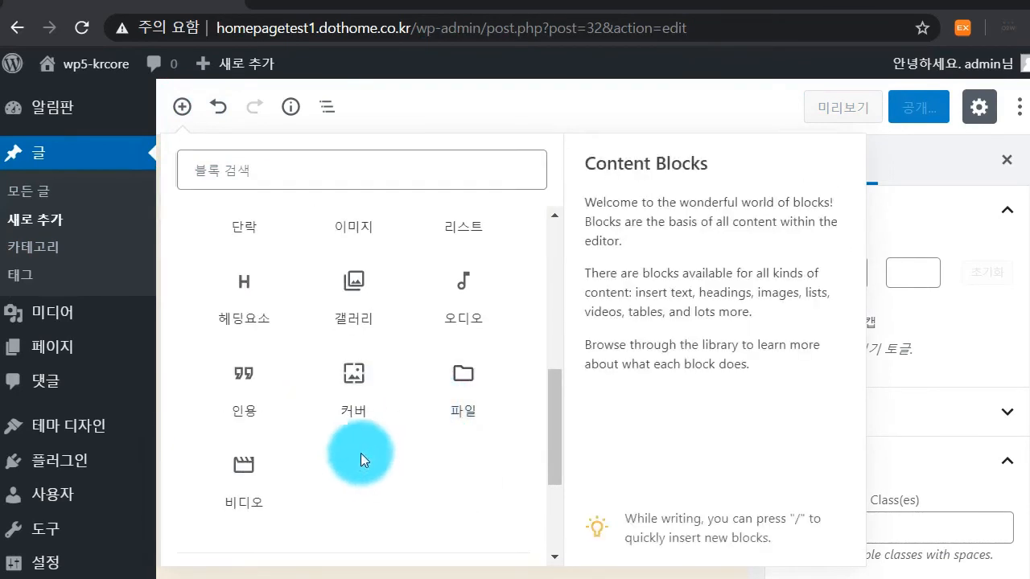
left_click(473, 399)
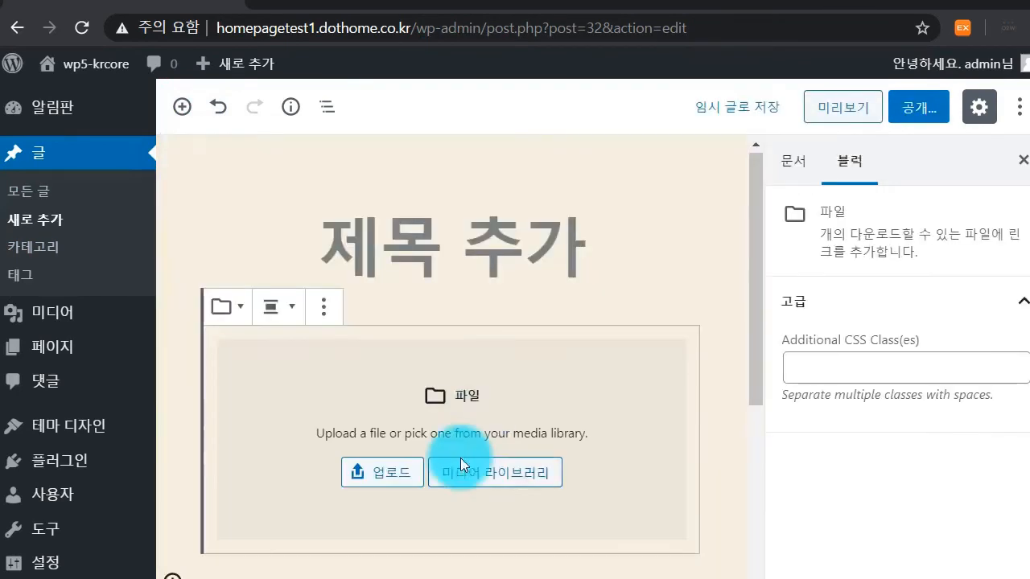
left_click(383, 473)
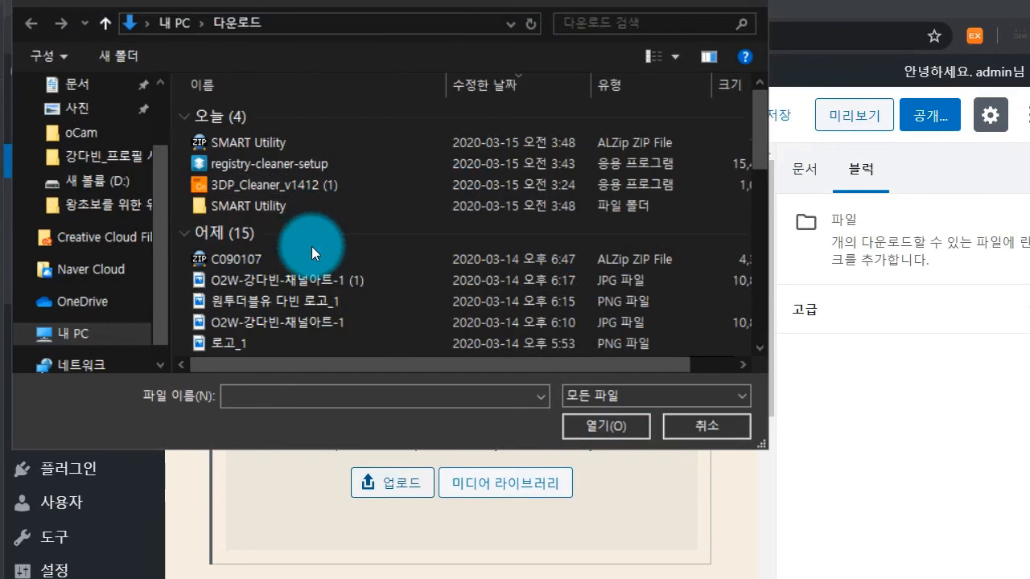
double_click(327, 278)
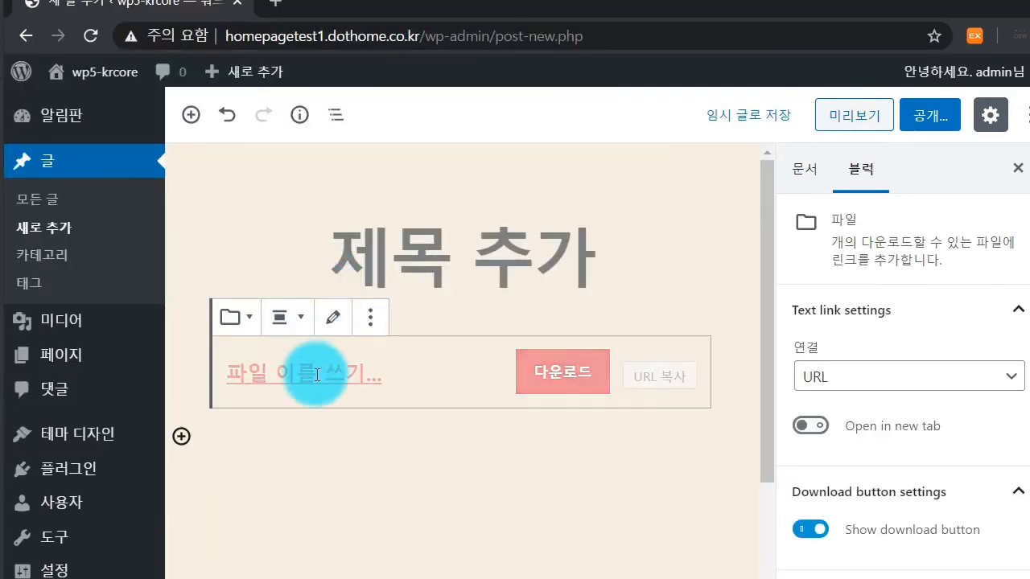
left_click(316, 374)
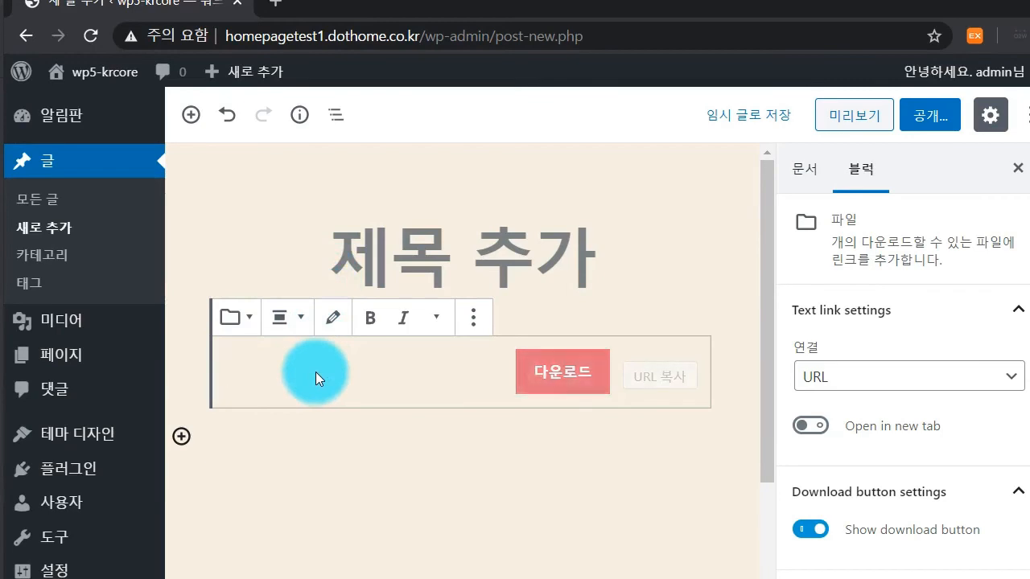
type("a")
key("BackSpace")
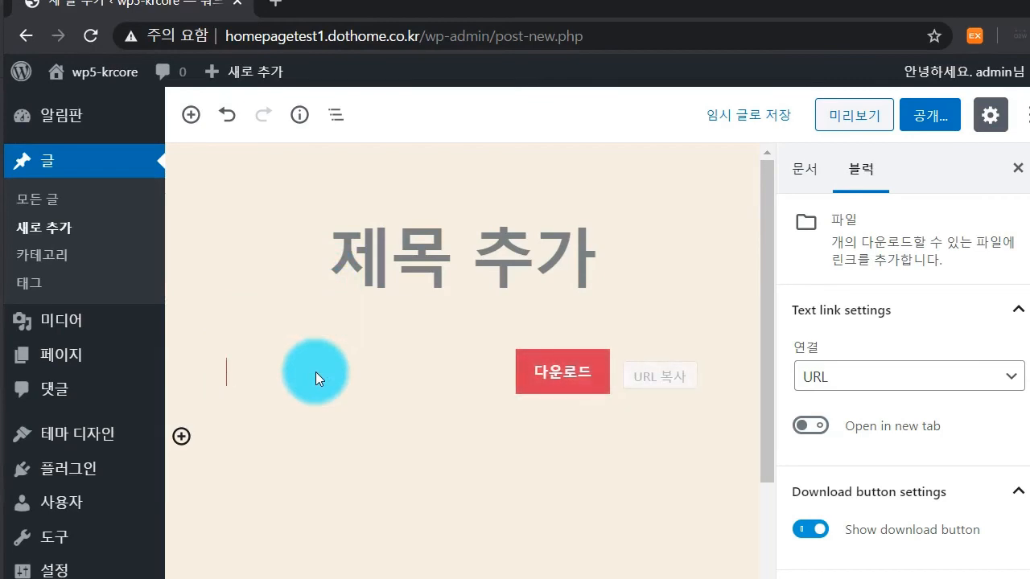
type("사진")
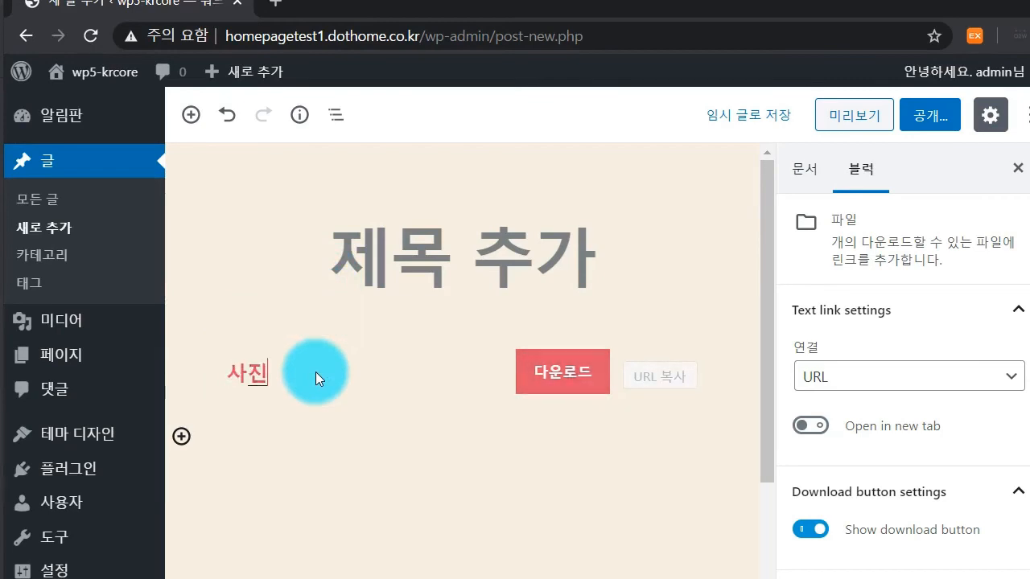
key("BackSpace")
key("BackSpace")
key("BackSpace")
key("BackSpace")
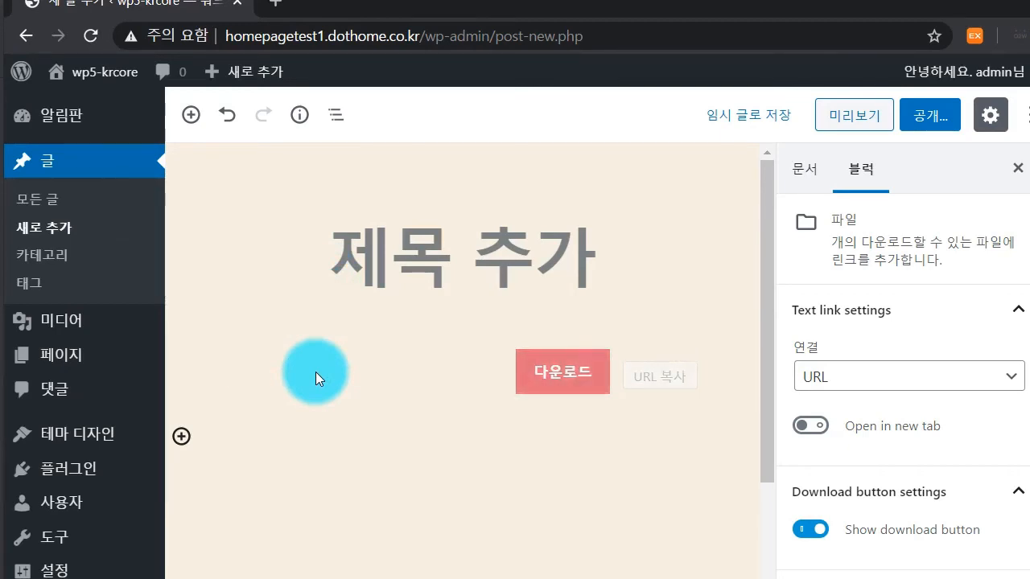
Set the file block's link text to "엑셀 자료 다운로드", removing all of the original file name
type("엑셀 자료 다운로드O2W-강다빈-채널아트-1-1-3")
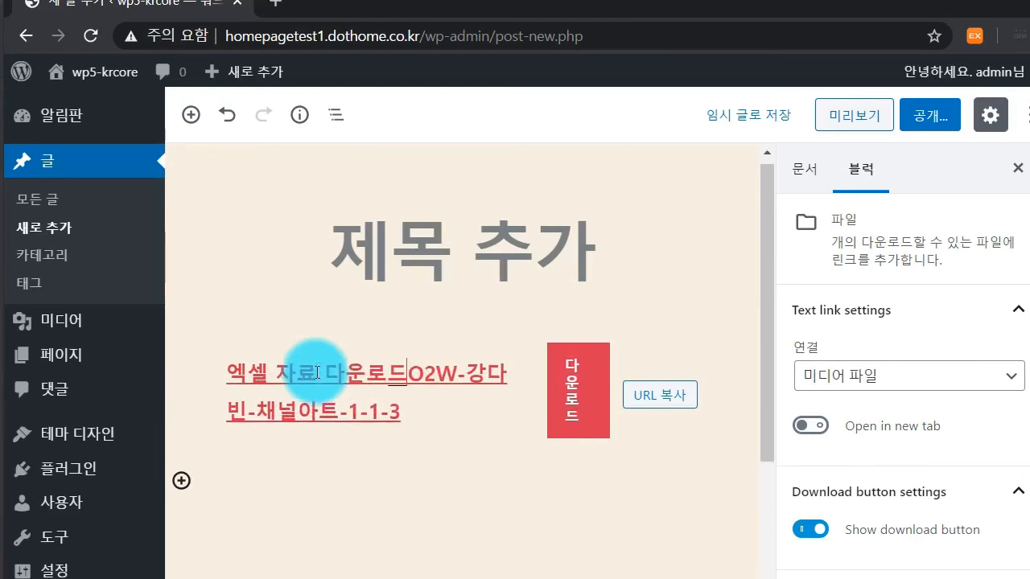
key("Delete")
key("Delete")
key("Delete")
key("Delete")
key("Delete")
key("Delete")
key("Delete")
key("Delete")
key("Delete")
key("Delete")
key("Delete")
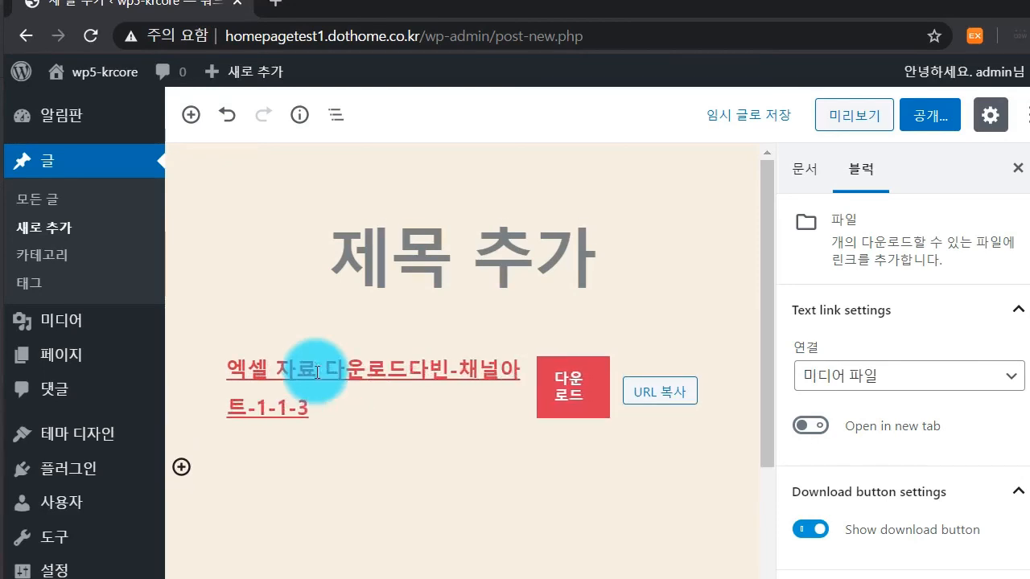
key("Delete")
key("Delete")
key("Delete")
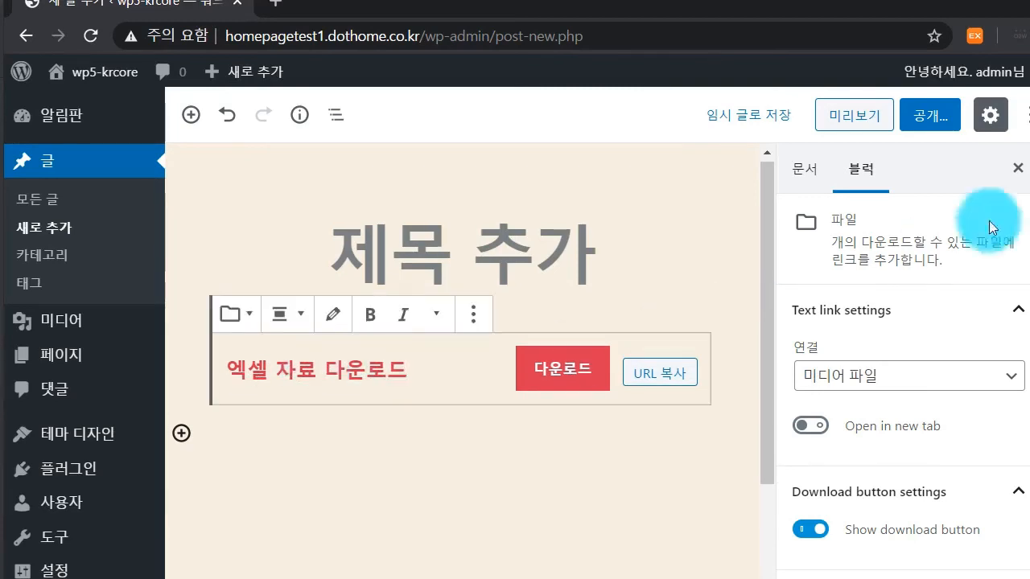
Preview the post, open the "엑셀 자료 다운로드" file link to check it, and return to the editor
left_click(866, 128)
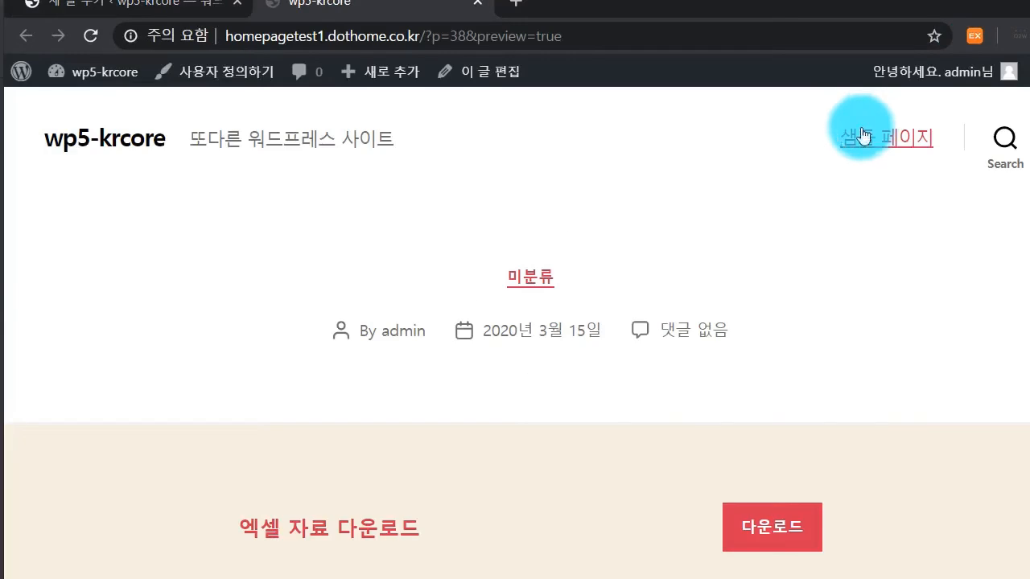
scroll(651, 353, "down", 1)
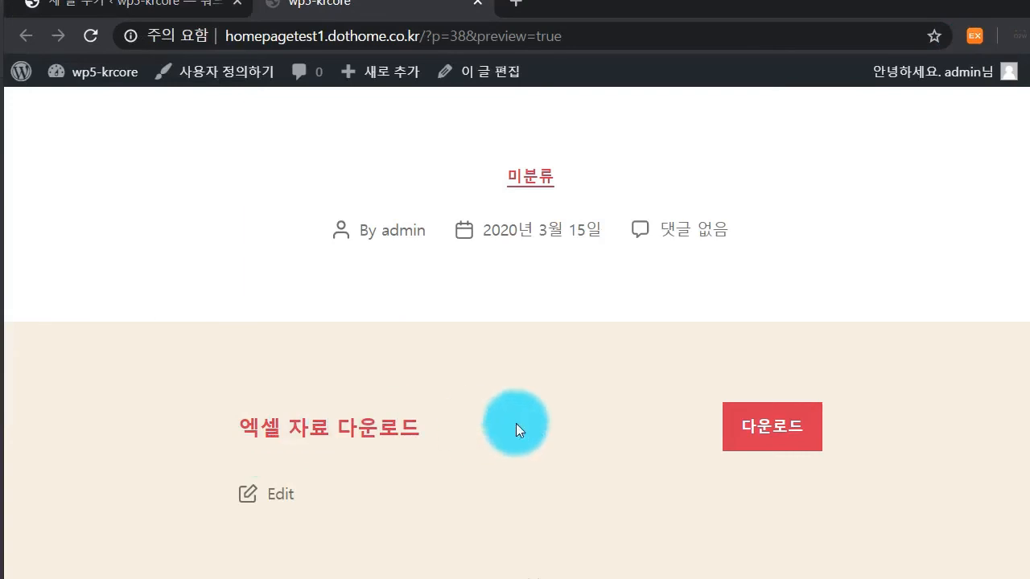
left_click(391, 427)
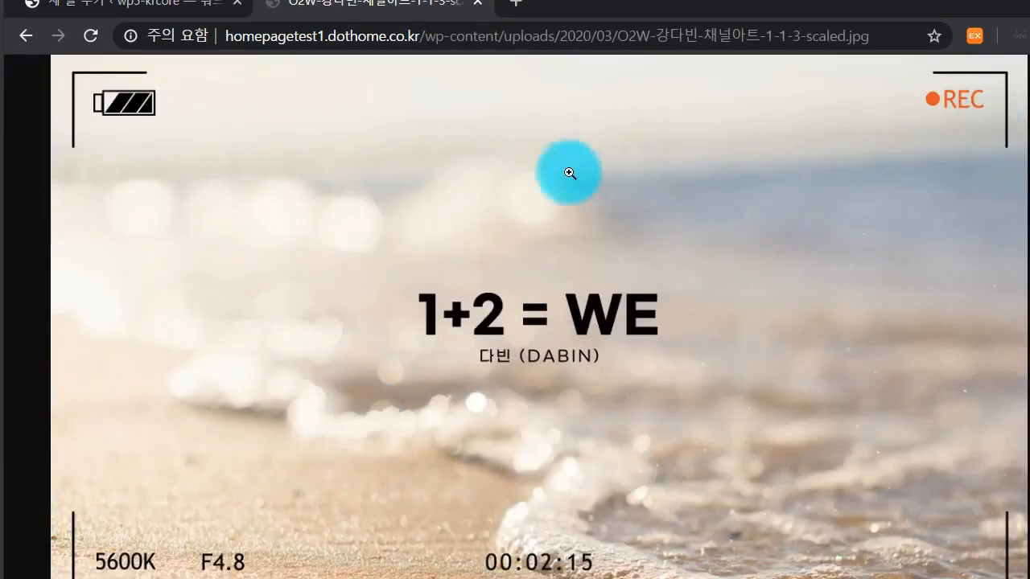
left_click(478, 5)
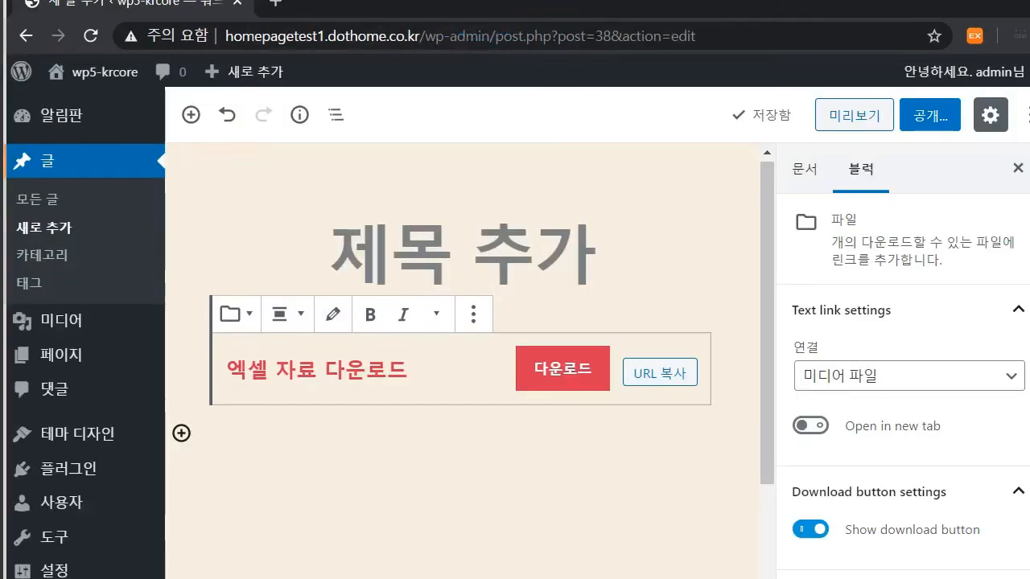
Remove the file block from the post
left_click(306, 264)
left_click(474, 296)
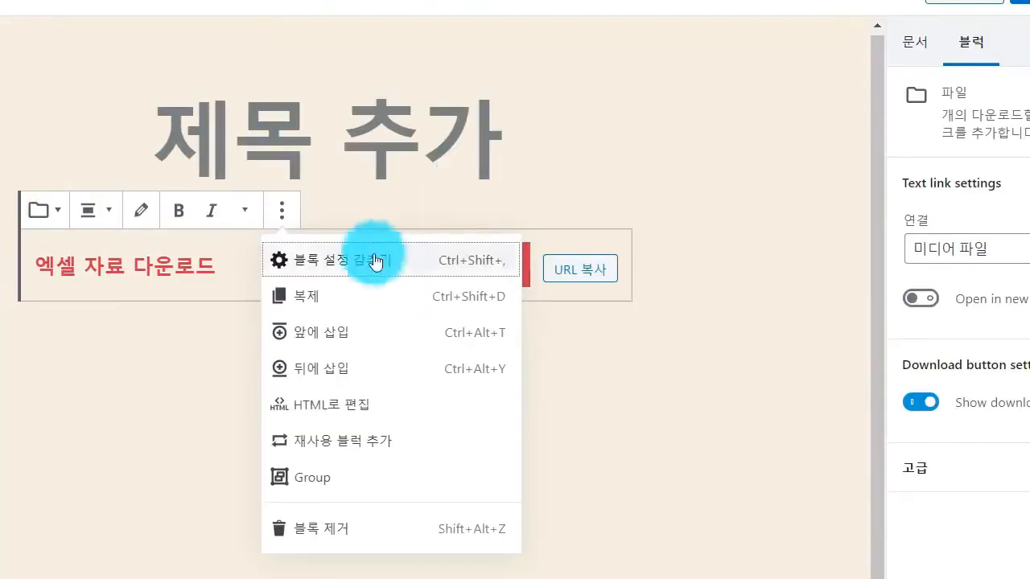
left_click(375, 524)
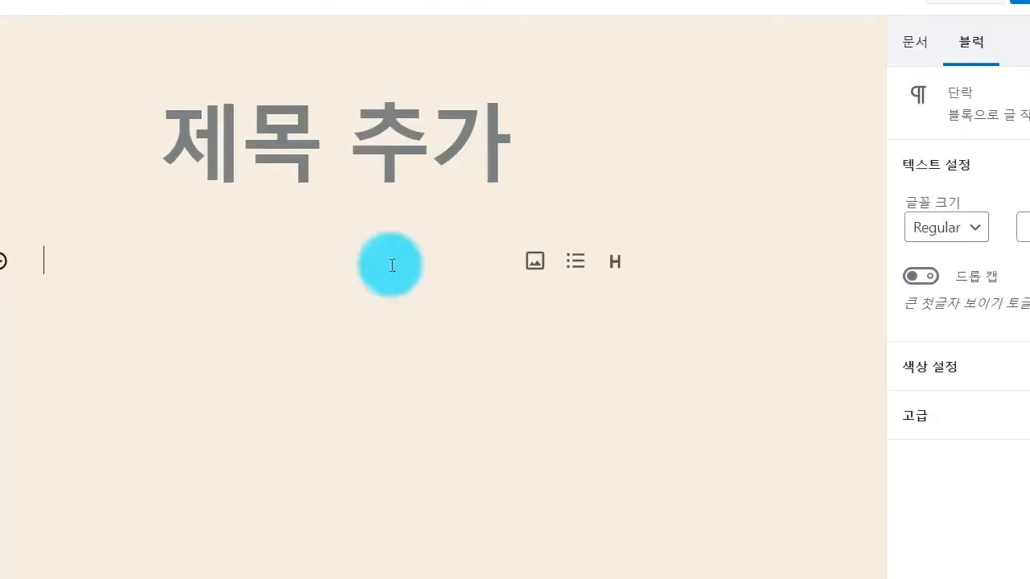
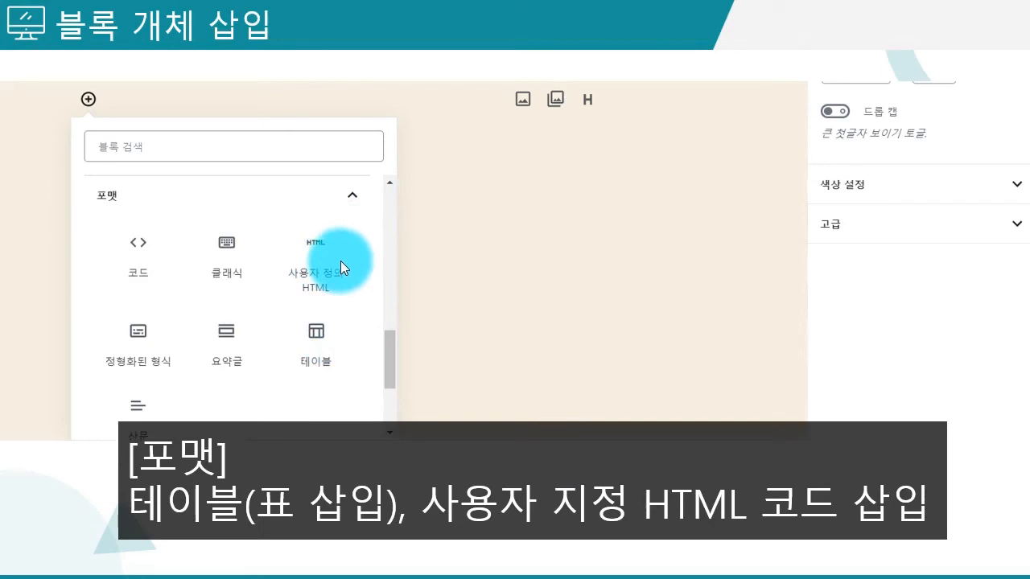
Insert a custom HTML (사용자 정의 HTML) block from the format (포맷) category into the empty post
mouse_move(342, 578)
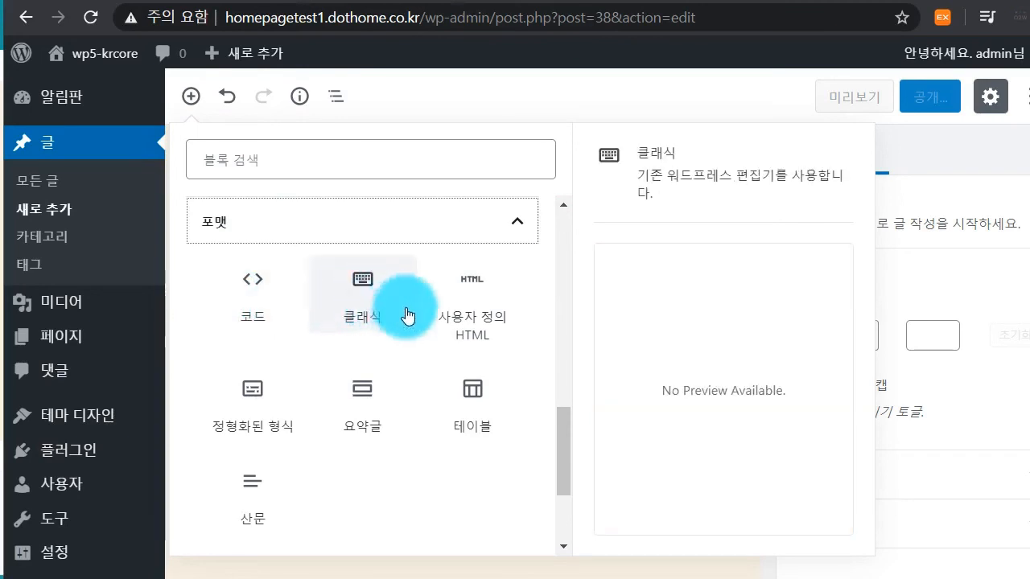
left_click(472, 306)
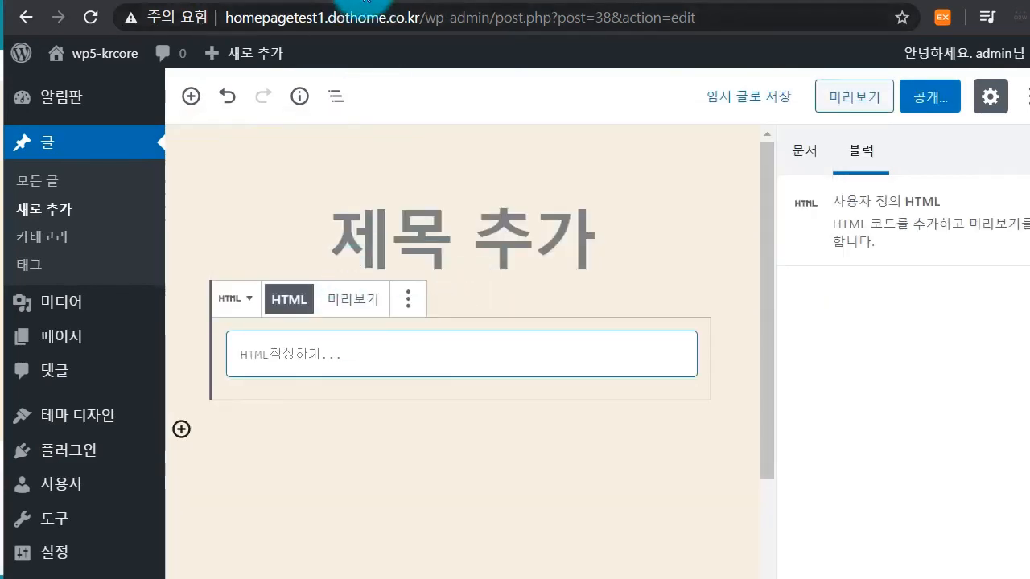
Switch to the YouTube page of MCND 'ICE AGE' M/V and copy the video's iframe embed code
left_click(360, 2)
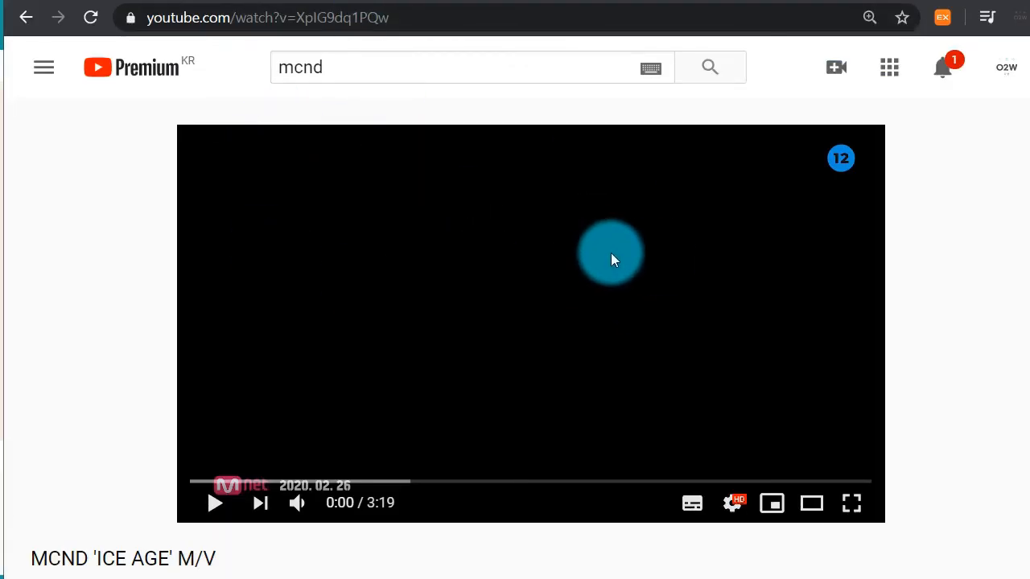
scroll(611, 259, "down", 1)
scroll(612, 259, "down", 1)
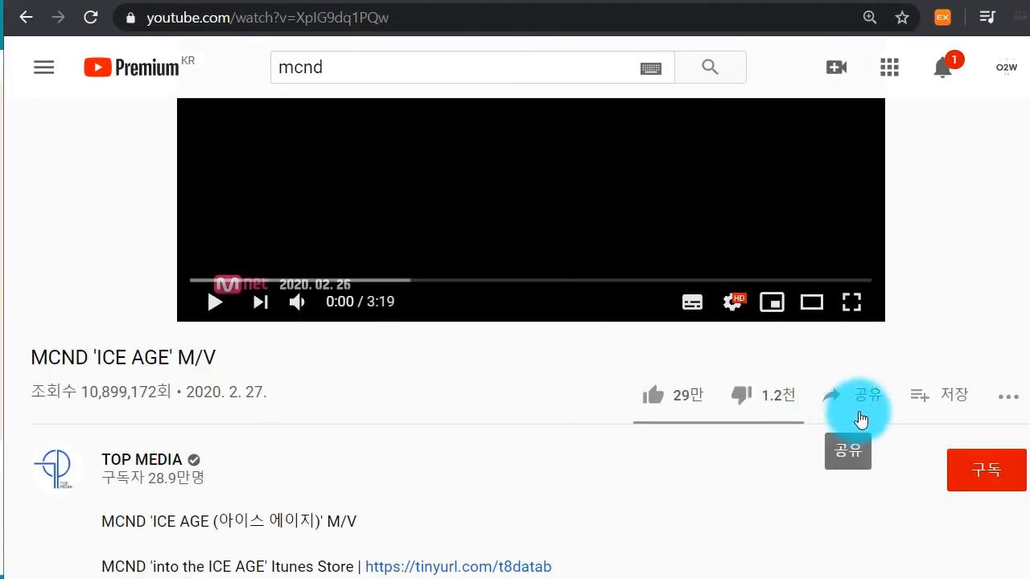
left_click(862, 415)
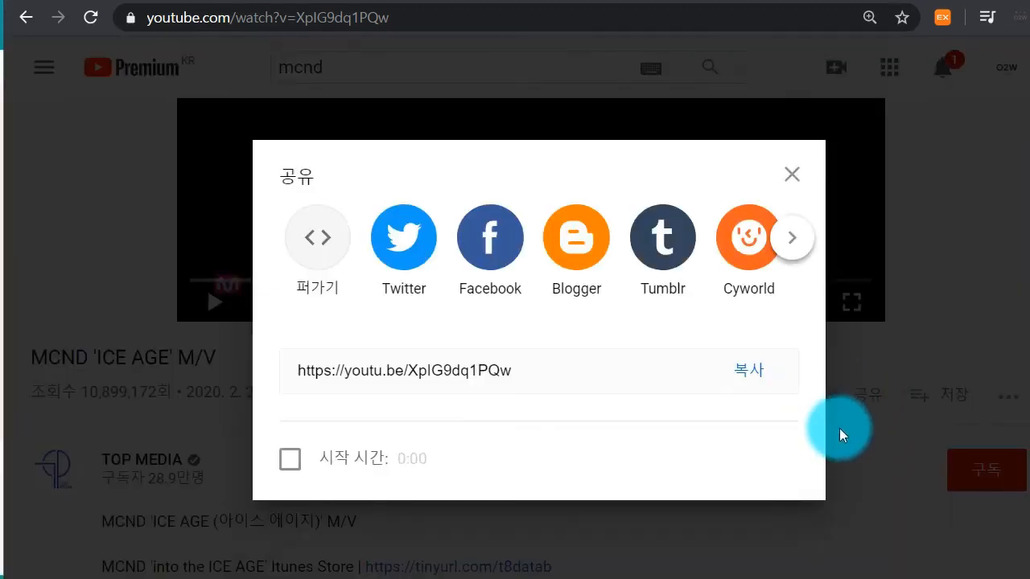
left_click(315, 239)
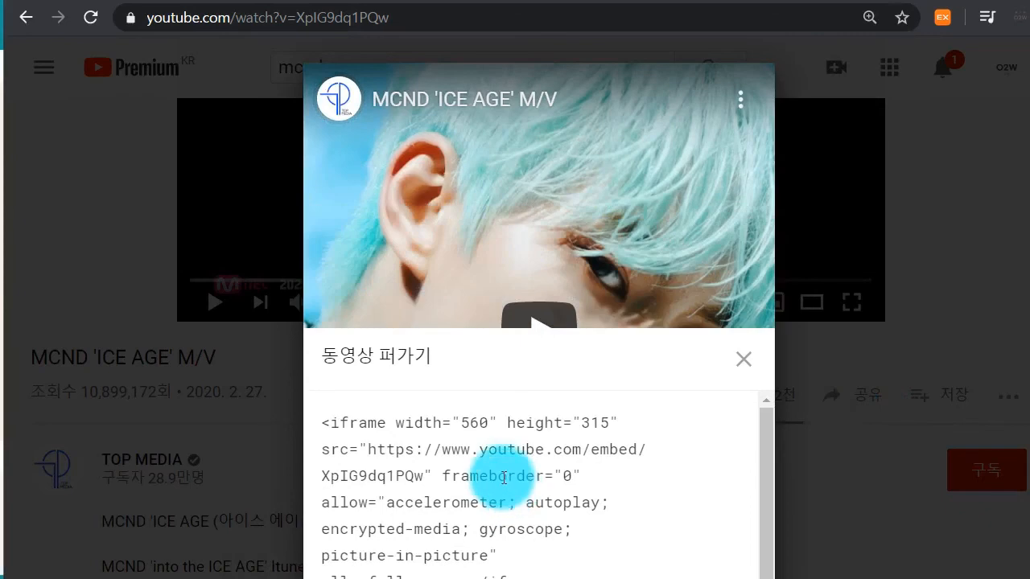
left_click(501, 476)
key("ctrl+c")
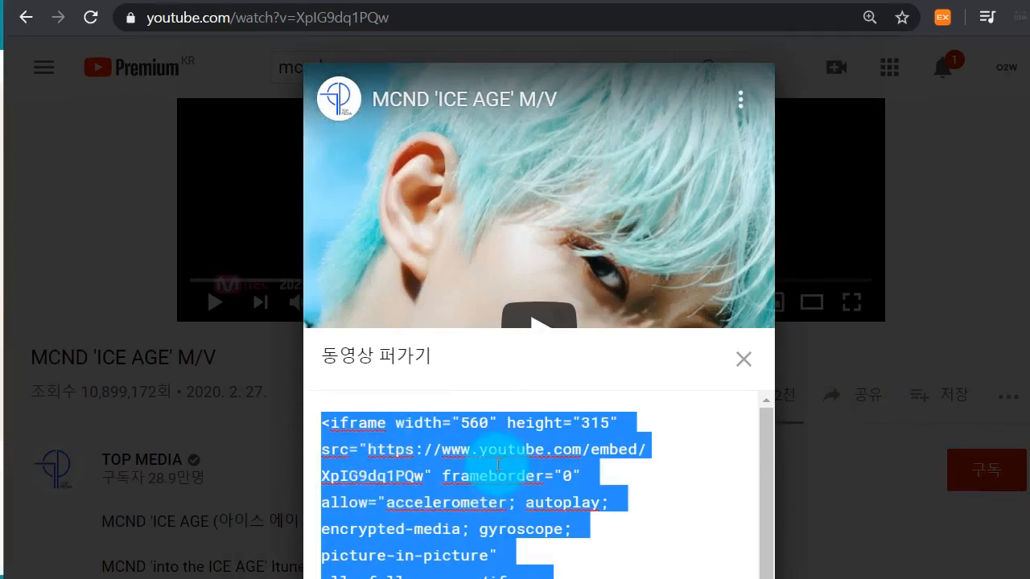
Paste the YouTube iframe code into the post's custom HTML block in WordPress and preview the block
left_click(149, 0)
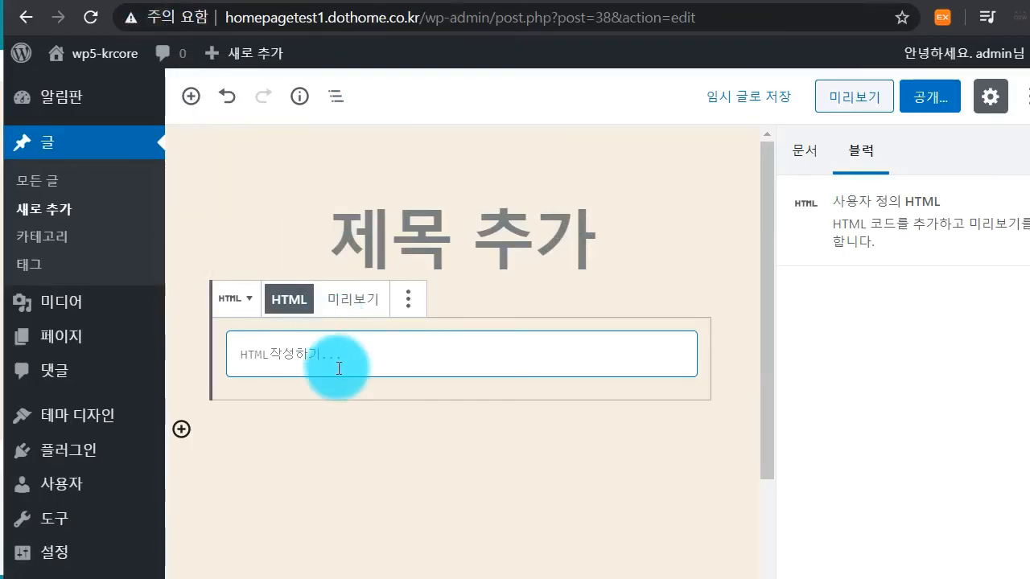
key("ctrl+v")
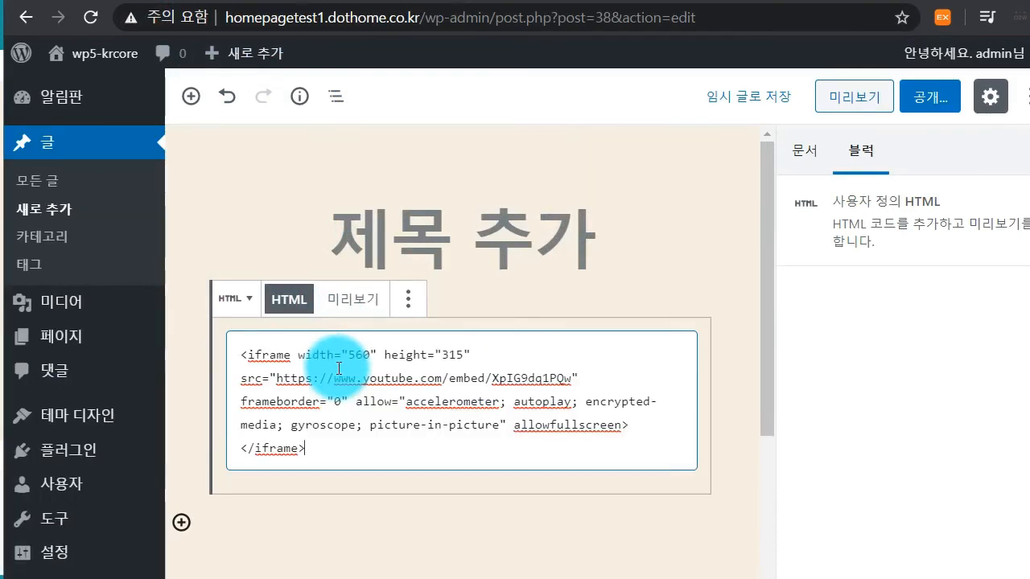
left_click(338, 300)
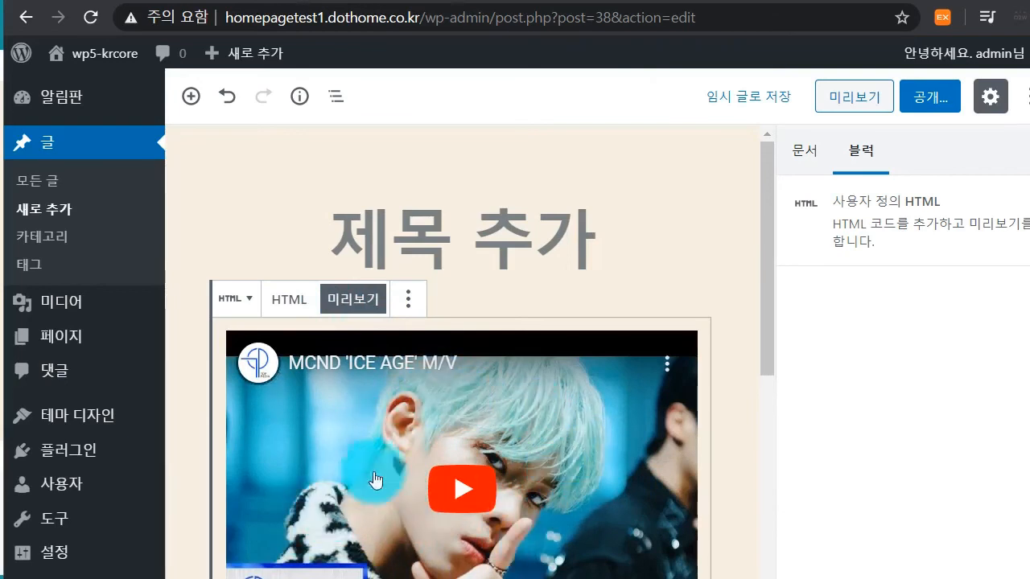
Remove the custom HTML block and insert a table (테이블) block from the format category instead
left_click(404, 304)
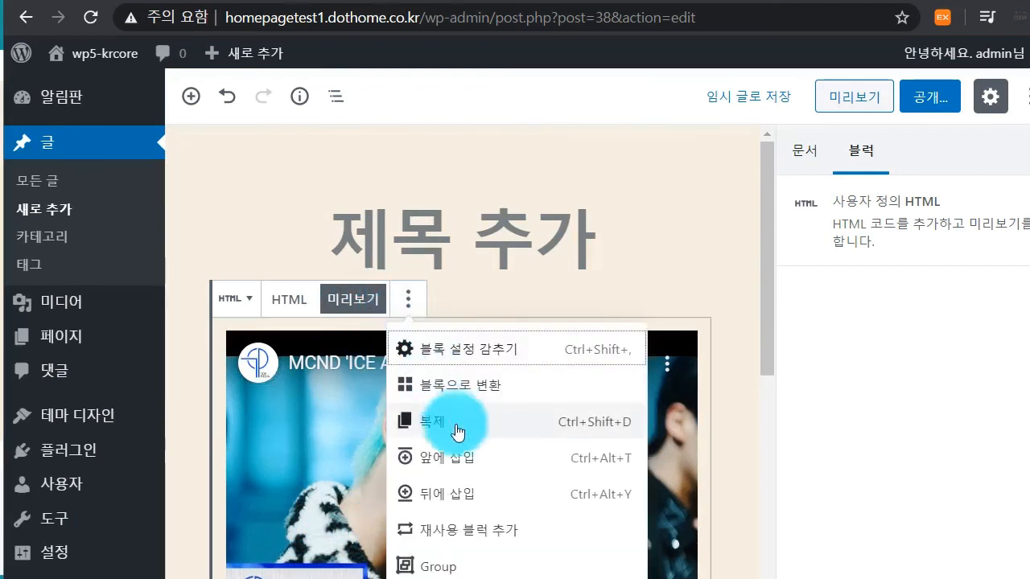
left_click(451, 576)
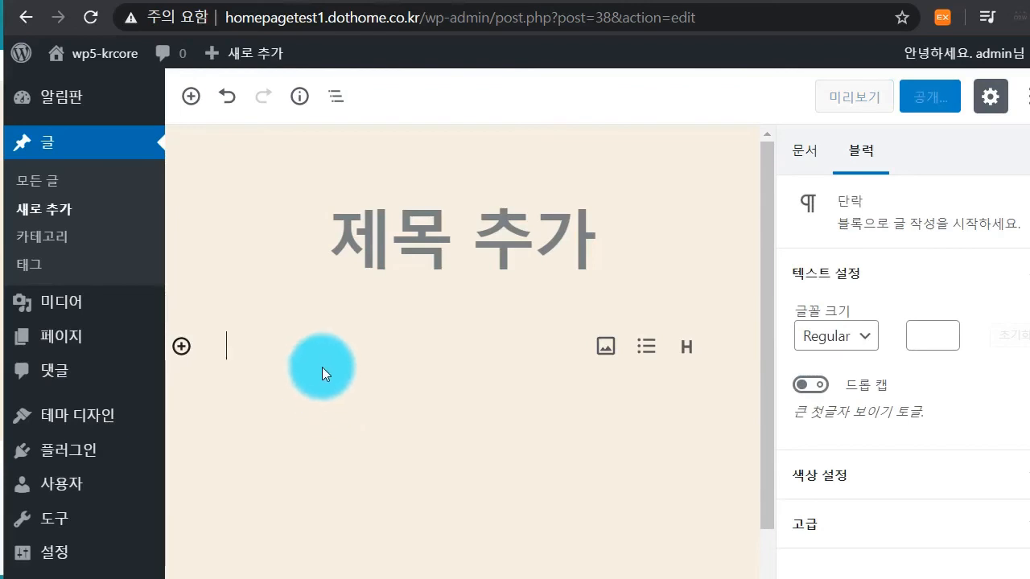
left_click(182, 347)
scroll(379, 218, "down", 5)
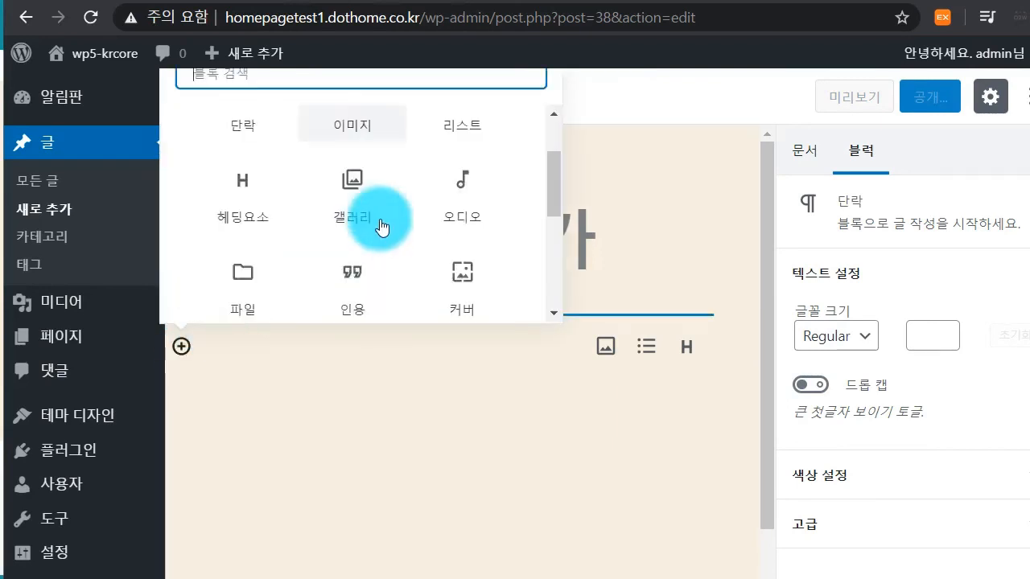
left_click(361, 235)
scroll(358, 235, "down", 2)
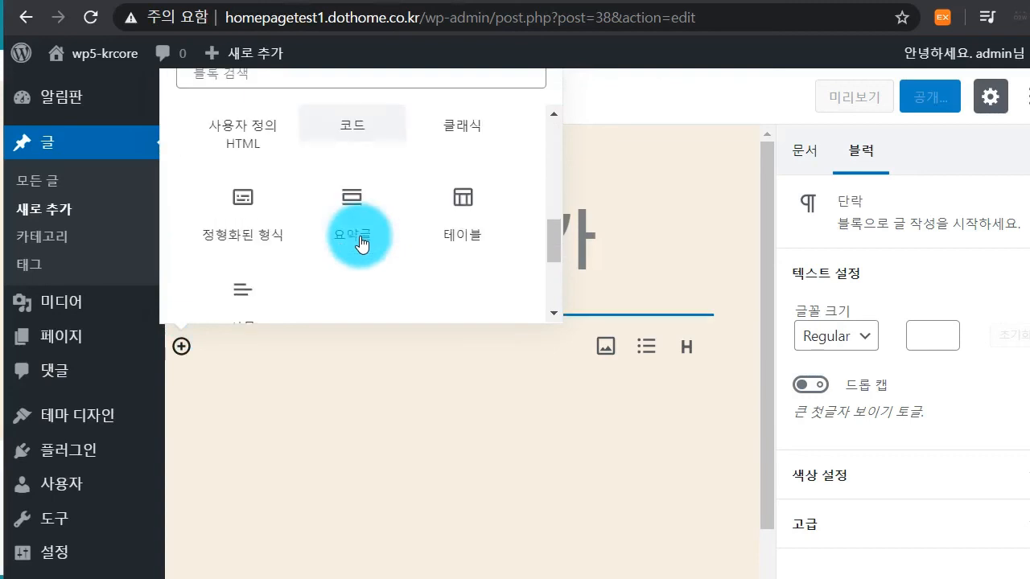
left_click(456, 217)
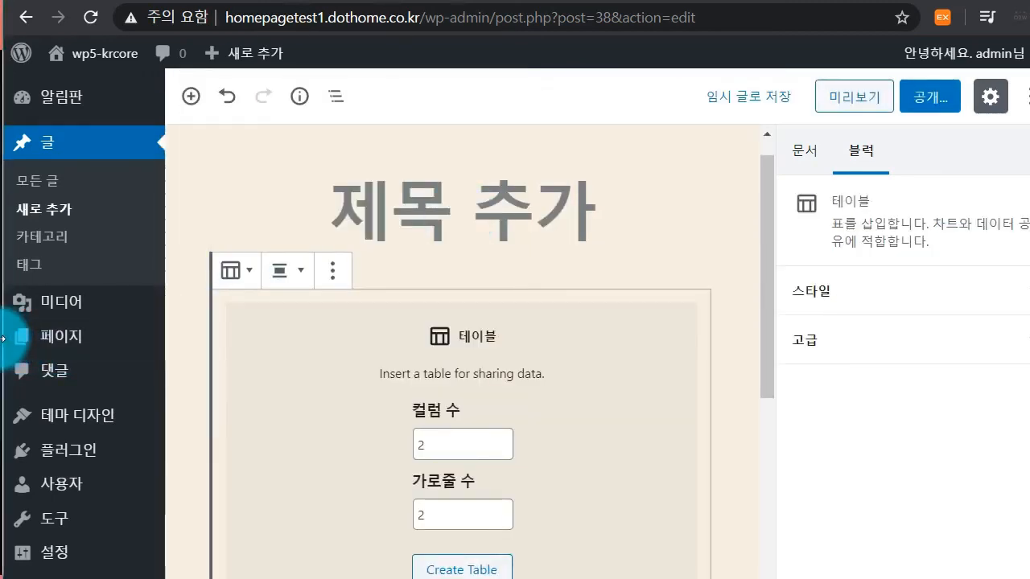
Create the table with 3 columns and 2 rows
scroll(573, 381, "down", 1)
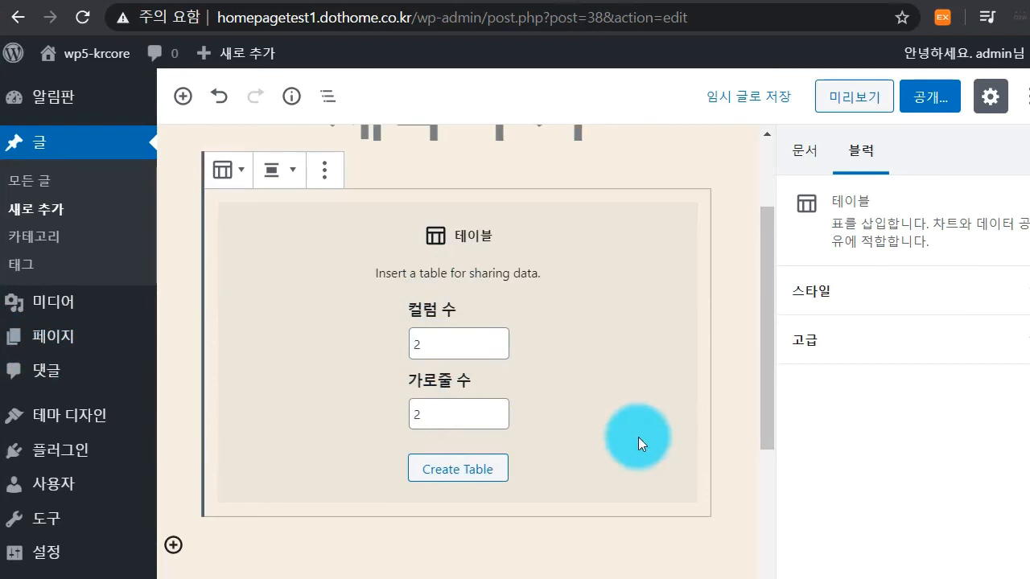
double_click(456, 340)
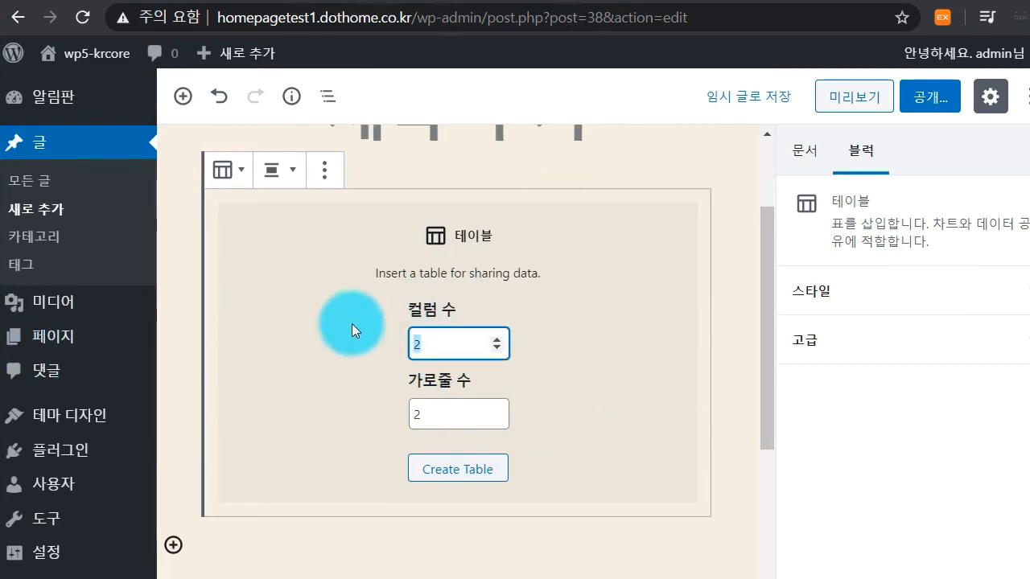
type("3")
left_click(452, 474)
scroll(426, 463, "up", 1)
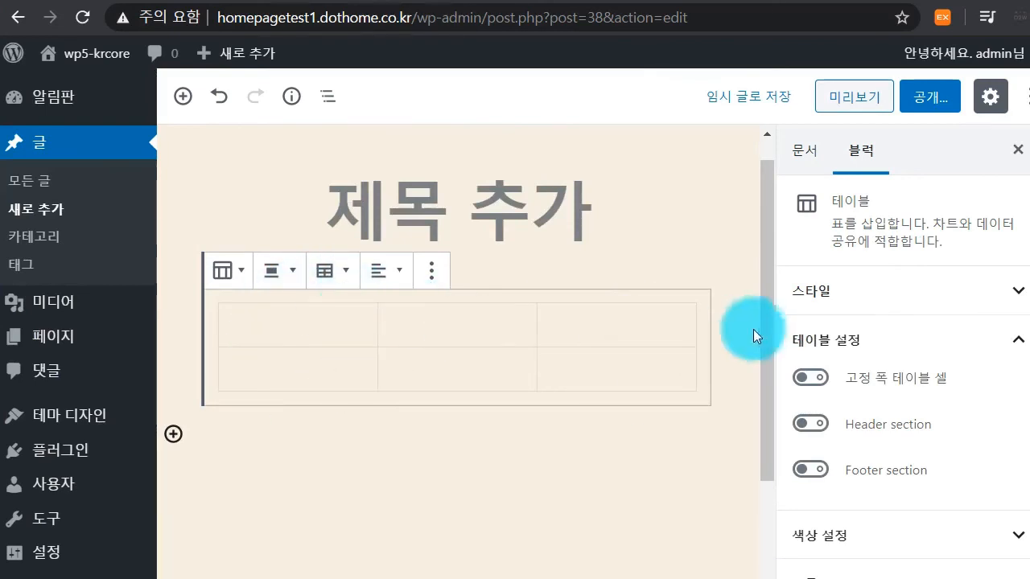
Enter 2010년 and 2011년 in the first row's first two cells and 20 in the third
left_click(303, 322)
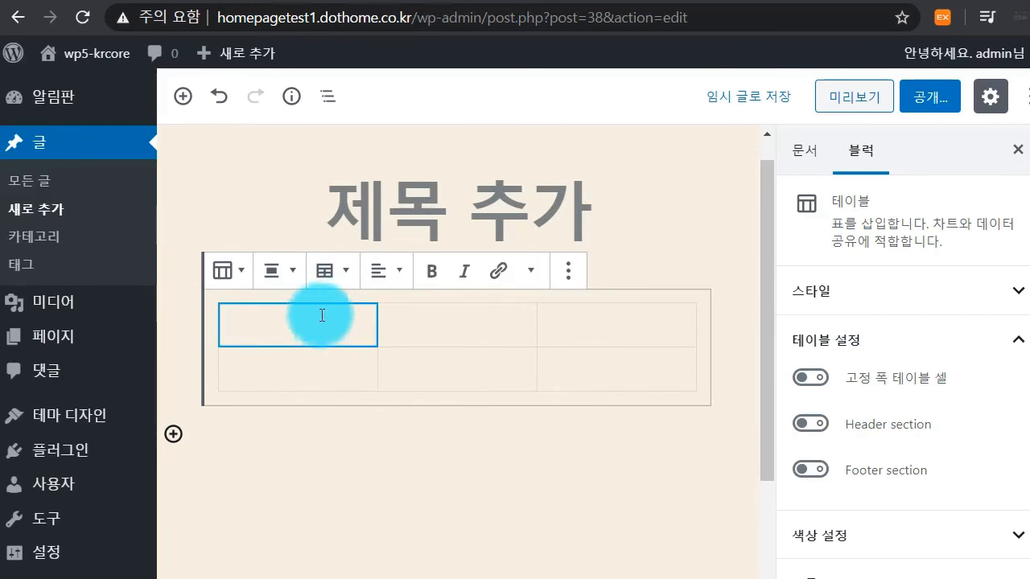
type("2010년")
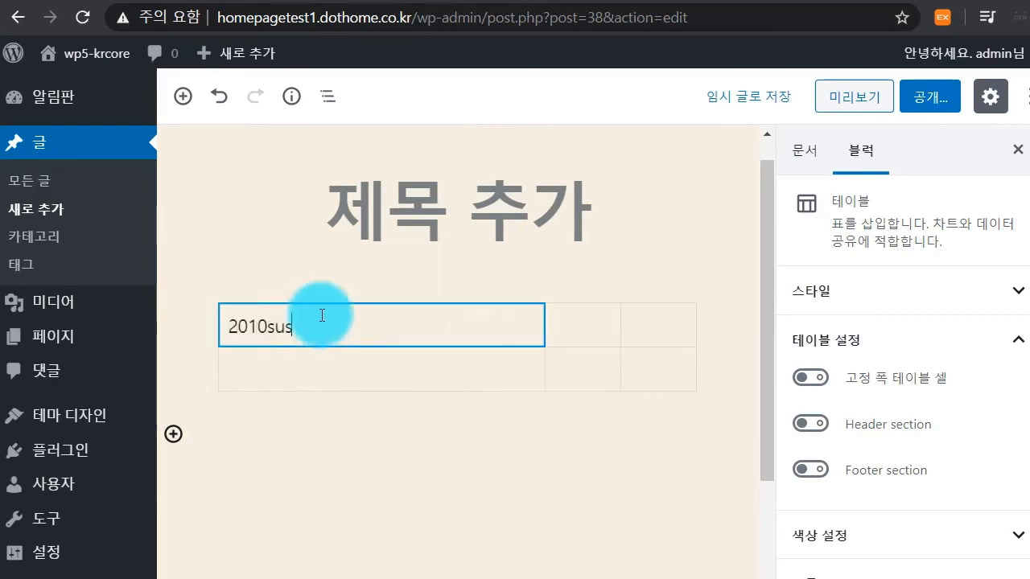
key("Tab")
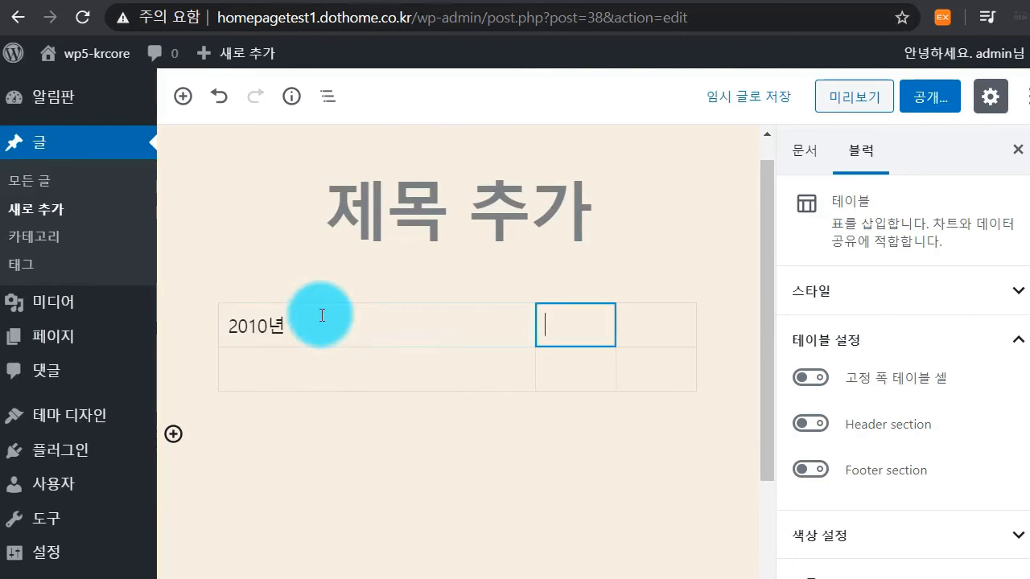
key("Tab")
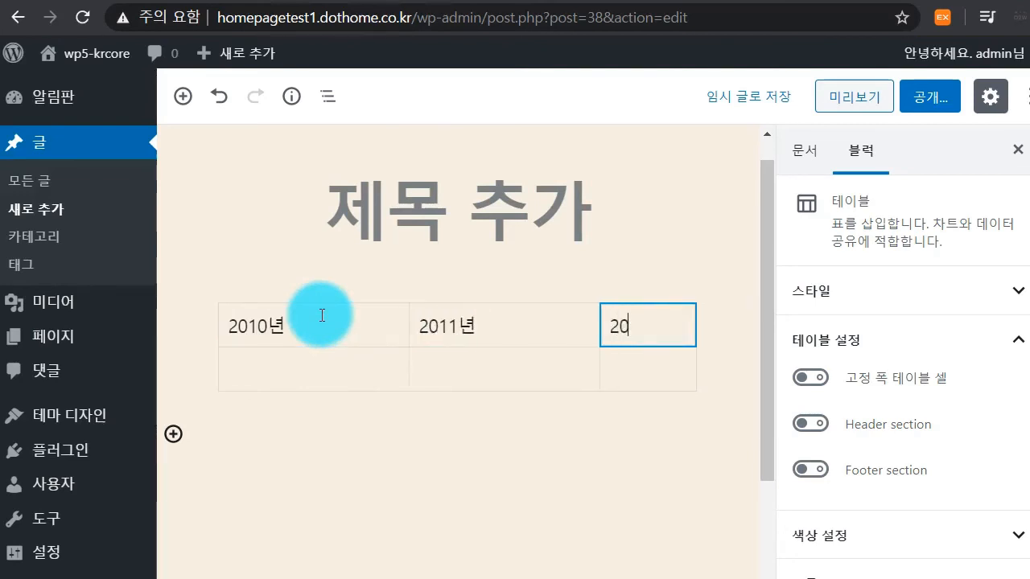
Change the first row's cells to read 2022년, 2023년 and 2024년
left_click(252, 327)
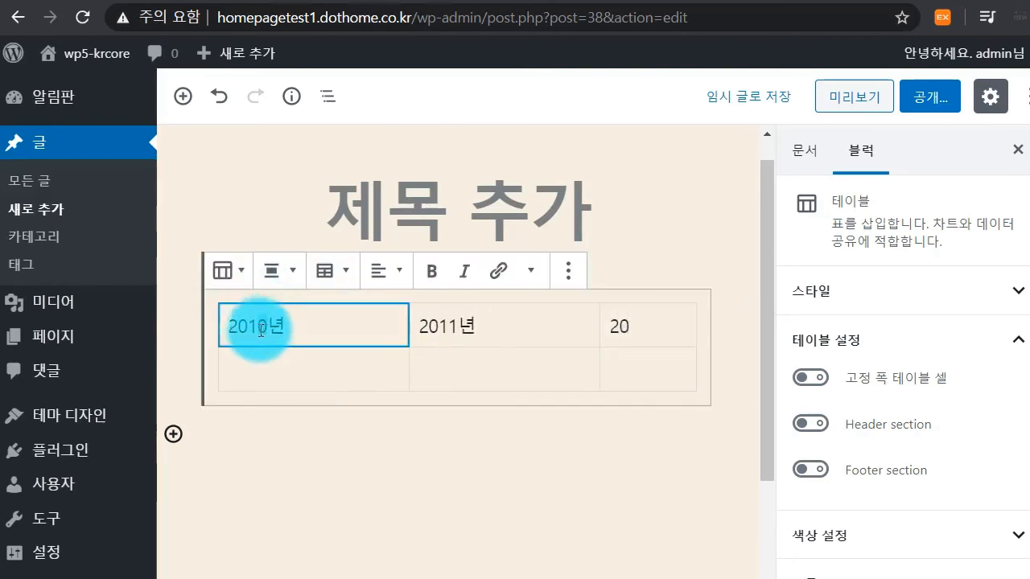
key("BackSpace")
type("2")
key("Tab")
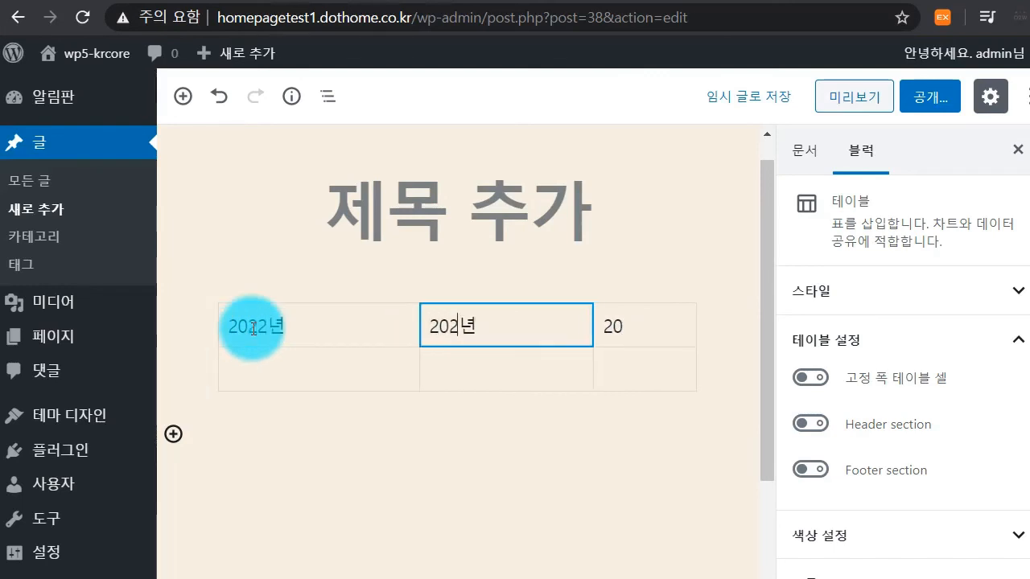
type("3")
key("Tab")
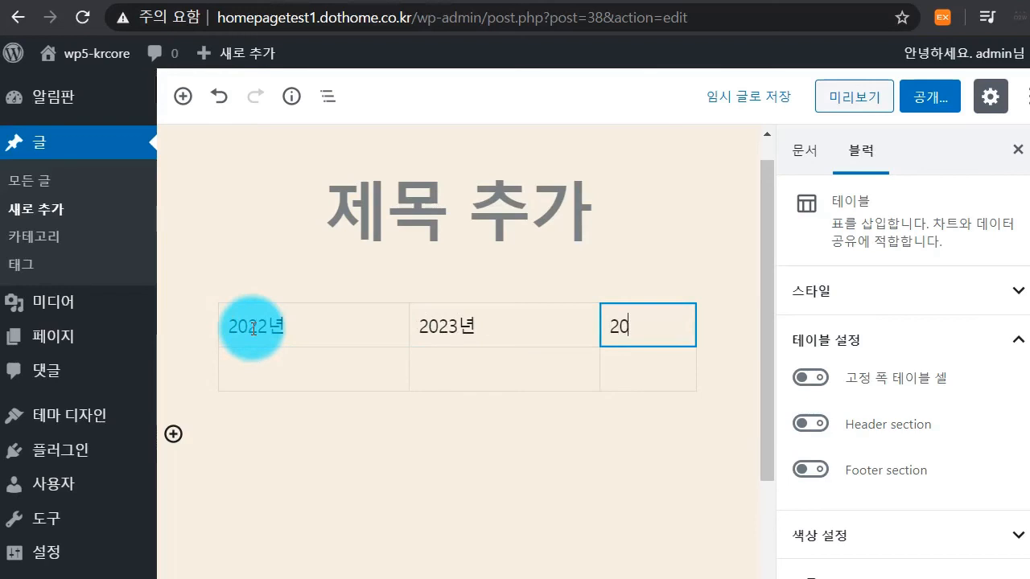
type("4년")
key("Tab")
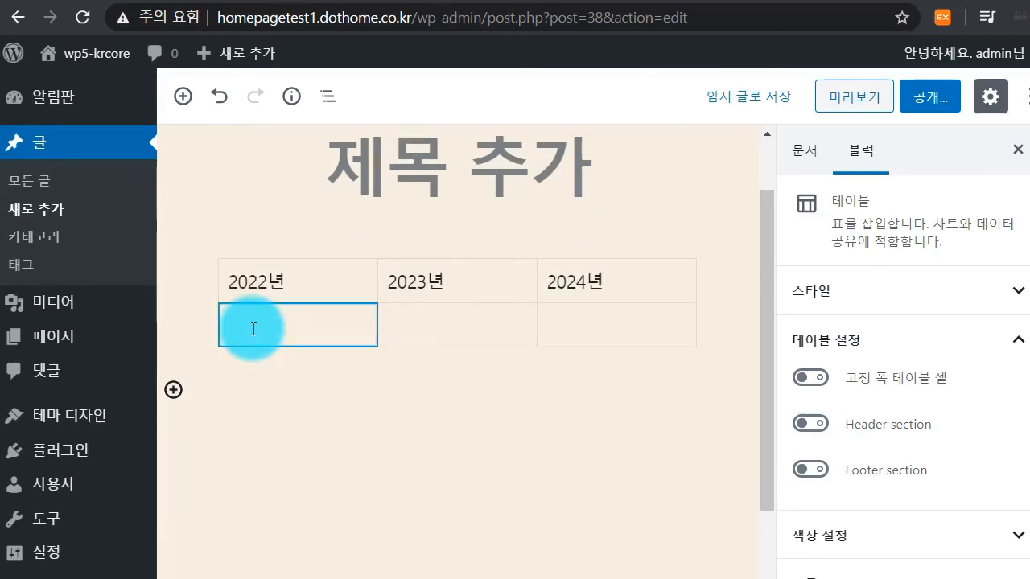
Fill the table's second row with 300, 400 and 500
key("Tab")
type("400")
key("Tab")
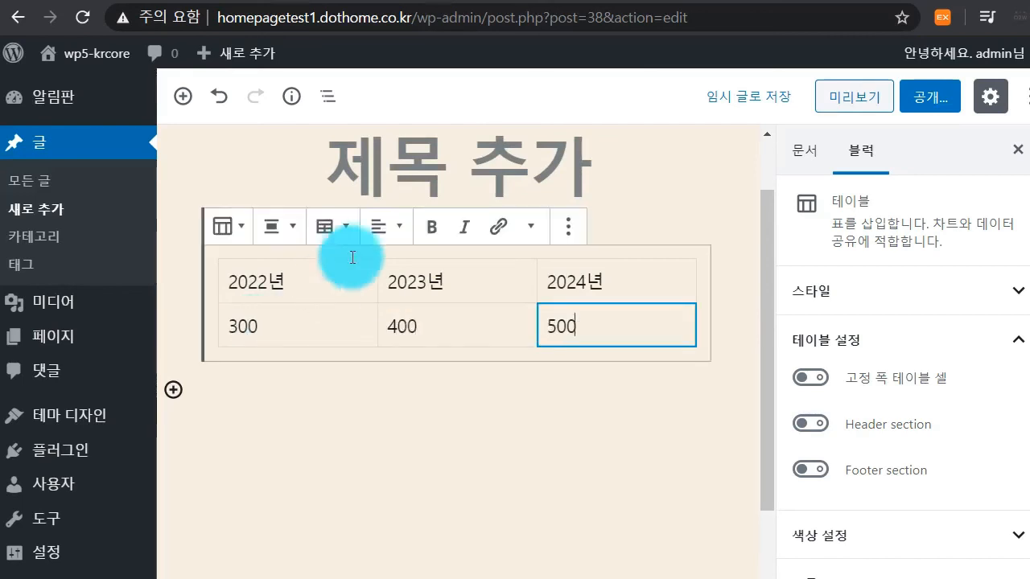
Apply the 취소선 block style to the table and look over its block alignment and row and column editing options
left_click(233, 231)
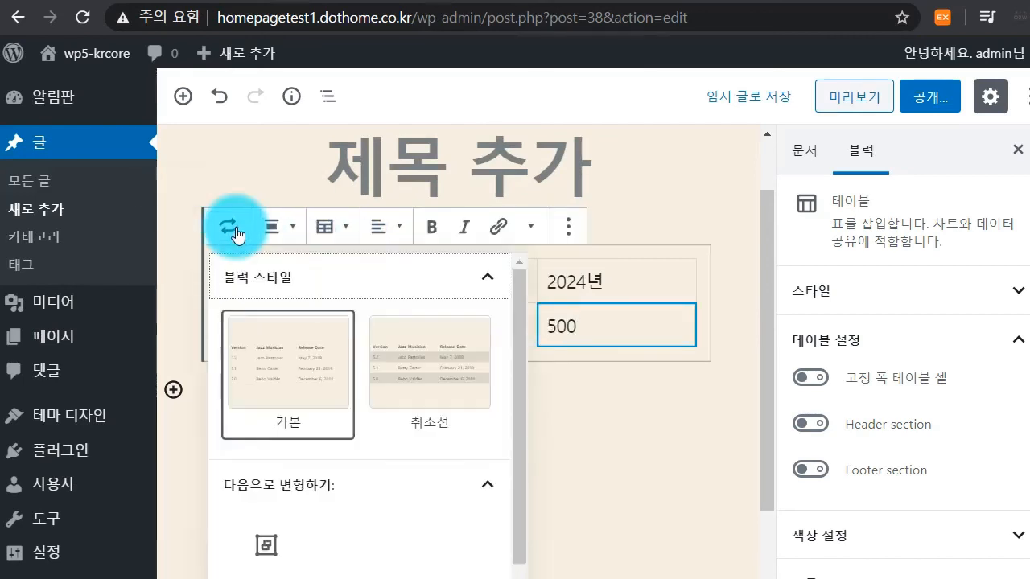
left_click(417, 360)
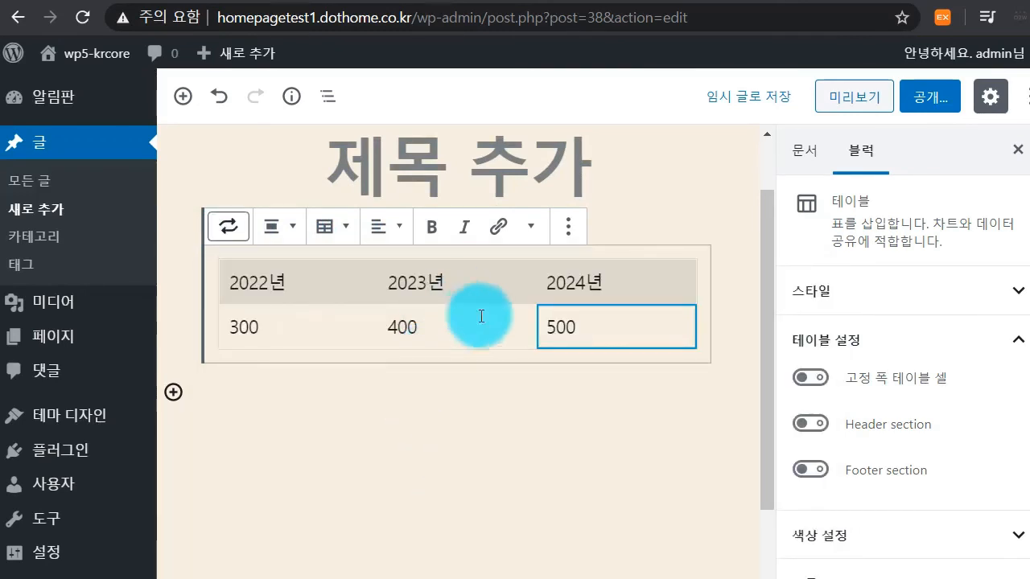
left_click(294, 229)
left_click(325, 228)
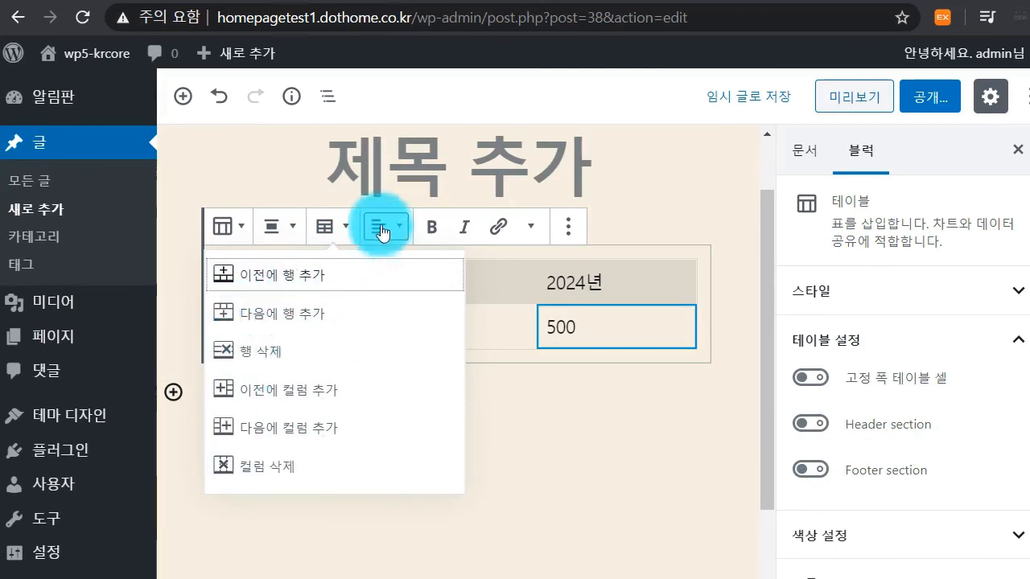
Center-align all three table columns, starting from the 2024년 column
double_click(612, 325)
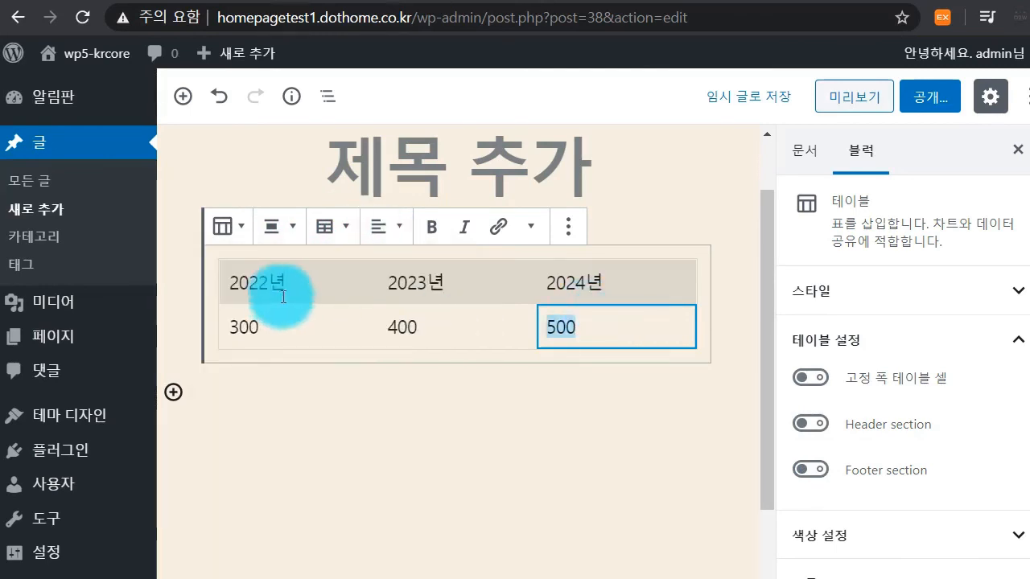
left_click(397, 228)
left_click(399, 134)
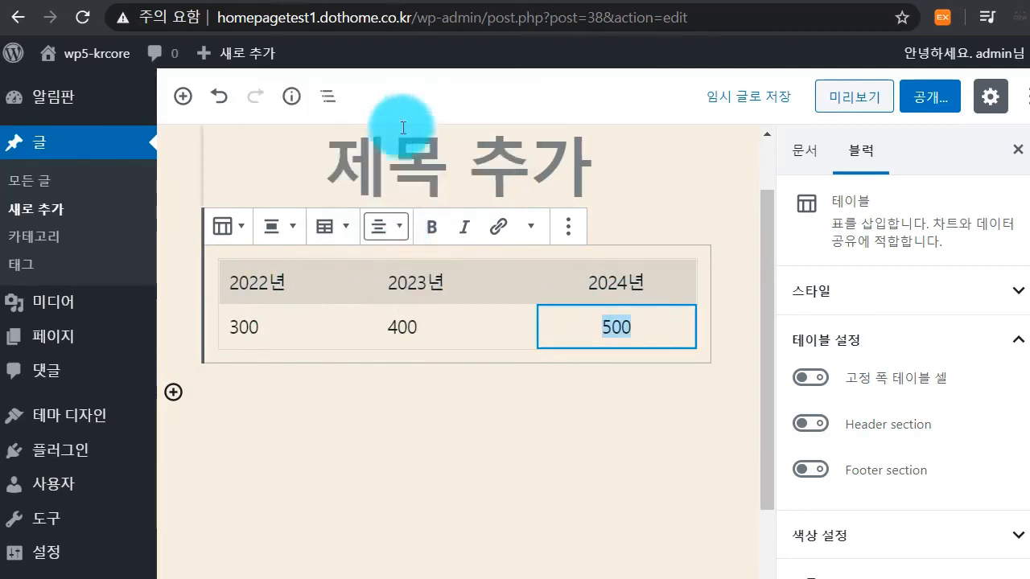
left_click(472, 285)
left_click(381, 229)
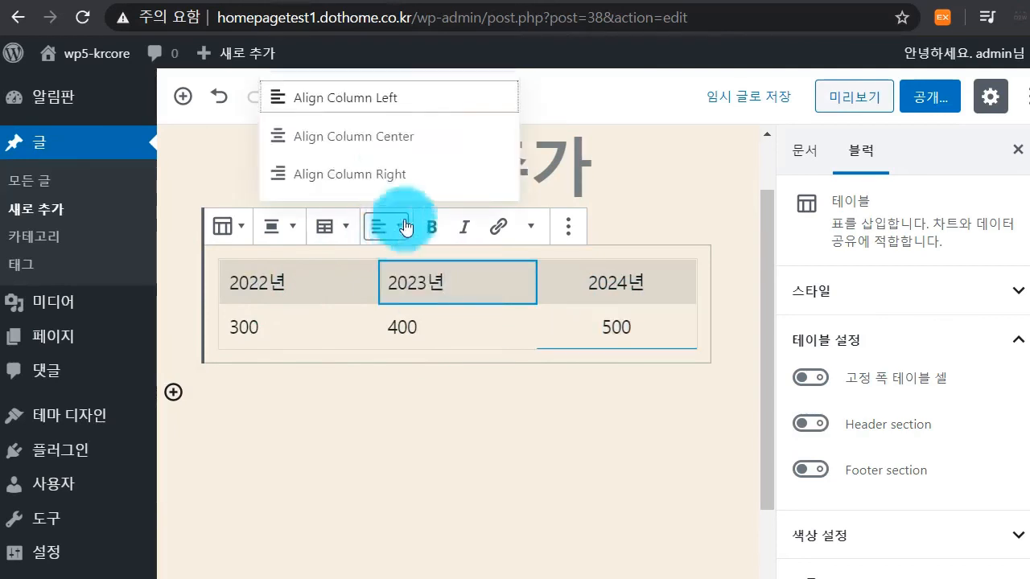
left_click(400, 135)
left_click(321, 312)
left_click(377, 238)
left_click(400, 136)
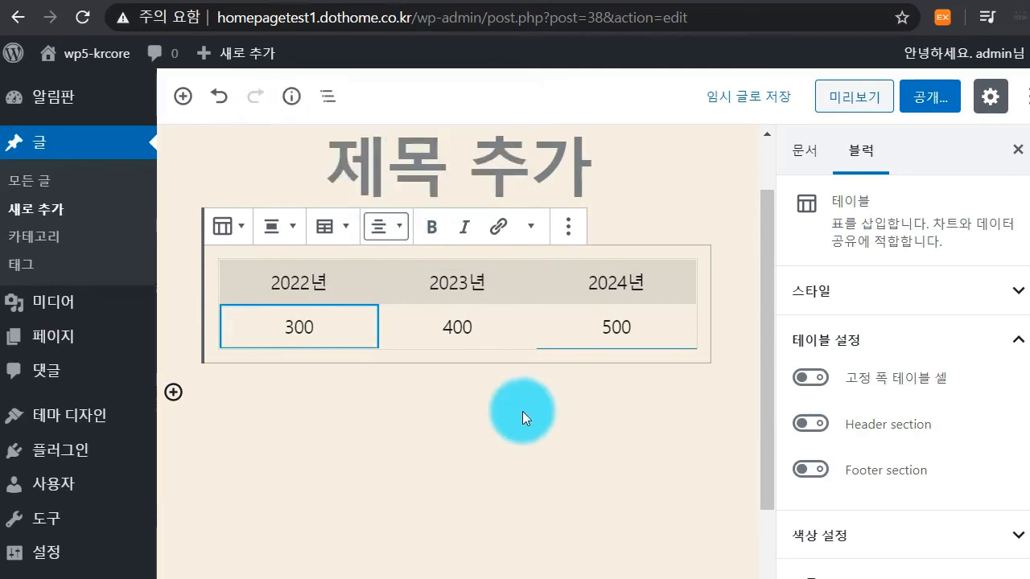
Review the table block's style choices, its Default Style options and the table settings (테이블 설정)
left_click(888, 290)
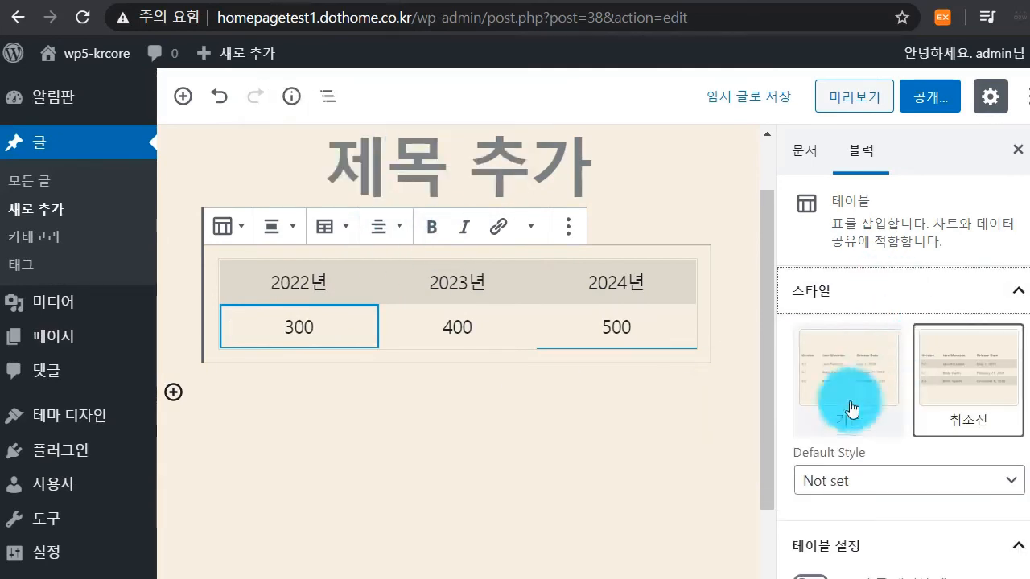
left_click(873, 481)
left_click(873, 481)
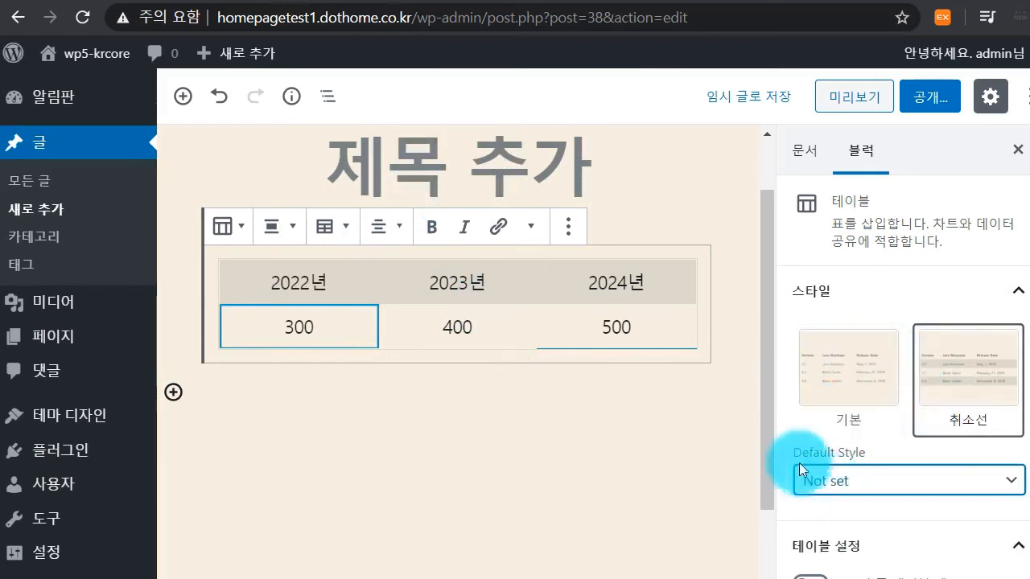
scroll(898, 454, "down", 3)
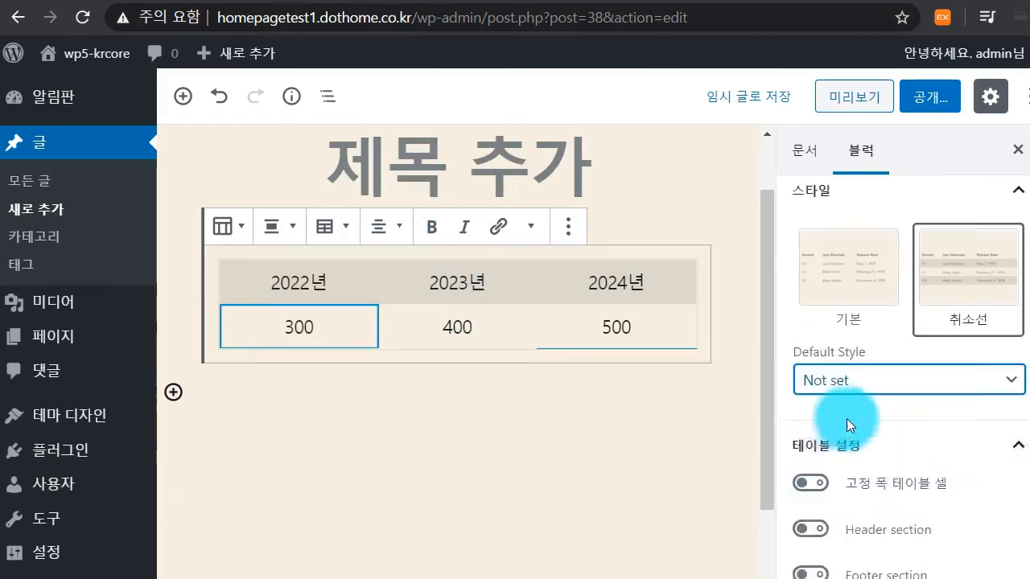
Try the preset background colors on the table, settle on the first light gray one, and expand the 고급 settings
left_click(854, 531)
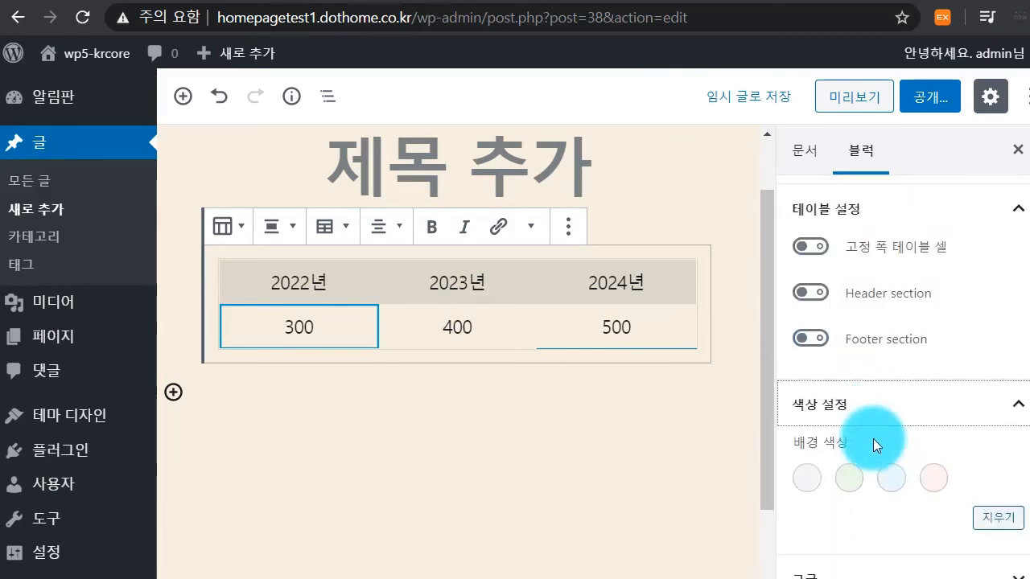
left_click(855, 483)
left_click(891, 482)
left_click(931, 480)
left_click(802, 482)
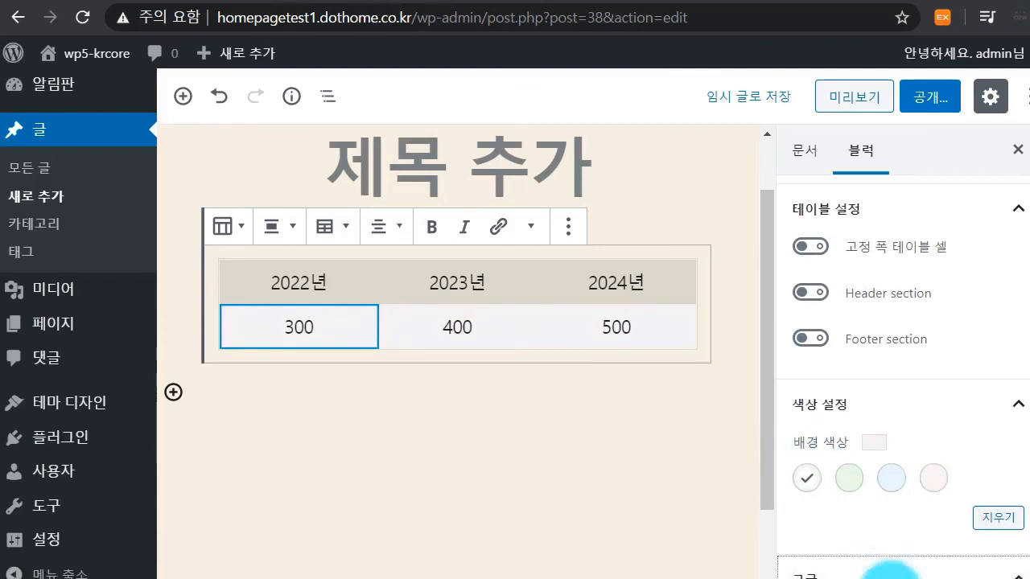
left_click(889, 573)
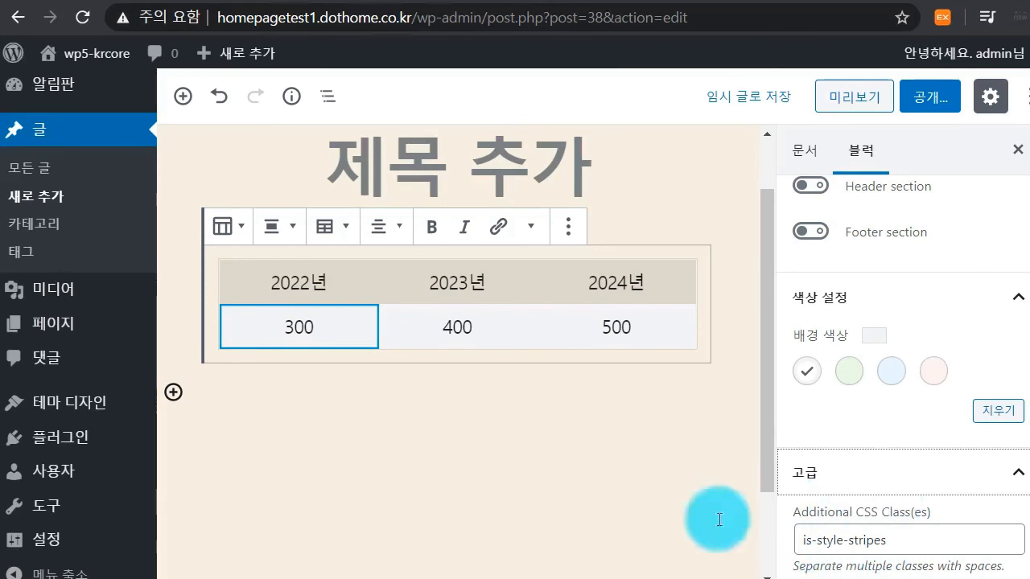
Preview the post to check the table's striped and colored rows, and return to the editor
left_click(837, 100)
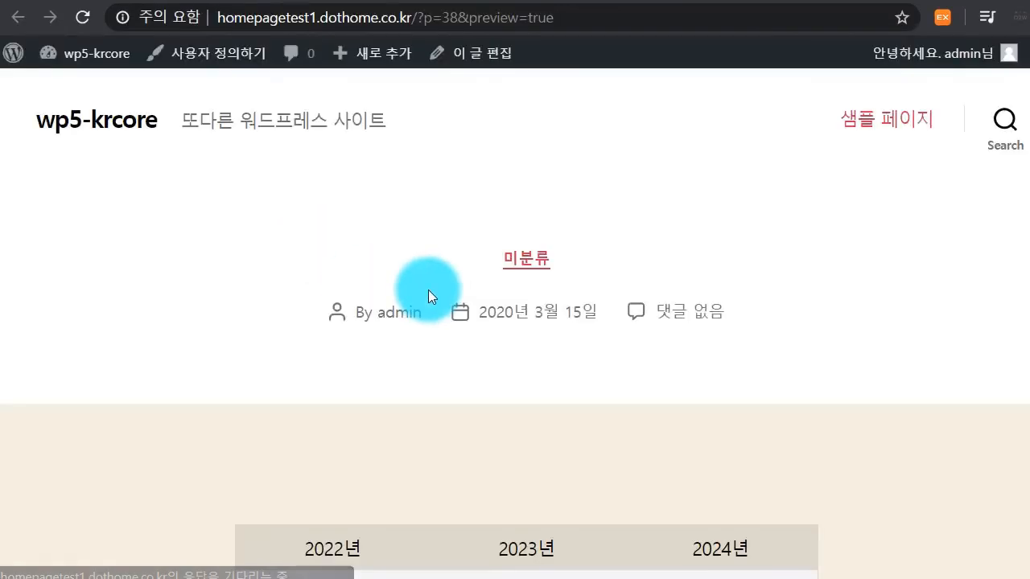
scroll(434, 299, "down", 3)
left_click_drag(297, 347, 757, 403)
left_click(809, 402)
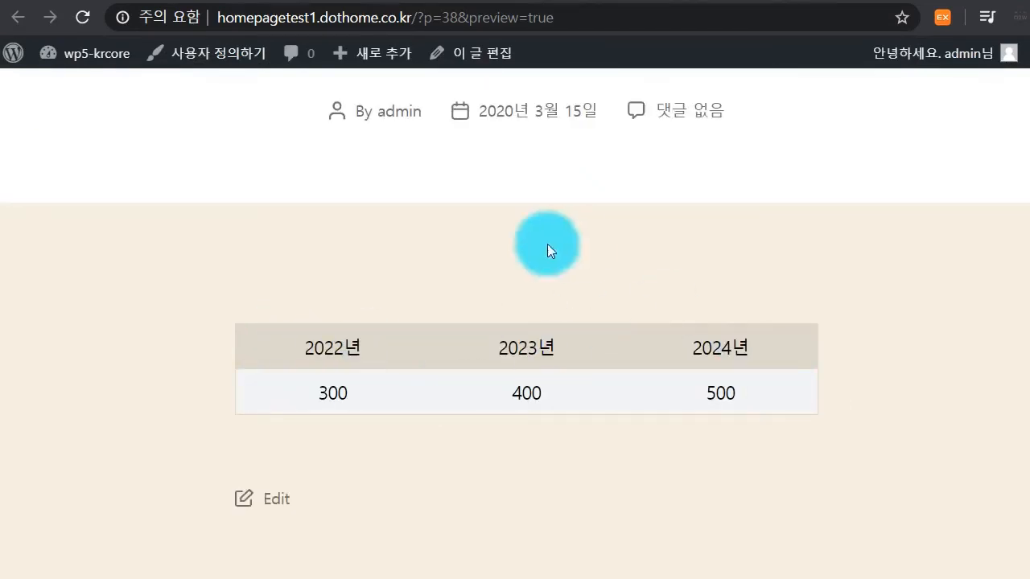
left_click(473, 1)
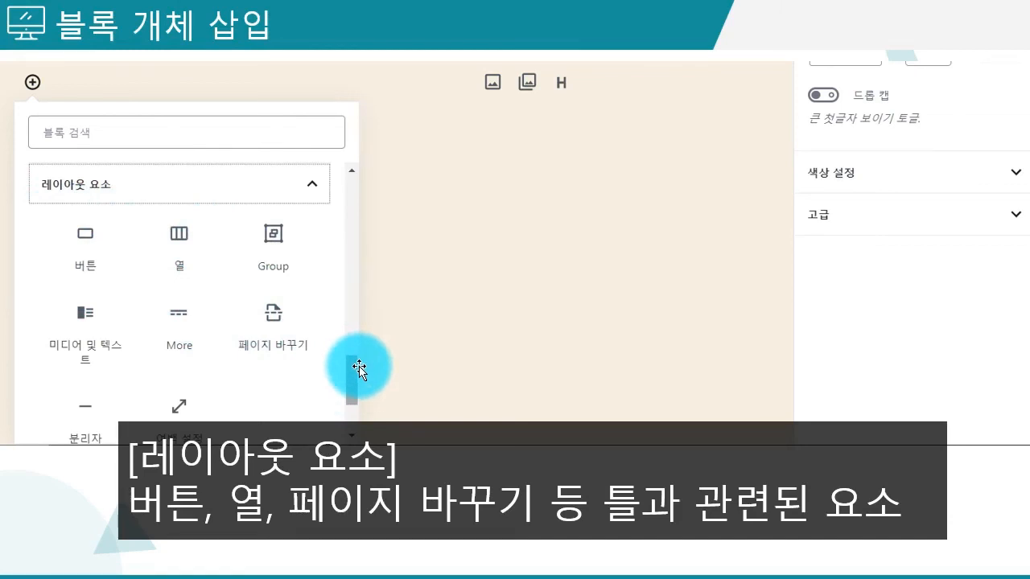
Insert a 버튼 block below the table labelled 구매하기(자세히보기) and try entering a link beginning with ww
mouse_move(341, 578)
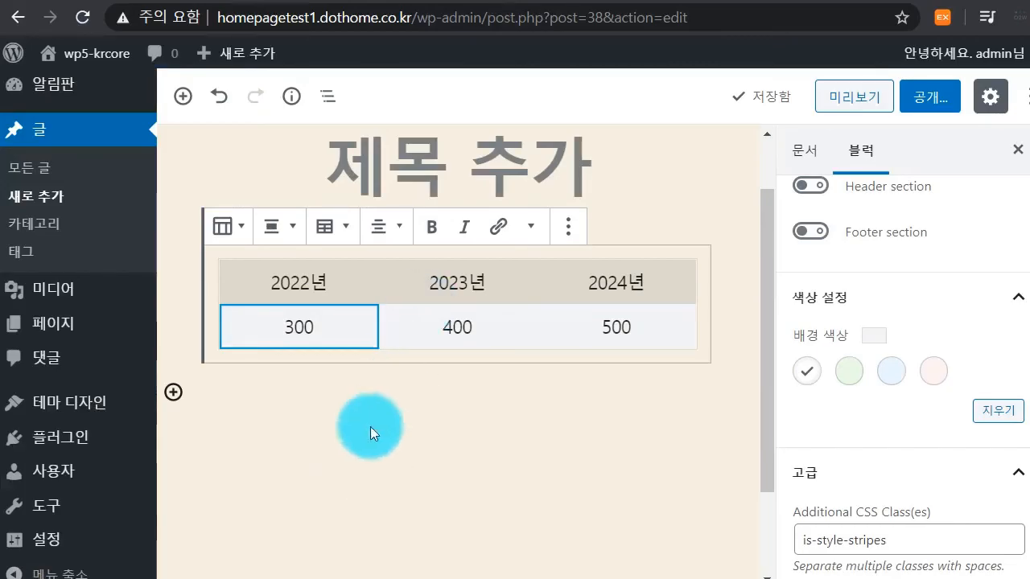
left_click(183, 97)
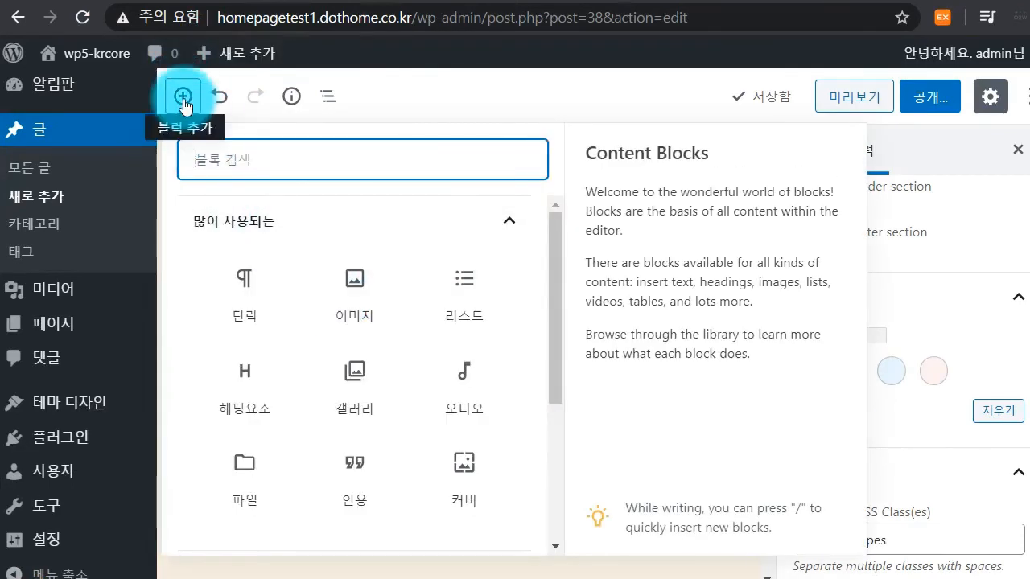
scroll(313, 395, "down", 3)
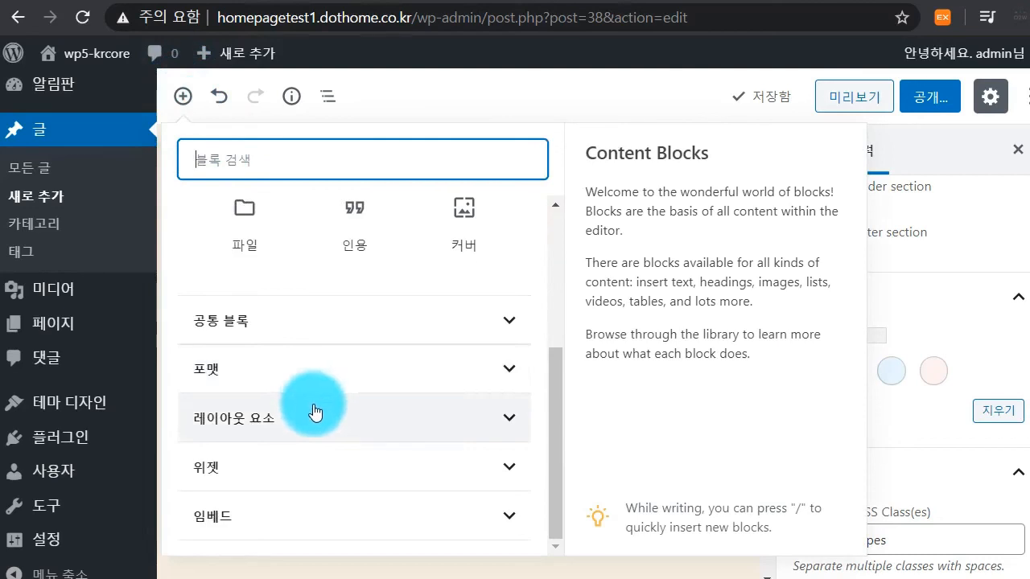
left_click(280, 426)
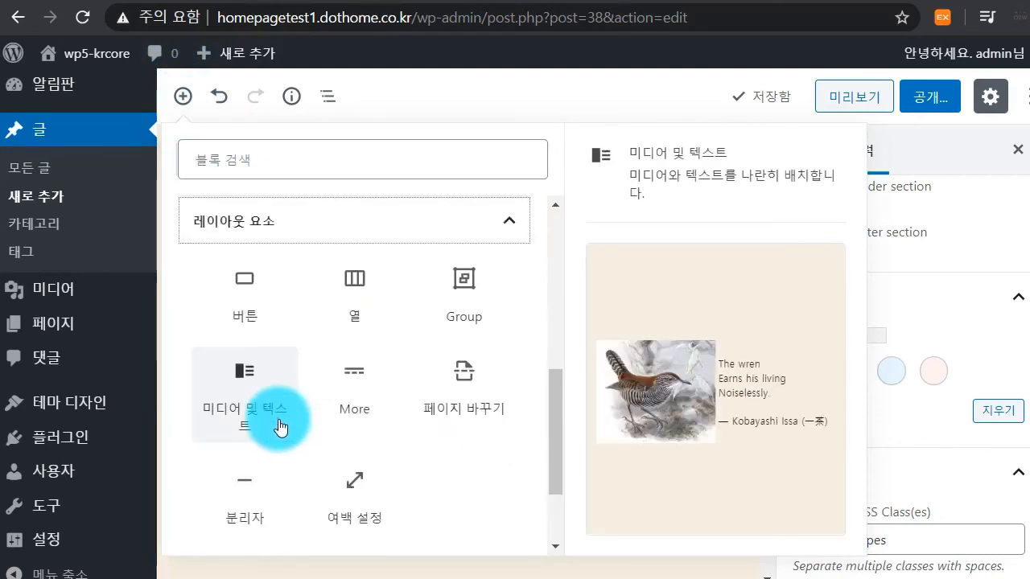
left_click(230, 297)
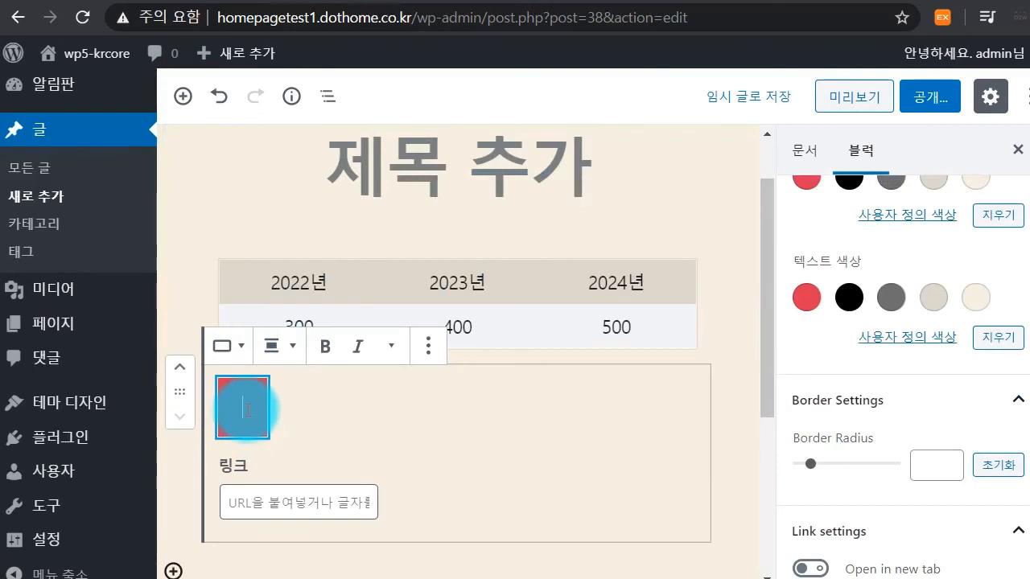
type("구매하기(자세히보기")
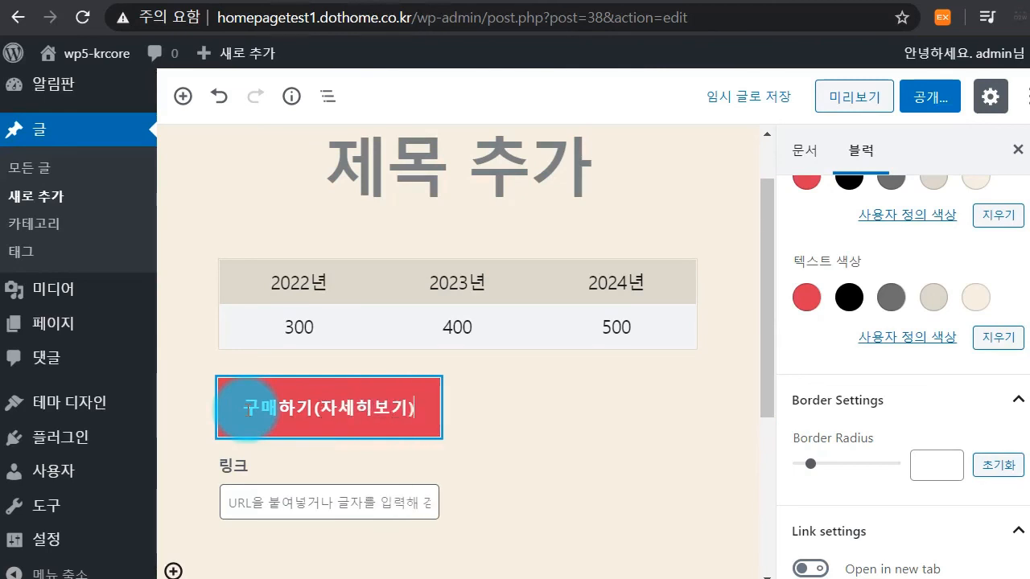
left_click(287, 508)
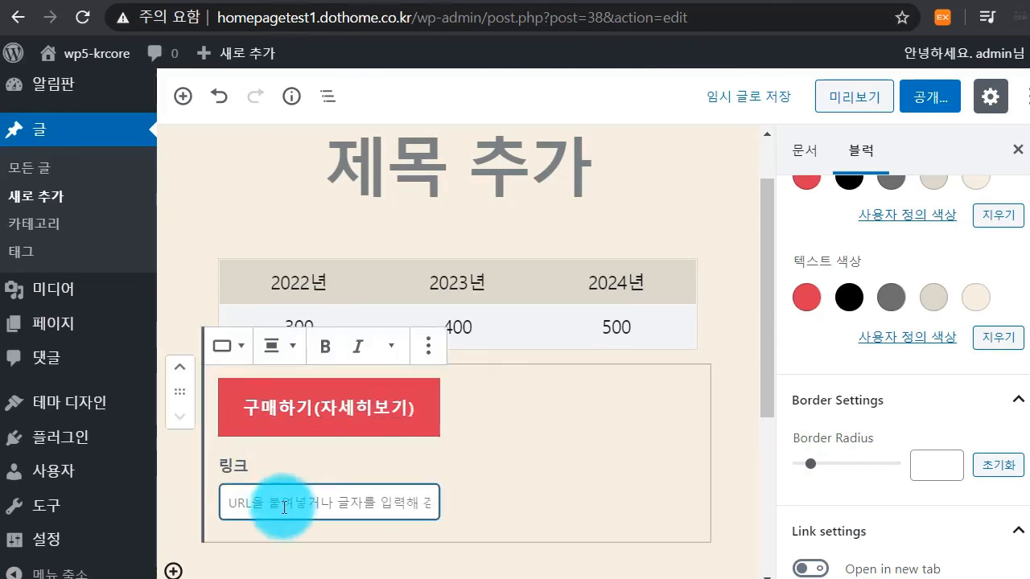
type("ww")
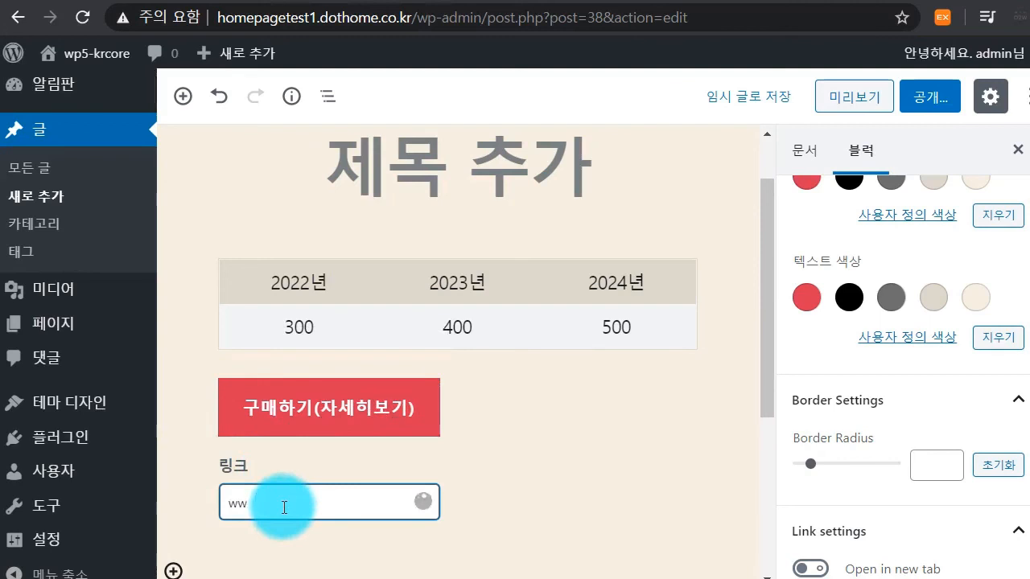
Preview the post to check the button below the table, and return to the editor
left_click(855, 98)
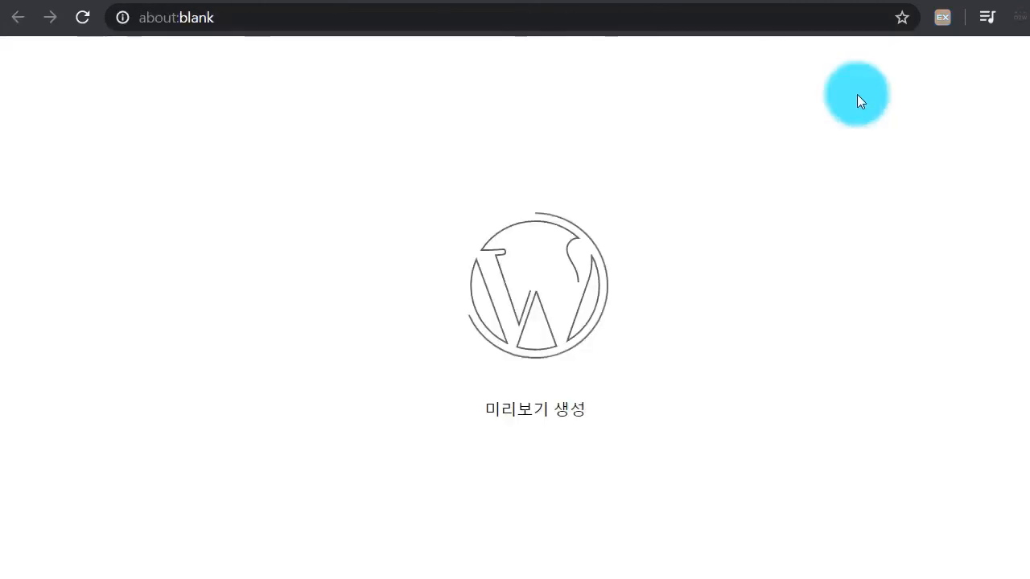
scroll(395, 297, "down", 4)
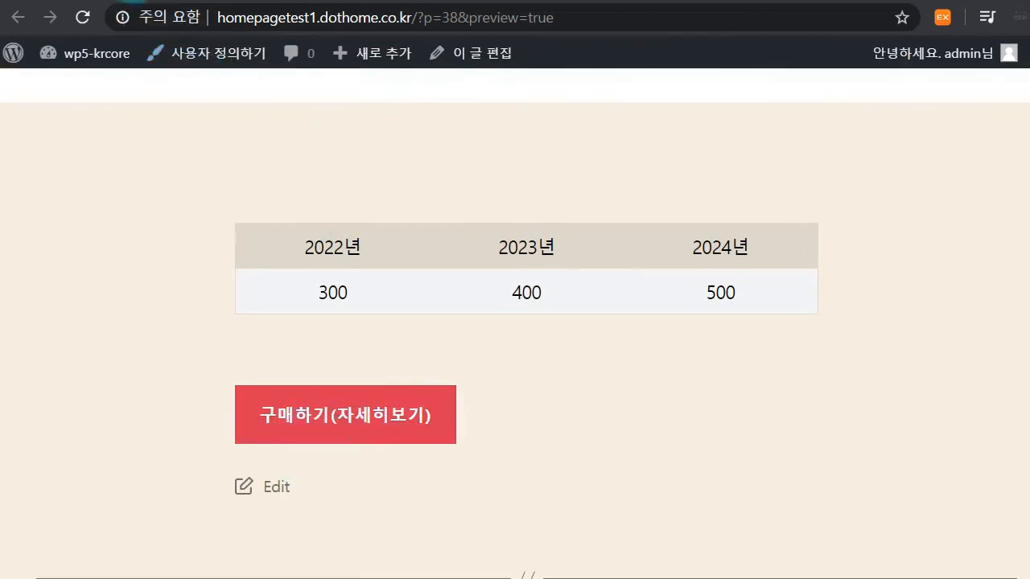
left_click(133, 0)
Try the black, gray, beige and cream preset backgrounds on the button and set its text color to black
scroll(874, 353, "up", 1)
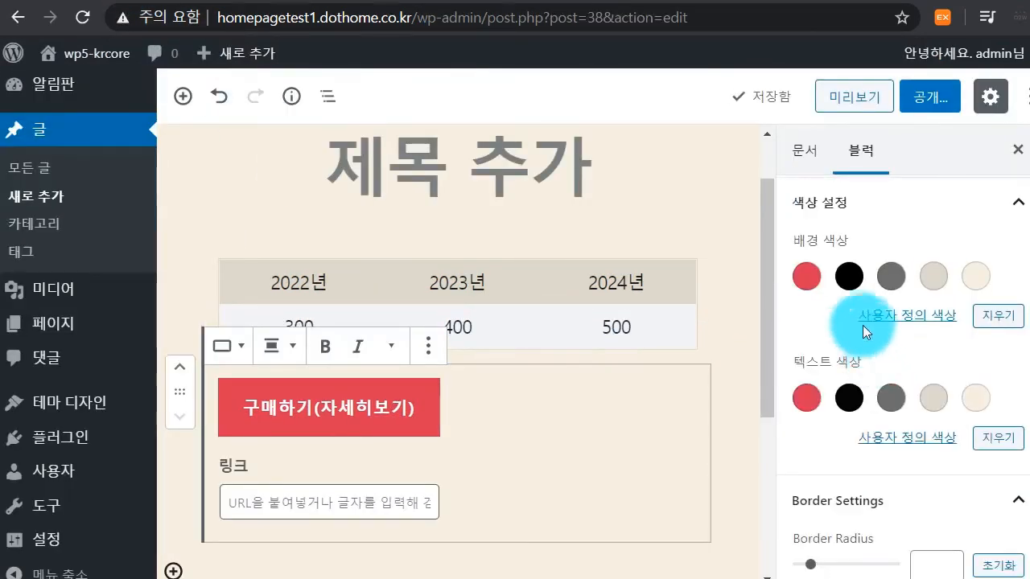
left_click(850, 275)
left_click(885, 278)
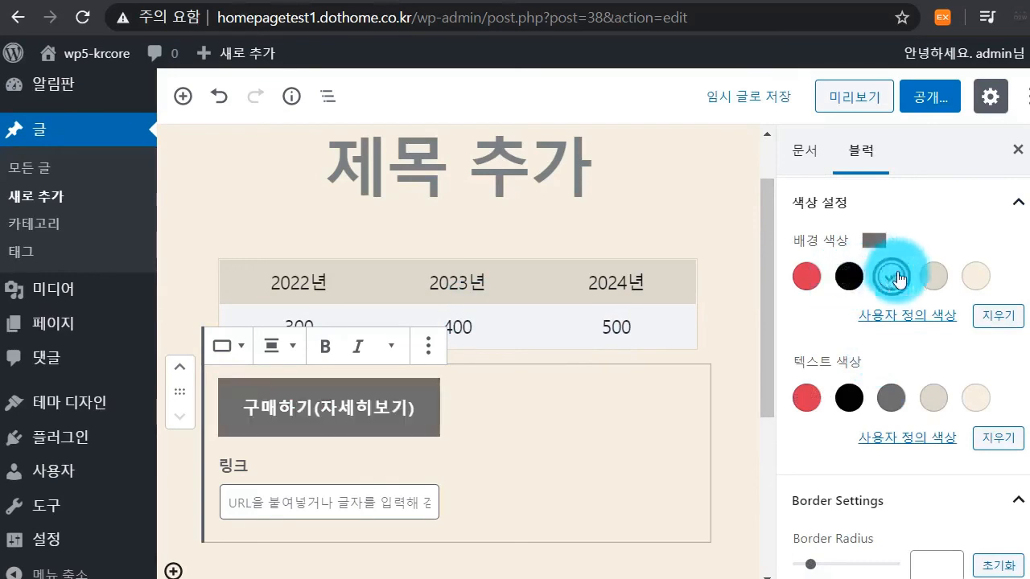
left_click(933, 276)
left_click(976, 276)
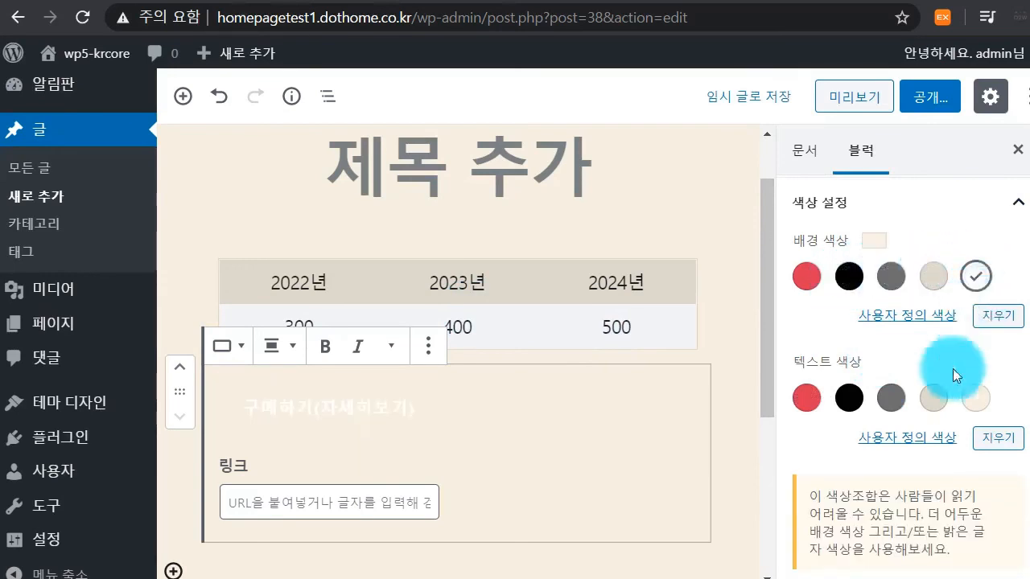
left_click(851, 399)
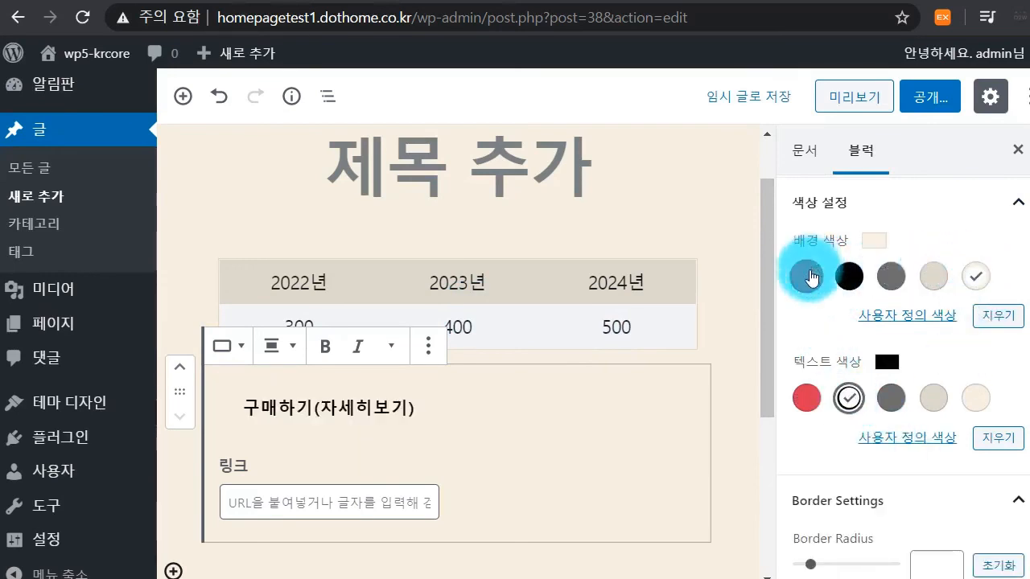
Give the button the custom blue background #5d95d5 and look through its link and advanced settings
left_click(887, 276)
left_click(909, 313)
left_click(936, 206)
left_click_drag(919, 156, 924, 65)
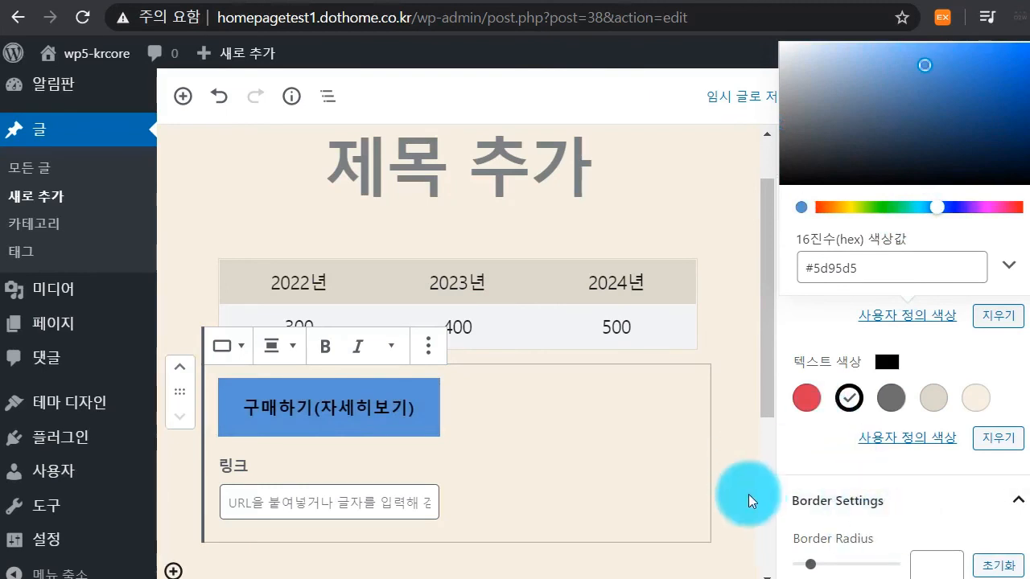
scroll(862, 526, "down", 3)
scroll(862, 523, "down", 5)
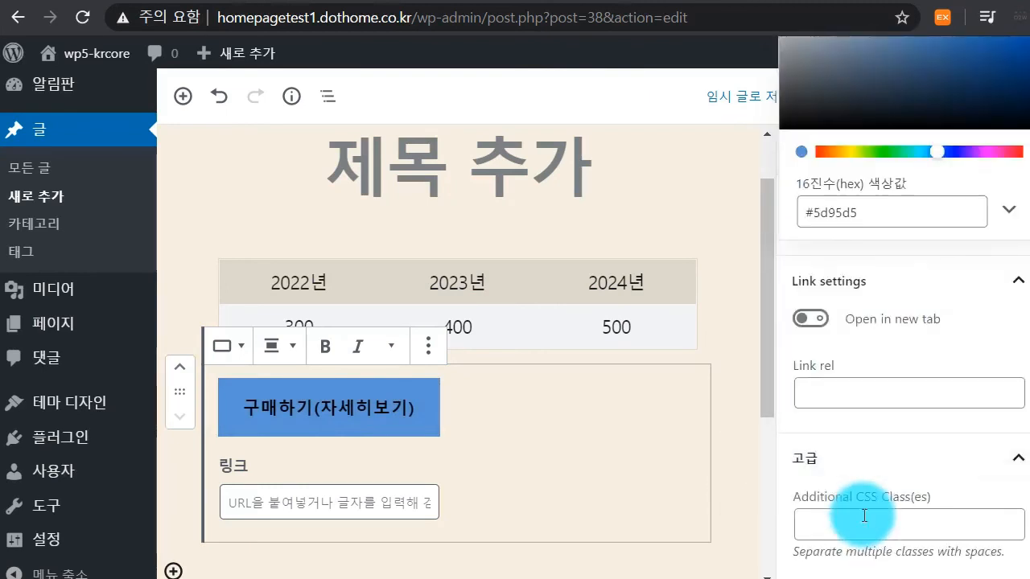
scroll(837, 507, "up", 5)
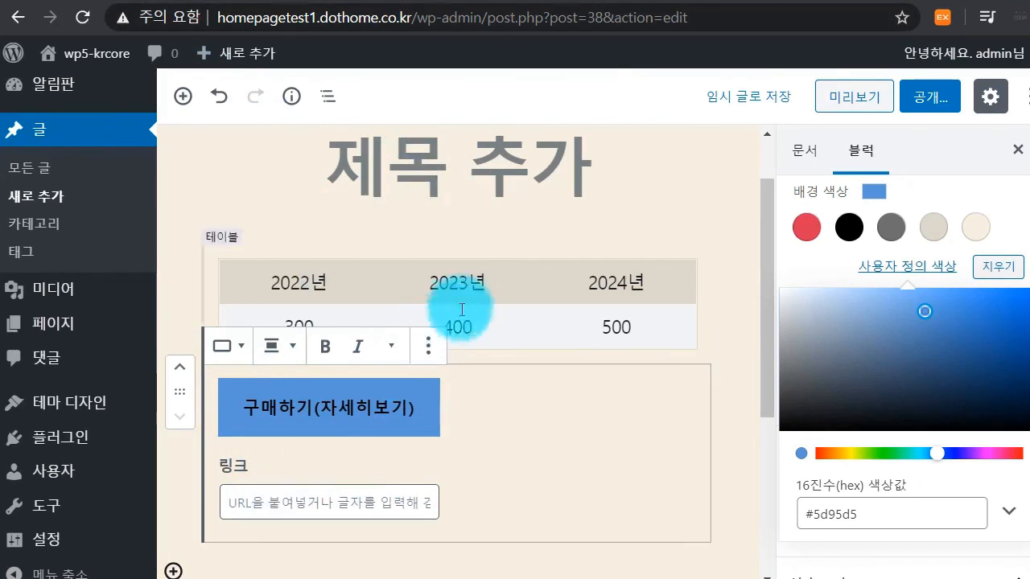
Look over the button's block options and delete the button block
left_click(433, 356)
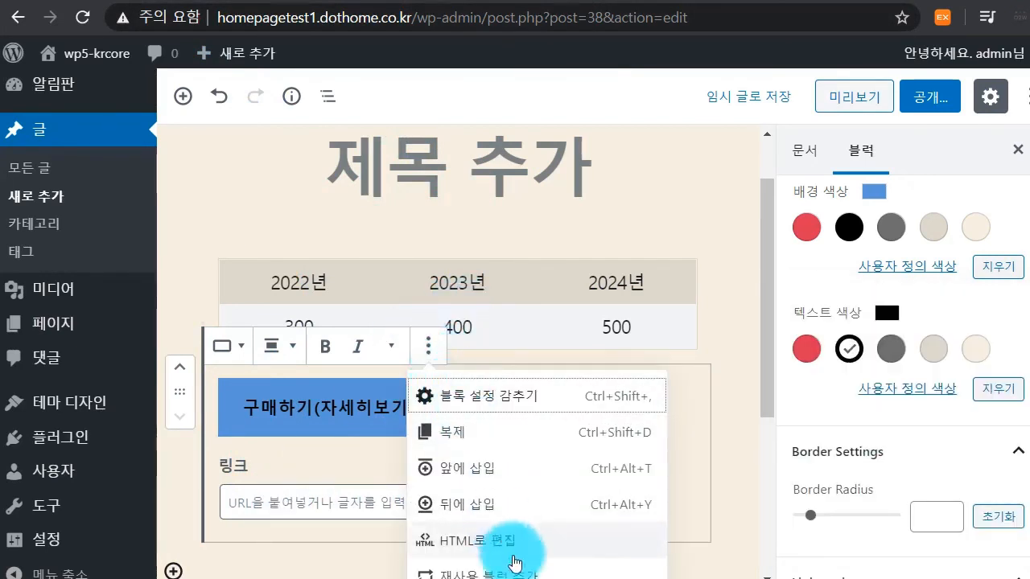
scroll(518, 568, "down", 1)
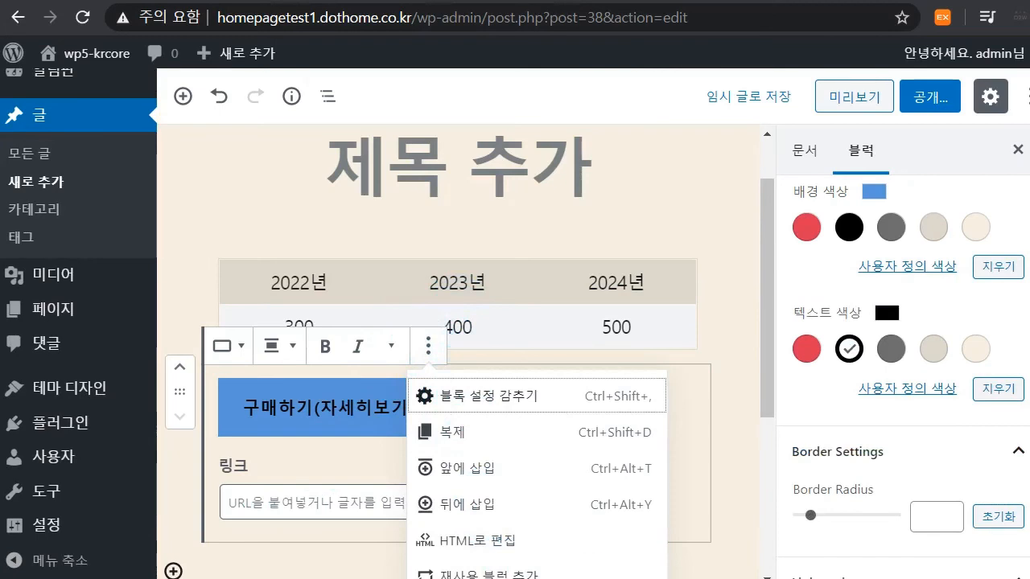
left_click_drag(1012, 551, 1029, 578)
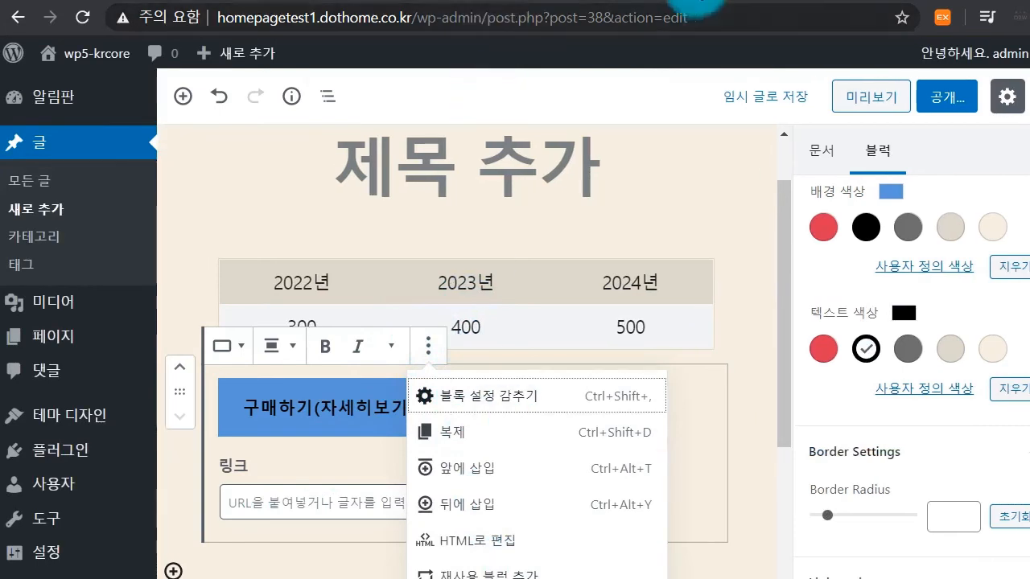
left_click(310, 402)
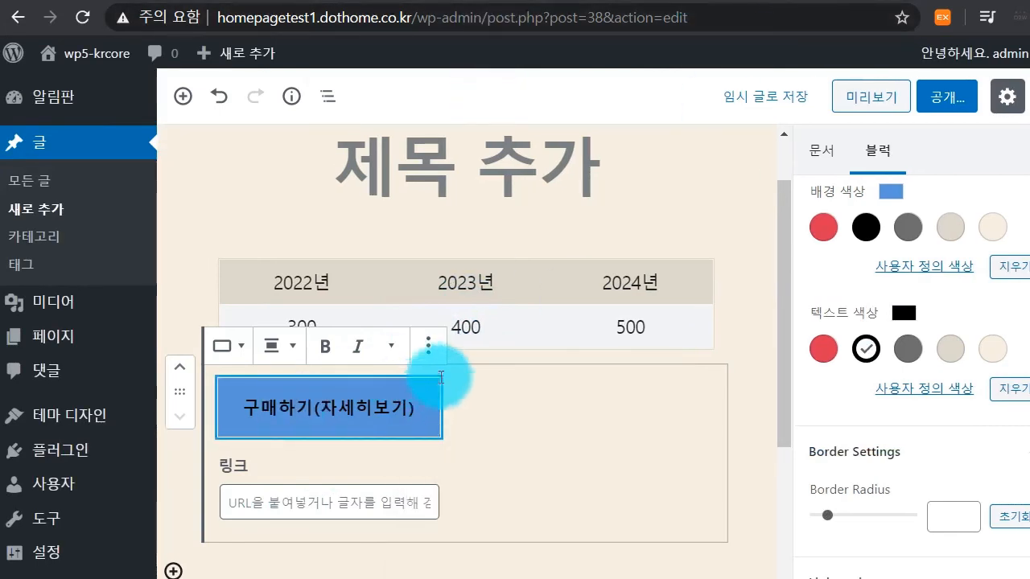
key("Delete")
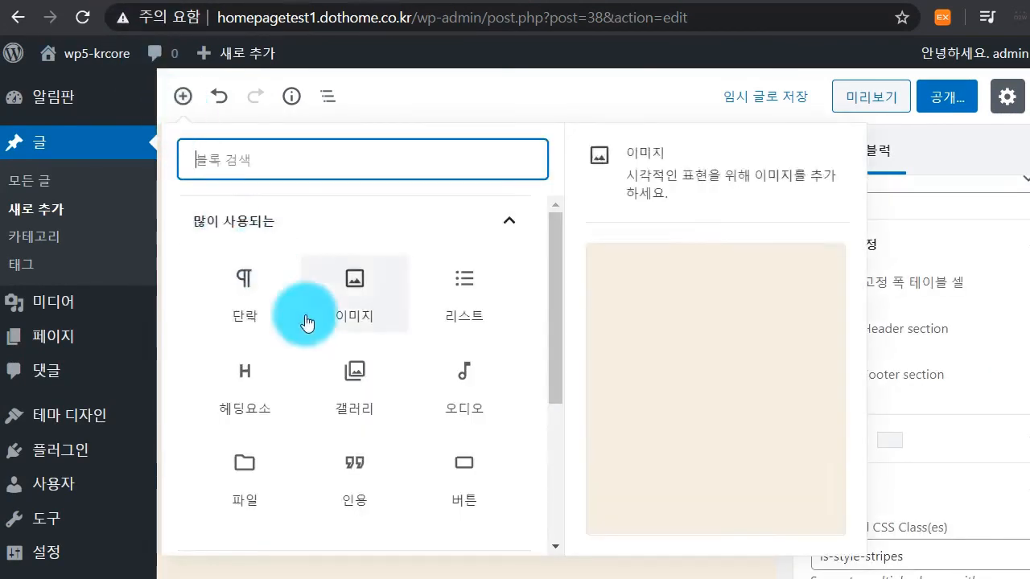
Insert a 열 block from the 레이아웃 요소 group below the table, using the layout with two equal columns
scroll(333, 437, "down", 3)
left_click(322, 470)
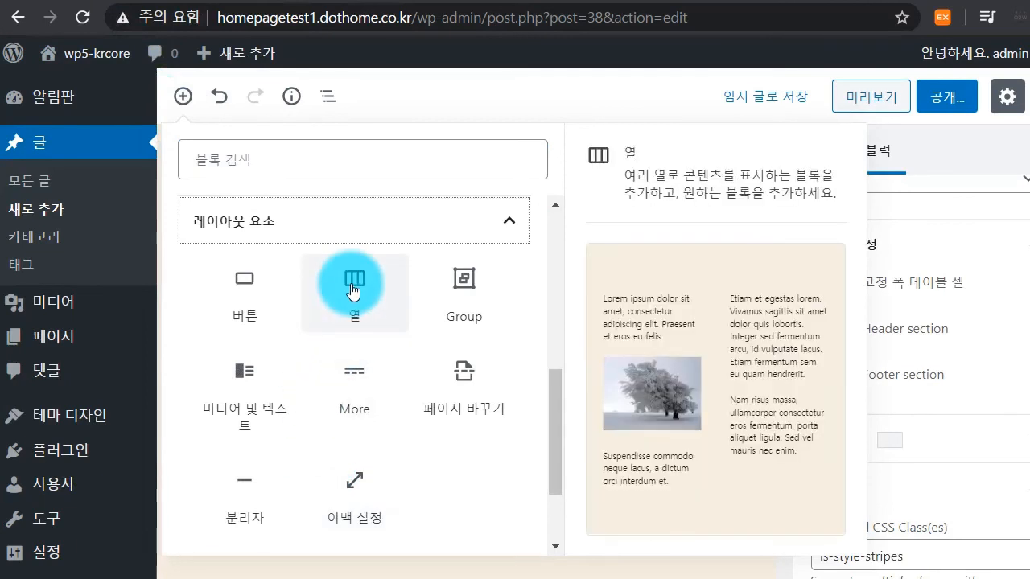
left_click(354, 283)
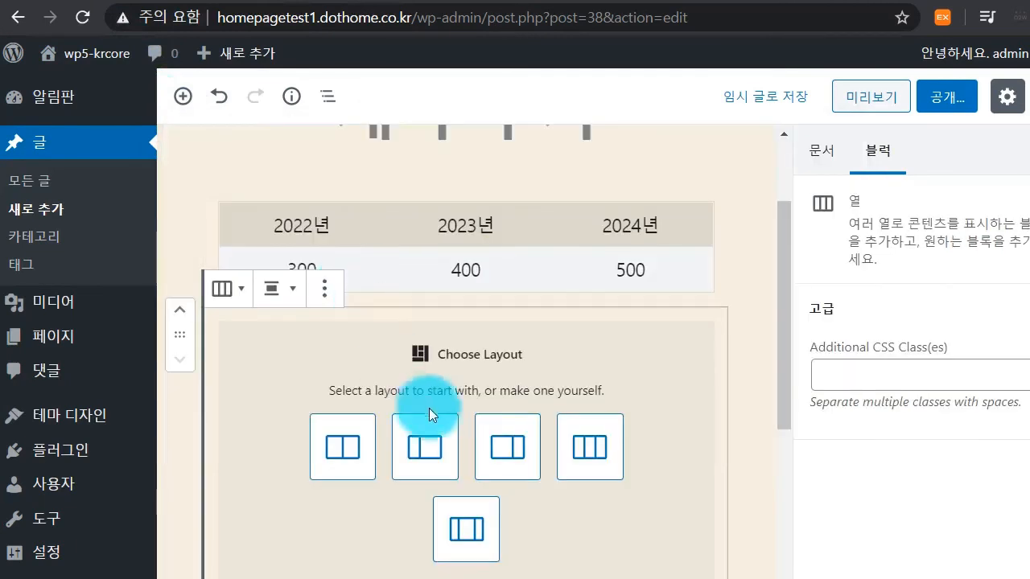
left_click(354, 447)
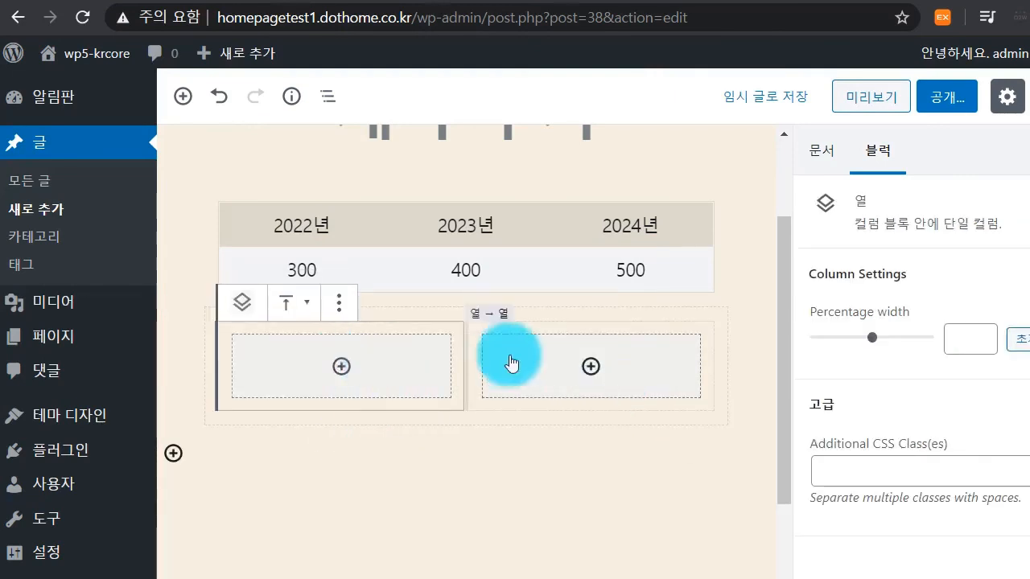
Add a 단락 block to each of the two columns
left_click(342, 366)
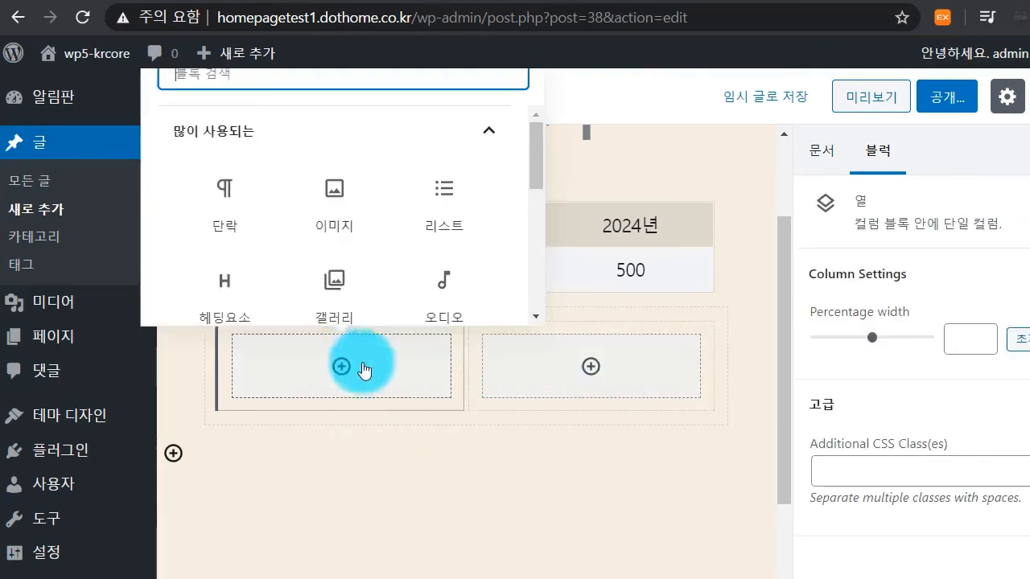
left_click(242, 198)
left_click(588, 366)
left_click(502, 223)
Write 안녕하세요. in the first column and 22년대비한 신규과정 입니다 in a new paragraph beneath it
left_click(375, 333)
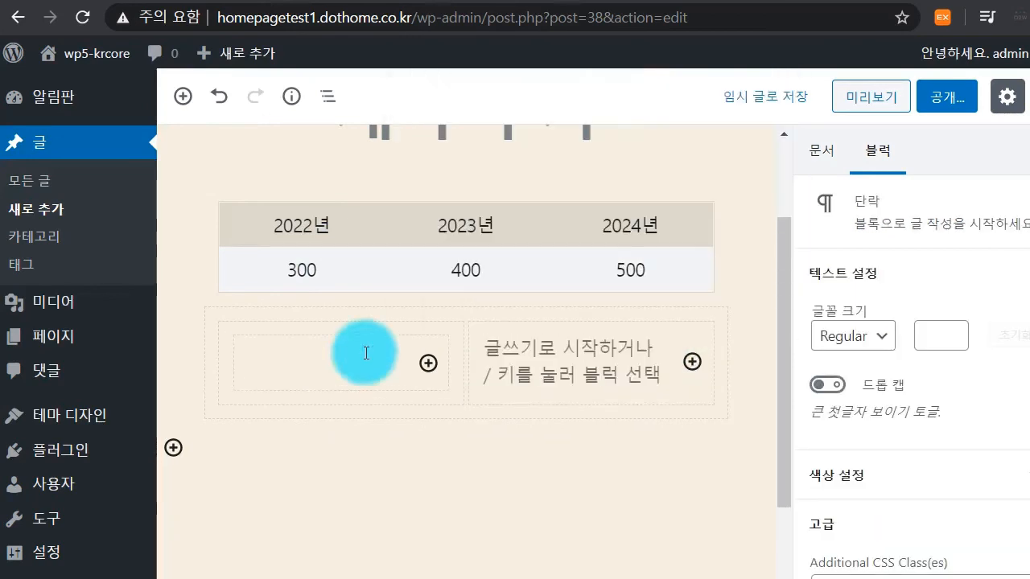
type("dkss")
type("udgktpdy")
type(".")
key("Return")
type("22suseovyq")
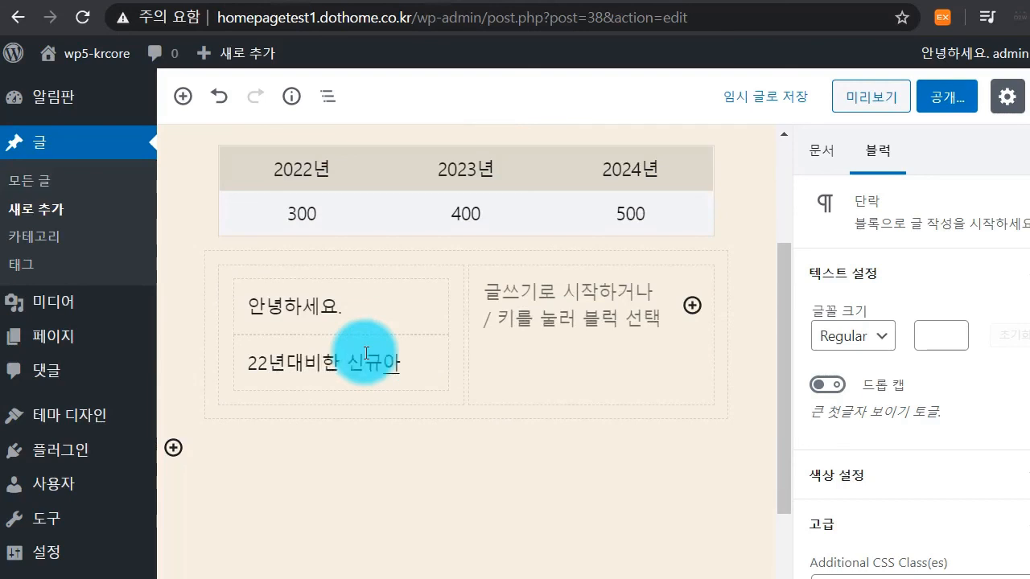
type("hkwjd dlqsleo")
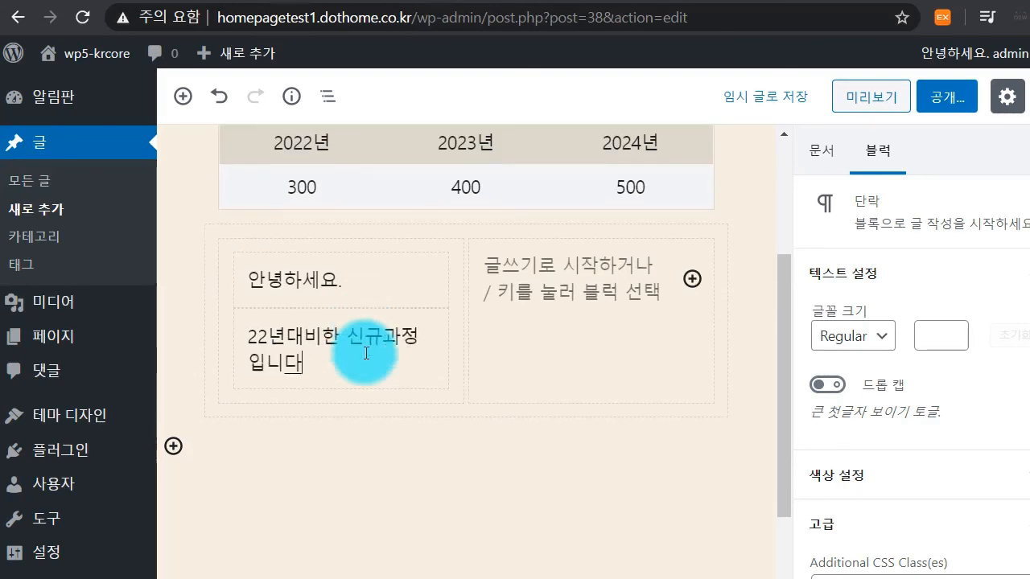
End the first column's sentence with a period and write 회원 여러분들의 많은 관심바랍니다. in the second column
type(".")
left_click(604, 268)
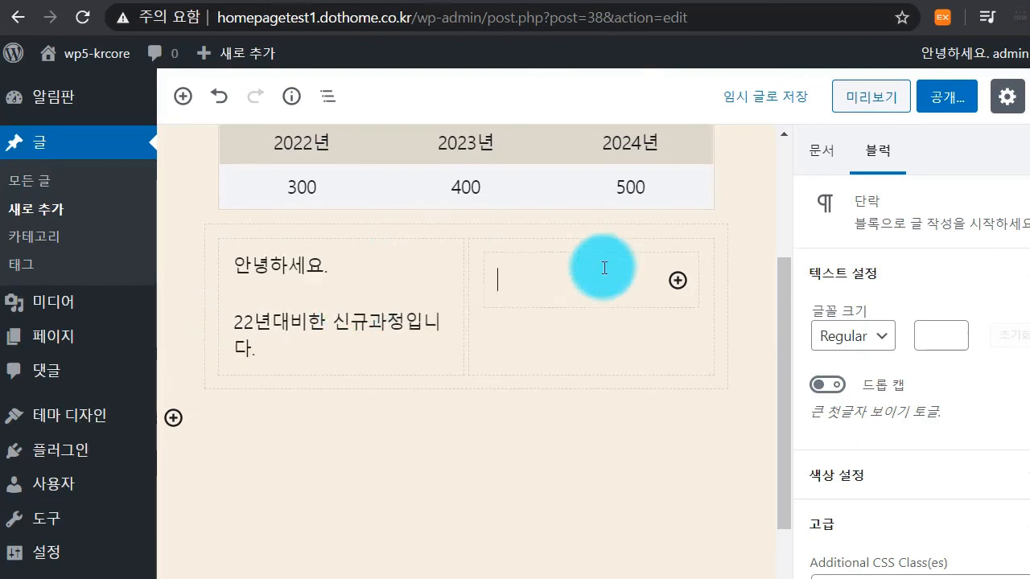
type("ghldnjs dufjqns")
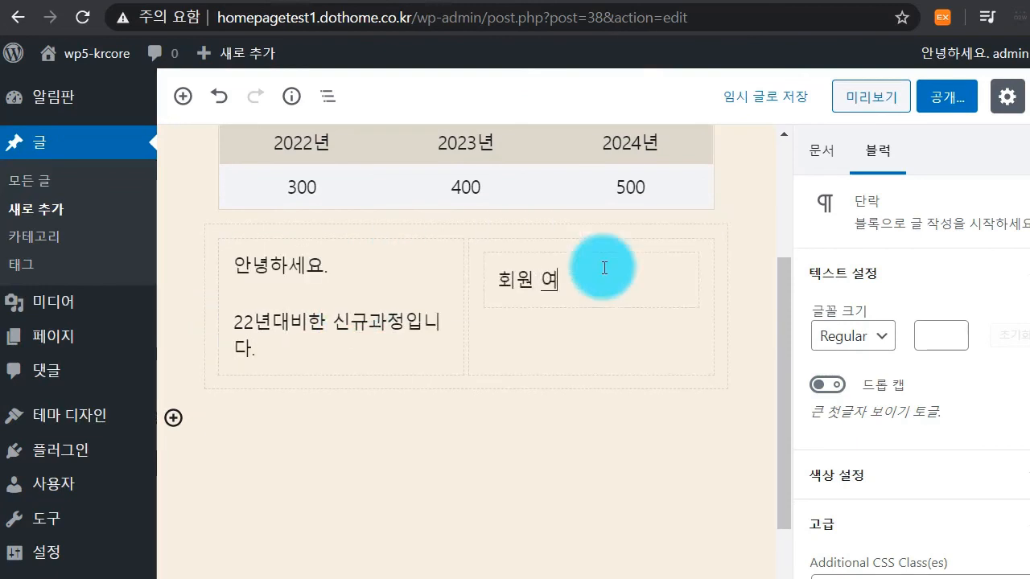
type("emfdml aks")
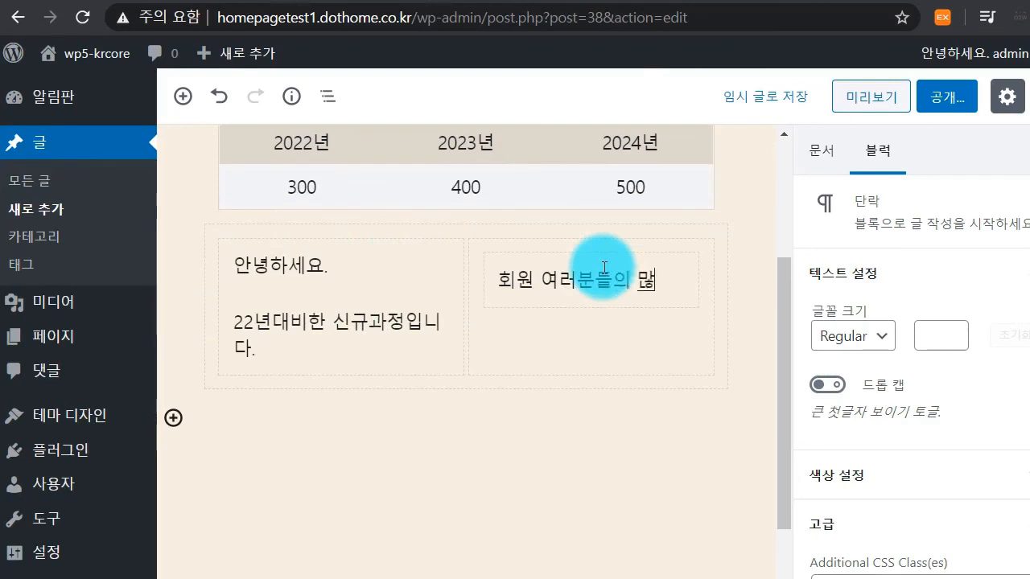
type("g dms rhks tla qkfkqslek")
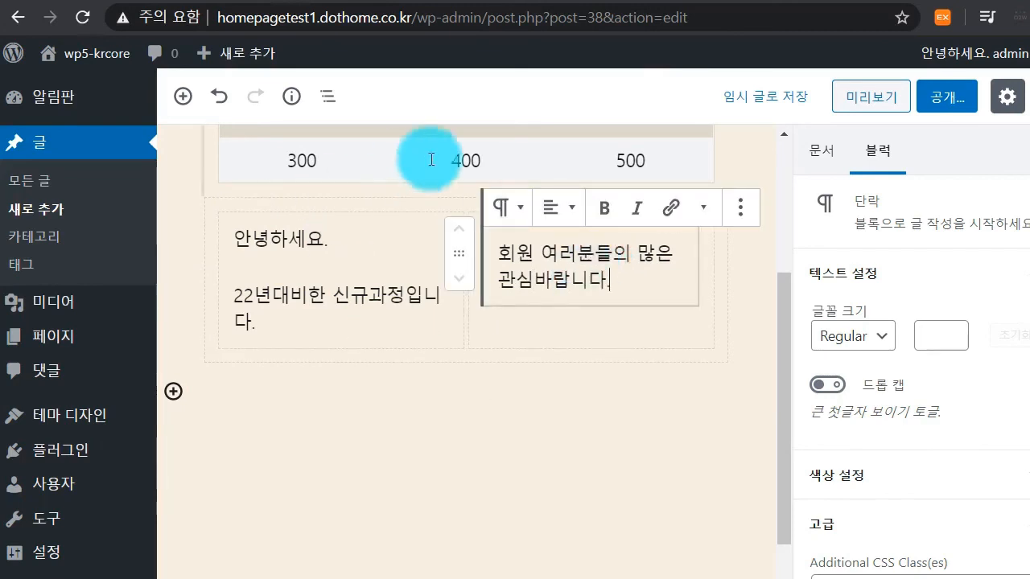
Preview the post, check how the two-column text appears below the table, and return to the editor
left_click(844, 95)
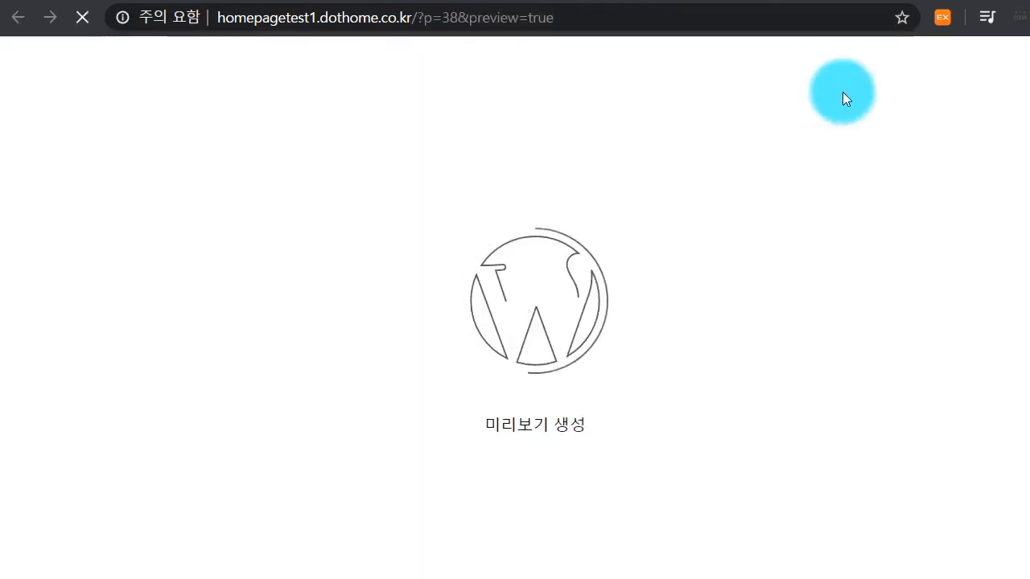
scroll(619, 179, "down", 3)
left_click_drag(231, 405, 508, 465)
left_click_drag(543, 409, 269, 427)
left_click(473, 464)
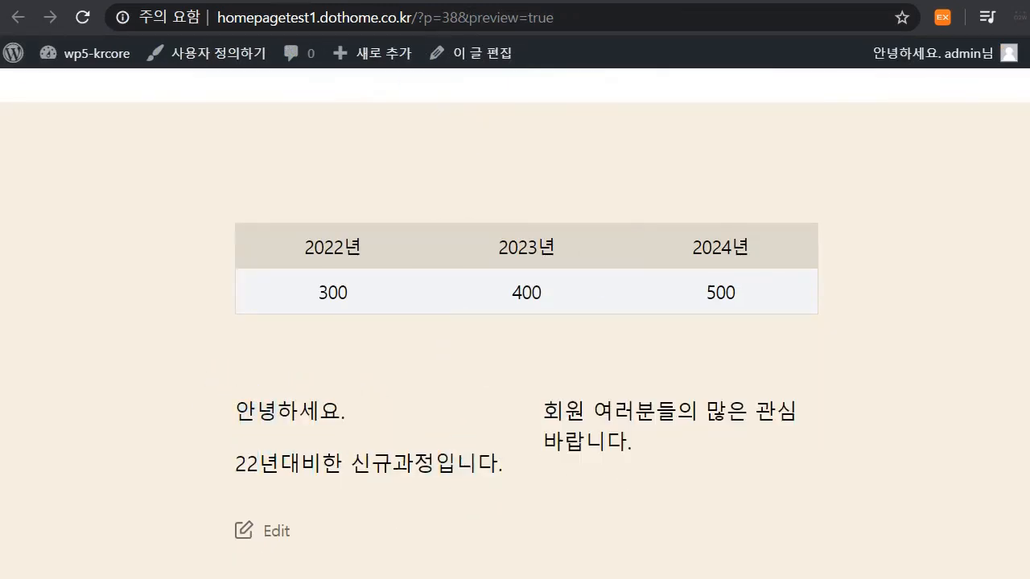
left_click(470, 0)
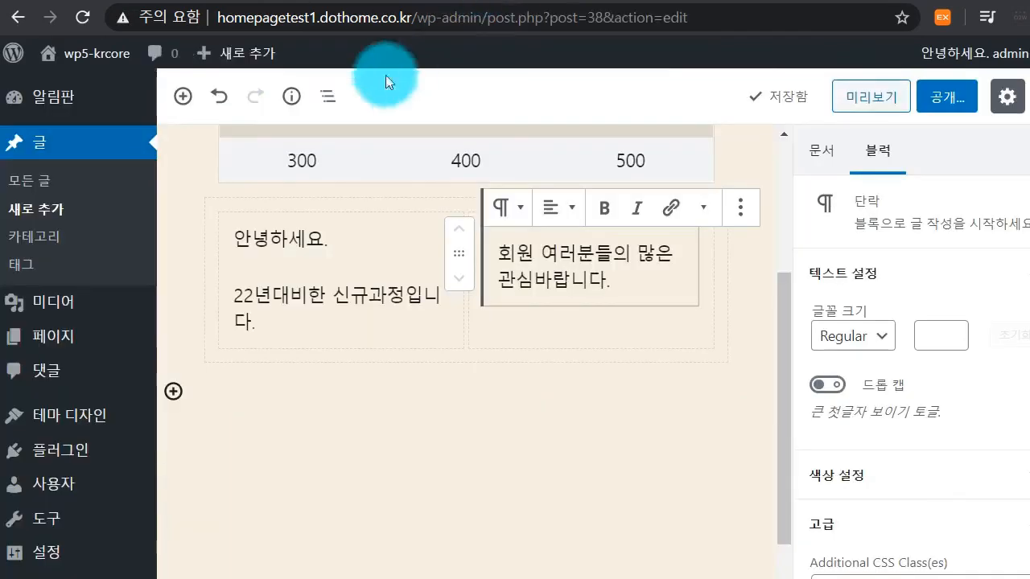
left_click(188, 102)
scroll(330, 391, "down", 3)
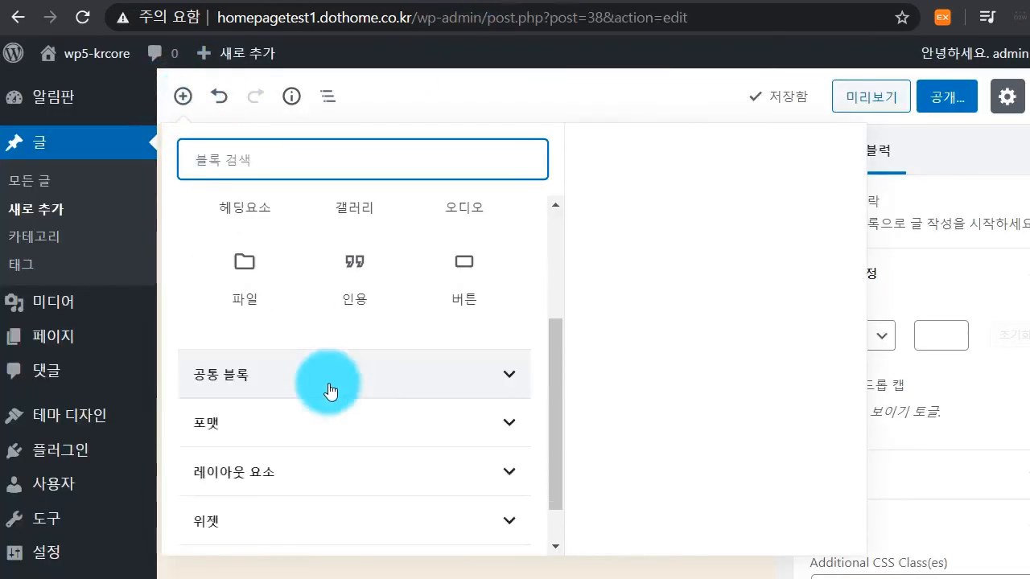
left_click(329, 475)
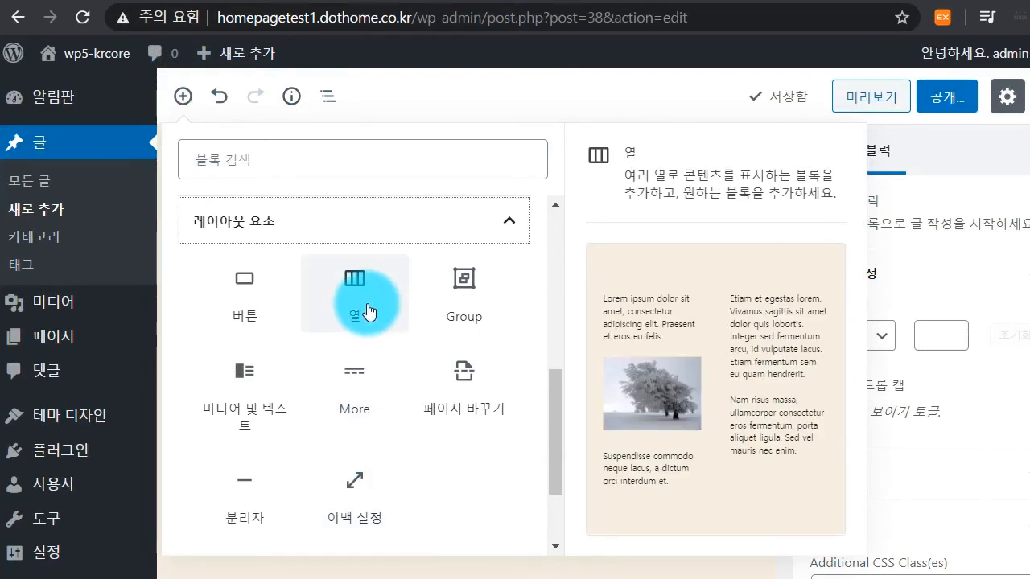
left_click(445, 384)
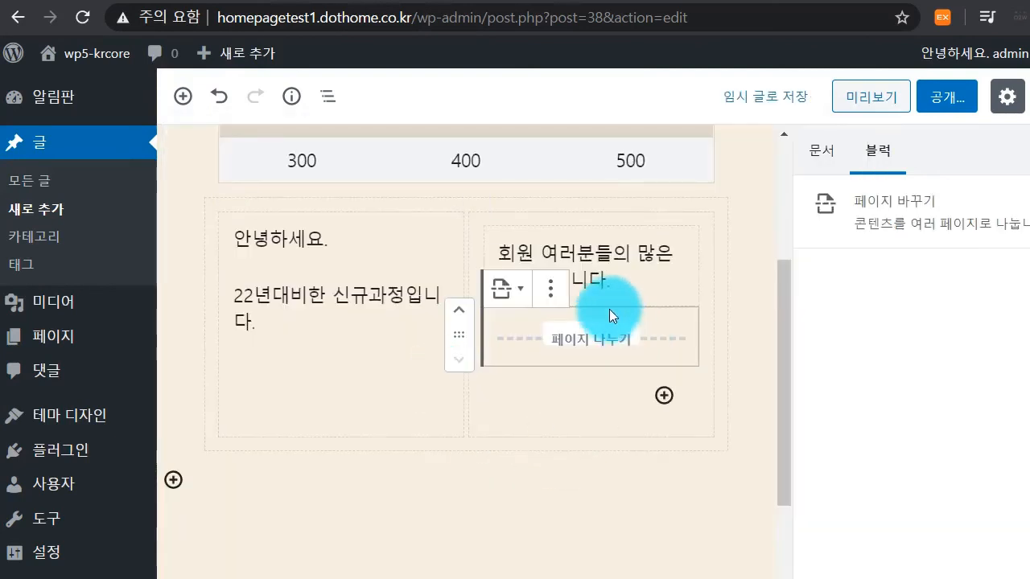
key("Delete")
Insert a 페이지 바꾸기 block from the 레이아웃 요소 group below the columns and write 안녕하세요. beneath it
left_click(313, 438)
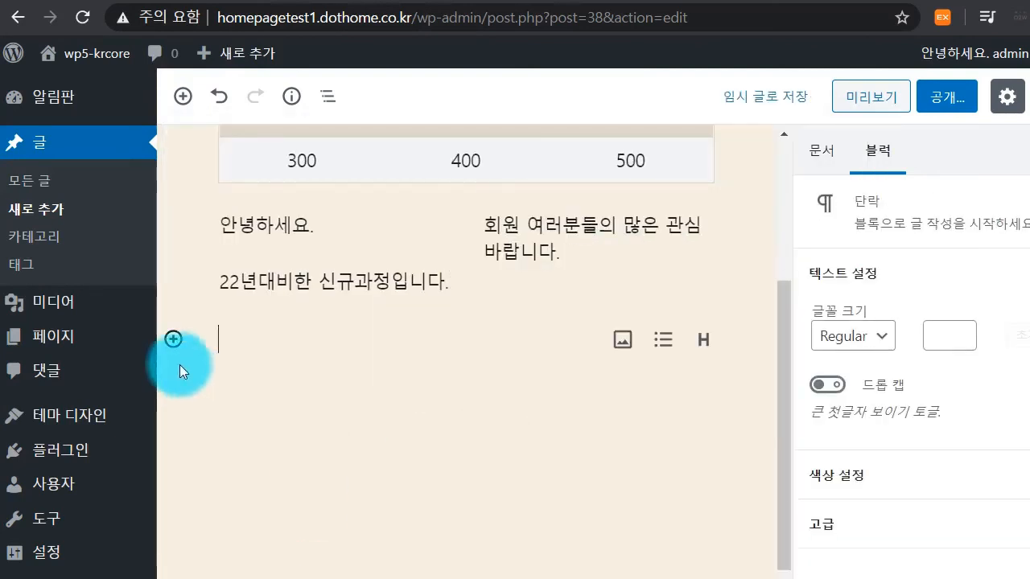
left_click(173, 339)
scroll(394, 241, "down", 5)
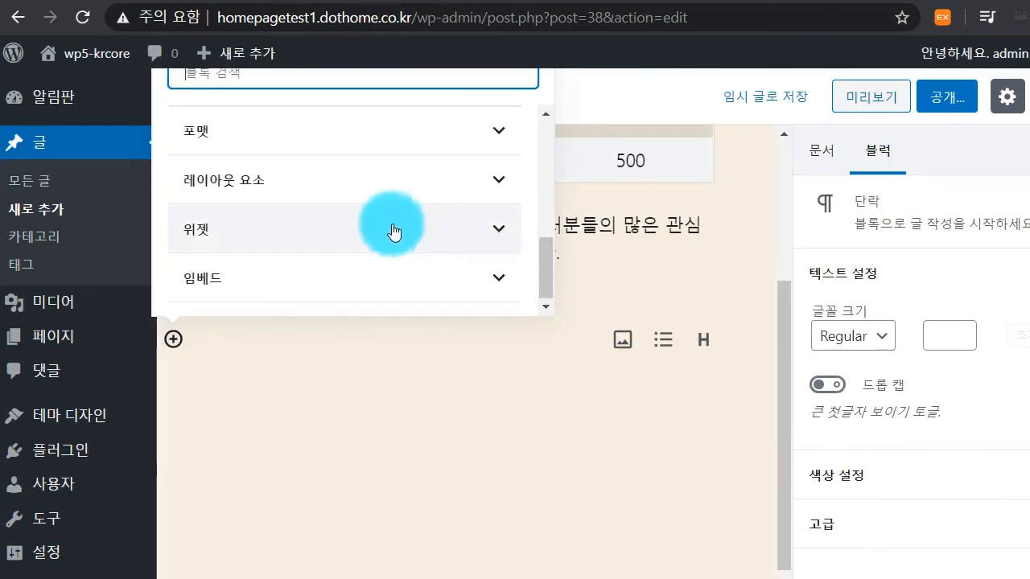
left_click(382, 180)
left_click(439, 222)
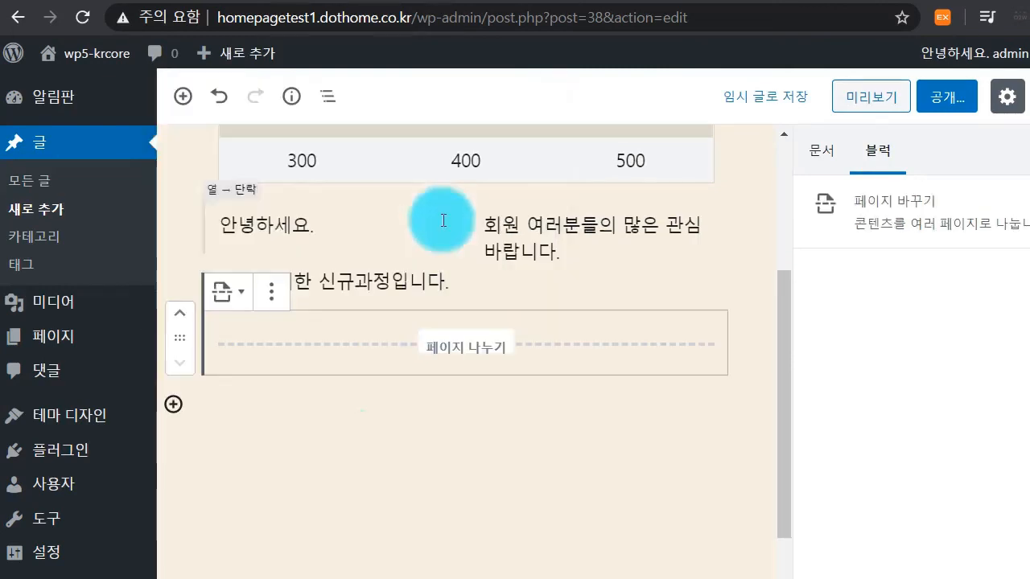
left_click(388, 392)
type("안녕하세요.")
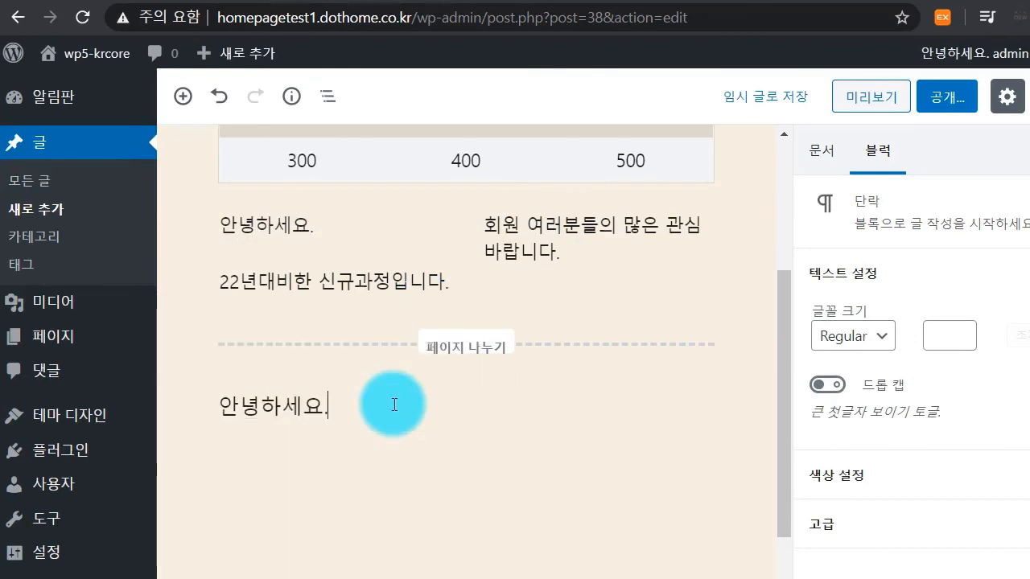
Preview the post and switch between pages 1 and 2 to examine how the page break divides the content
left_click(871, 96)
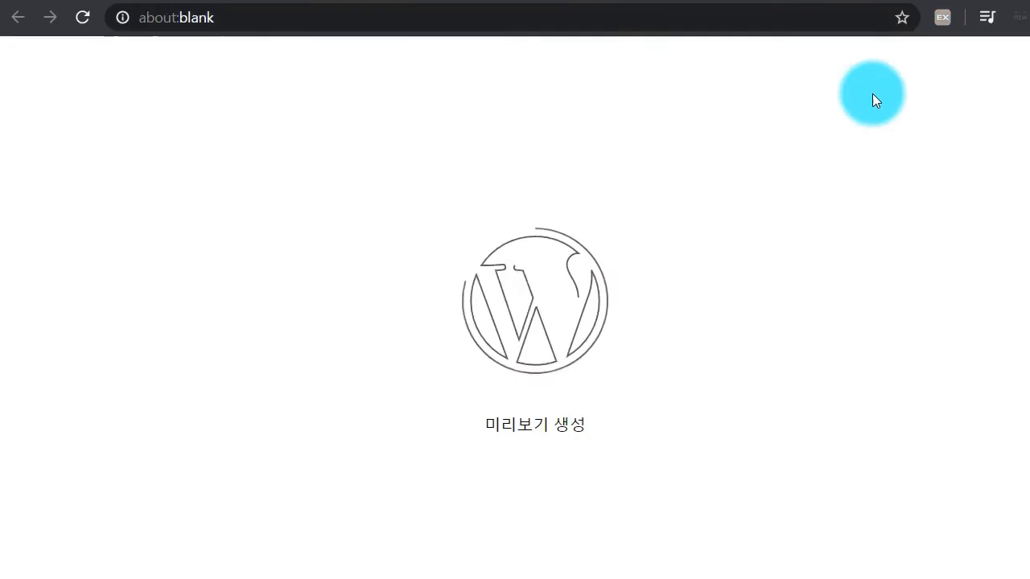
scroll(615, 305, "down", 5)
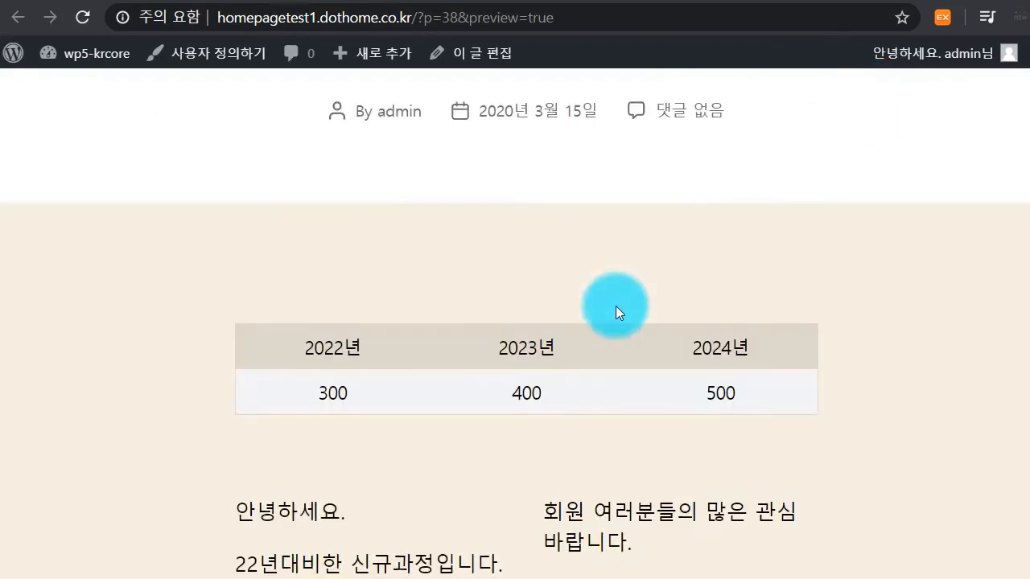
scroll(615, 311, "down", 3)
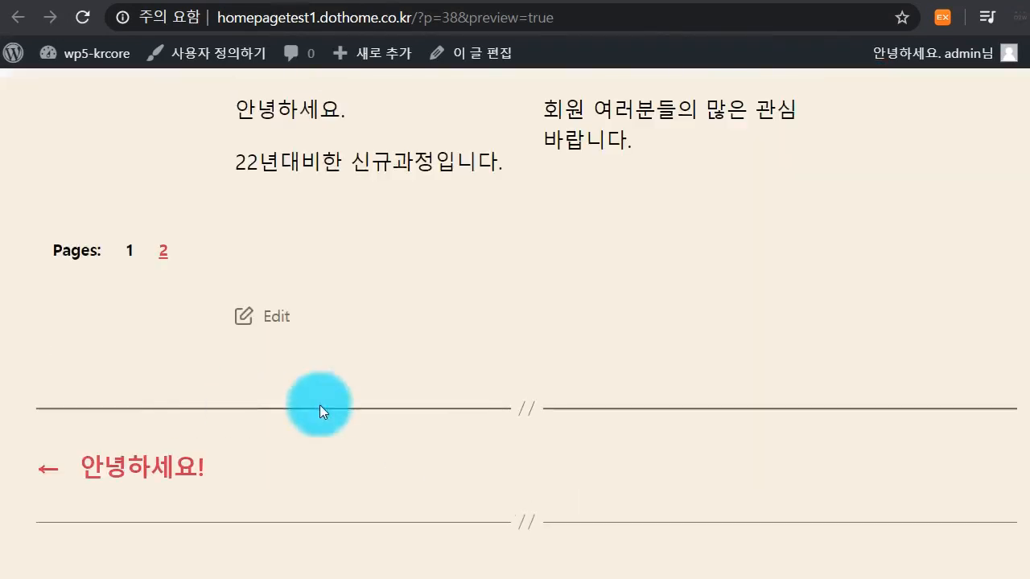
scroll(586, 390, "down", 3)
scroll(536, 341, "up", 3)
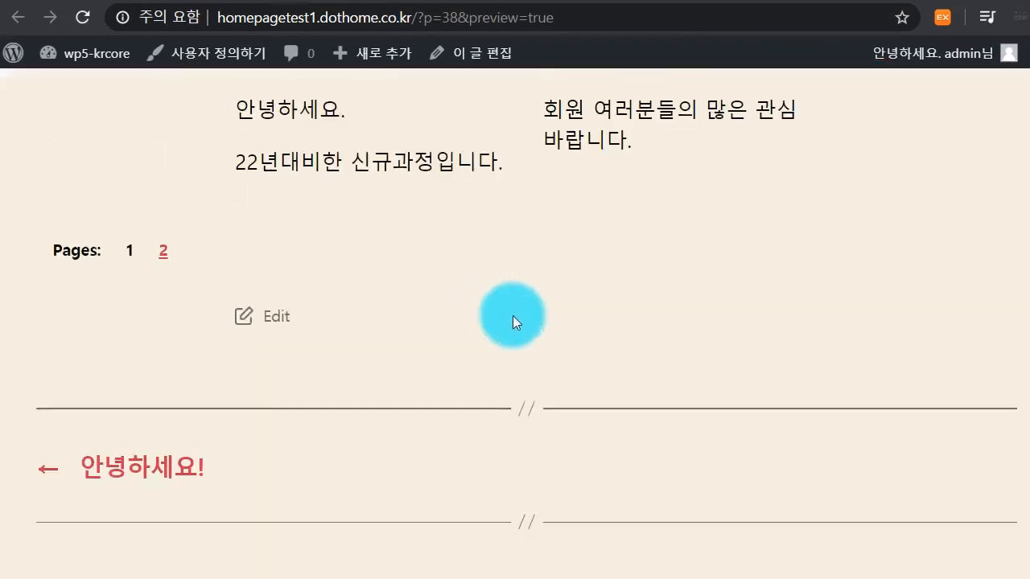
scroll(482, 379, "up", 4)
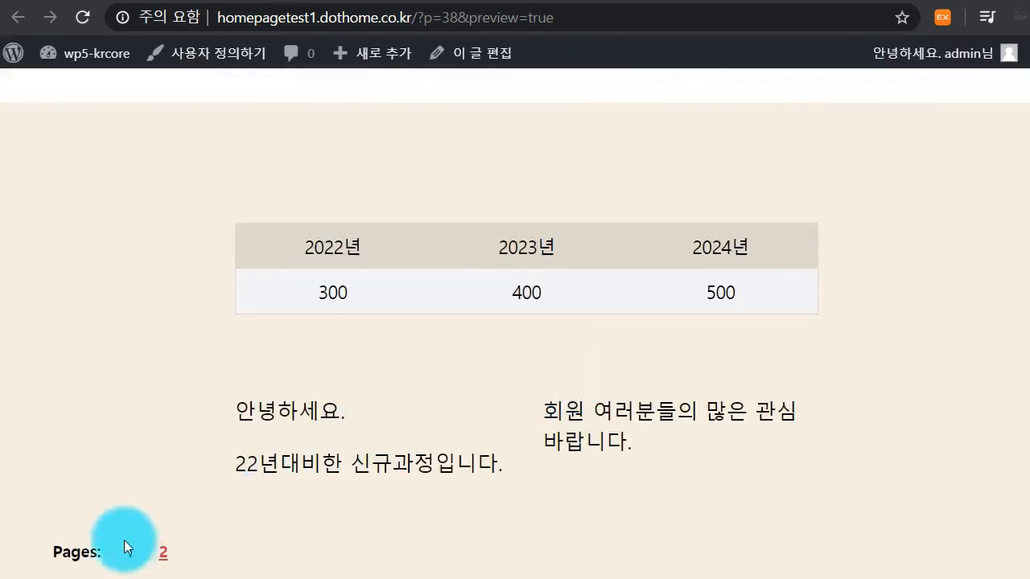
left_click(166, 555)
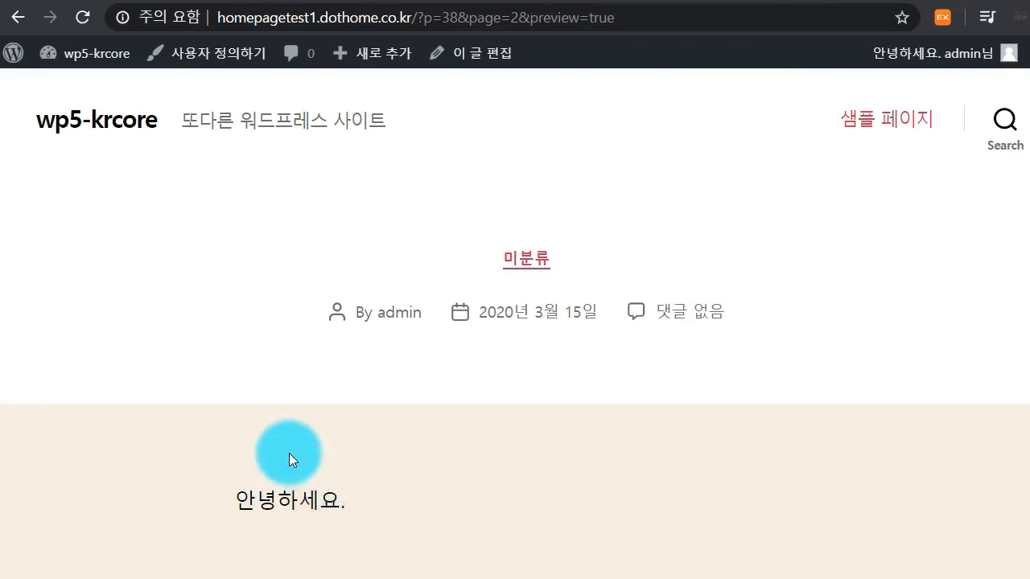
scroll(289, 453, "down", 4)
left_click(129, 288)
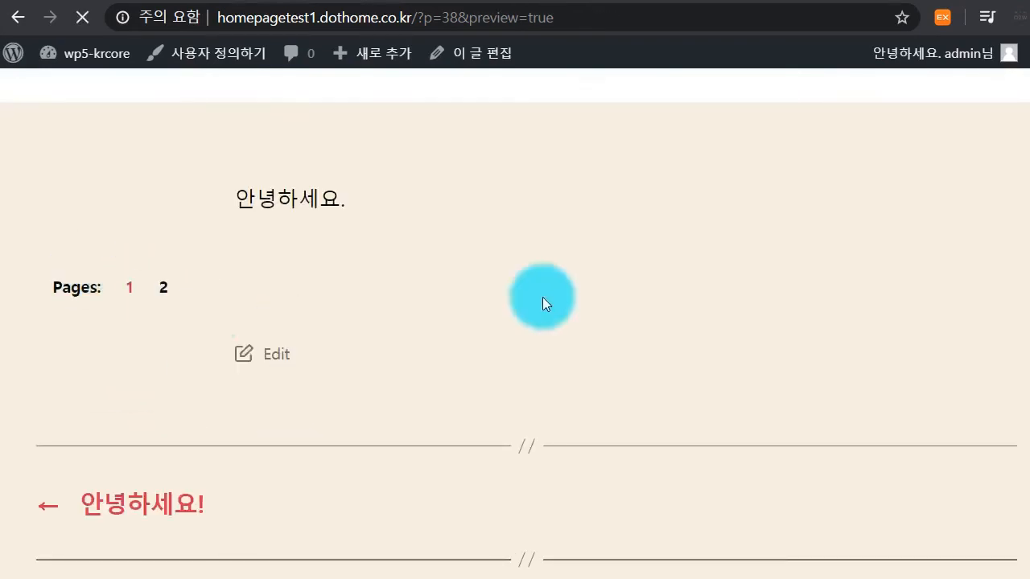
scroll(241, 394, "down", 5)
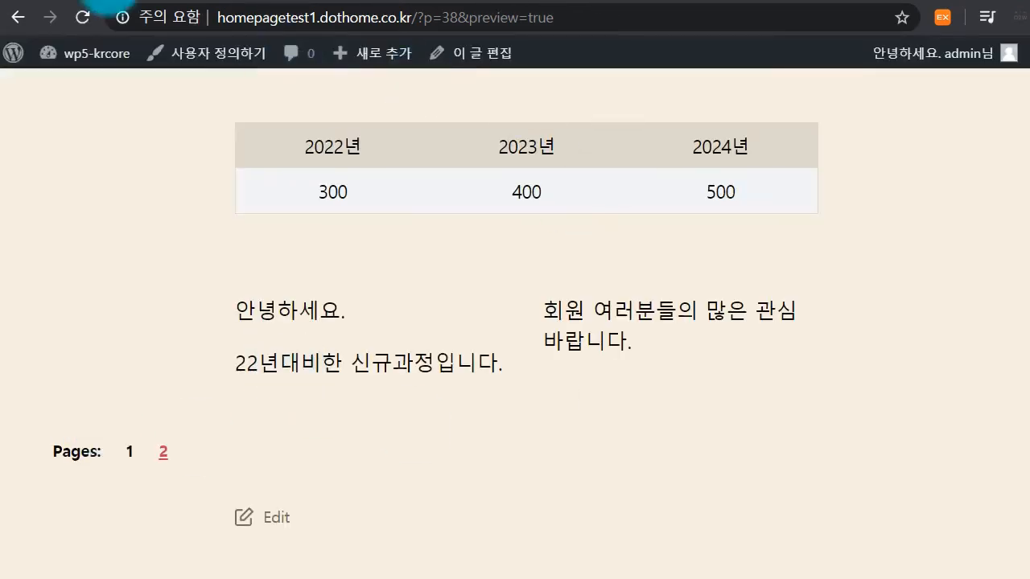
left_click(153, 3)
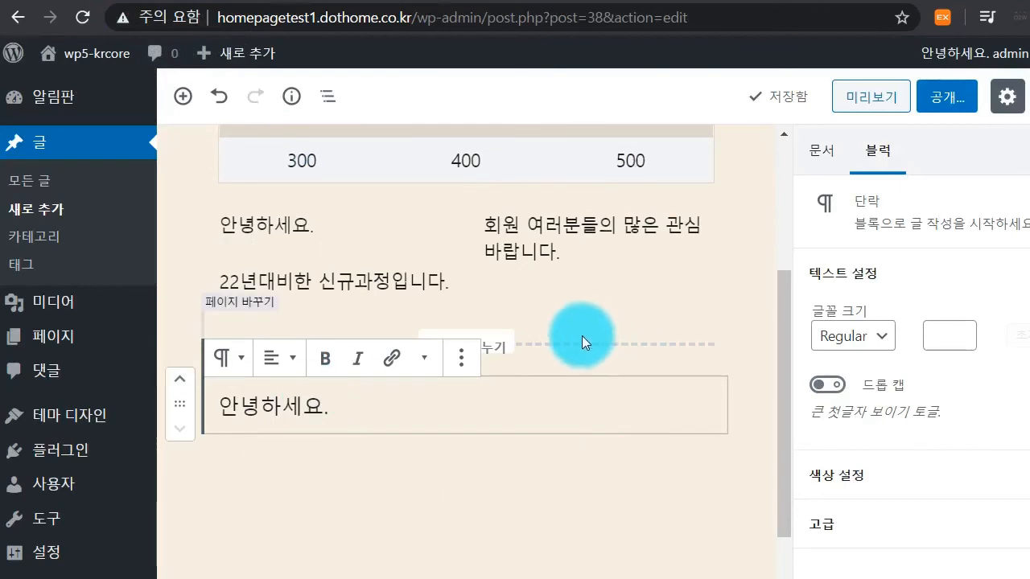
Go back to the preview, review the first page's content, open page 2, and return to the editor
left_click(312, 3)
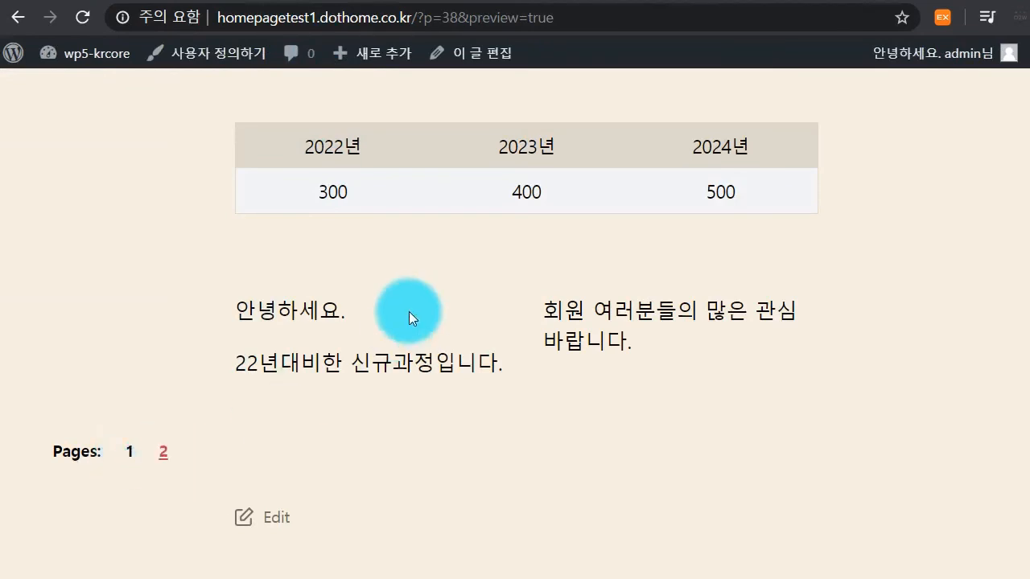
scroll(408, 312, "up", 5)
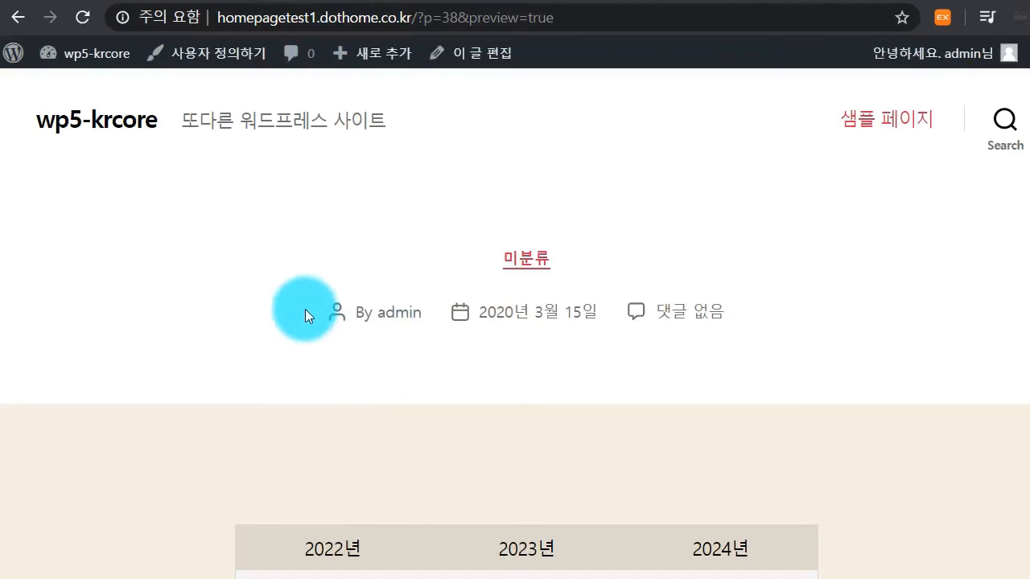
scroll(445, 334, "down", 1)
scroll(446, 335, "down", 1)
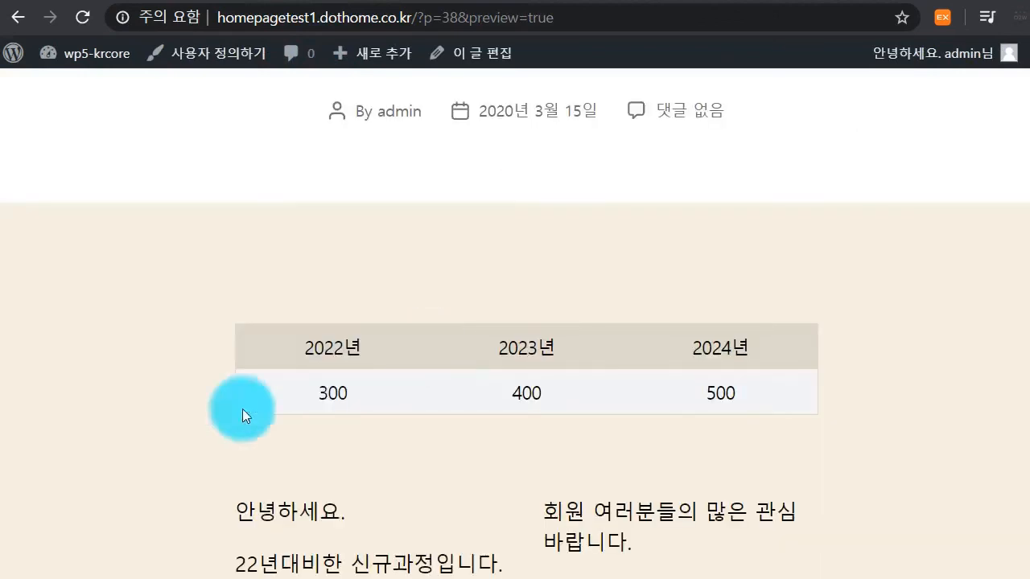
scroll(326, 396, "down", 2)
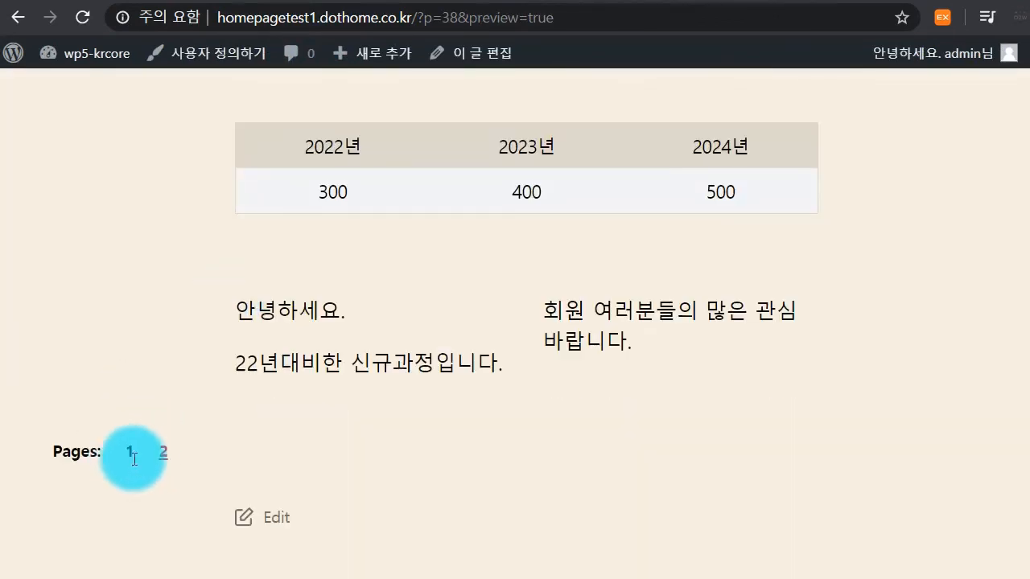
left_click(162, 458)
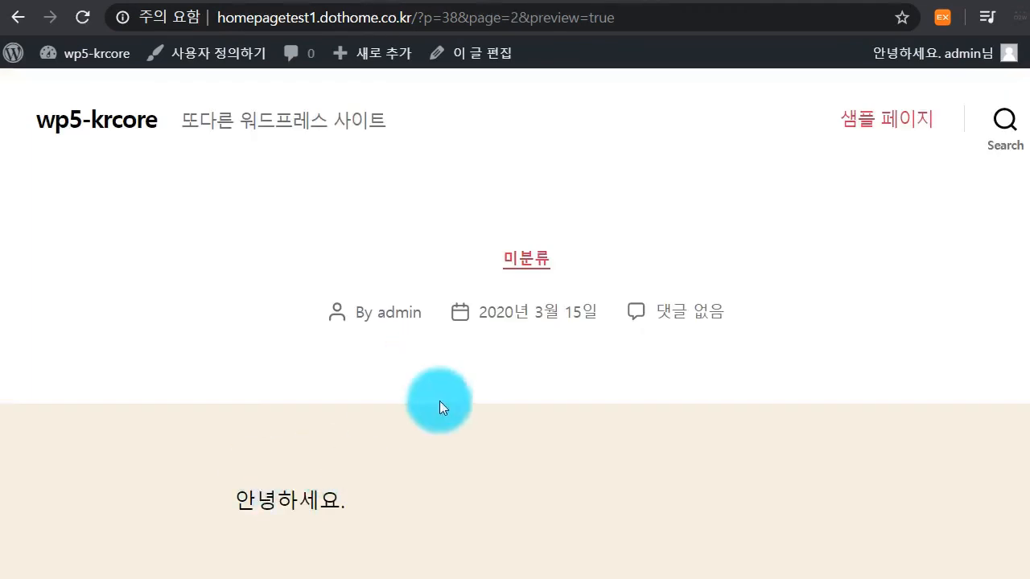
scroll(443, 409, "down", 2)
left_click(102, 0)
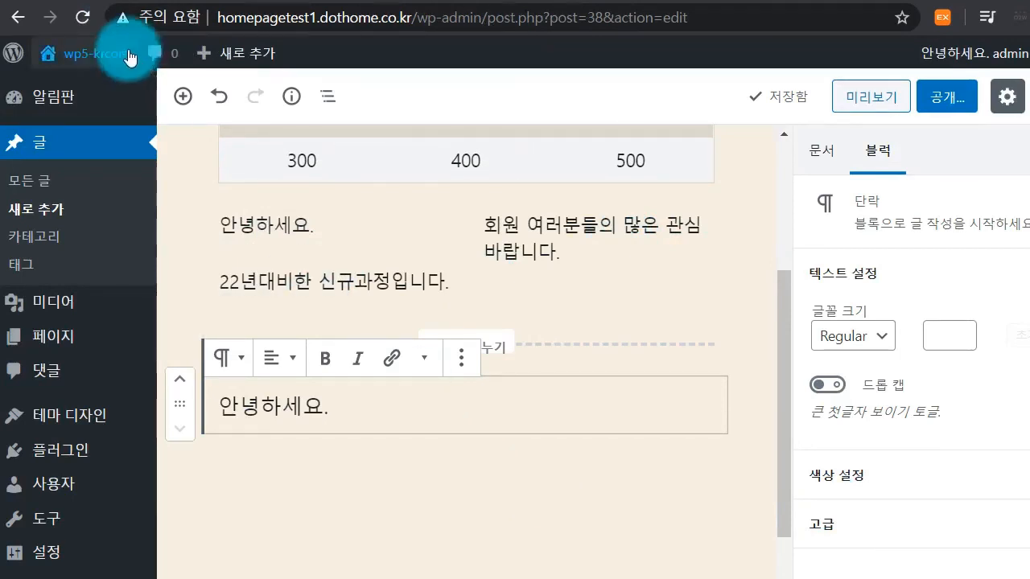
Insert a 미디어 및 텍스트 block from the 레이아웃 요소 group below the last paragraph, and remove the block
left_click(183, 96)
scroll(295, 392, "down", 3)
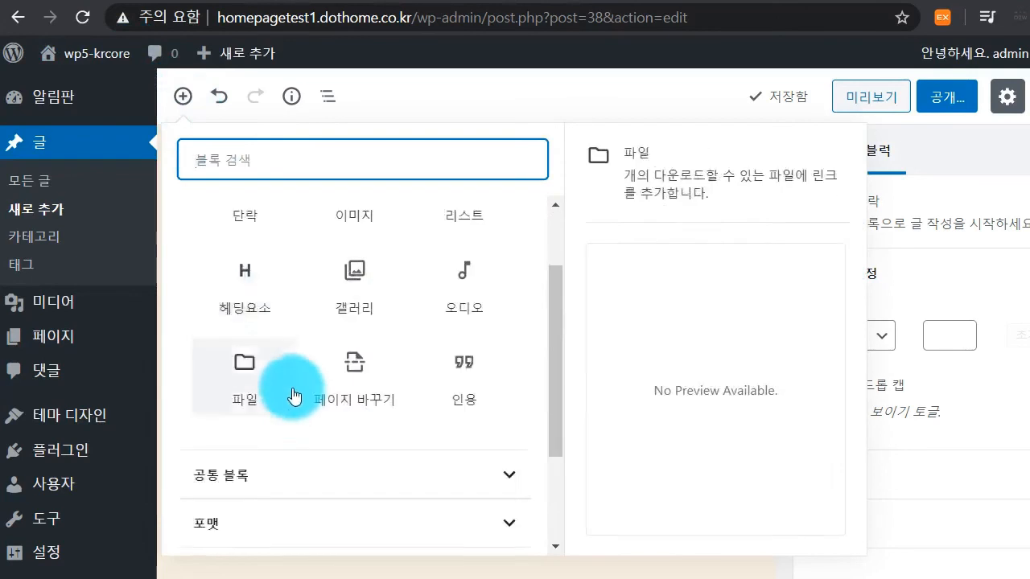
left_click(298, 472)
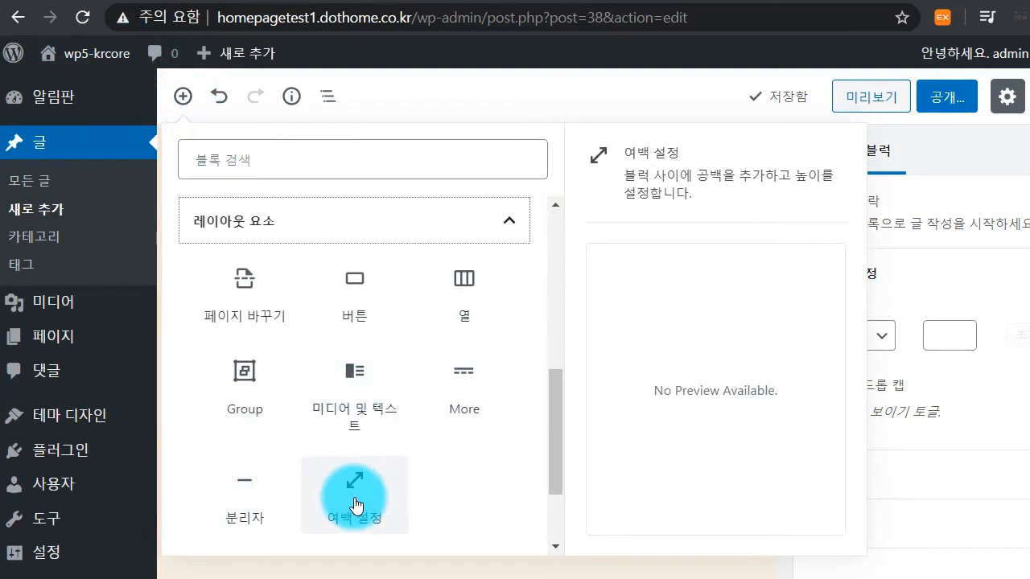
left_click(335, 392)
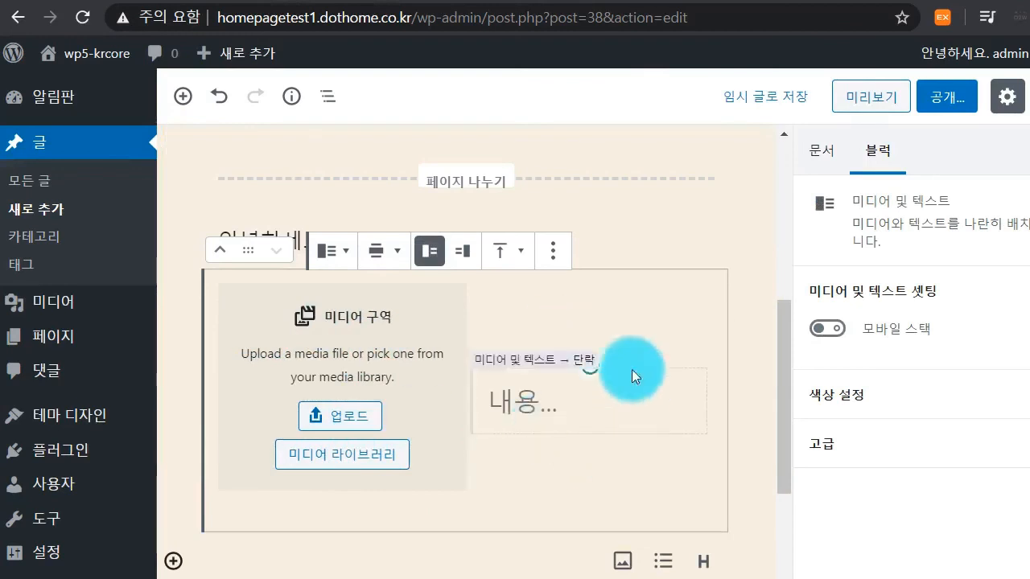
left_click(563, 245)
left_click(596, 535)
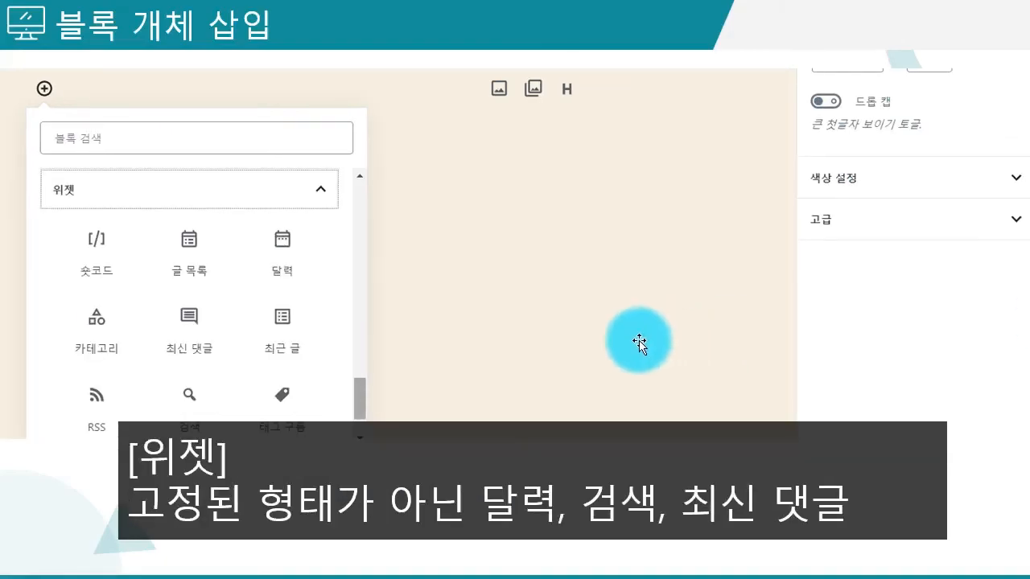
left_click_drag(143, 456, 211, 457)
left_click(206, 462)
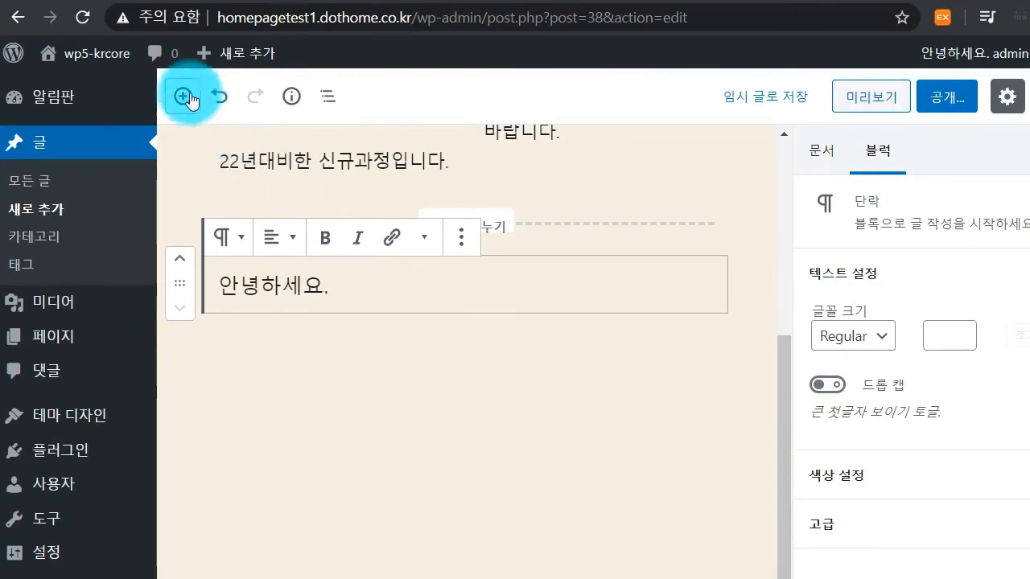
Insert a 글 목록 block from the 위젯 group below the last paragraph, and remove the block
left_click(183, 96)
scroll(279, 322, "down", 5)
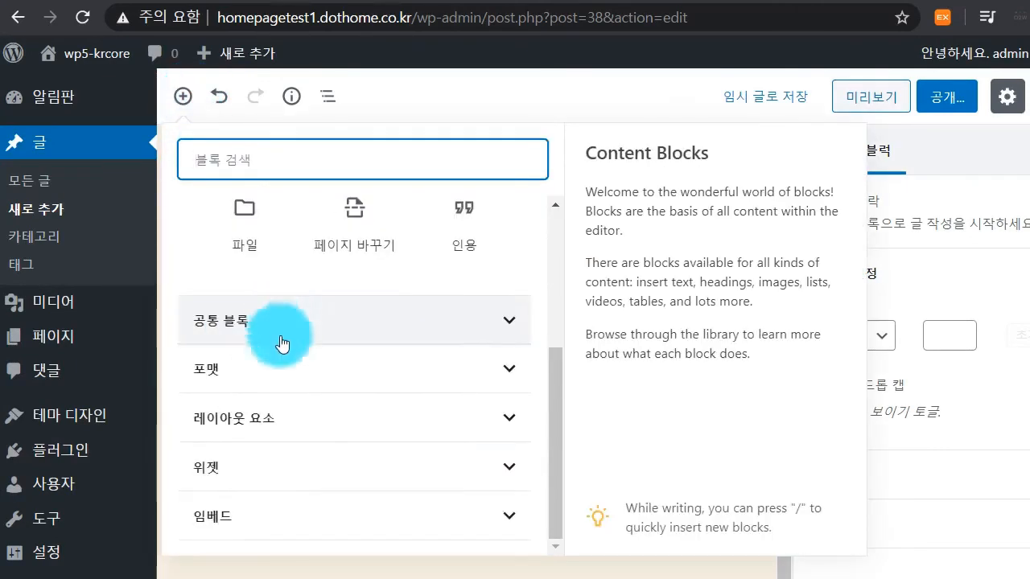
left_click(268, 478)
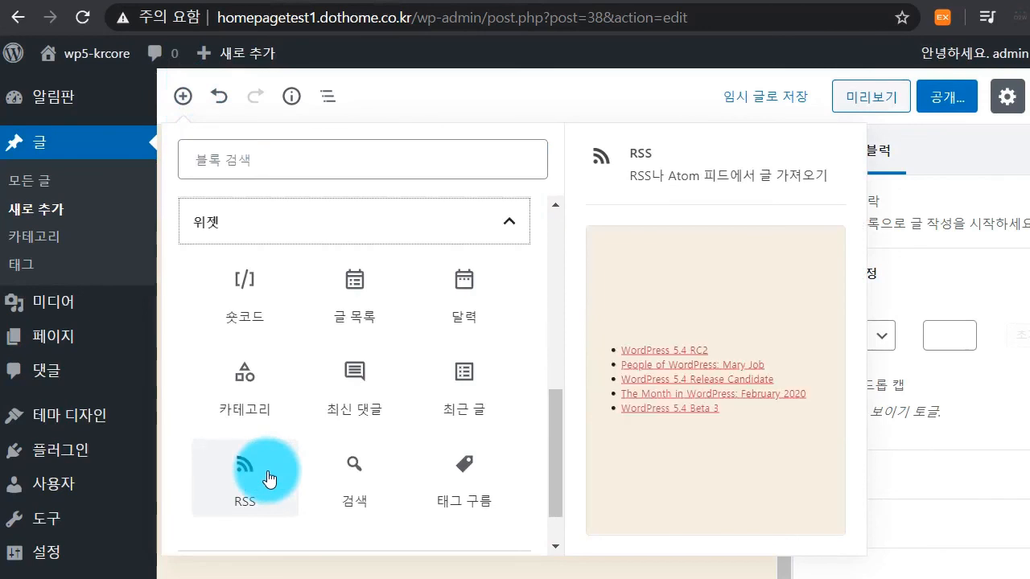
left_click(359, 296)
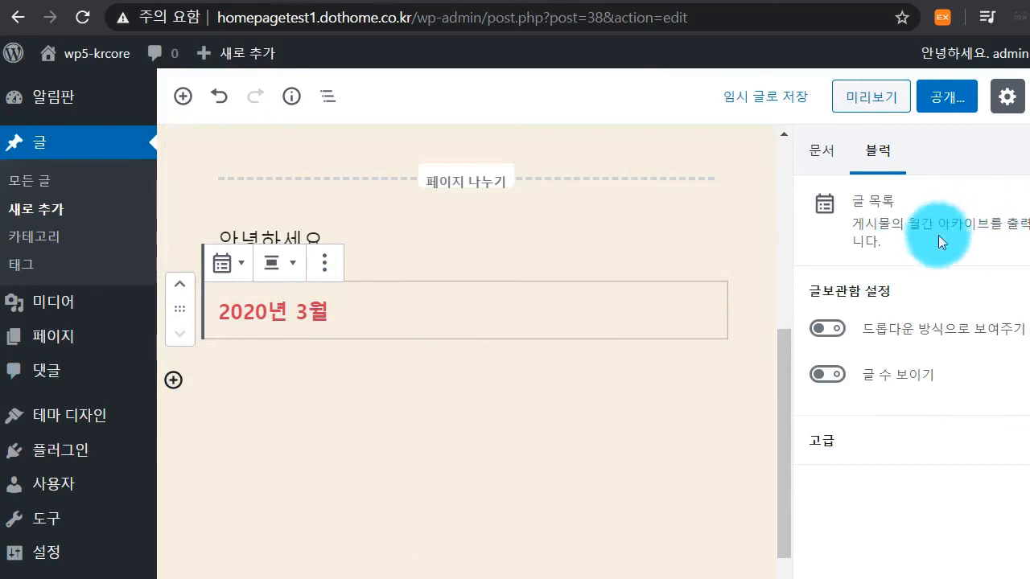
left_click(324, 262)
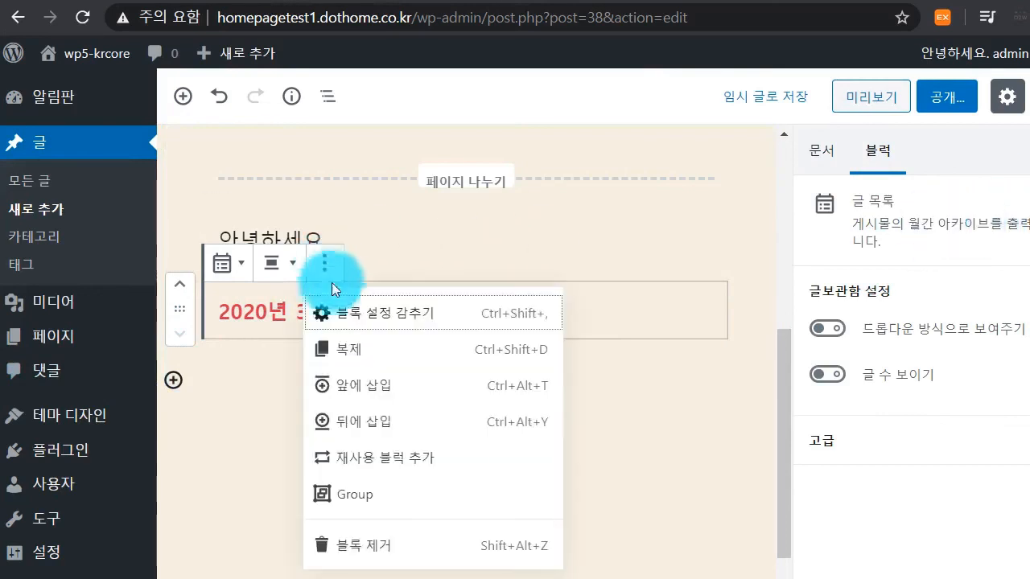
left_click(372, 536)
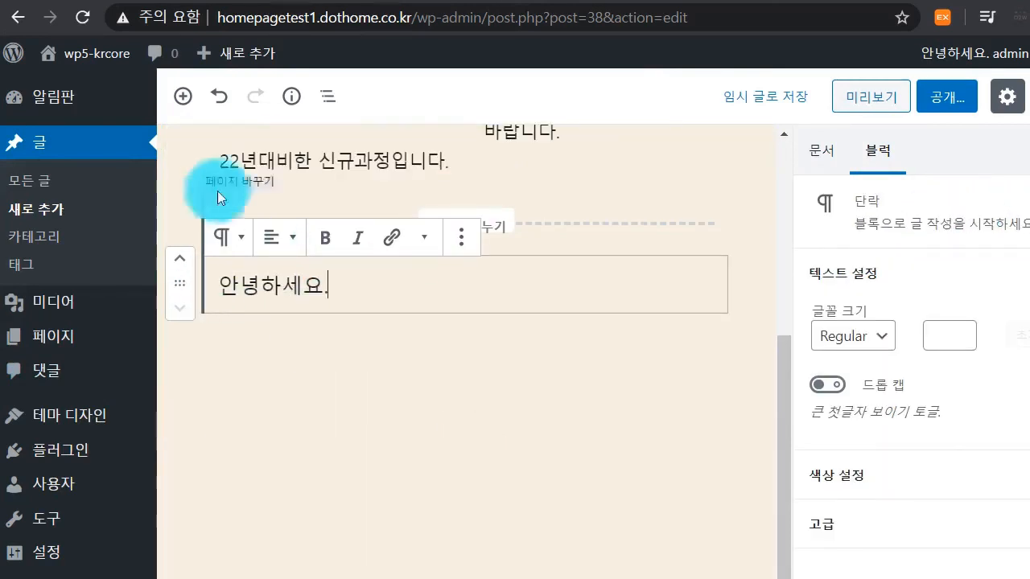
Insert a 달력 block from the 위젯 group below the 안녕하세요. paragraph, and remove the block
left_click(182, 96)
scroll(315, 408, "down", 3)
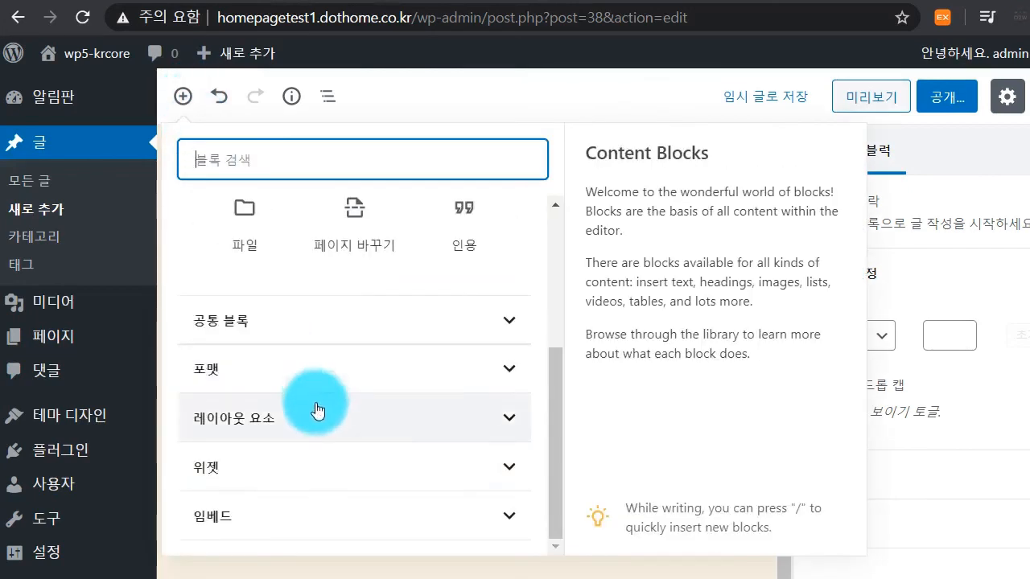
left_click(314, 467)
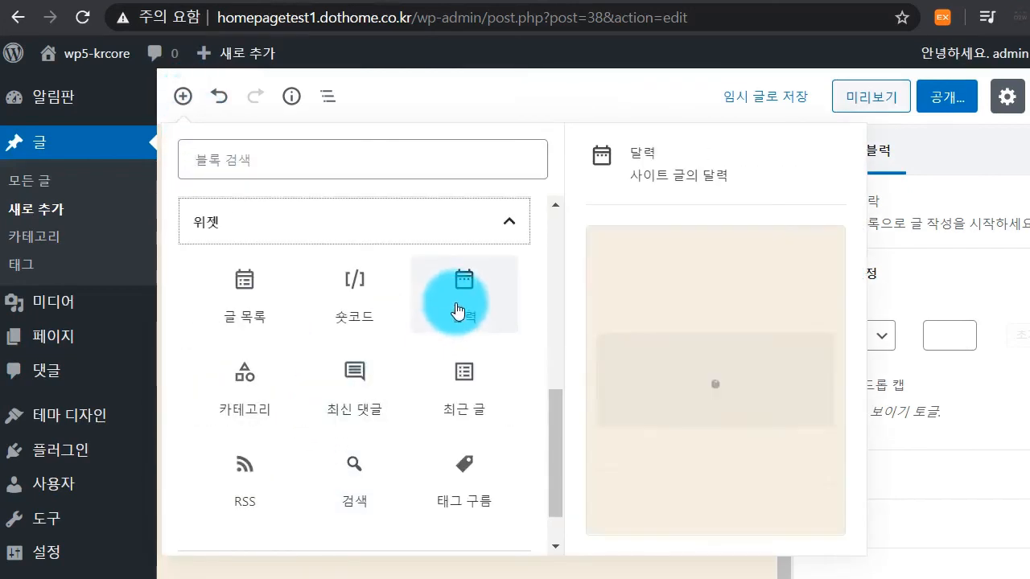
left_click(458, 310)
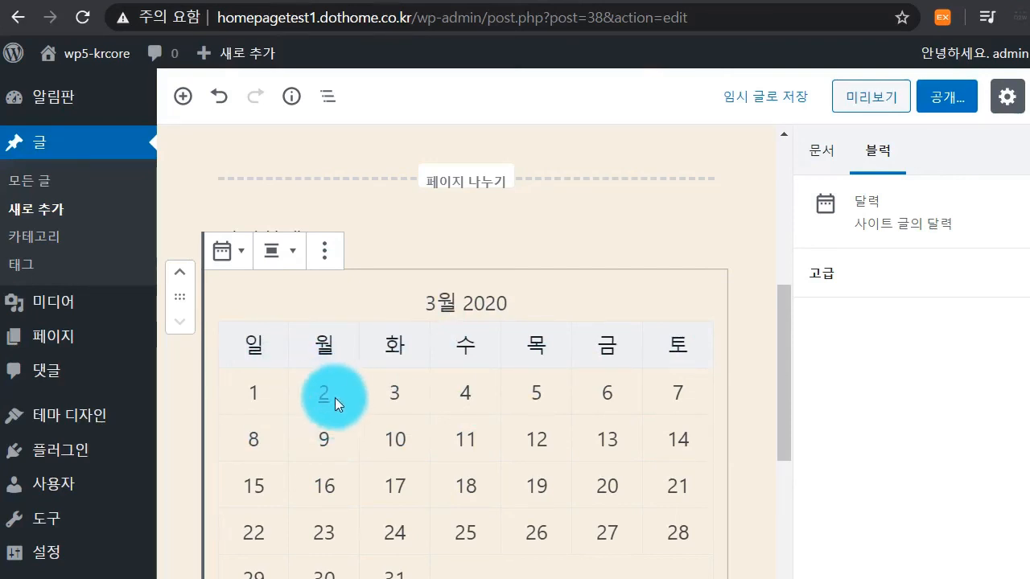
left_click(327, 254)
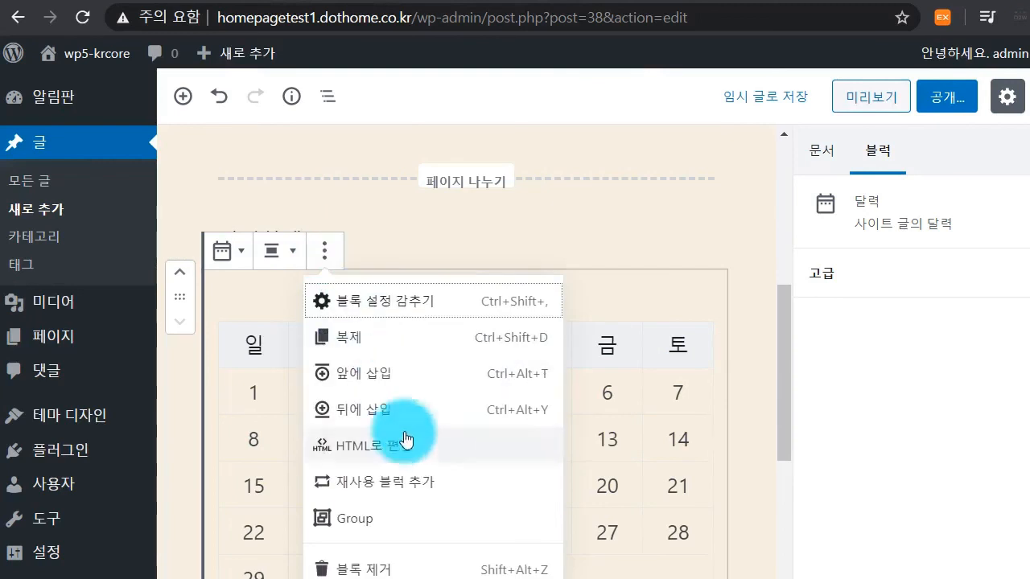
left_click(406, 561)
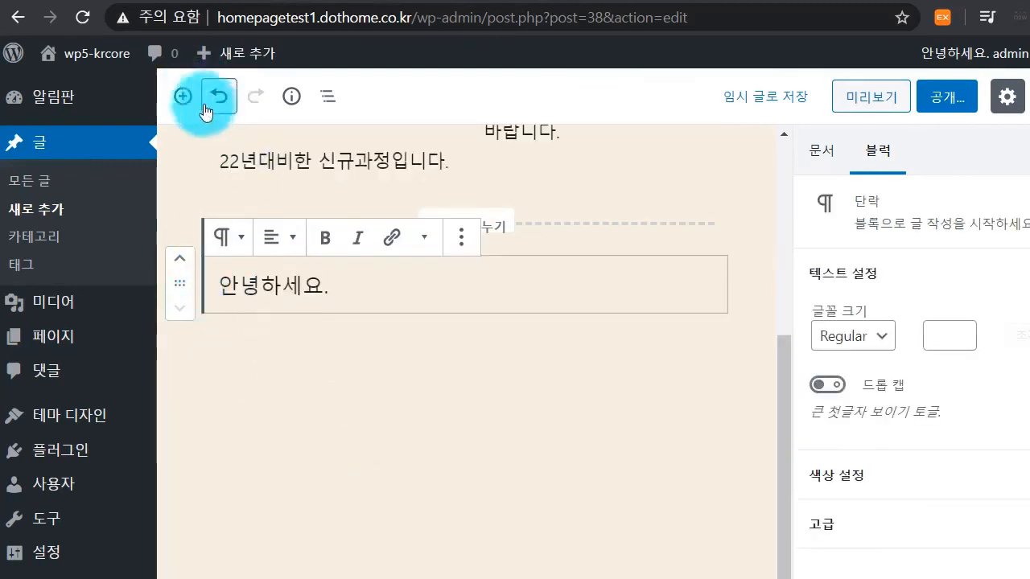
Insert a 검색 block from the 위젯 group below the 안녕하세요. paragraph
left_click(182, 95)
scroll(287, 407, "down", 5)
left_click(268, 470)
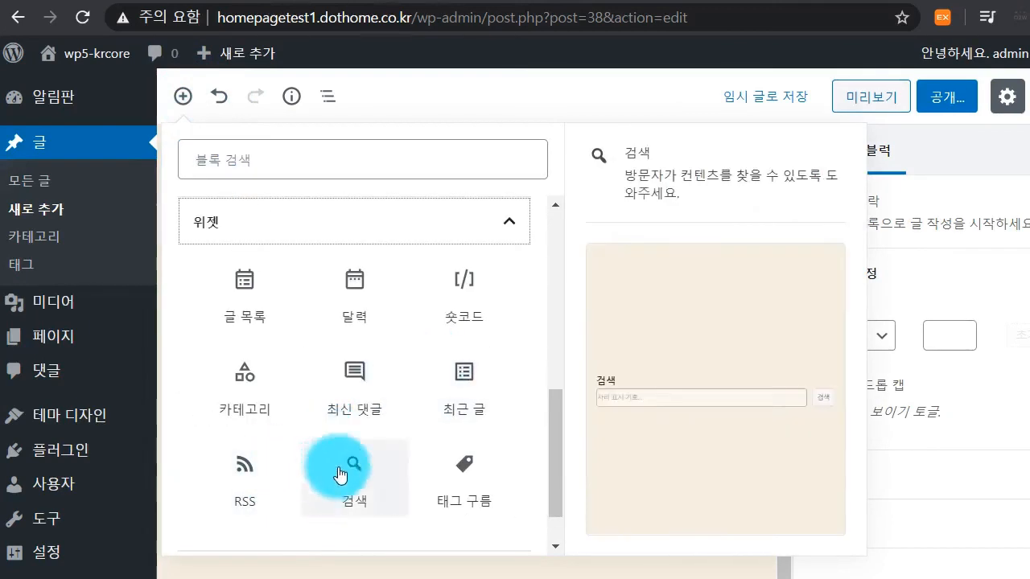
left_click(336, 468)
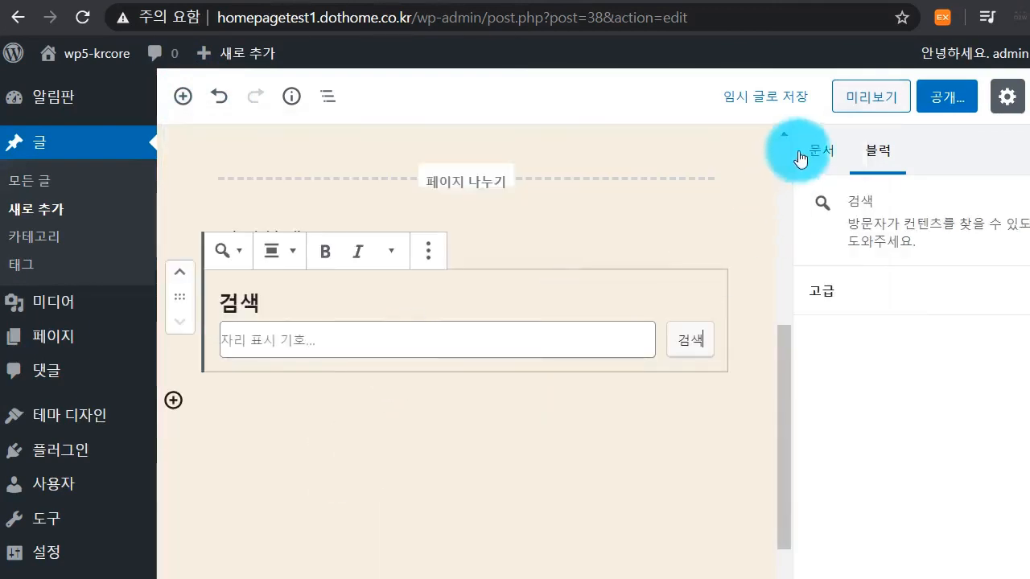
Preview the post, open page 2, run an empty search with the search form, examine the results page and return to the editor
left_click(868, 96)
scroll(627, 303, "down", 10)
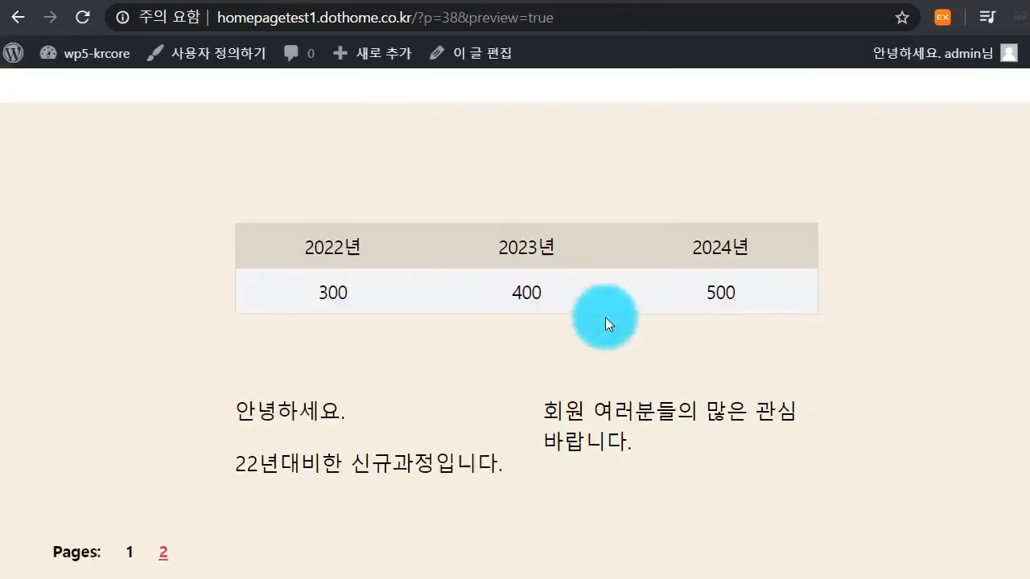
scroll(242, 386, "up", 4)
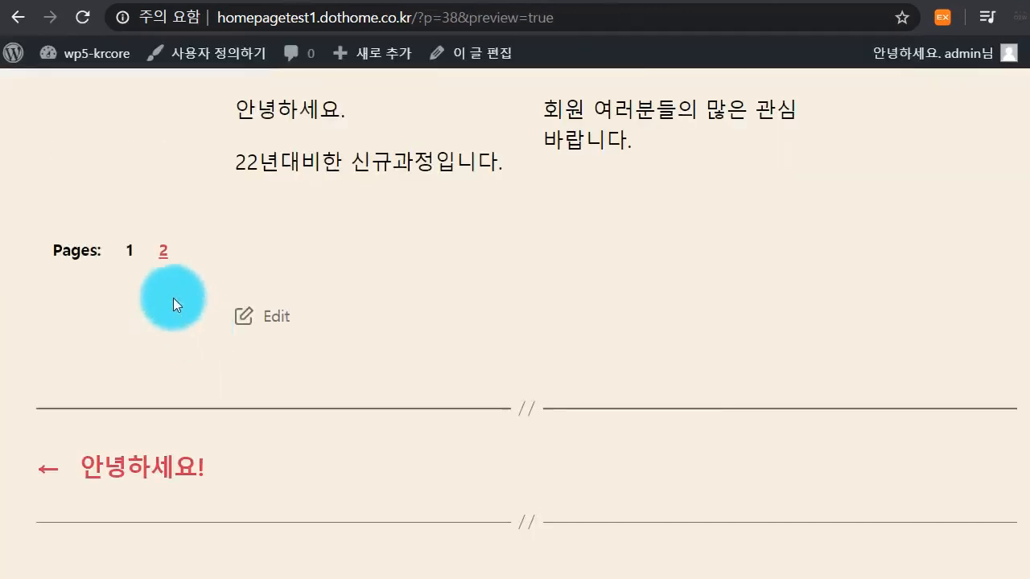
left_click(161, 251)
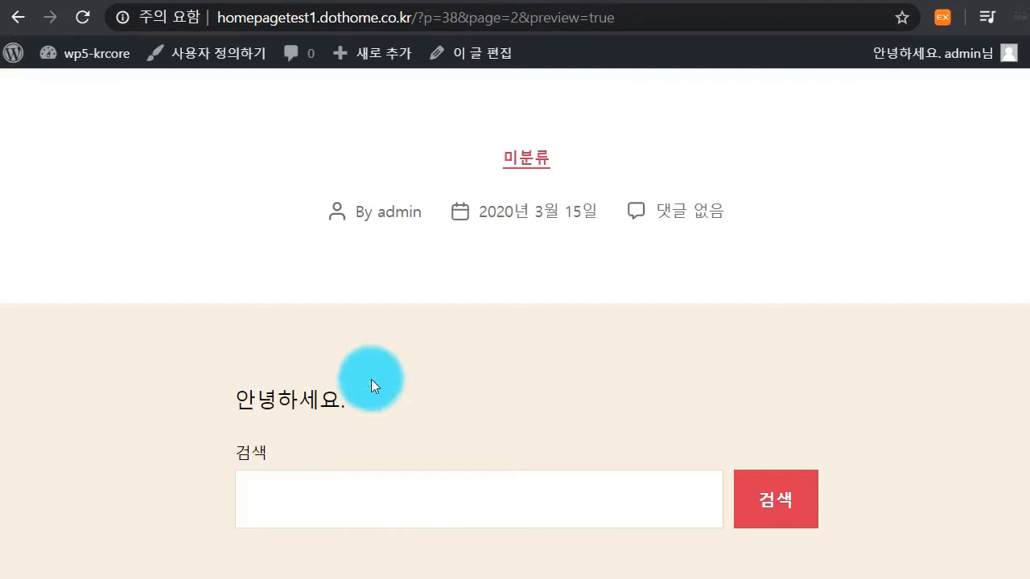
left_click(367, 499)
scroll(636, 435, "down", 1)
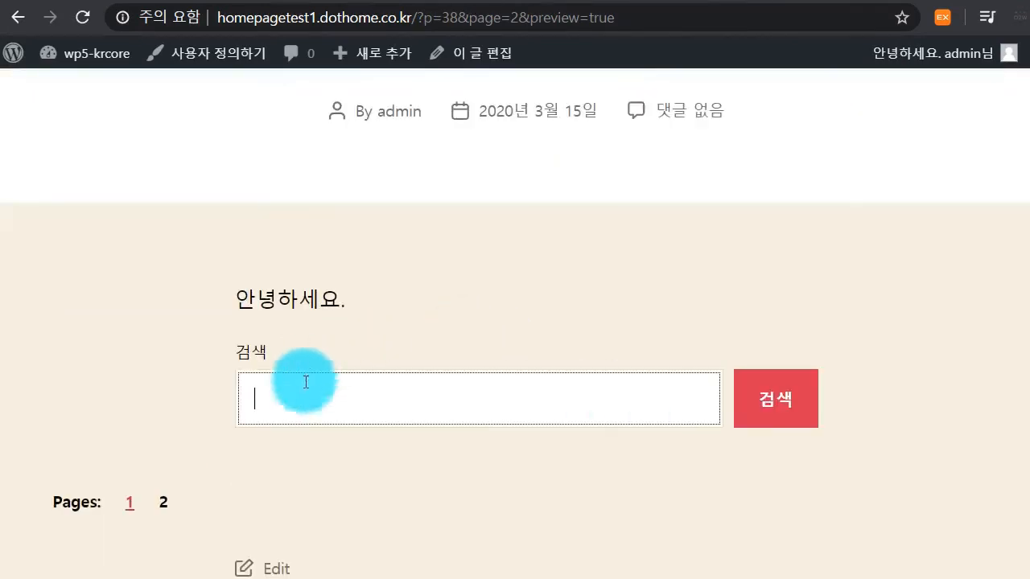
left_click(799, 404)
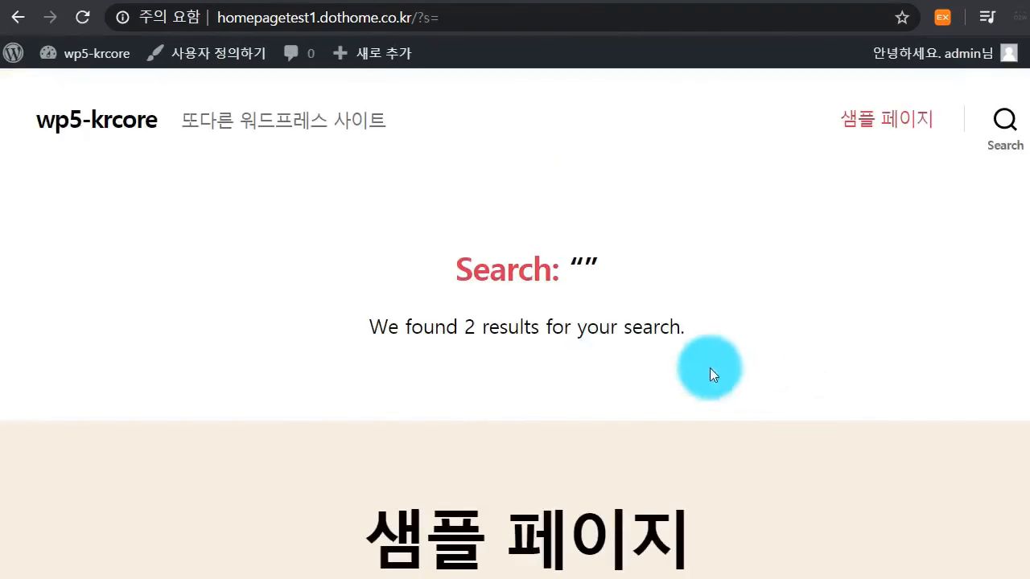
left_click_drag(589, 228, 402, 254)
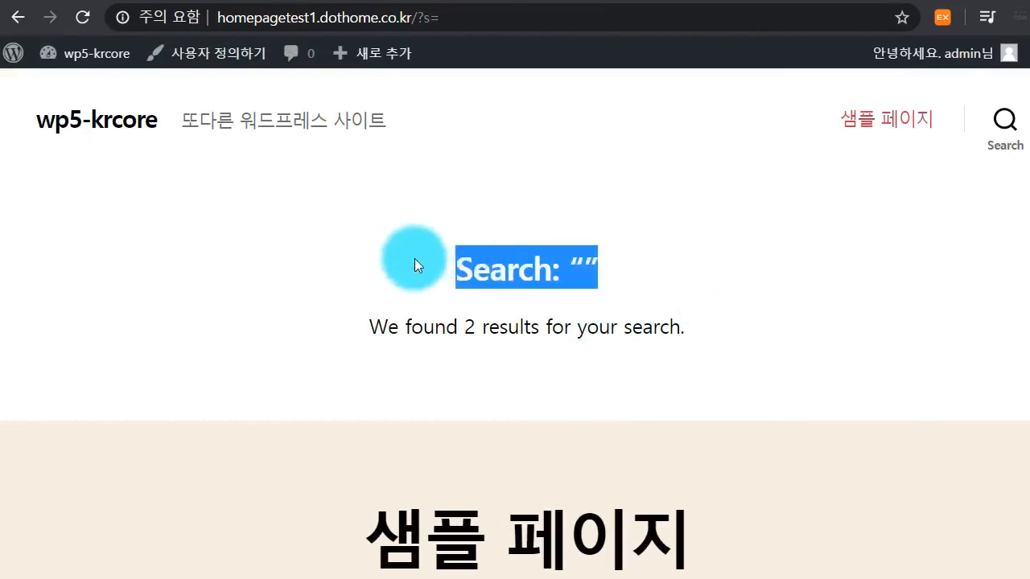
left_click(402, 254)
left_click(26, 18)
left_click(26, 17)
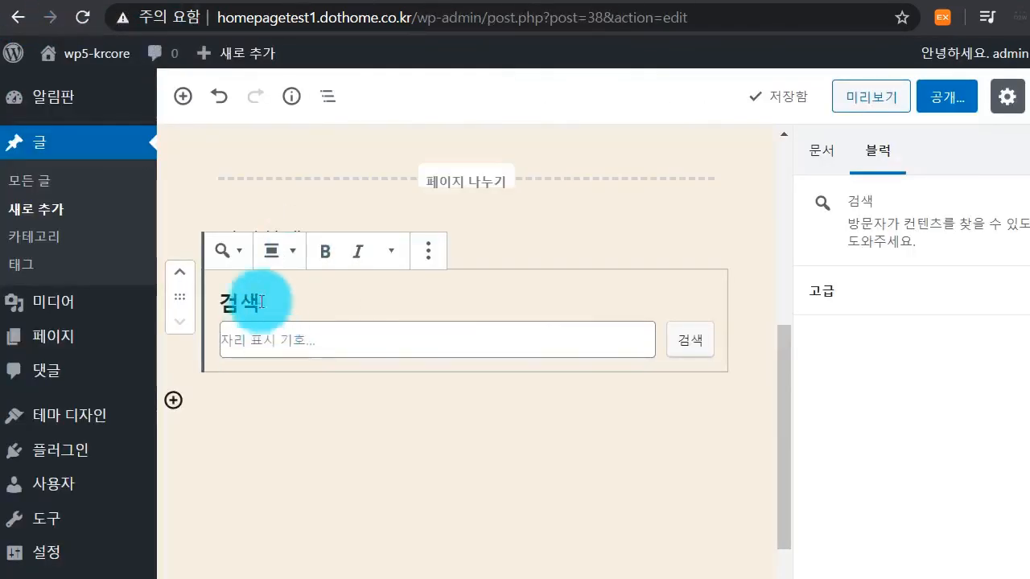
Expand the search block's 고급 settings, set its button text to 알아보기 and its placeholder to 새로운 문서를 더 알고 싶다면?
left_click(949, 291)
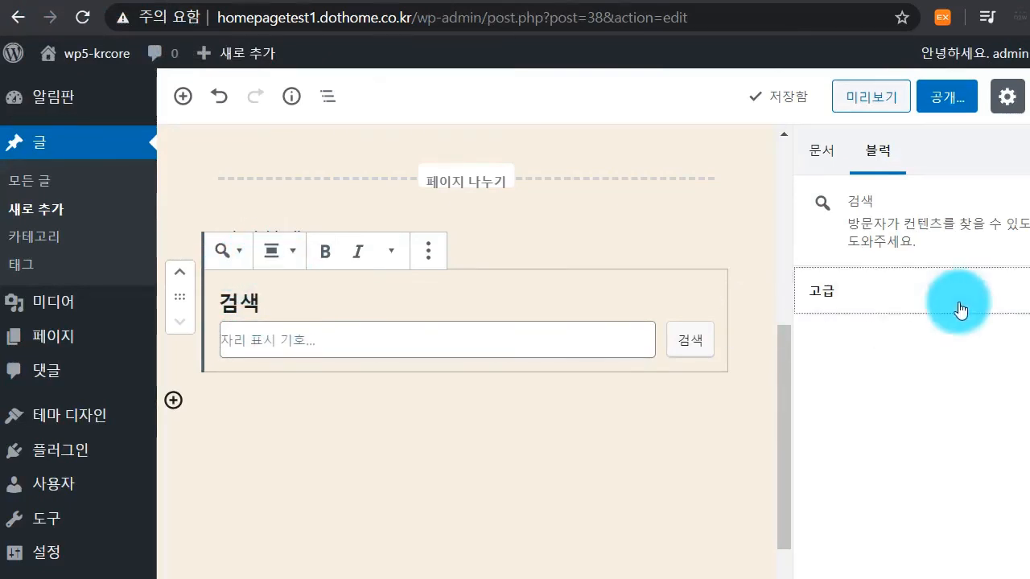
left_click(274, 339)
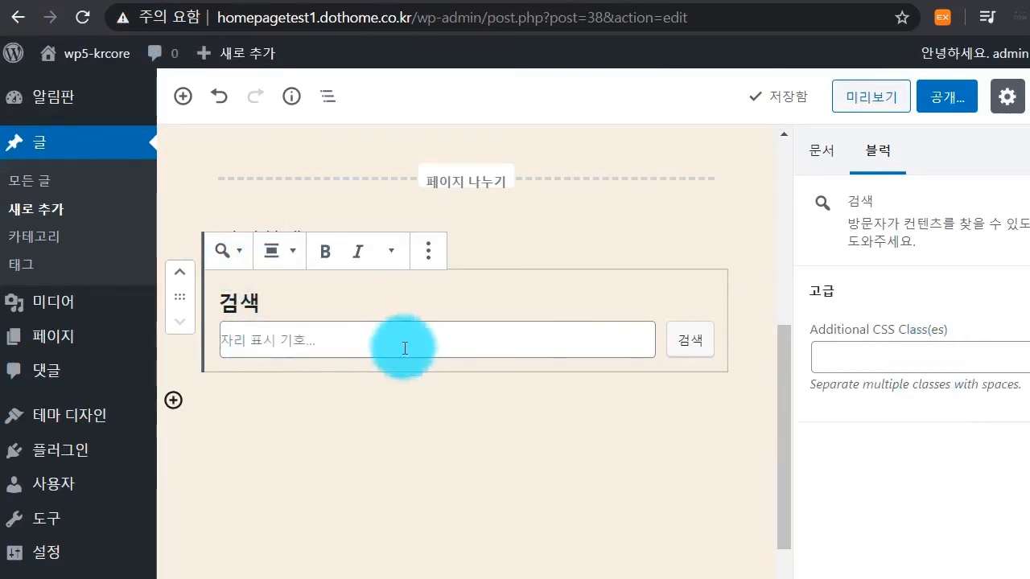
left_click(688, 341)
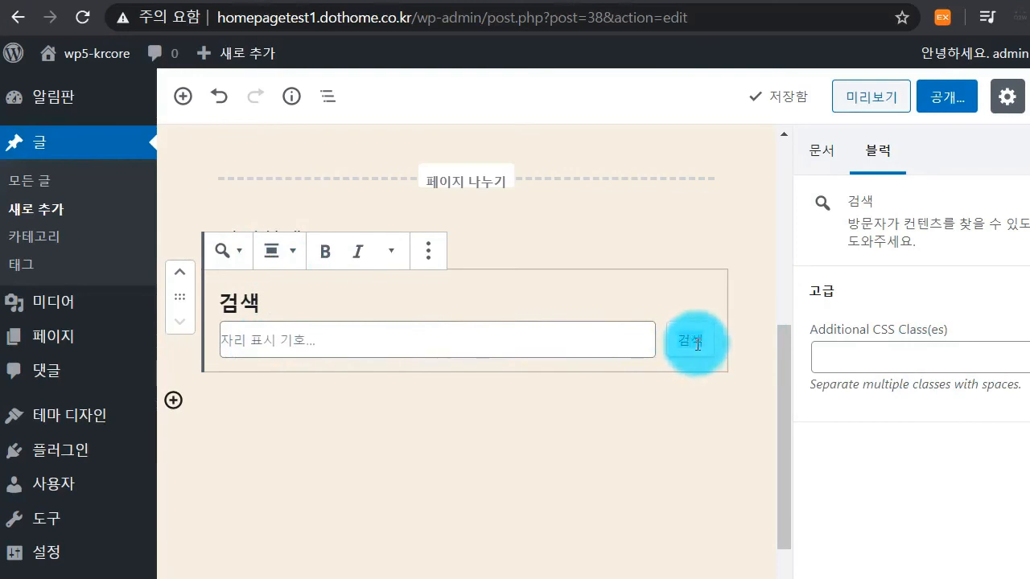
type("알아보개ㅣ")
key("BackSpace")
key("BackSpace")
type("기")
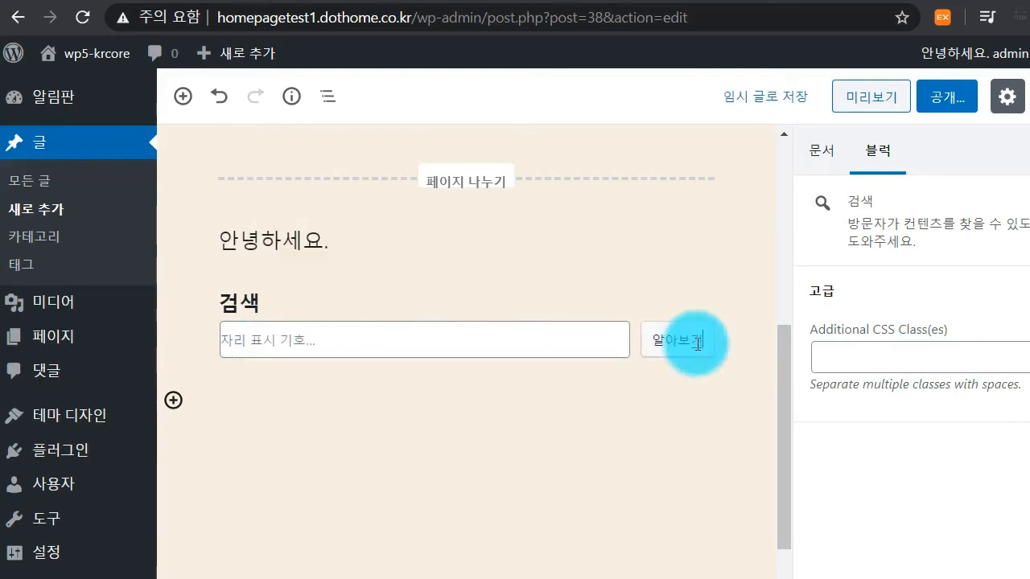
left_click(483, 341)
type("새로운 문서를 더 알고 싶다면?")
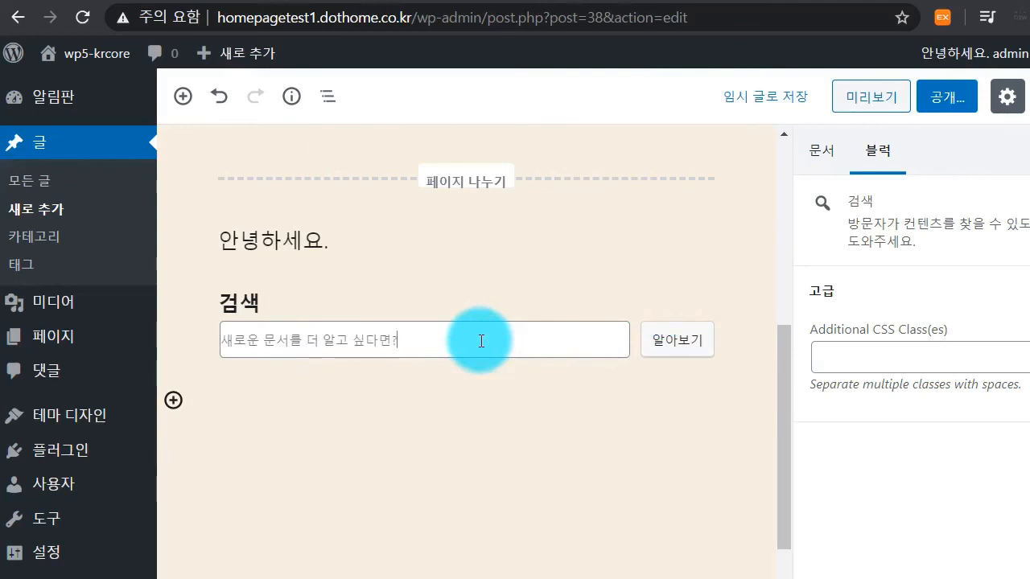
Preview page 2 of the post to check the search form's placeholder and button text, and return to the editor
left_click(871, 97)
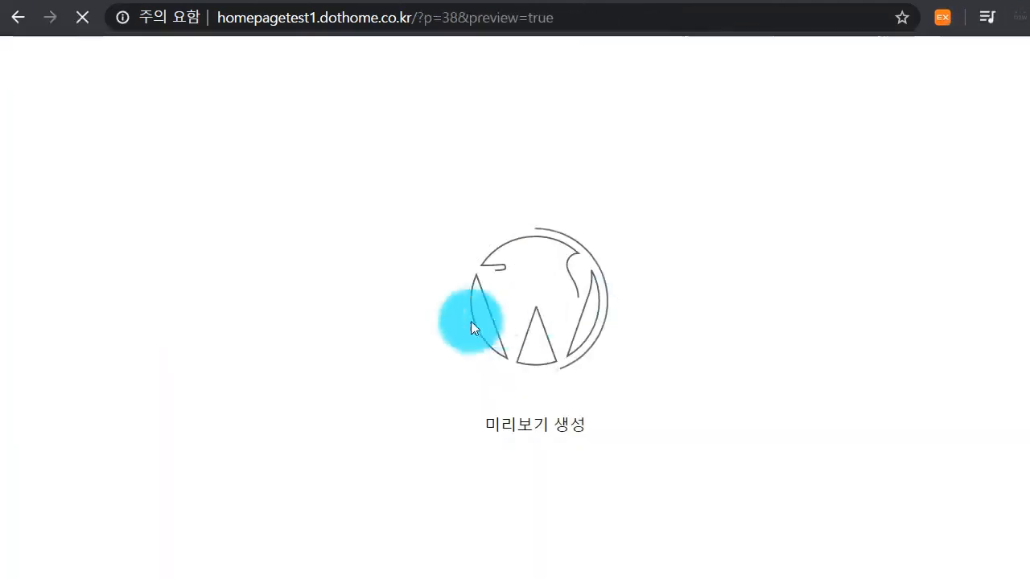
scroll(437, 322, "down", 3)
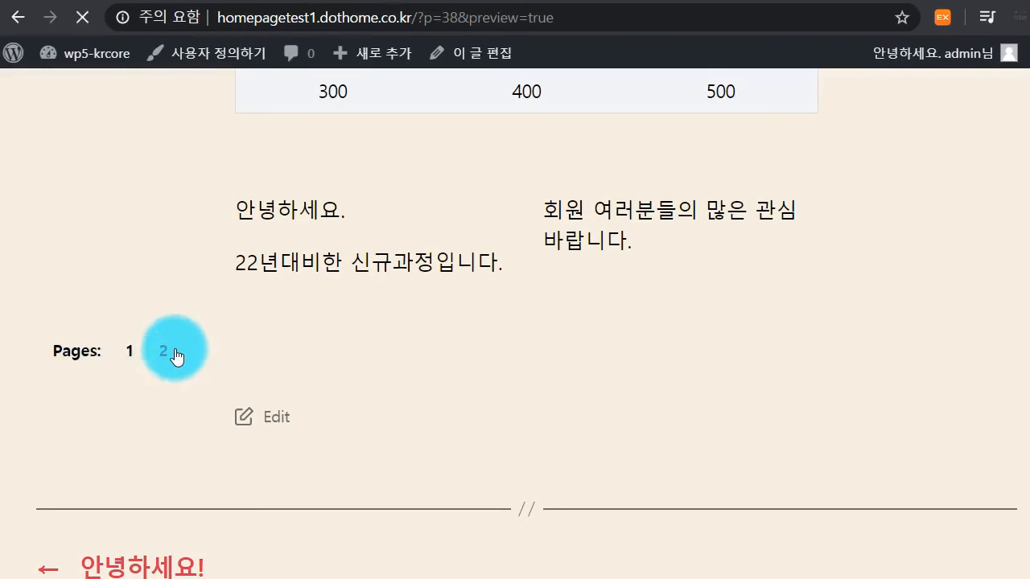
scroll(172, 349, "down", 3)
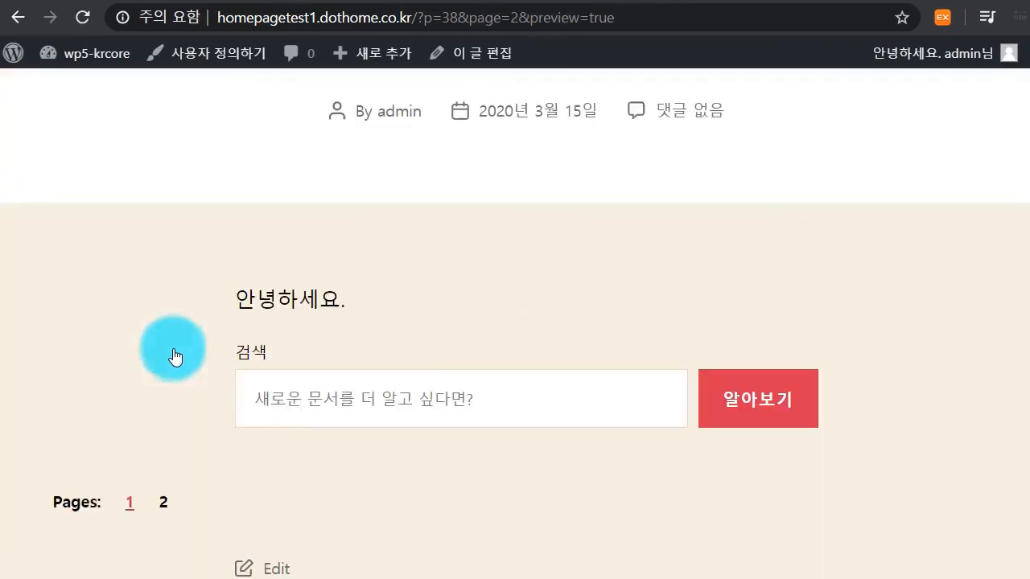
left_click(345, 405)
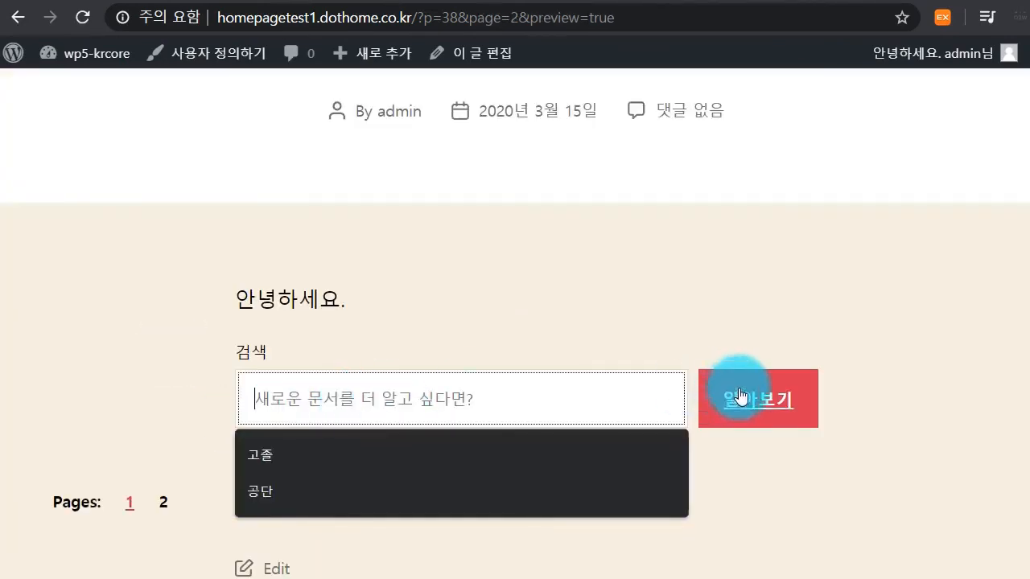
left_click(674, 293)
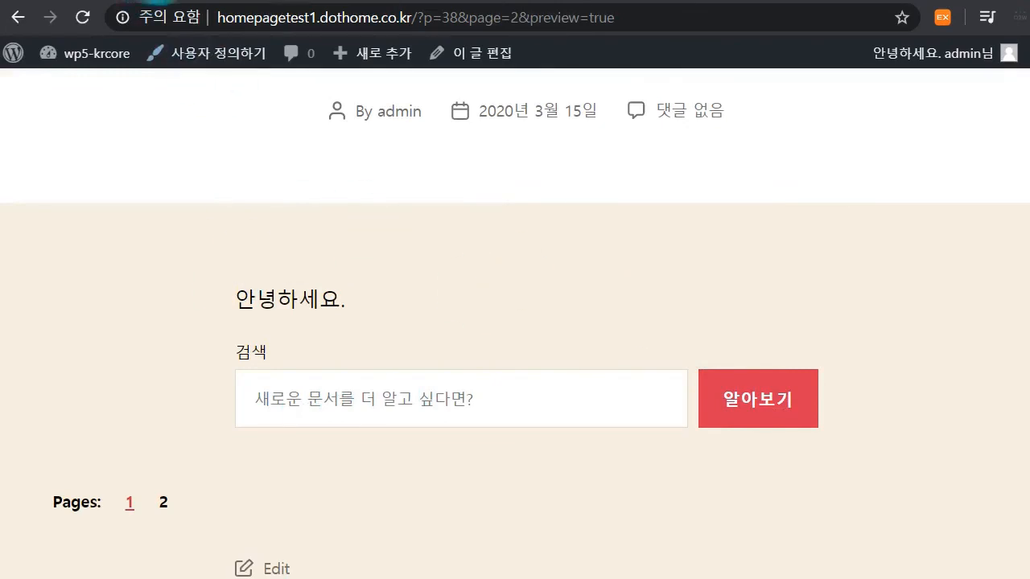
left_click(156, 0)
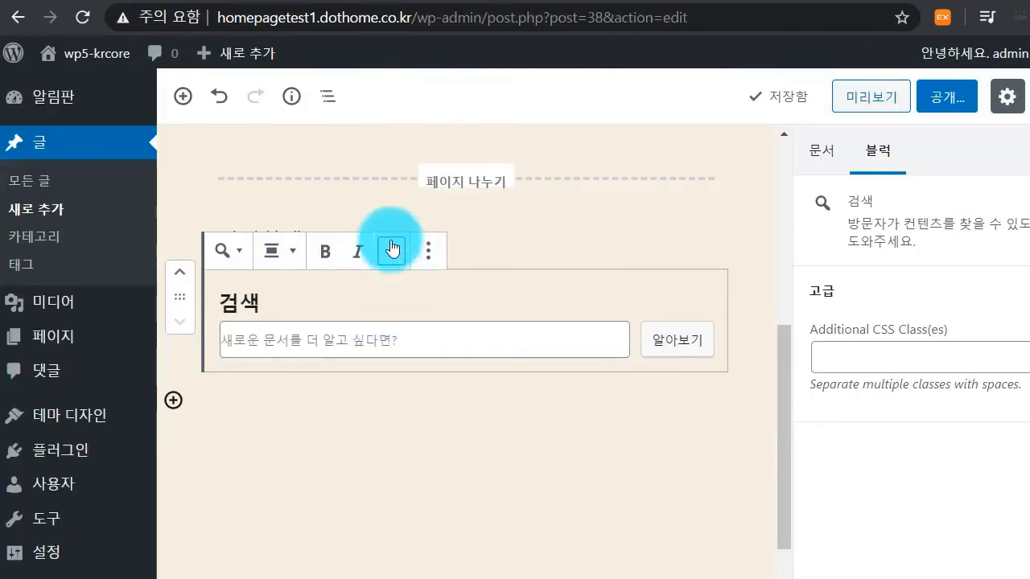
Insert a 최신 댓글 block from the 위젯 group below the search block, and open the new block's options
left_click(183, 96)
scroll(333, 317, "down", 3)
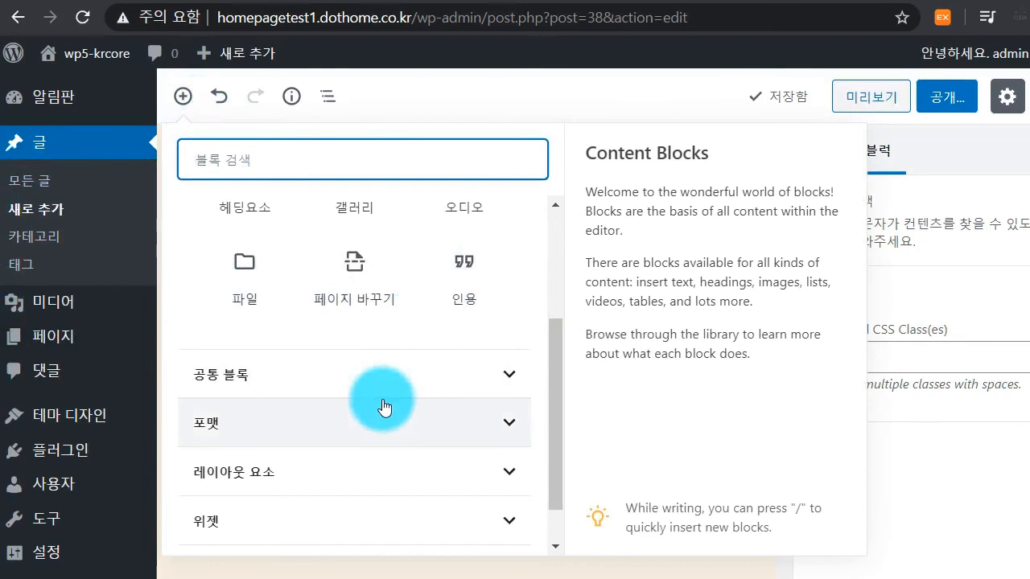
scroll(490, 402, "down", 1)
left_click(481, 401)
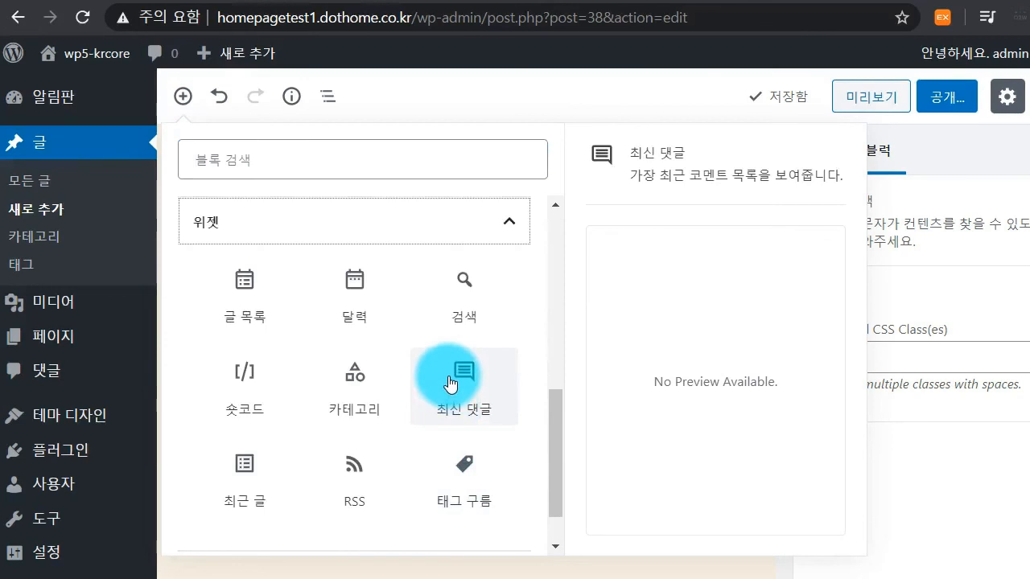
left_click(449, 382)
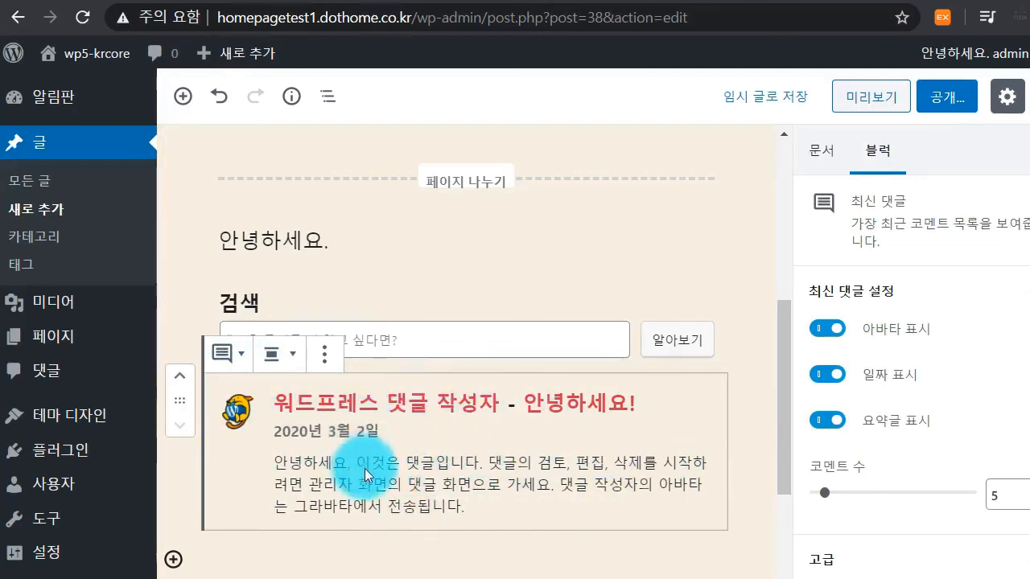
left_click(325, 357)
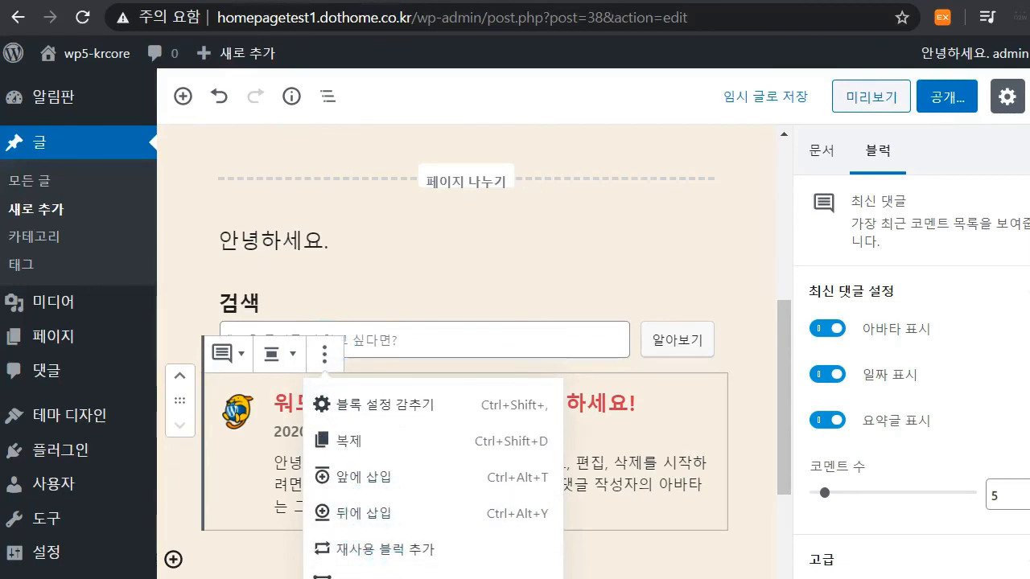
left_click(381, 578)
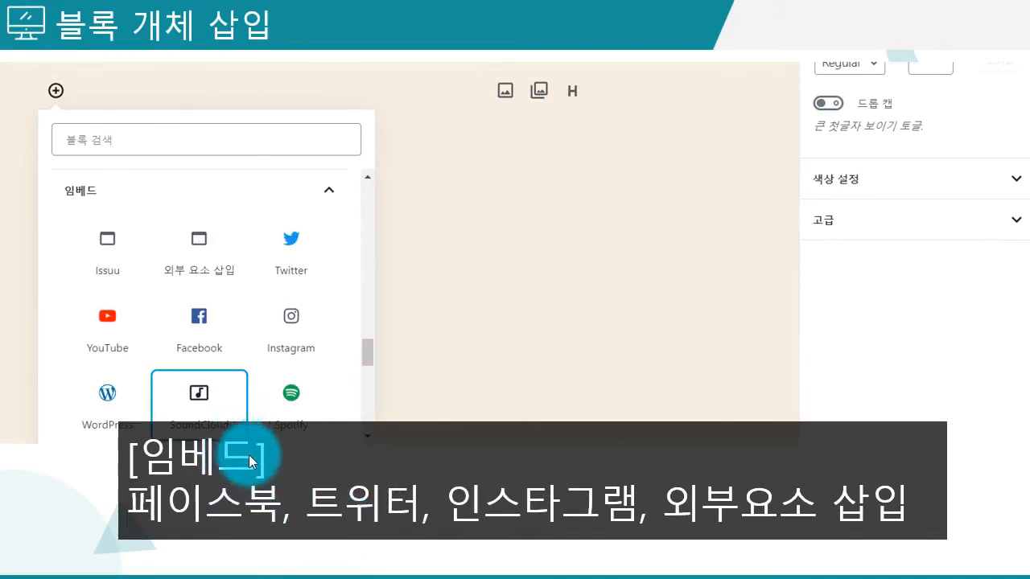
Switch from the slide to the WordPress post editor in Chrome and insert a YouTube block from the 임베드 group below the search block
left_click(204, 452)
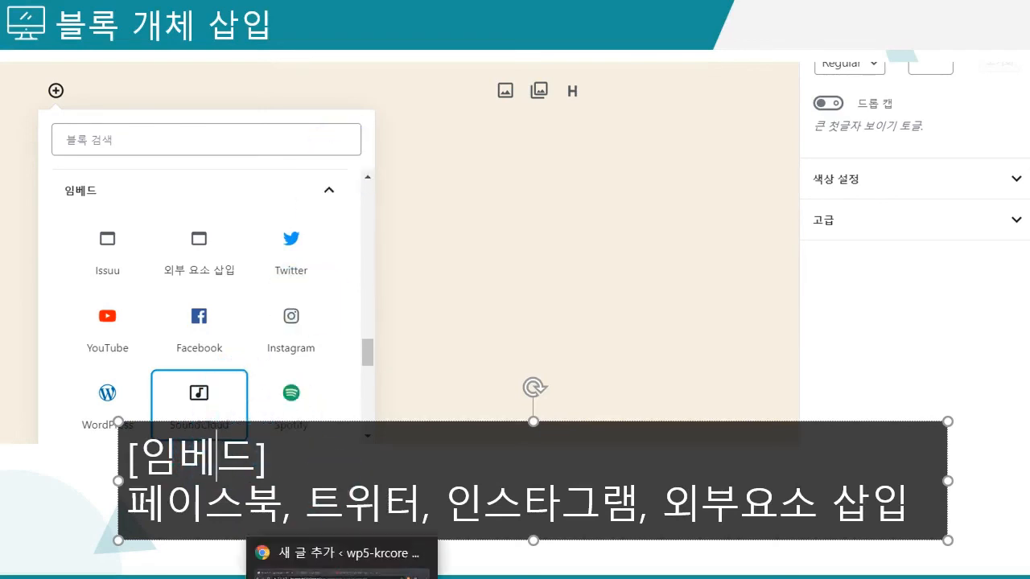
left_click(343, 575)
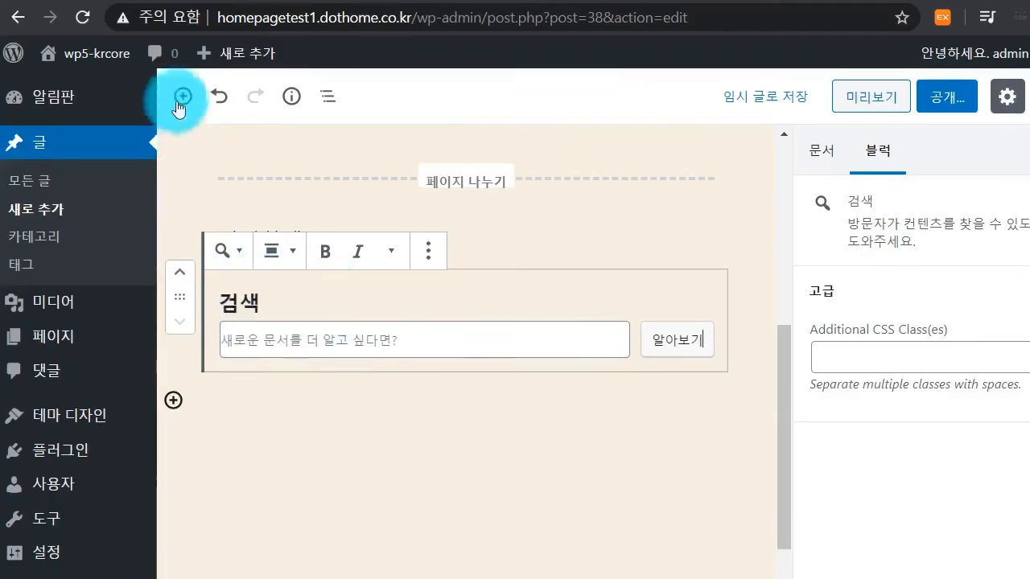
left_click(183, 95)
scroll(295, 483, "down", 3)
left_click(294, 509)
scroll(295, 507, "down", 4)
scroll(295, 507, "down", 4)
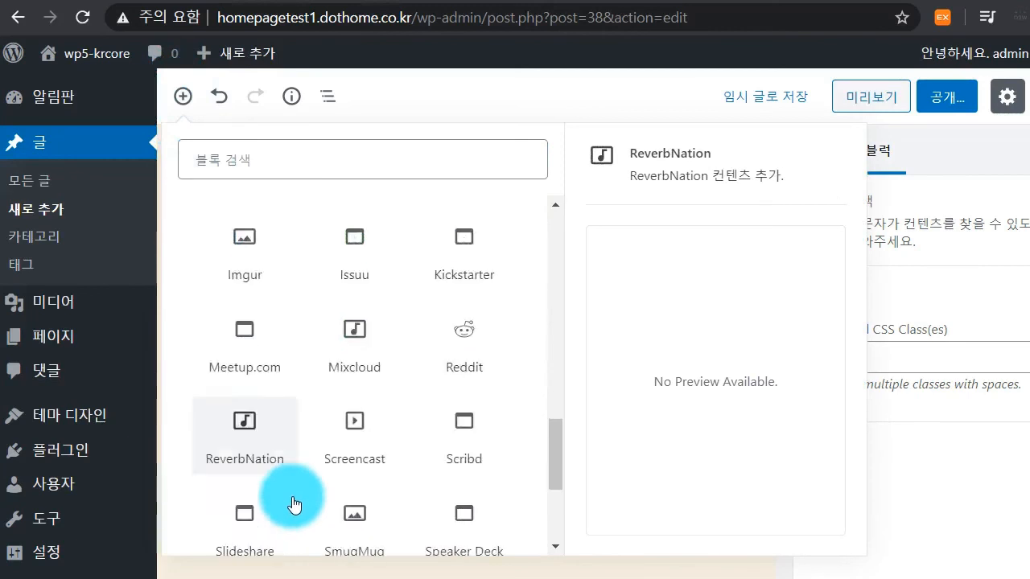
scroll(362, 511, "up", 4)
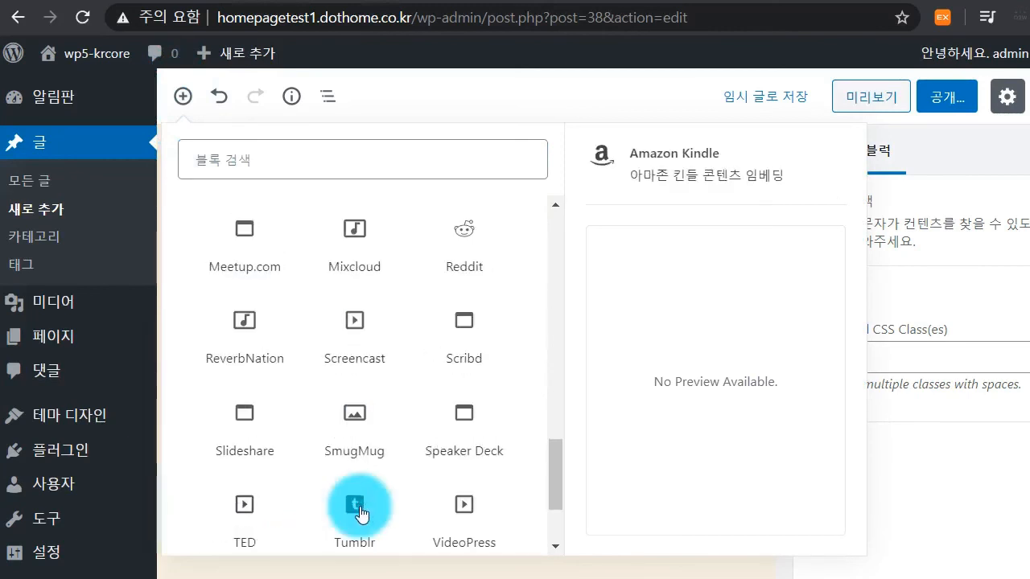
scroll(362, 507, "up", 5)
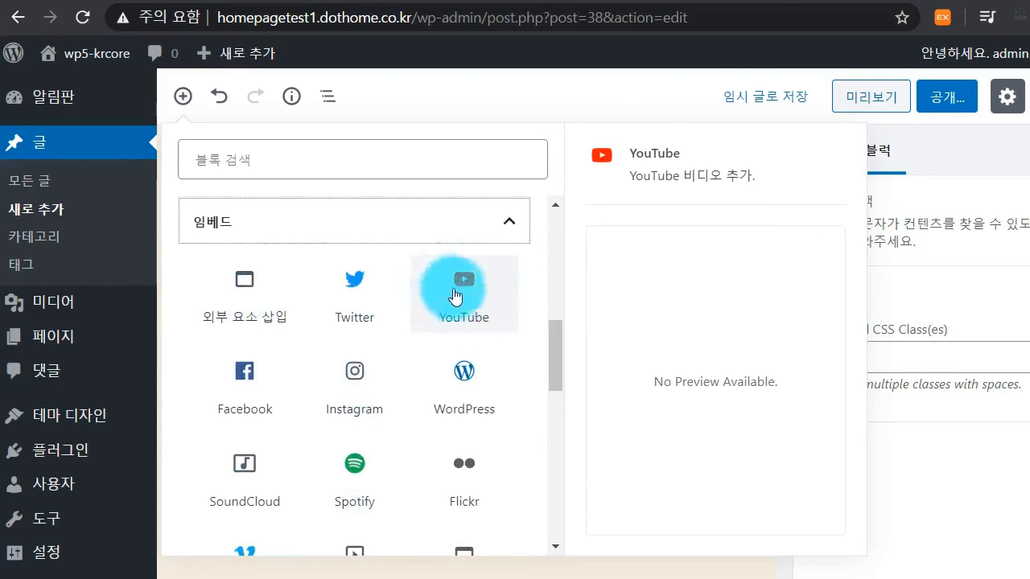
left_click(455, 278)
left_click(329, 500)
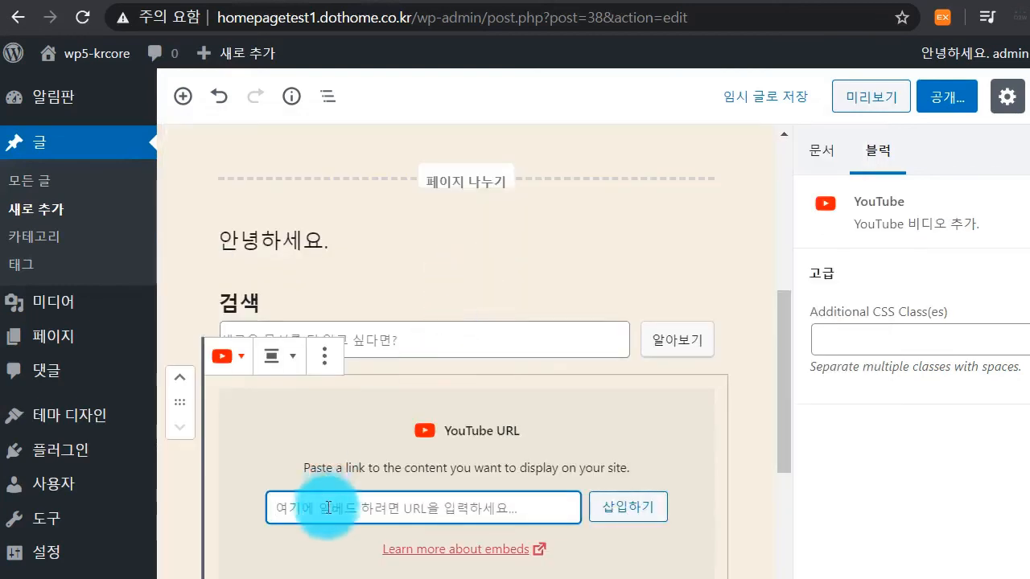
left_click(624, 1)
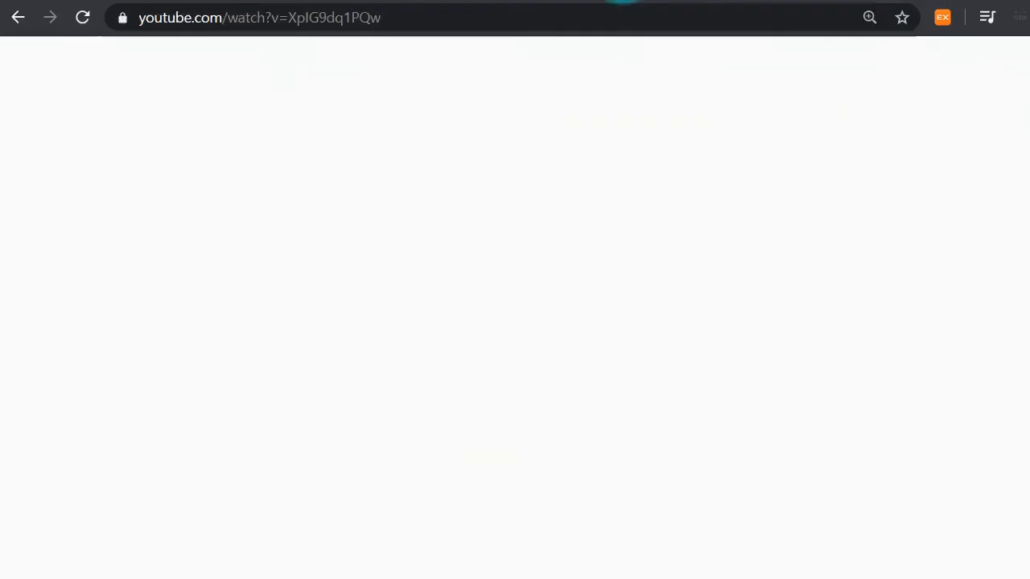
left_click(567, 16)
key("ctrl+c")
left_click(108, 3)
key("ctrl+v")
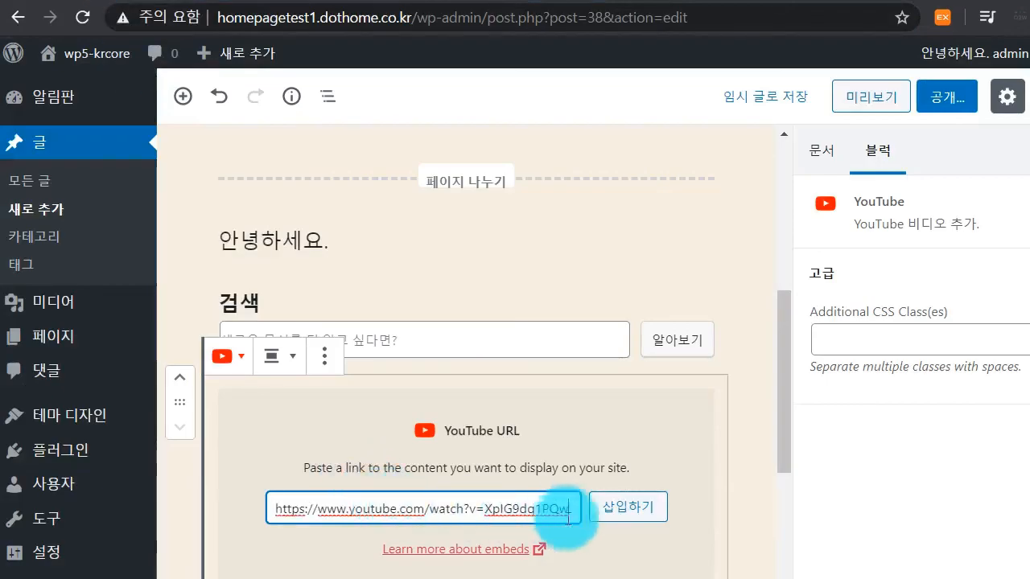
left_click(609, 512)
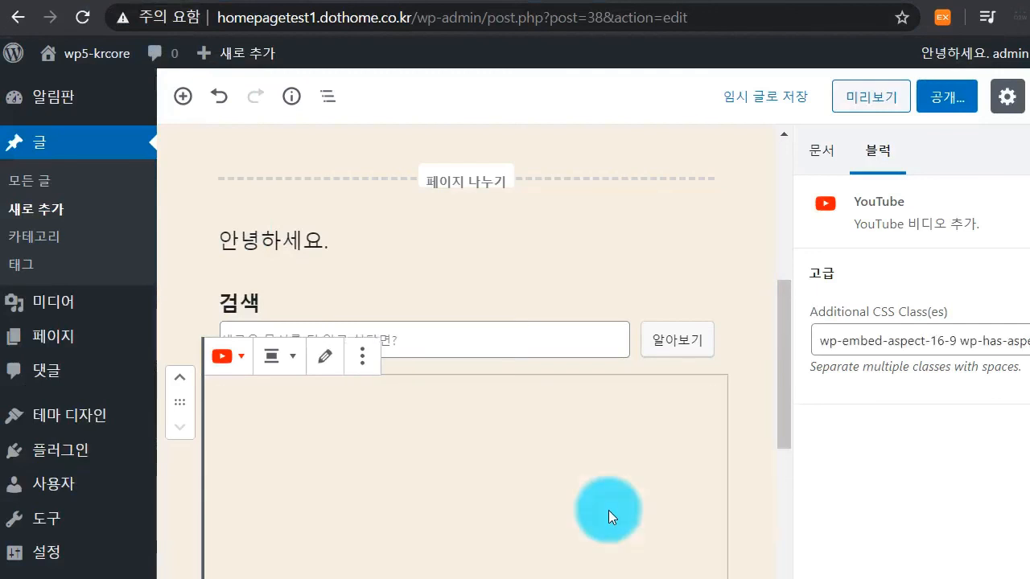
Preview page 2 of the post to check the embedded YouTube video, and return to the editor
scroll(609, 510, "down", 2)
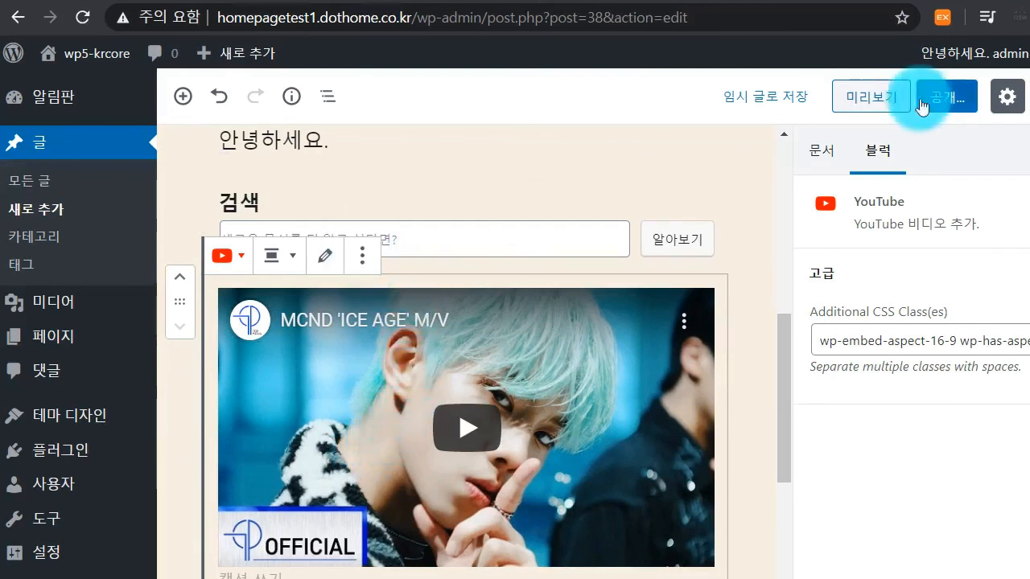
left_click(882, 104)
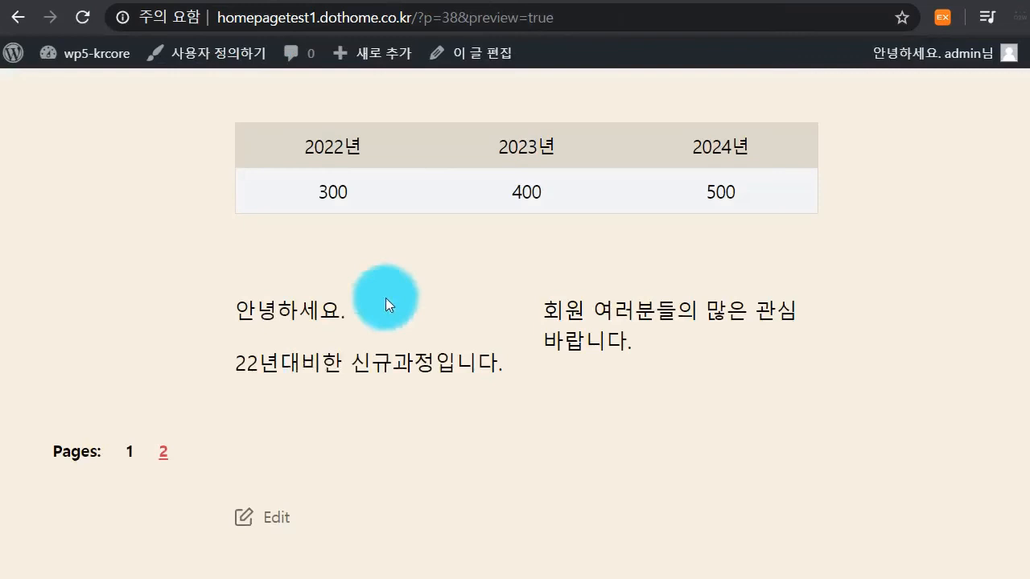
left_click(165, 451)
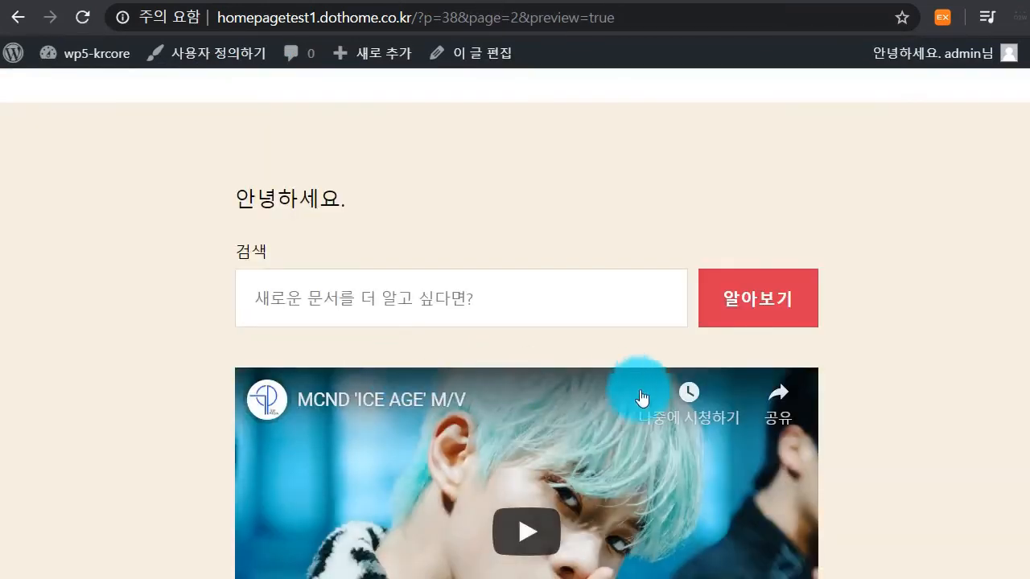
scroll(616, 386, "down", 1)
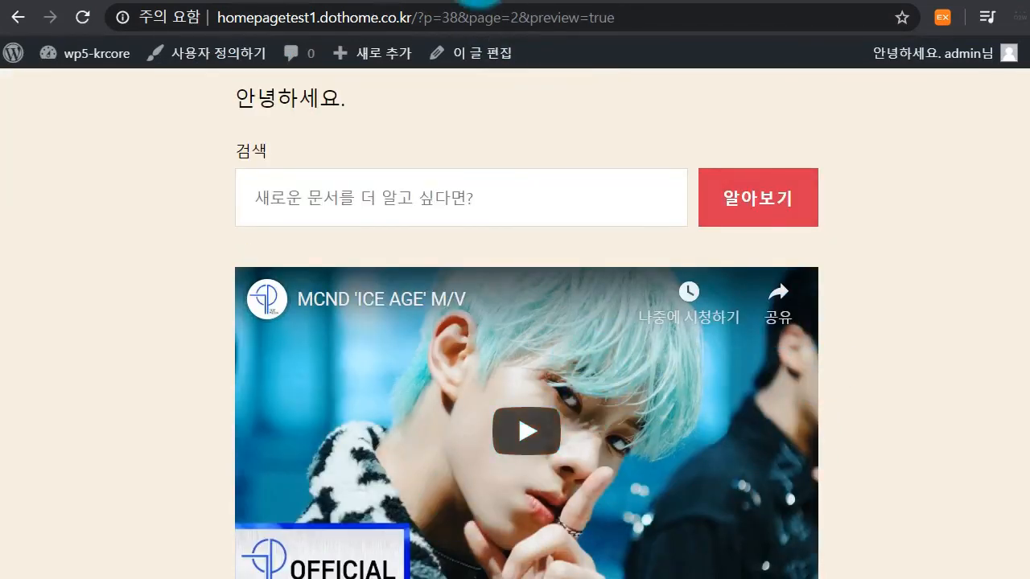
left_click(475, 3)
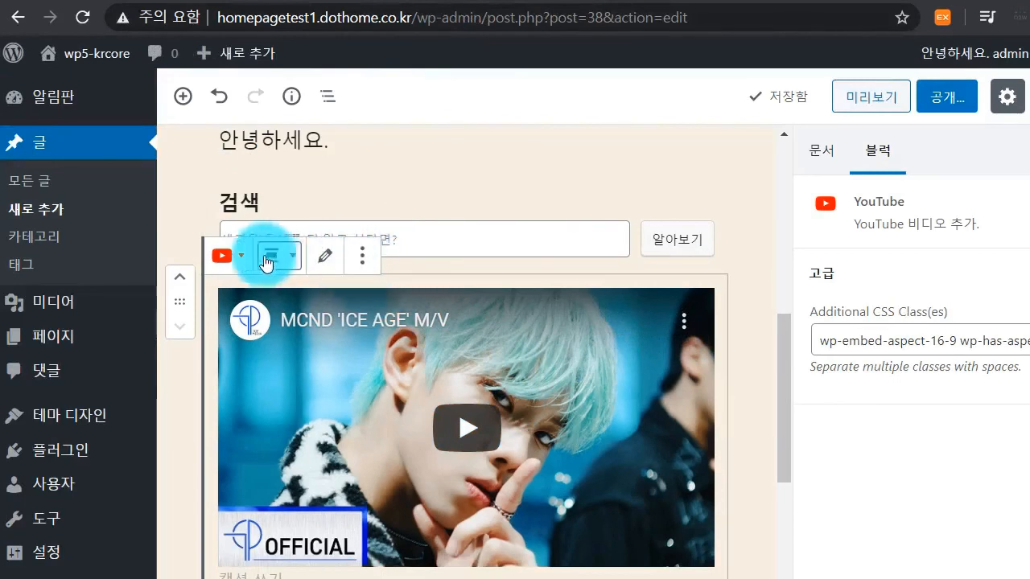
Remove the YouTube block from below the search block
left_click(241, 257)
left_click(362, 256)
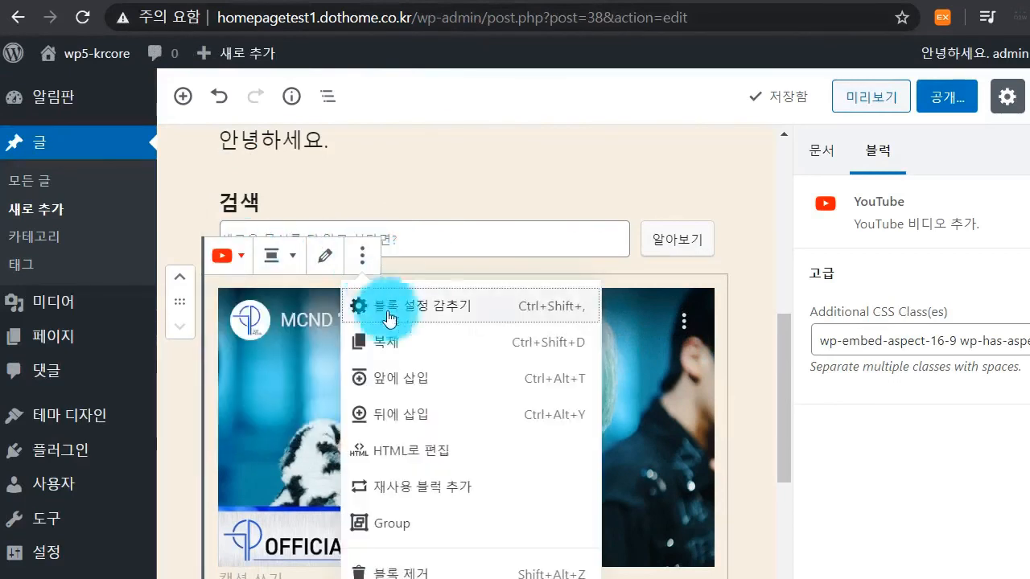
left_click(429, 573)
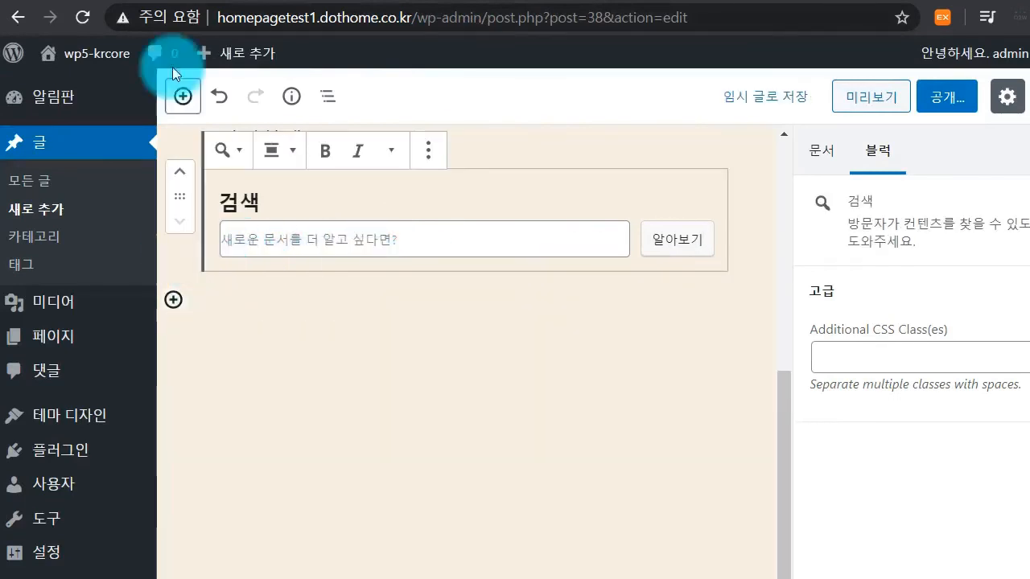
Insert an Instagram block from the 임베드 group below the search block
left_click(195, 99)
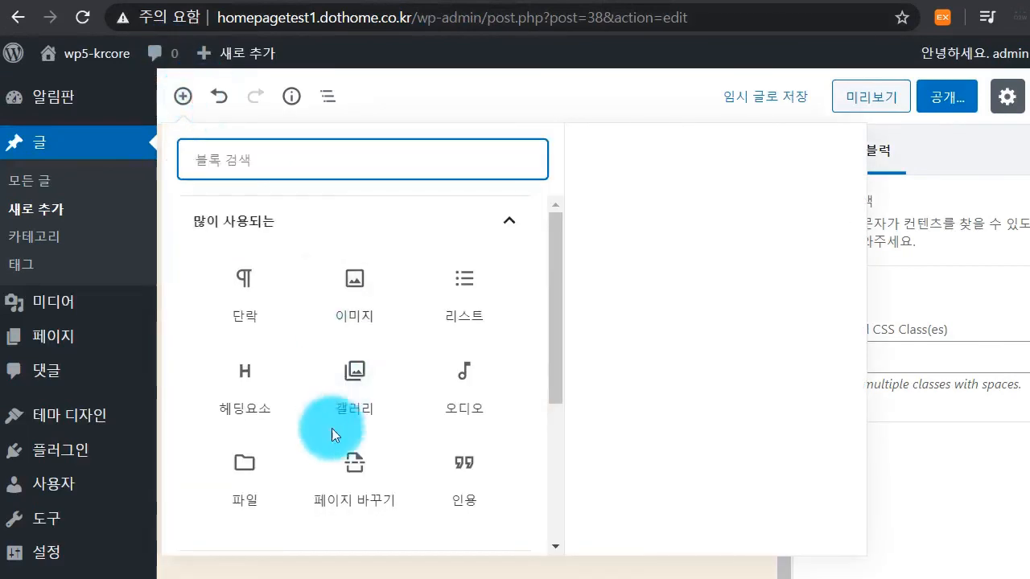
scroll(310, 443, "down", 3)
left_click(257, 510)
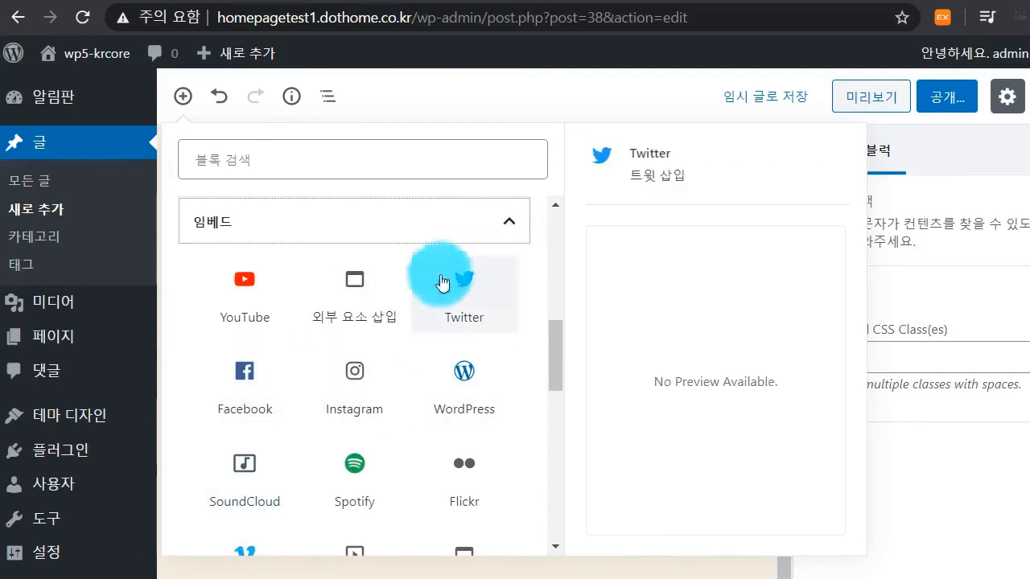
left_click(397, 398)
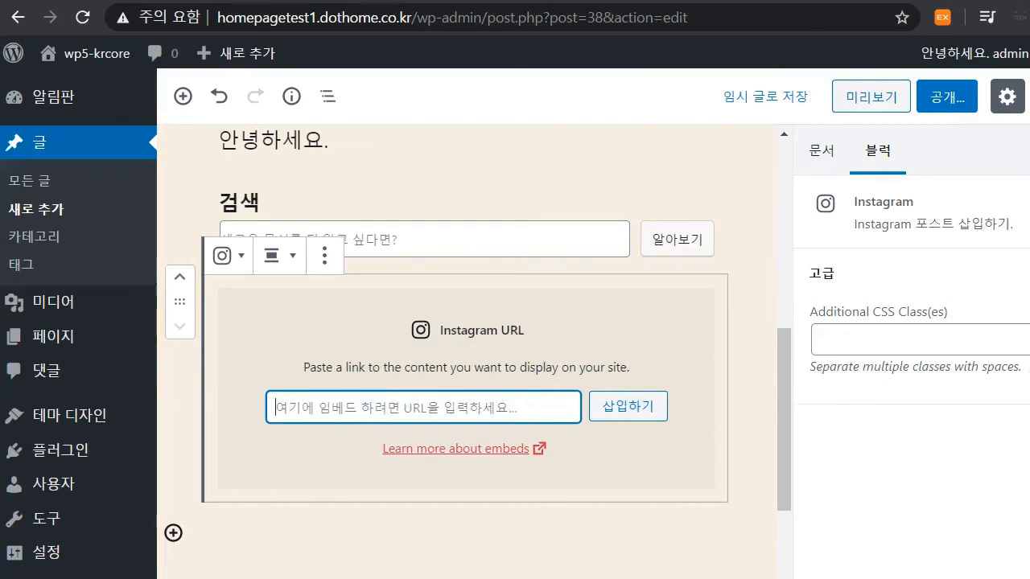
Reopen the block library and expand its 임베드 group to look over the remaining embed blocks
left_click(183, 97)
scroll(299, 414, "down", 3)
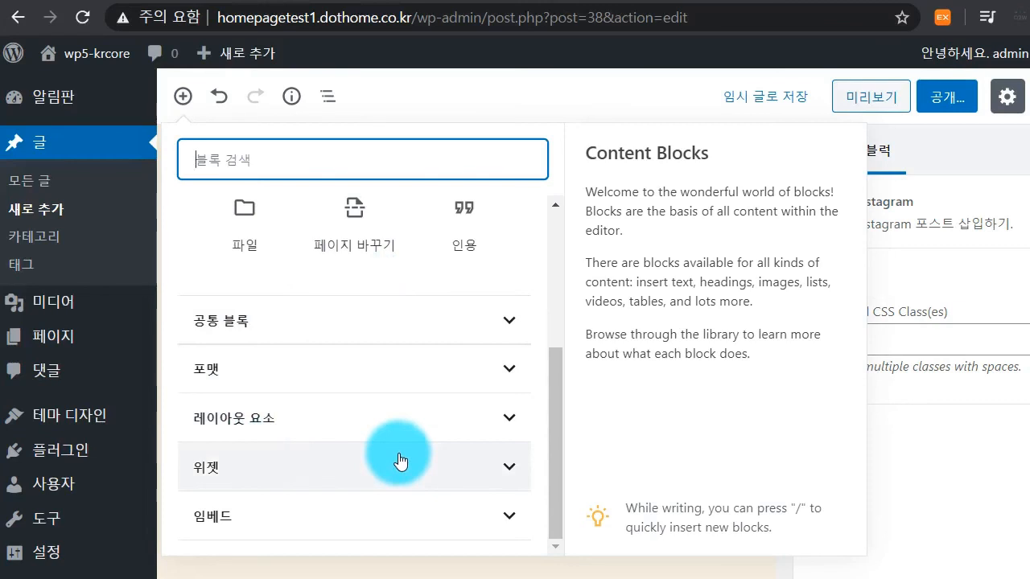
left_click(411, 515)
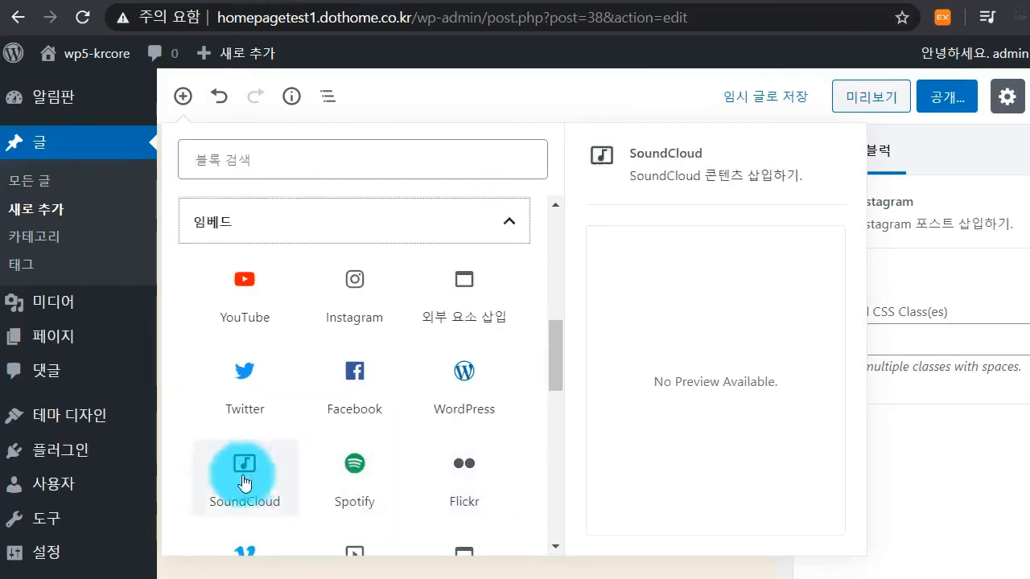